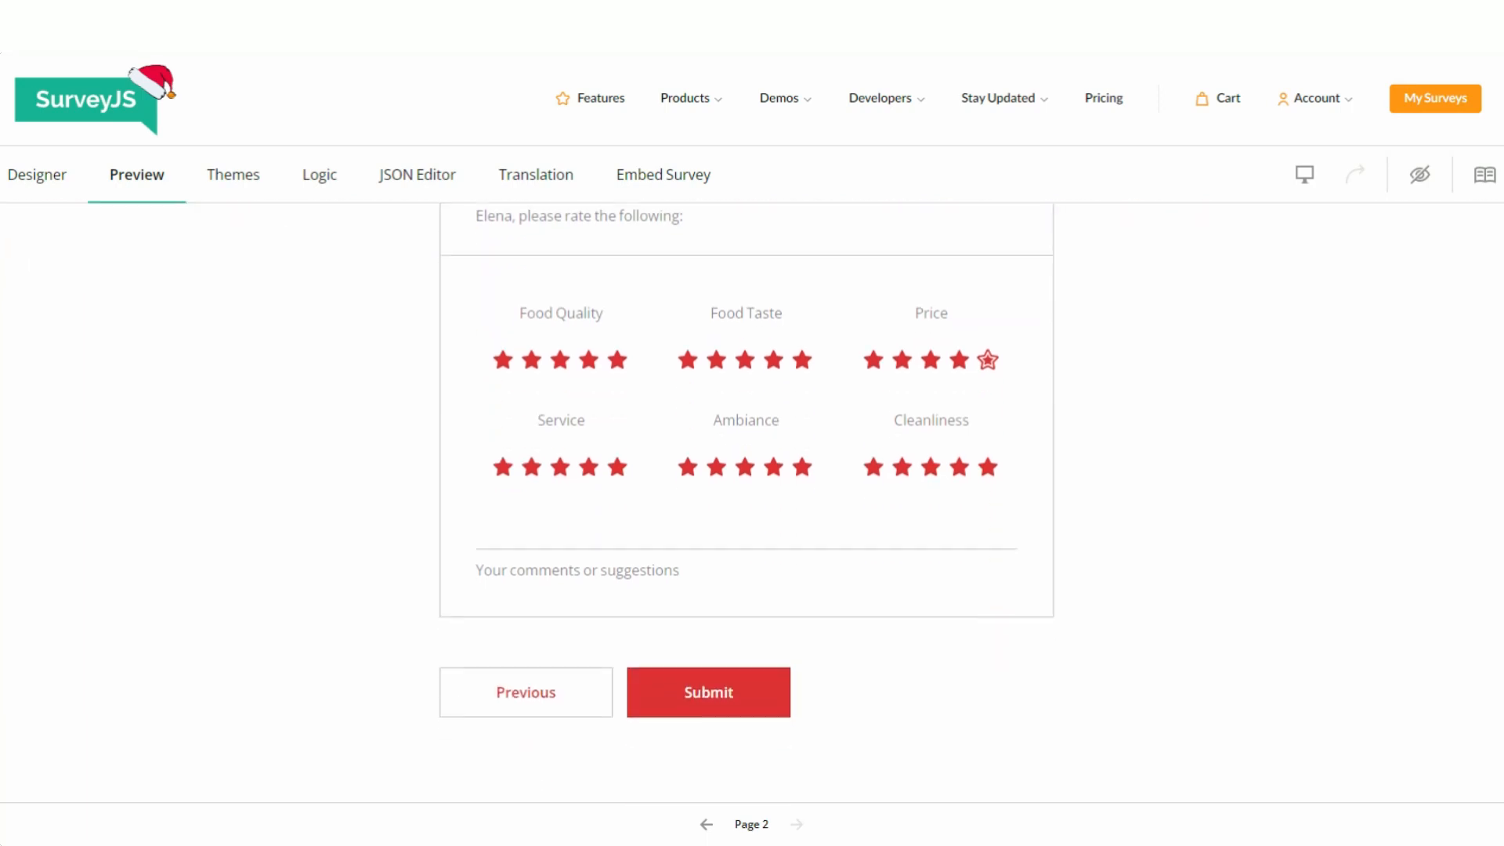
- Submit the completed feedback survey in the preview
{"action": "left_click", "coordinate": [780, 701]}
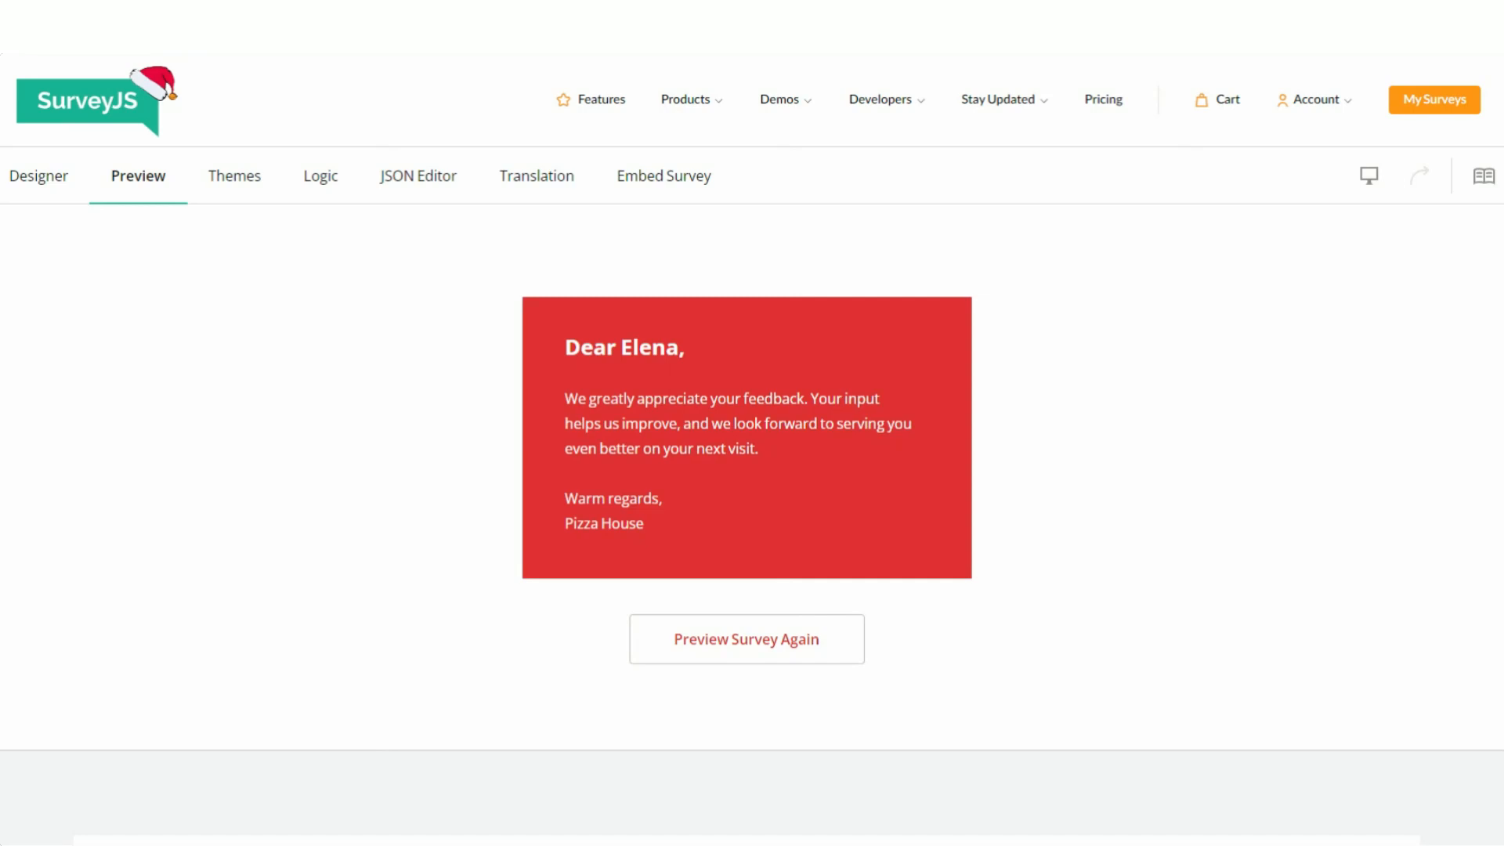
- Open the Feedback Form demo from the featured demos of the Form Library
{"action": "mouse_move", "coordinate": [799, 117]}
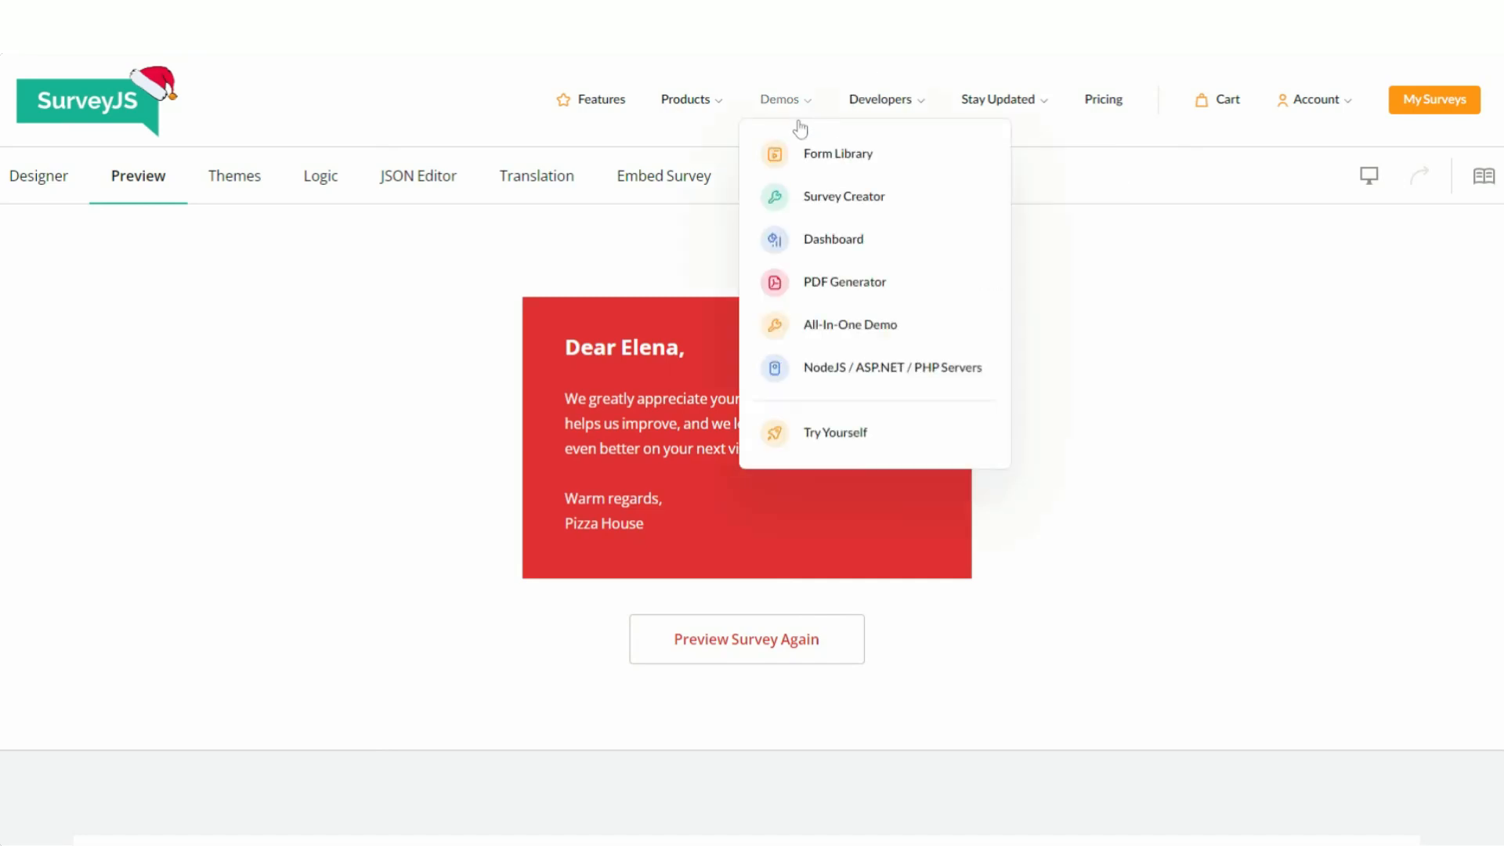
{"action": "left_click", "coordinate": [850, 171]}
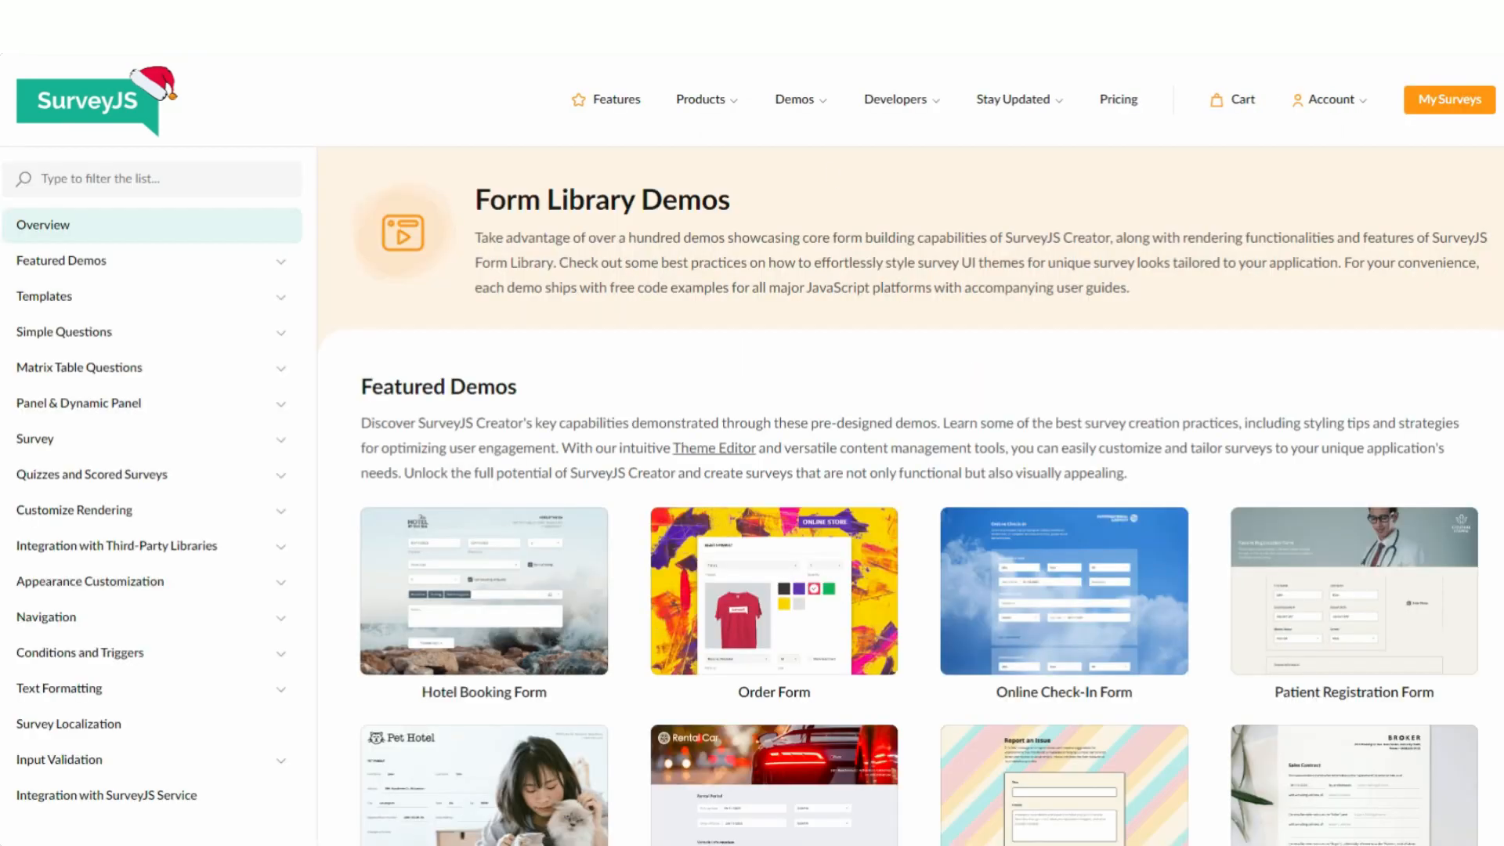
{"action": "left_click", "coordinate": [109, 268]}
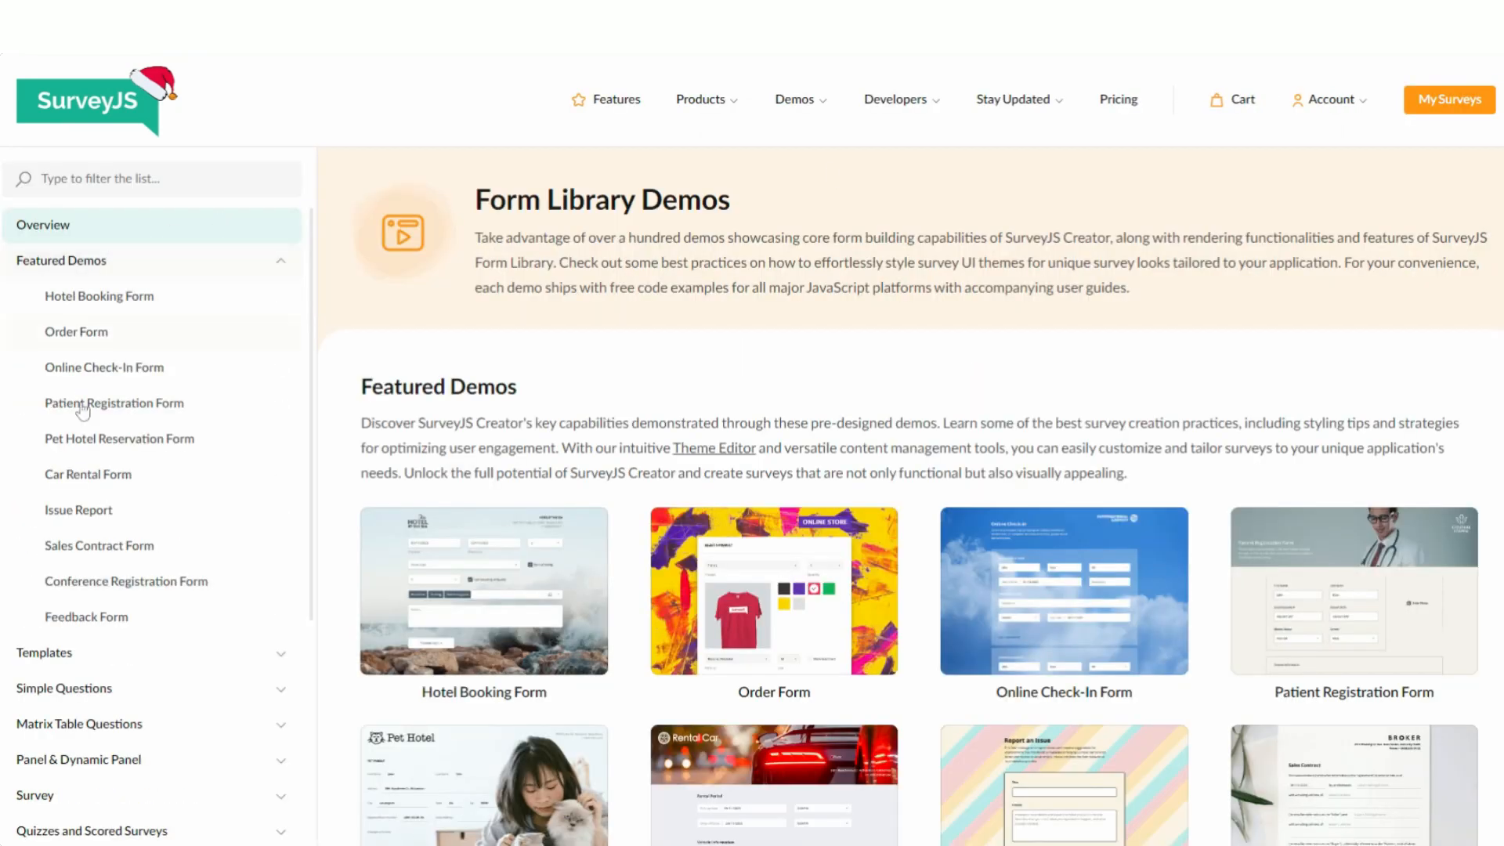
{"action": "left_click", "coordinate": [70, 618]}
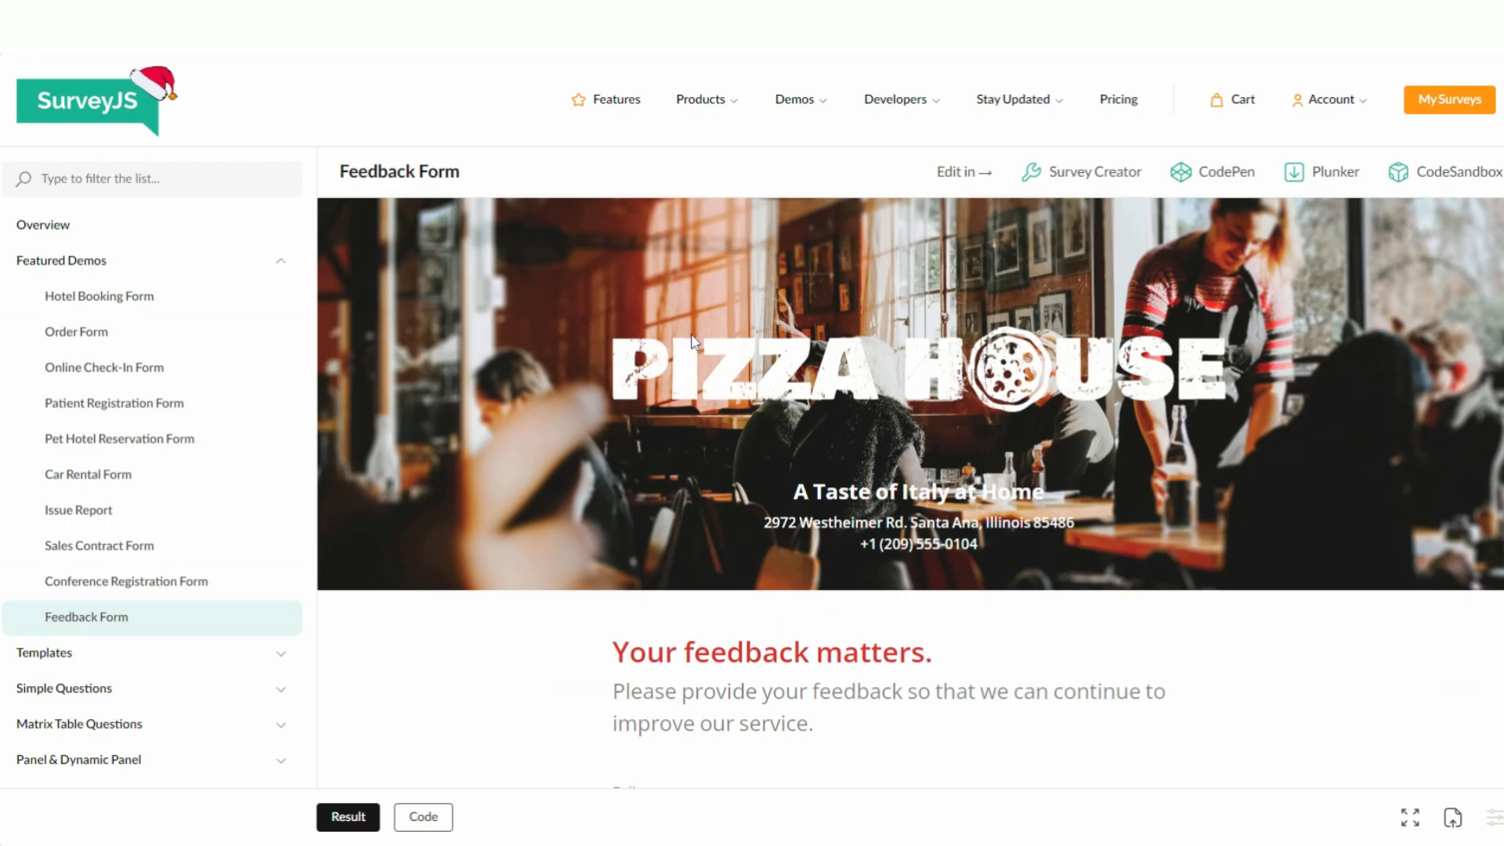
- Open the Feedback Form demo in Survey Creator and switch to its design view
{"action": "scroll", "coordinate": [901, 470], "scroll_direction": "down", "scroll_amount": 6}
{"action": "scroll", "coordinate": [988, 536], "scroll_direction": "up", "scroll_amount": 3}
{"action": "scroll", "coordinate": [988, 537], "scroll_direction": "up", "scroll_amount": 3}
{"action": "left_click", "coordinate": [1071, 173]}
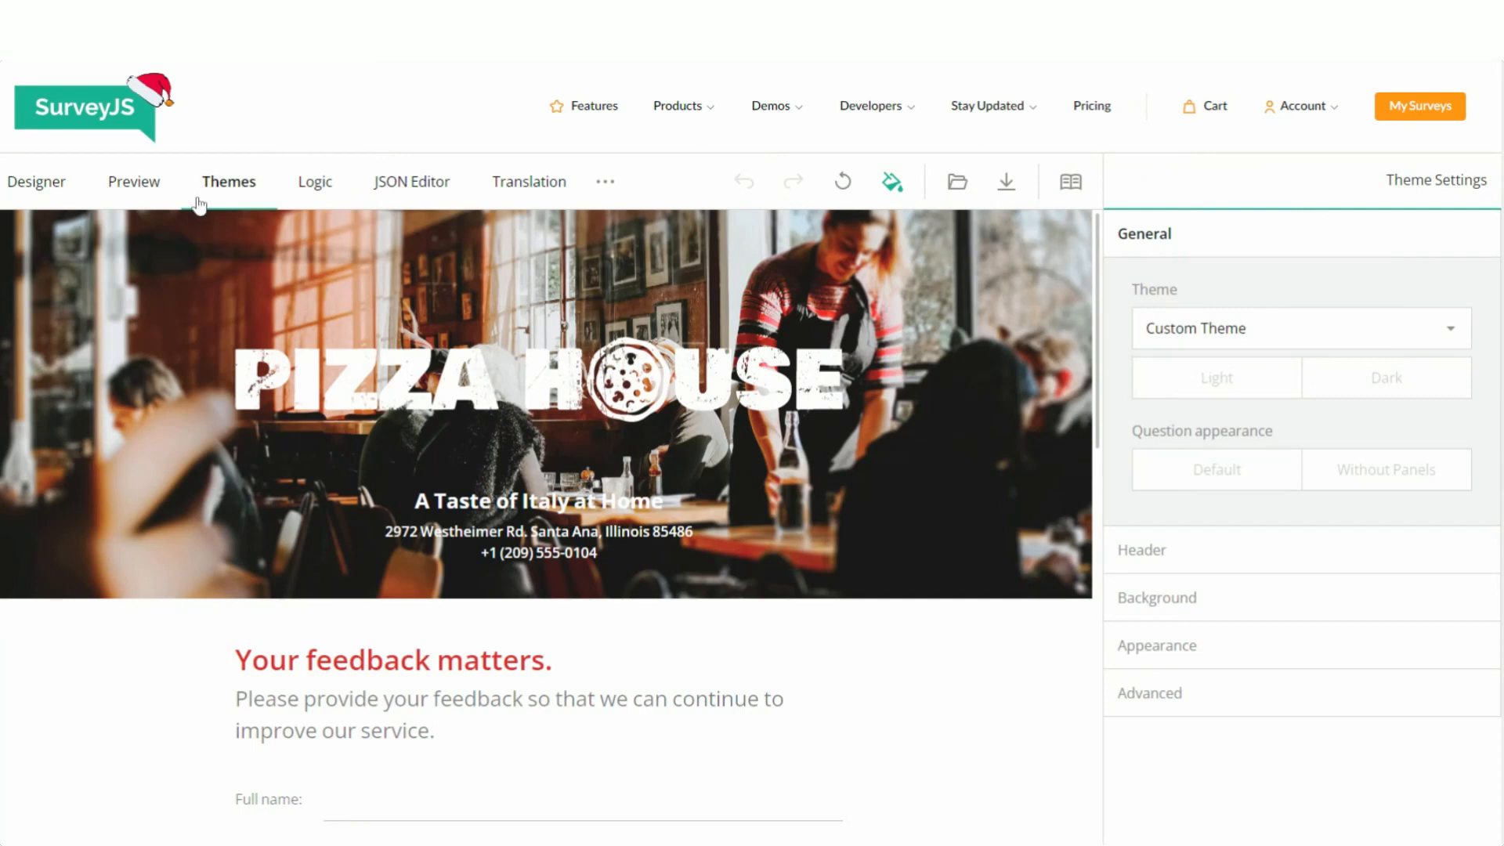
{"action": "left_click", "coordinate": [42, 204]}
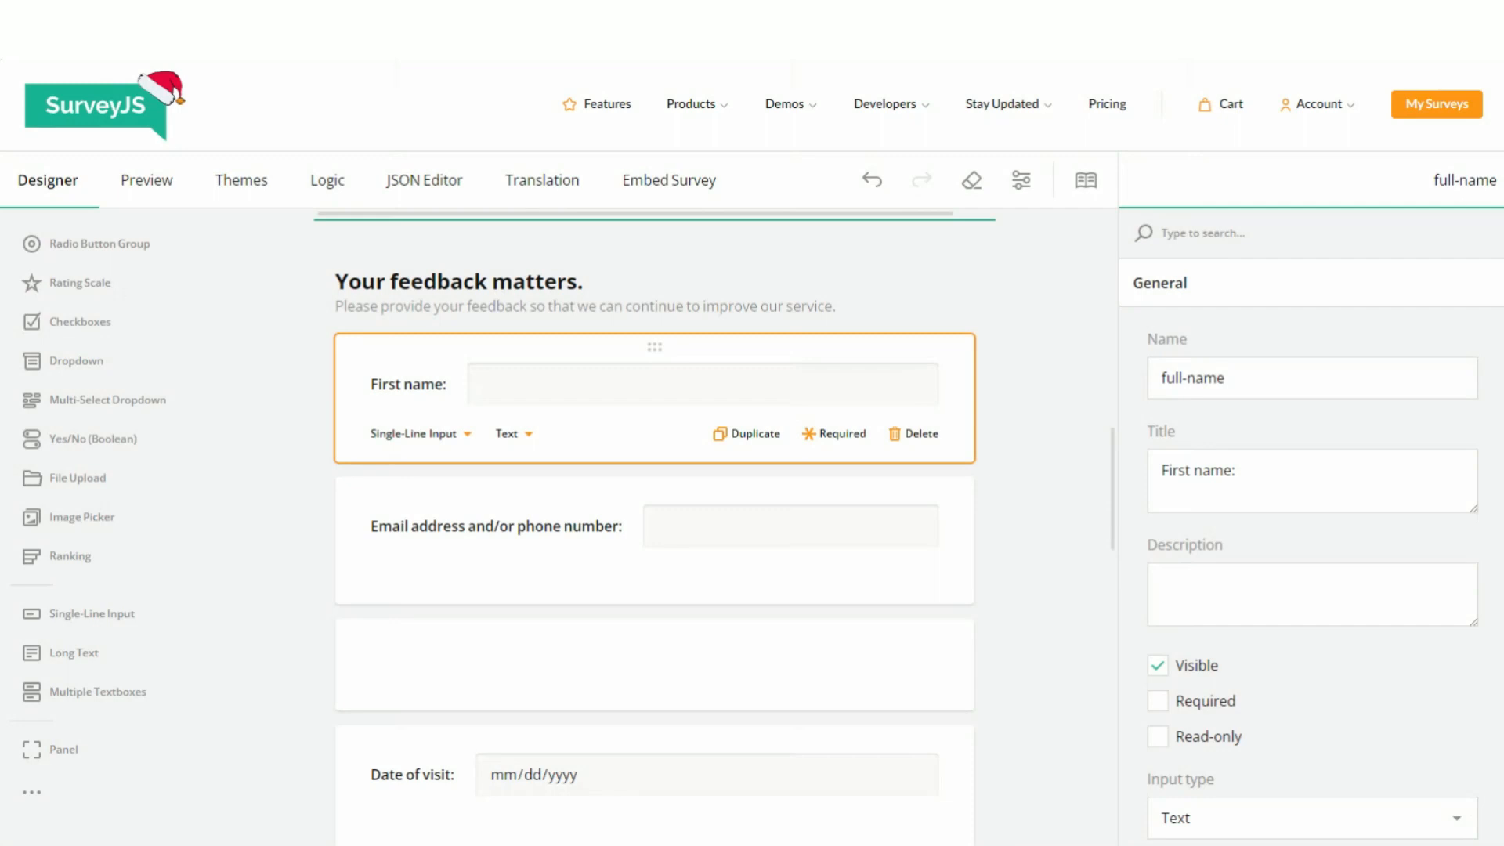
- Examine the name and title of the First name question and of the ratings panel
{"action": "left_click_drag", "start_coordinate": [1252, 452], "coordinate": [1126, 482]}
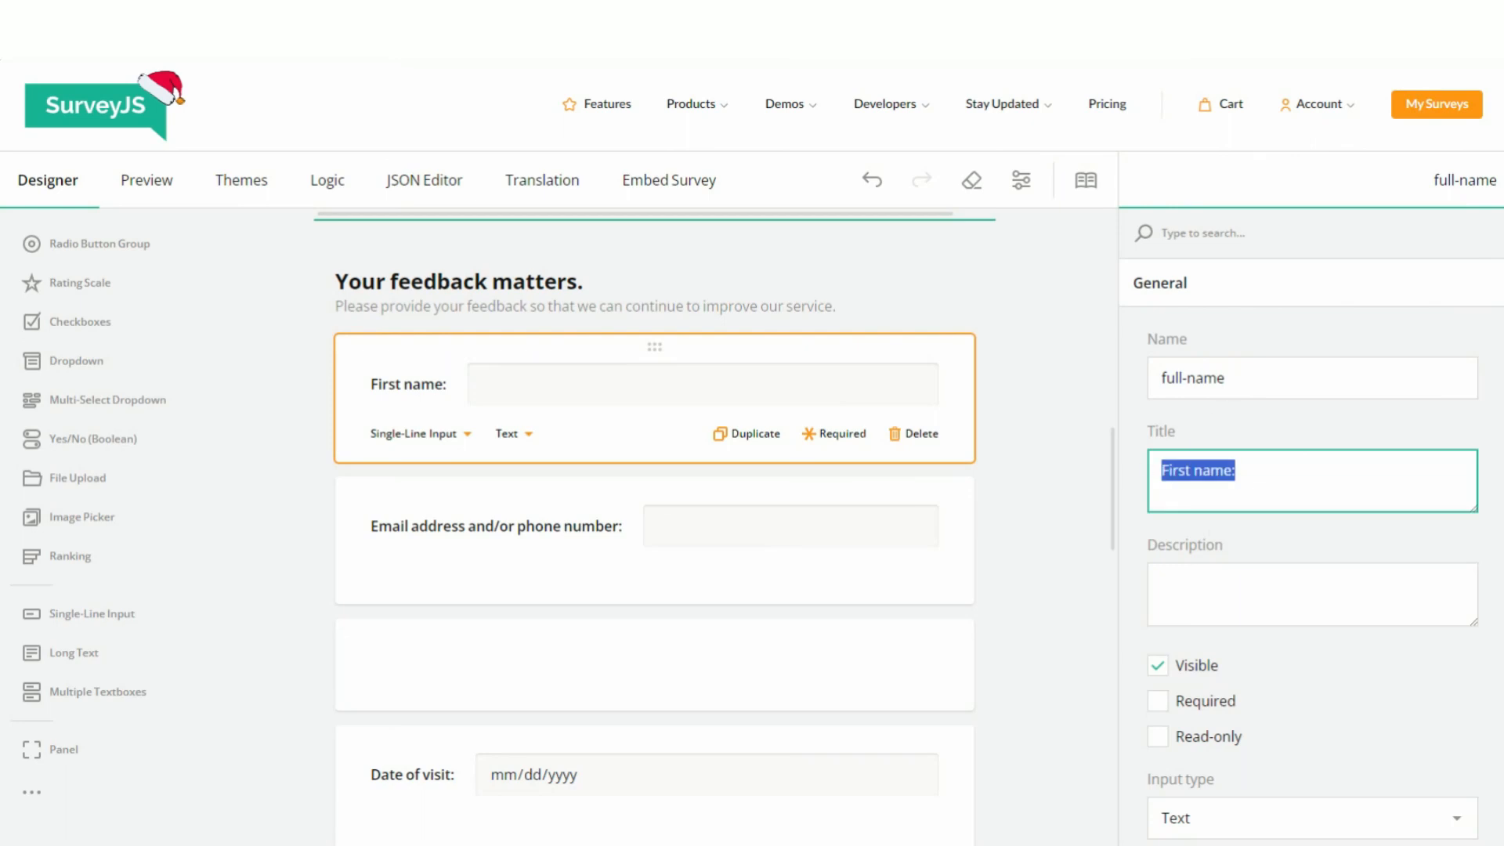
{"action": "key", "text": "shift+Tab"}
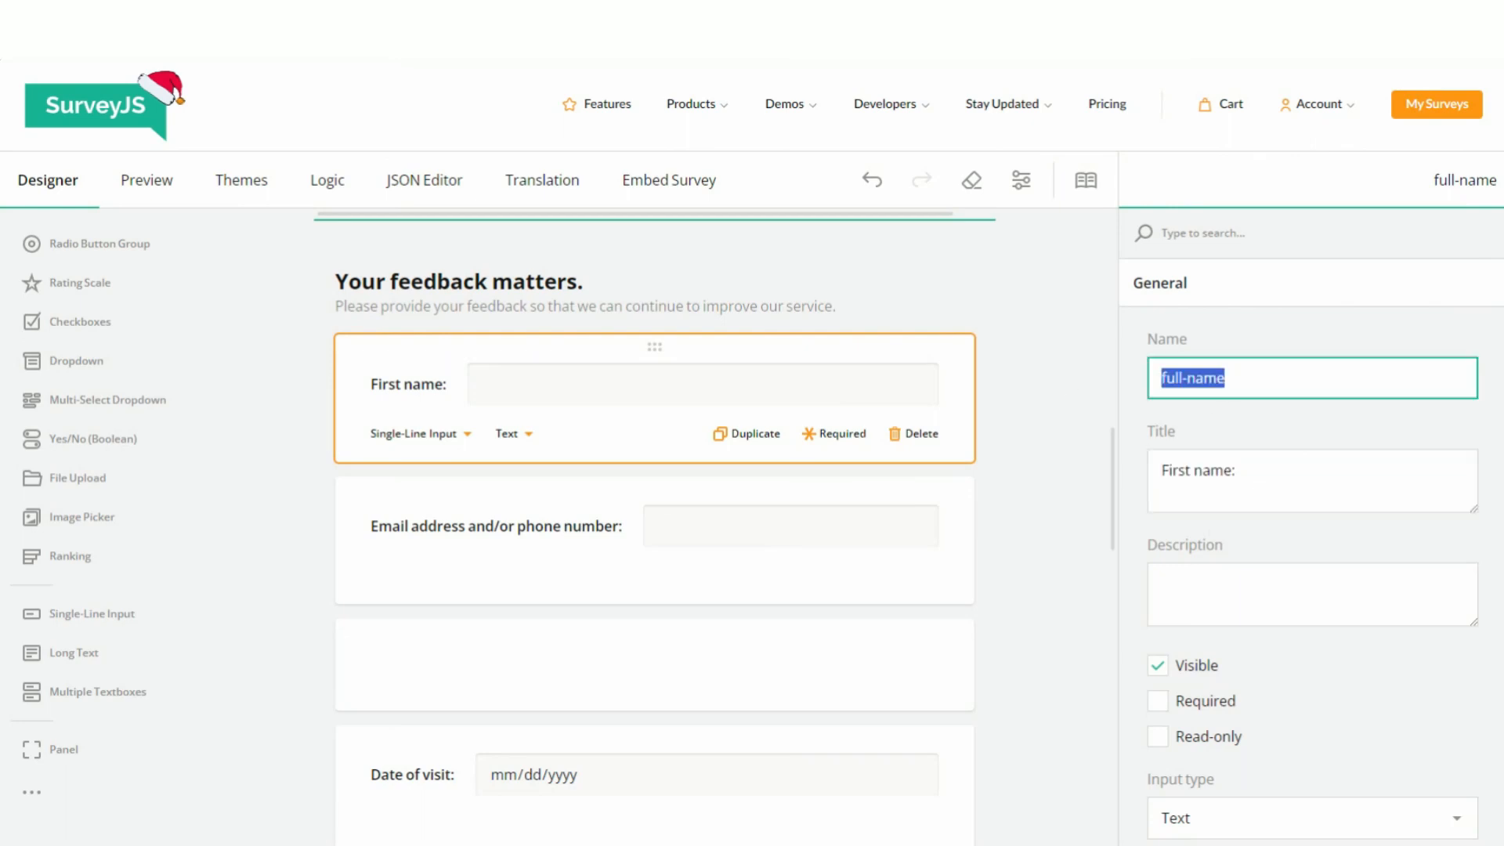
{"action": "key", "text": "Tab"}
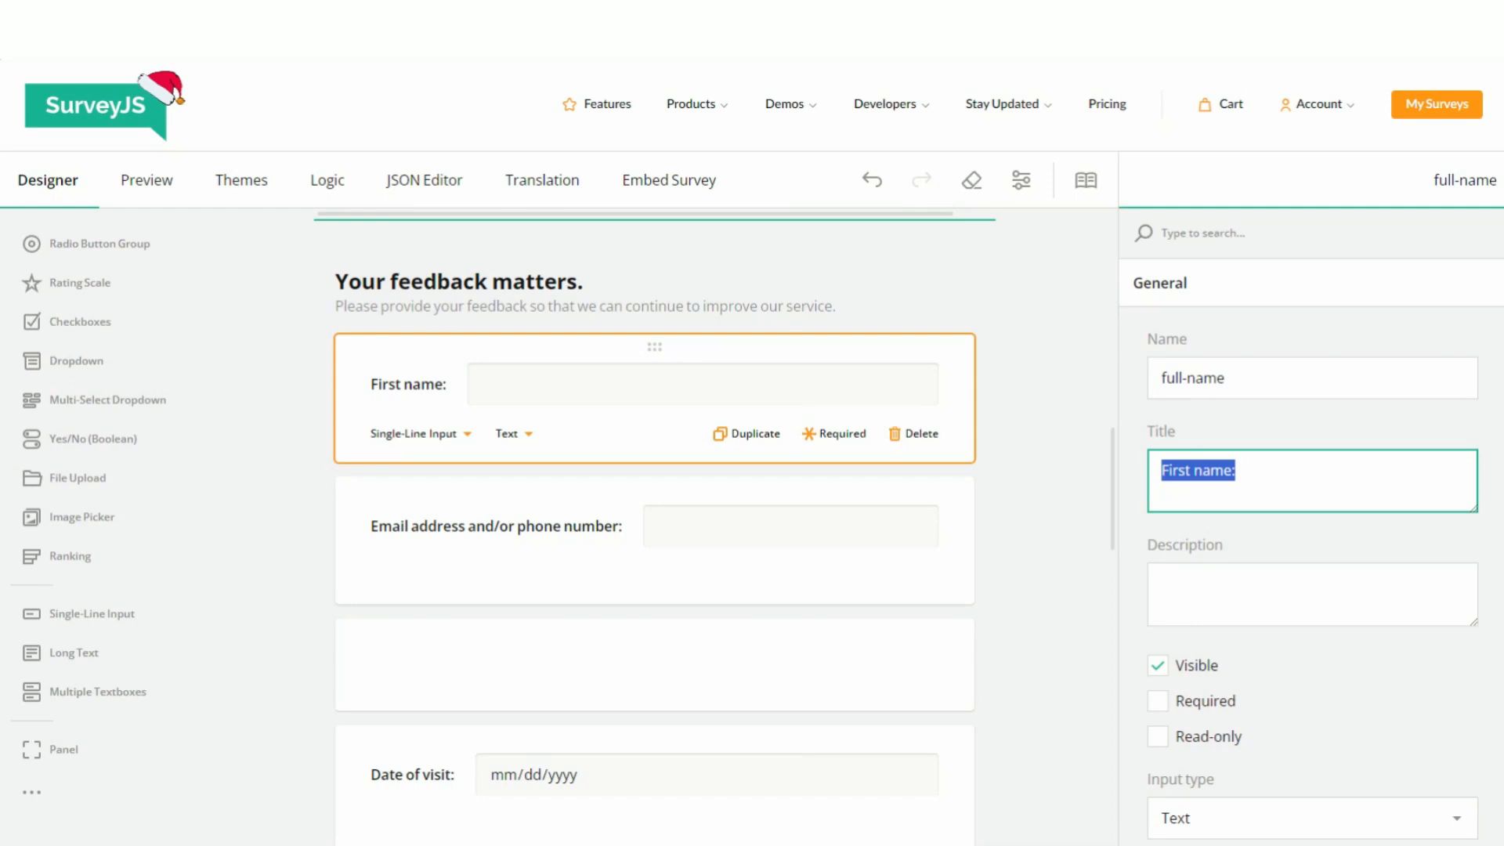
{"action": "key", "text": "shift+Tab"}
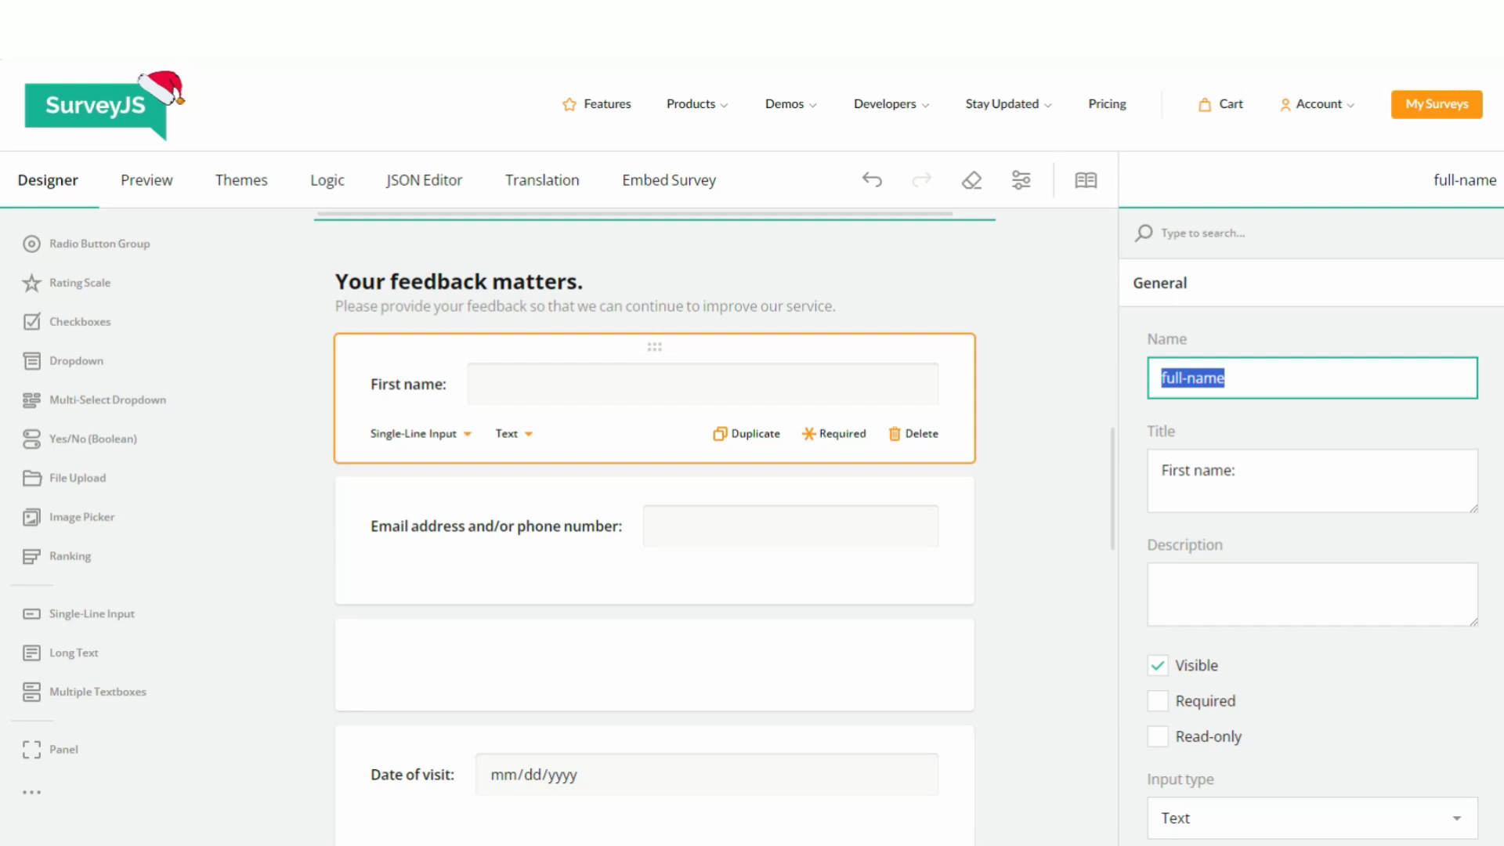
{"action": "left_click", "coordinate": [407, 384]}
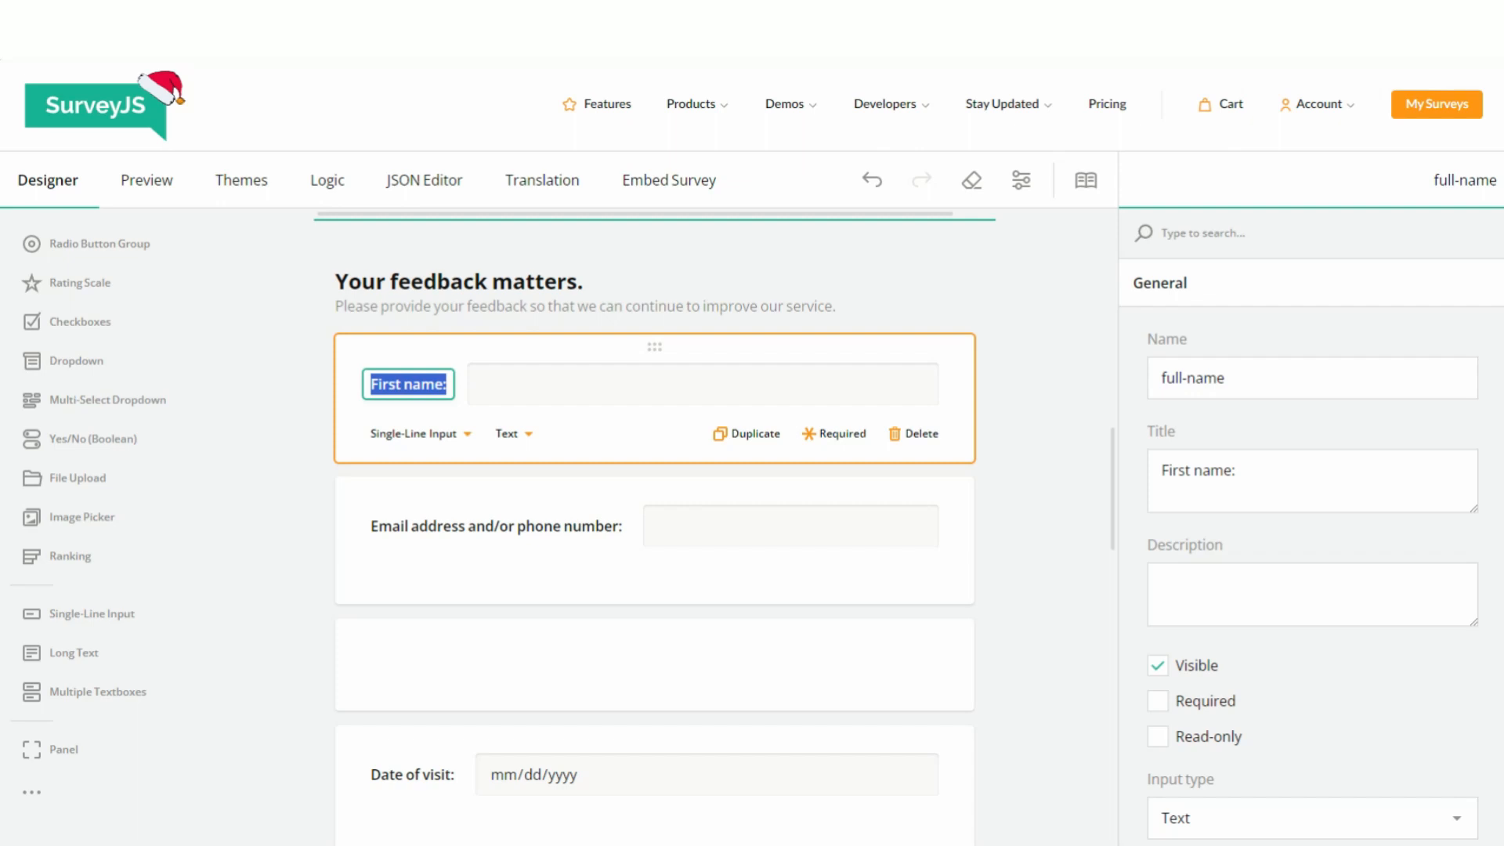
{"action": "scroll", "coordinate": [490, 509], "scroll_direction": "down", "scroll_amount": 10}
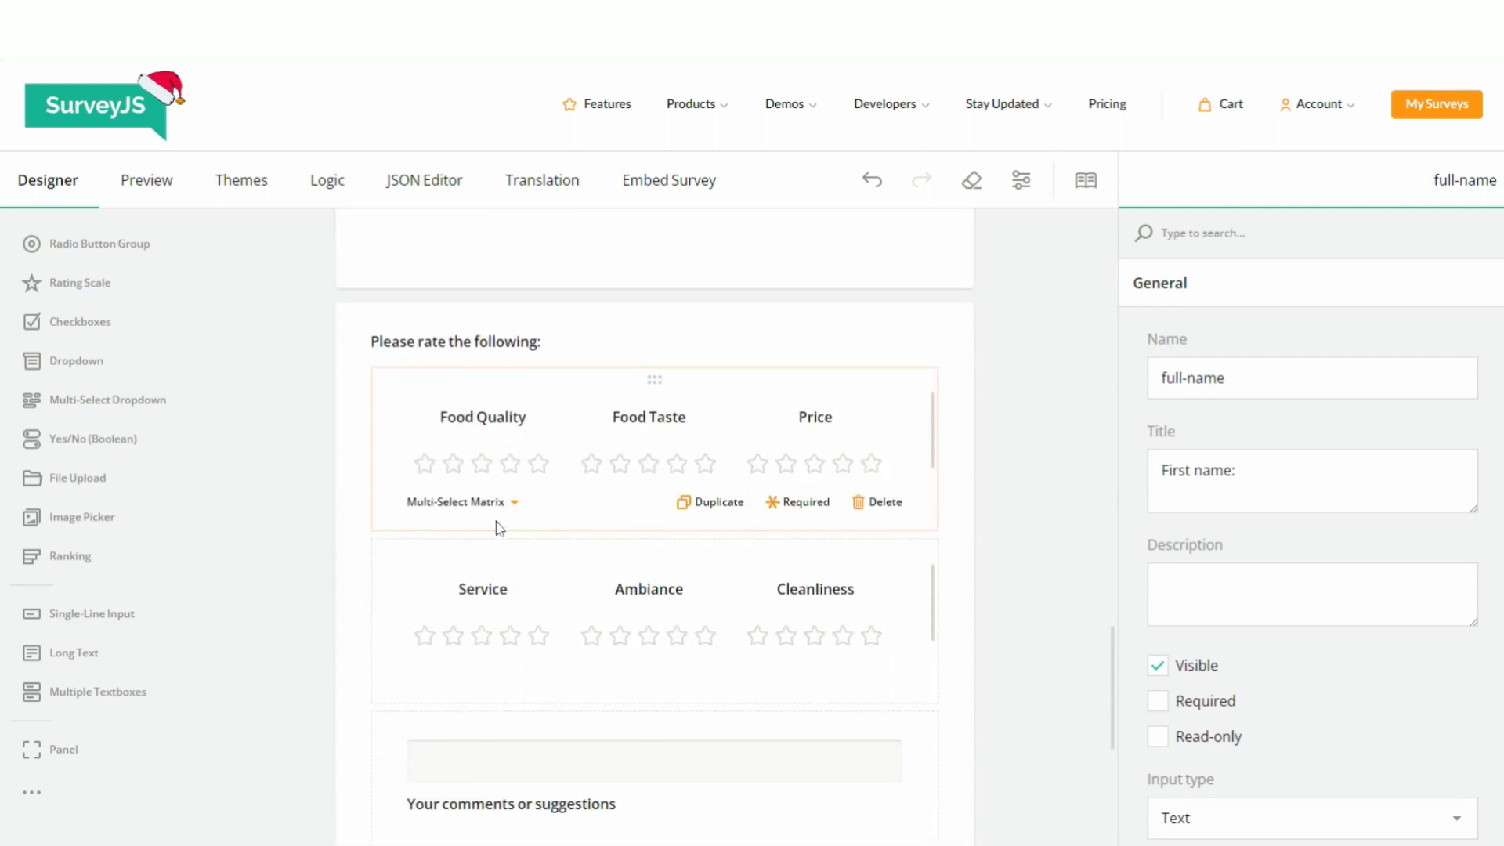
{"action": "left_click", "coordinate": [497, 326]}
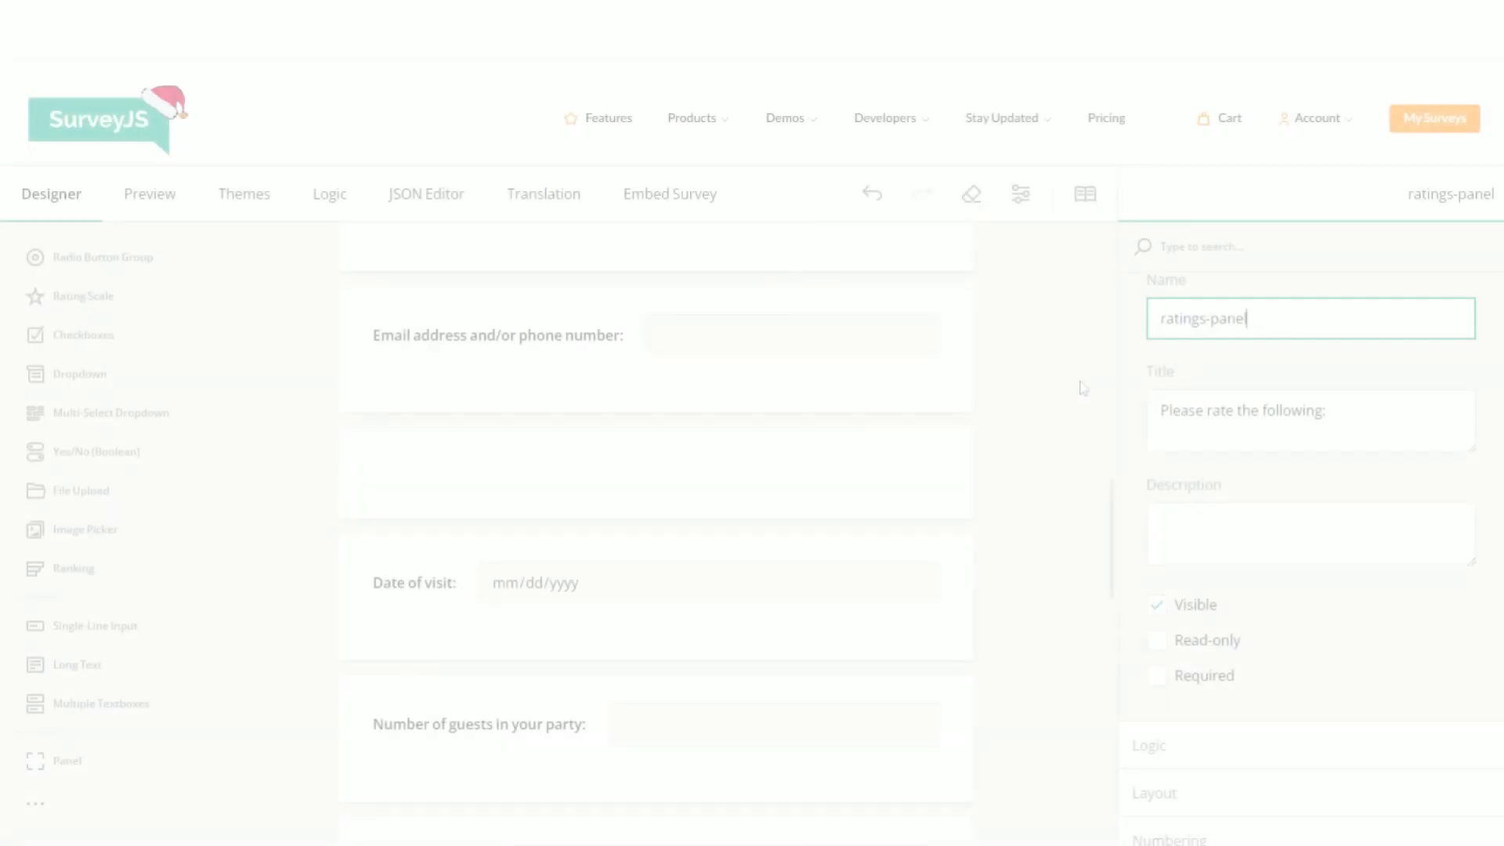
- Copy the internal name of the First name question, full-name
{"action": "scroll", "coordinate": [1082, 383], "scroll_direction": "up", "scroll_amount": 5}
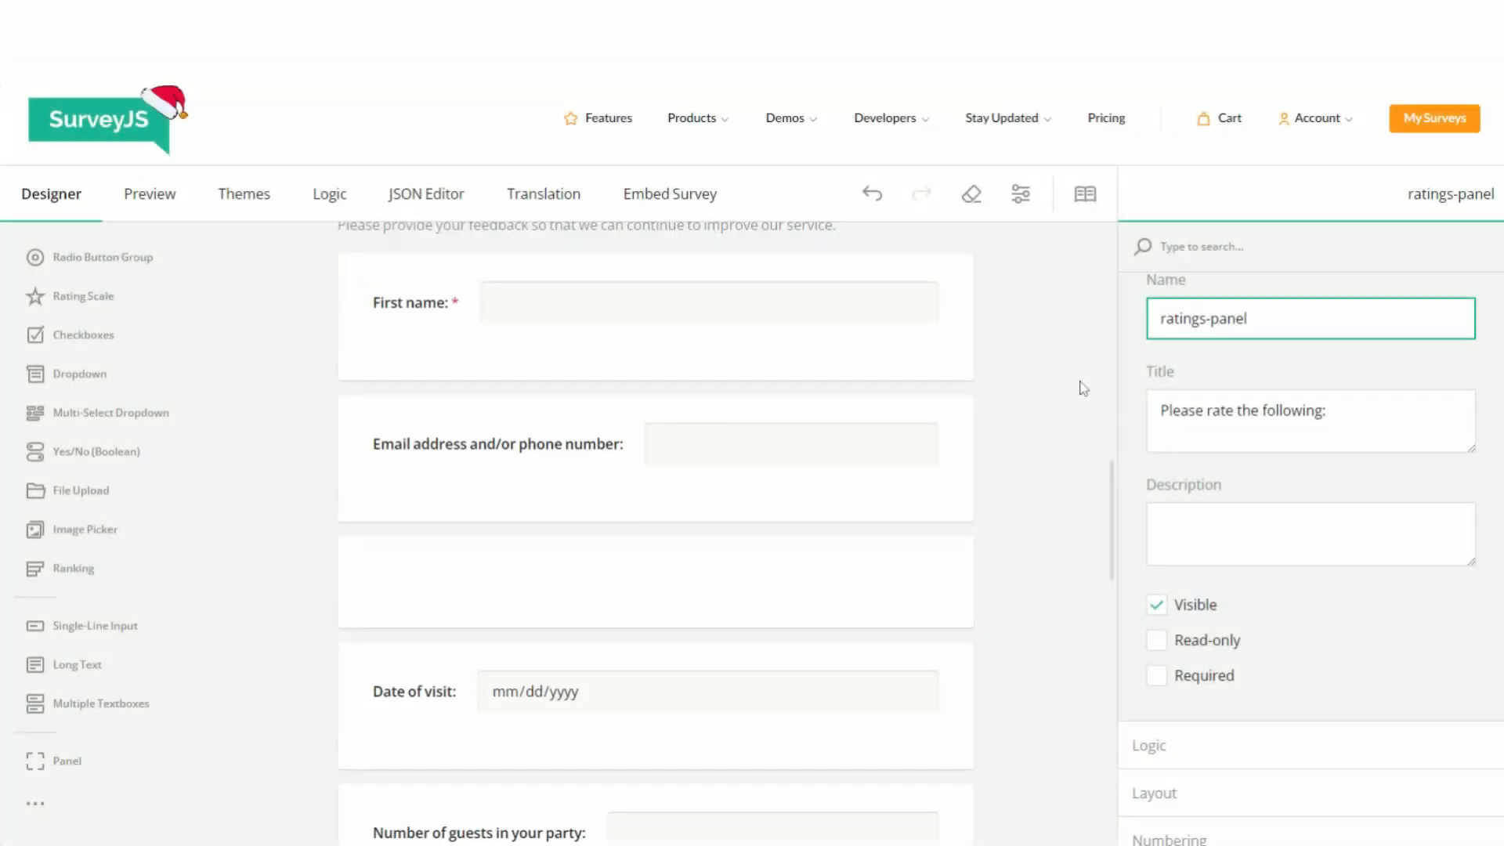
{"action": "left_click", "coordinate": [910, 332]}
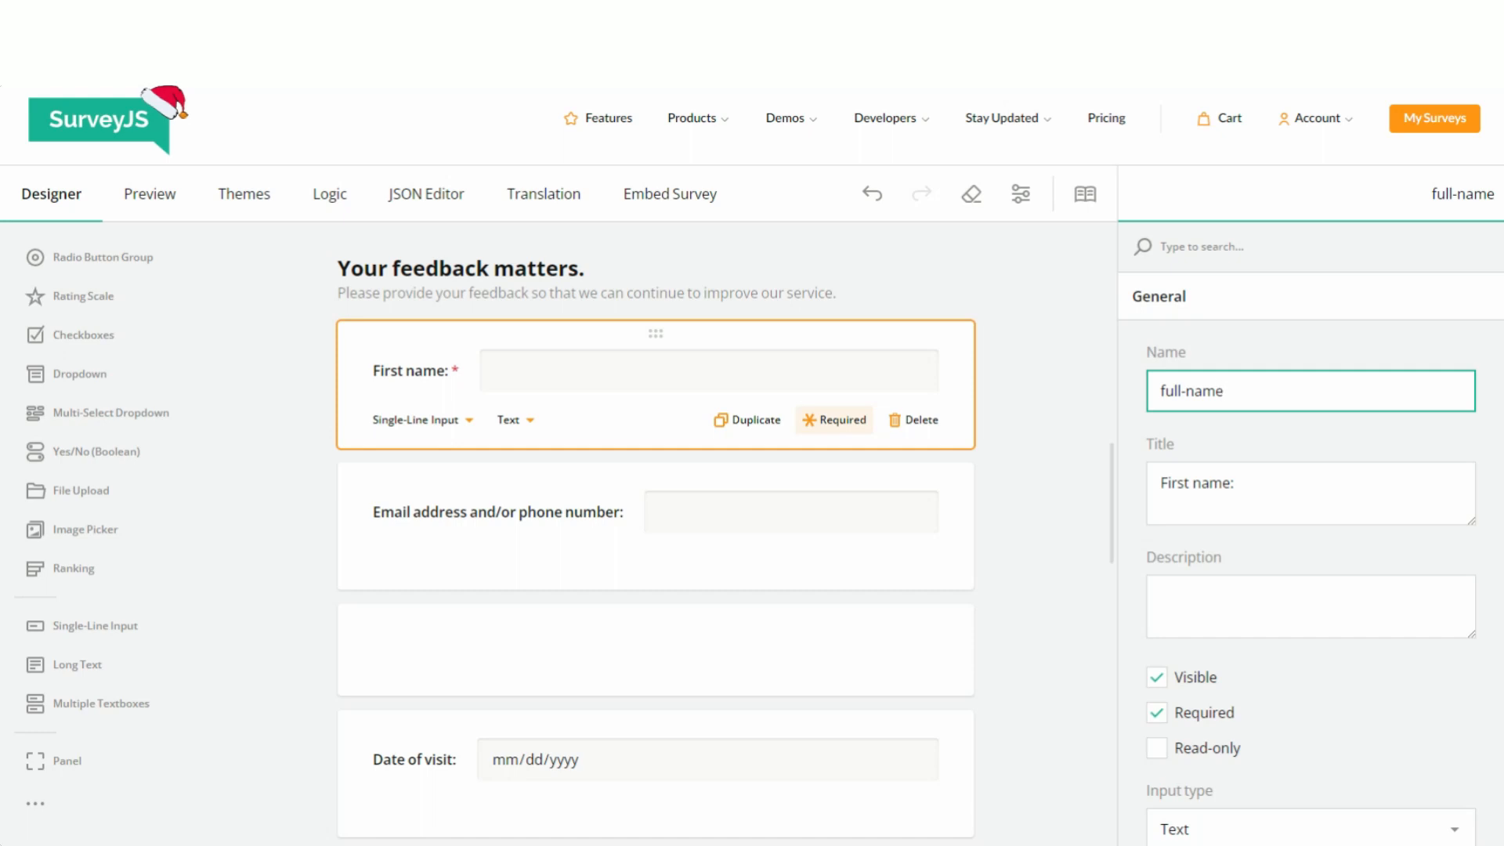
{"action": "key", "text": "ctrl+a"}
{"action": "key", "text": "ctrl+c"}
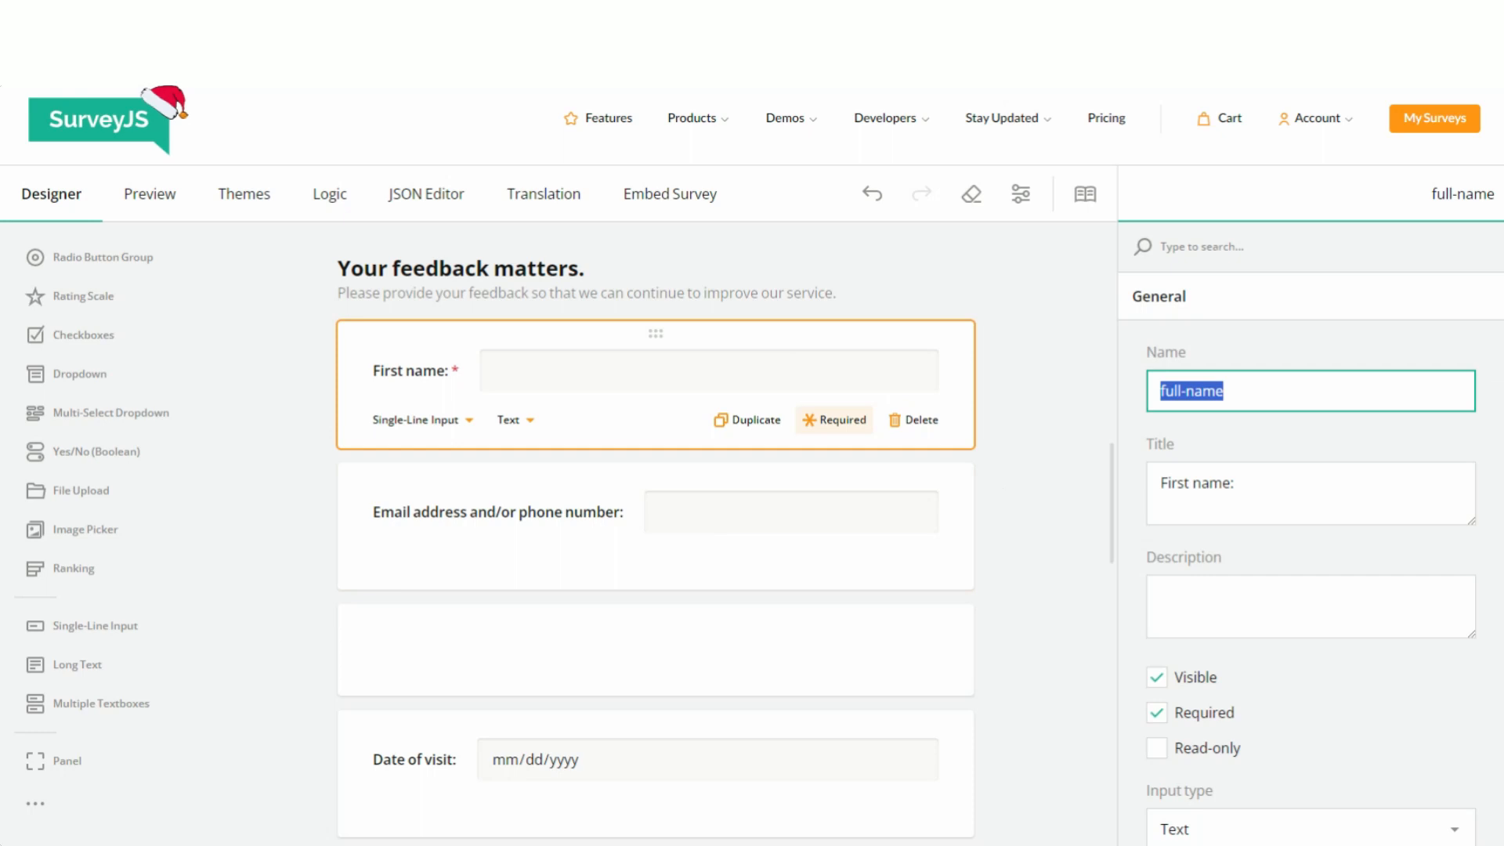
- Set the ratings panel's title to "{full-name}, please rate the following:" using the copied question name as the placeholder
{"action": "scroll", "coordinate": [1008, 505], "scroll_direction": "down", "scroll_amount": 8}
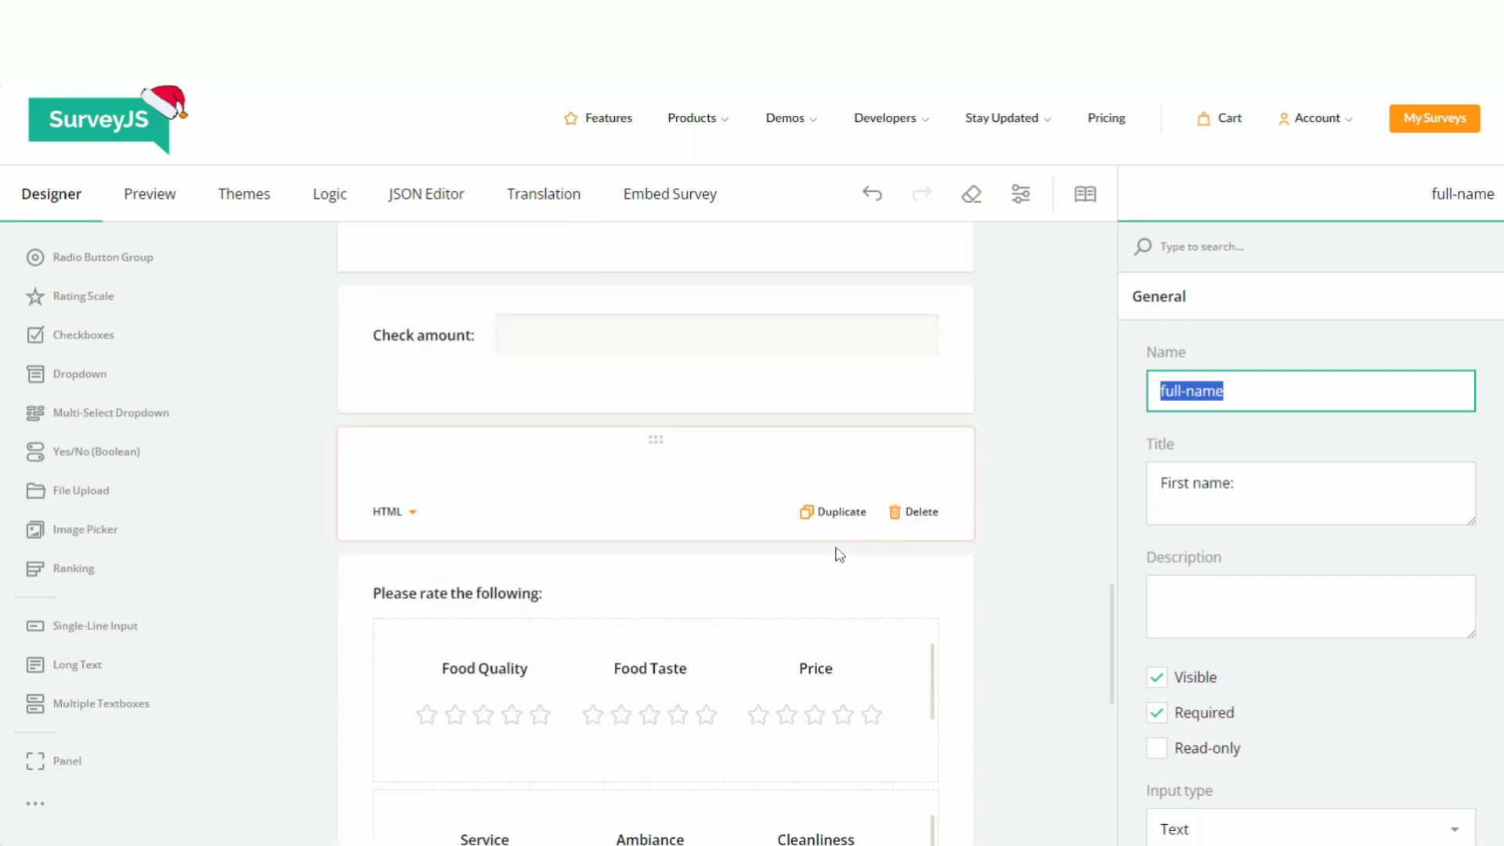
{"action": "left_click", "coordinate": [849, 601]}
{"action": "key", "text": "Tab"}
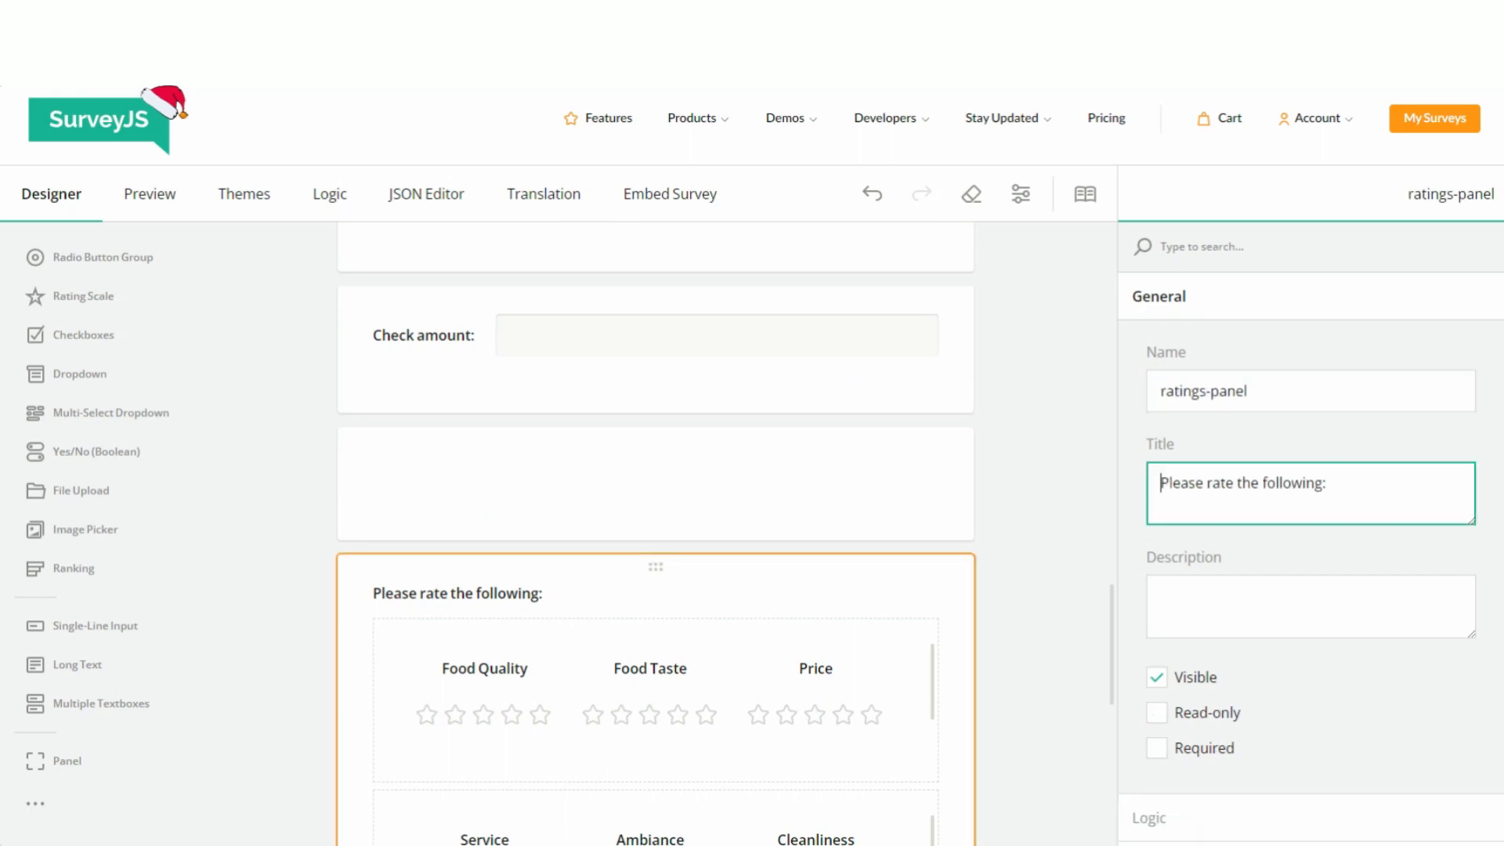
{"action": "key", "text": "shift+Right"}
{"action": "type", "text": "{"}
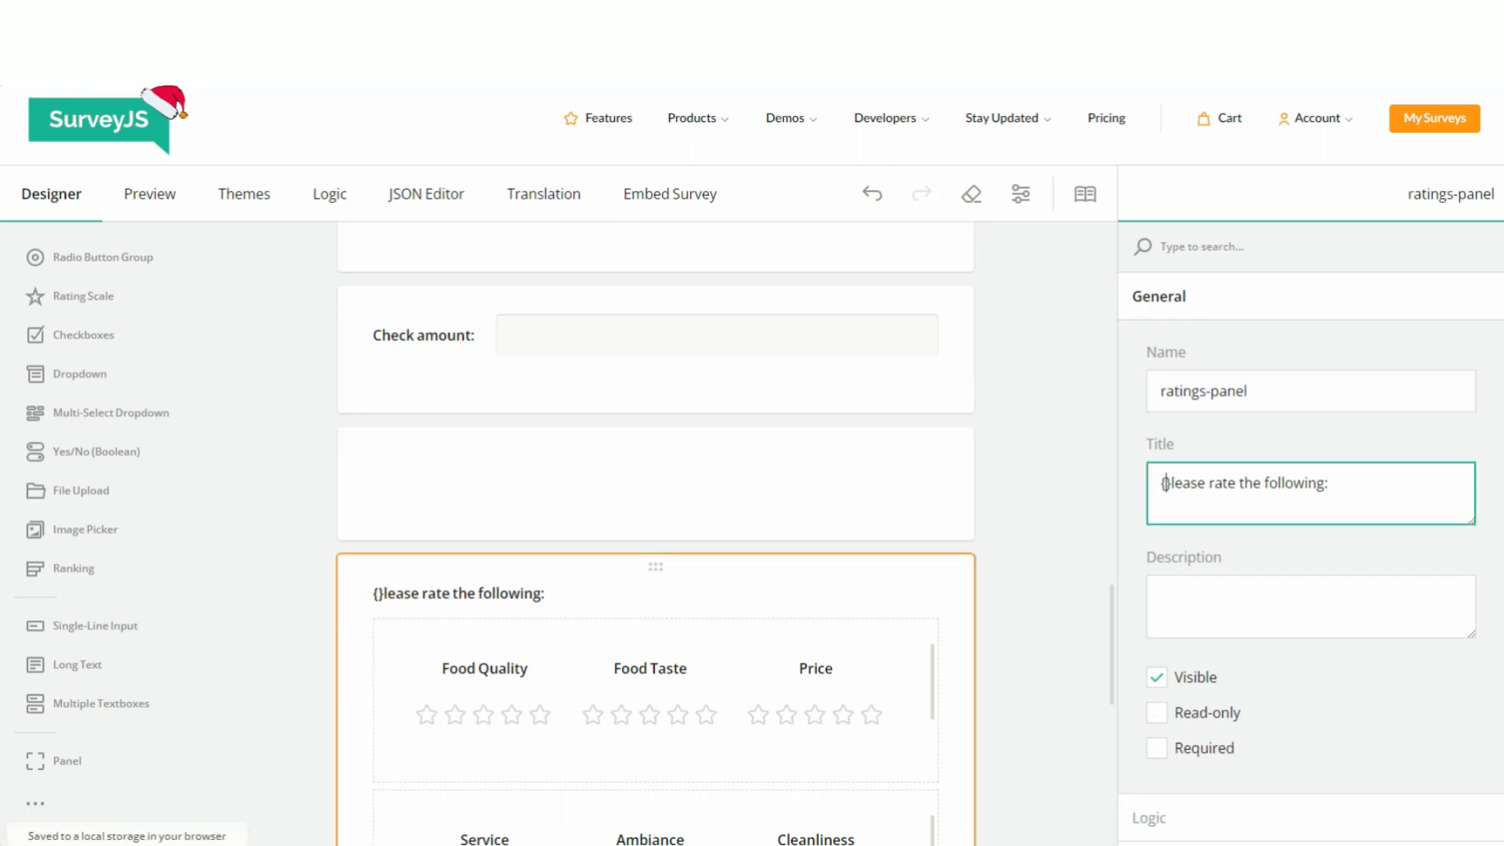
{"action": "key", "text": "ctrl+v"}
{"action": "type", "text": "}, p"}
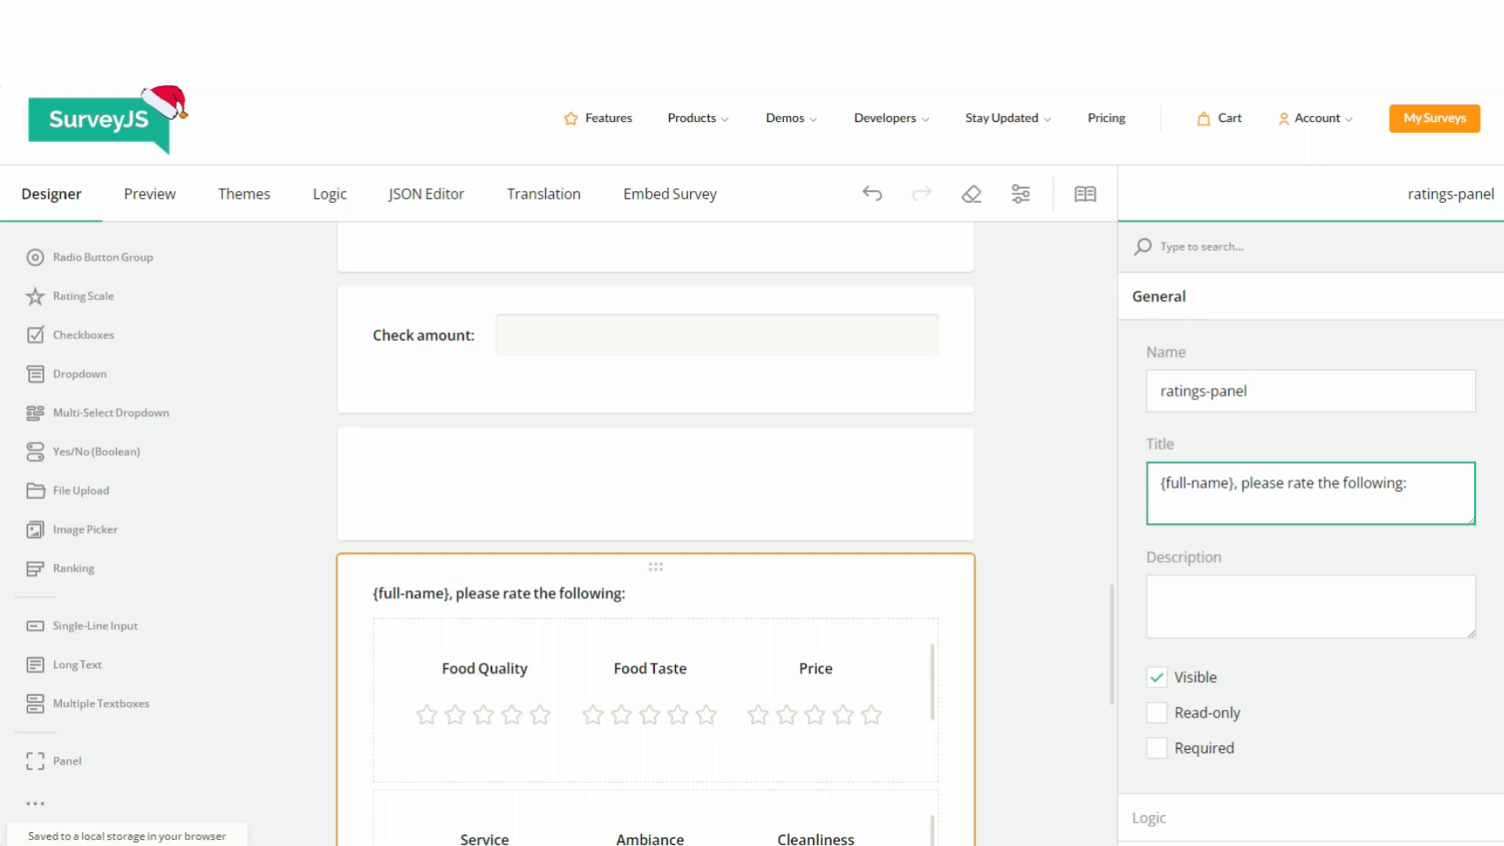
{"action": "left_click_drag", "start_coordinate": [1165, 483], "coordinate": [1228, 483]}
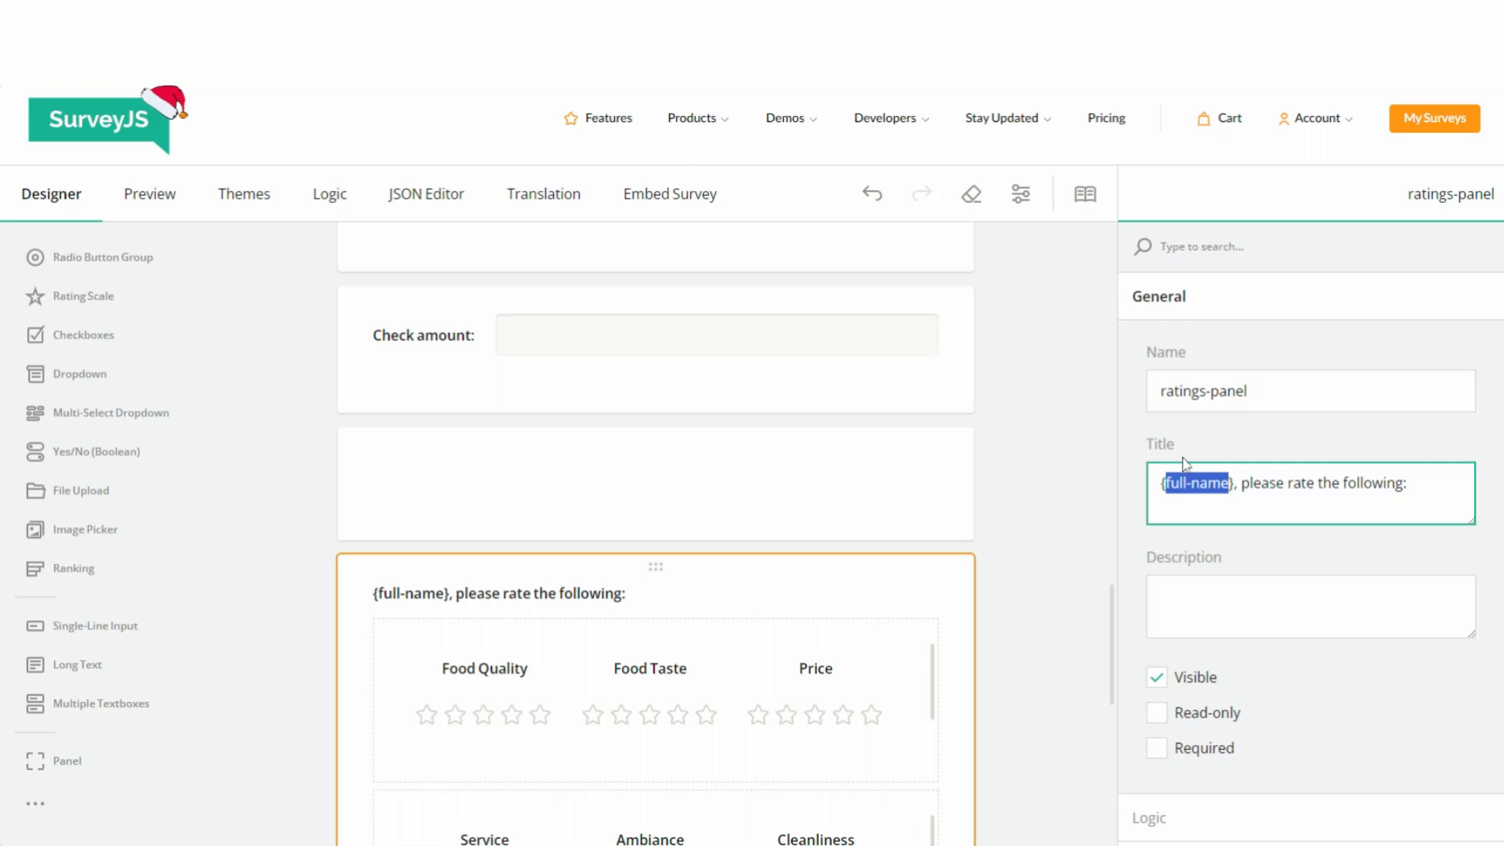
- Preview the survey, enter a sample first name, and check the ratings panel's title
{"action": "left_click", "coordinate": [160, 216]}
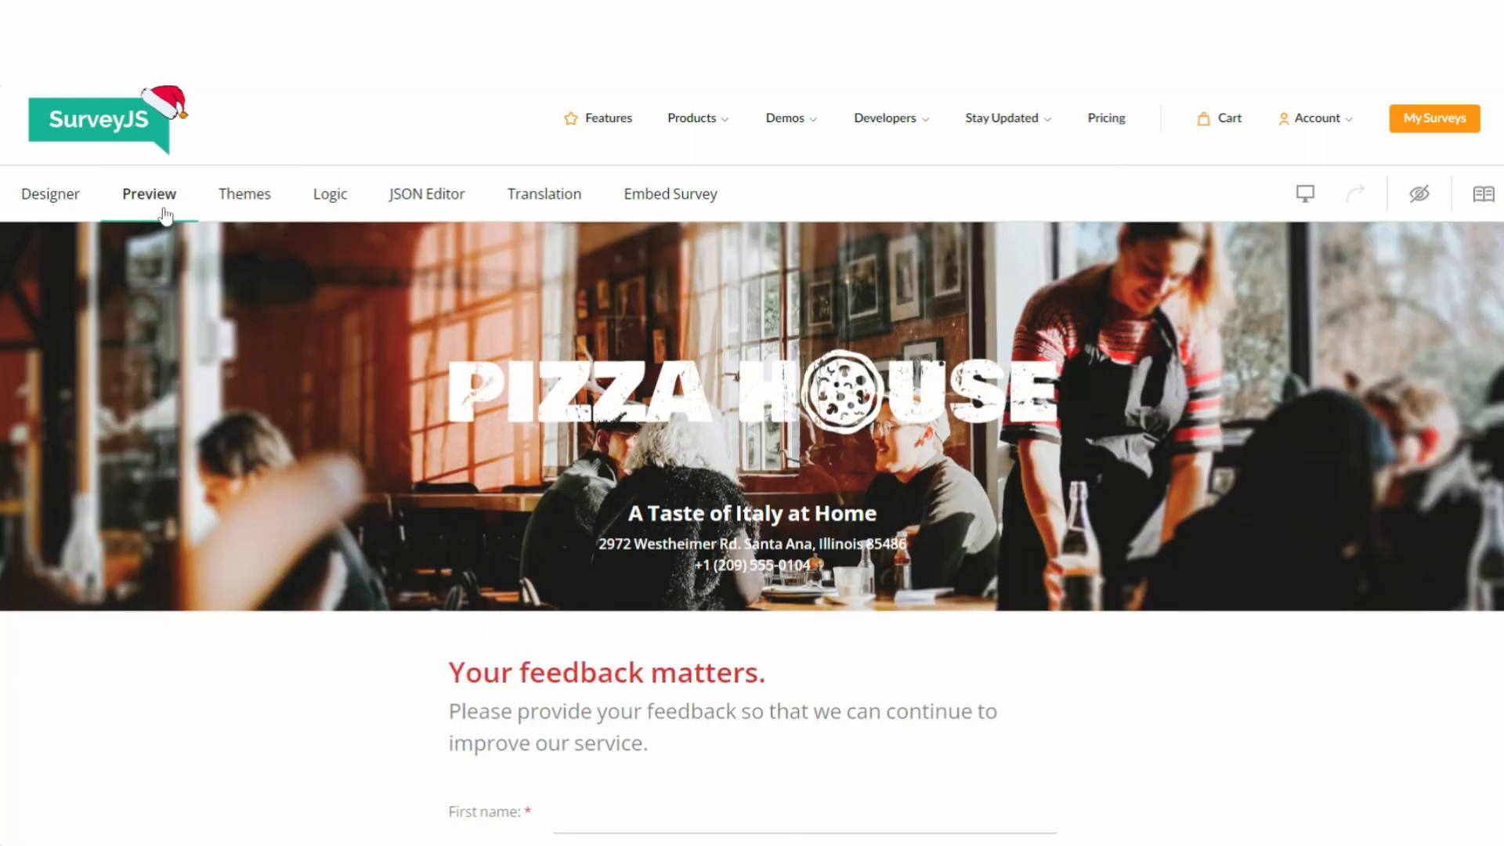
{"action": "scroll", "coordinate": [593, 472], "scroll_direction": "down", "scroll_amount": 2}
{"action": "left_click", "coordinate": [689, 636]}
{"action": "type", "text": "Elena"}
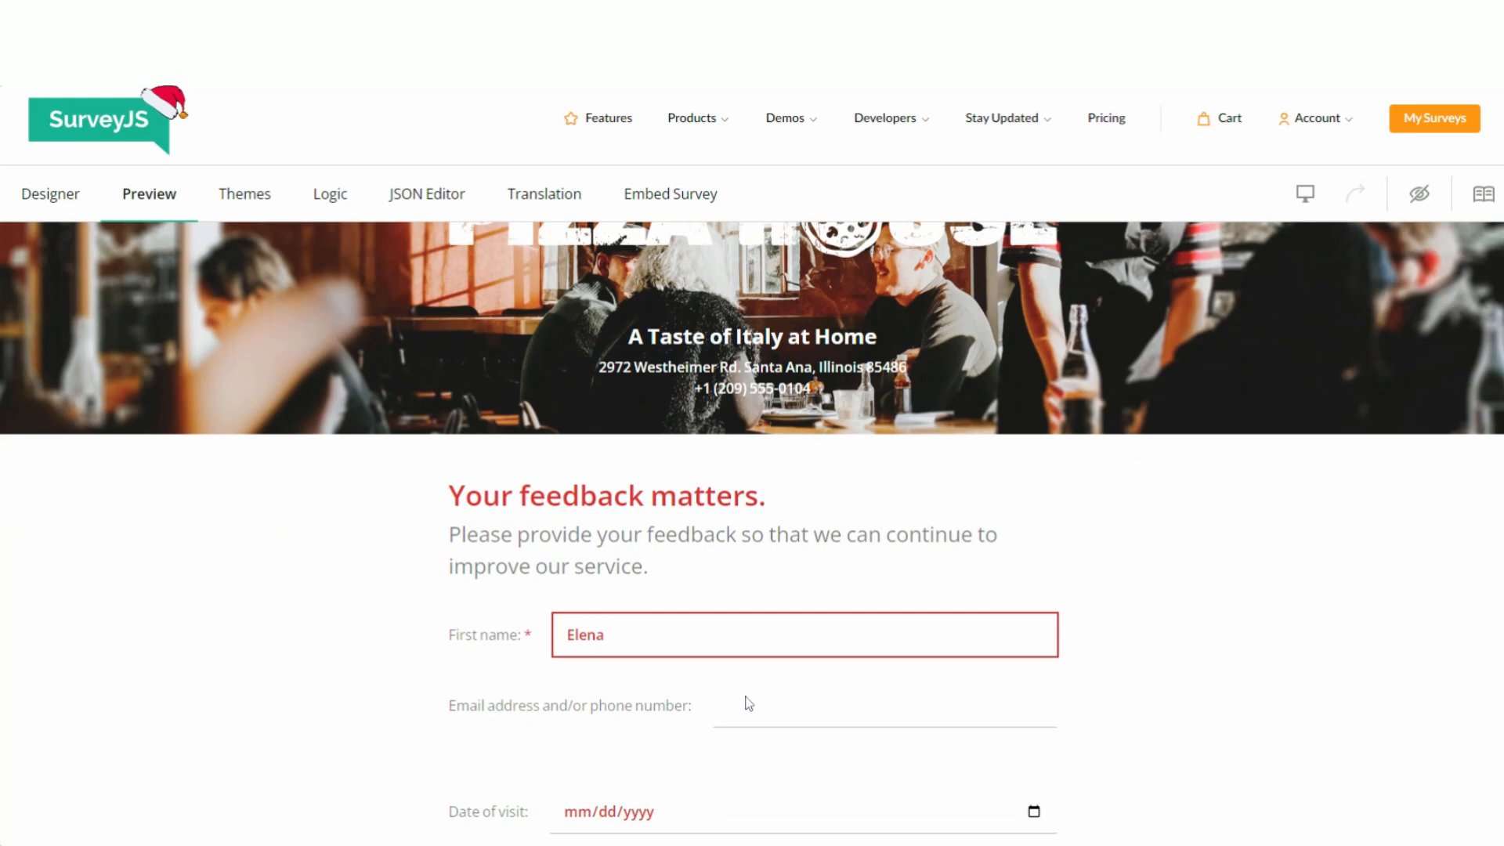
{"action": "left_click", "coordinate": [1199, 625]}
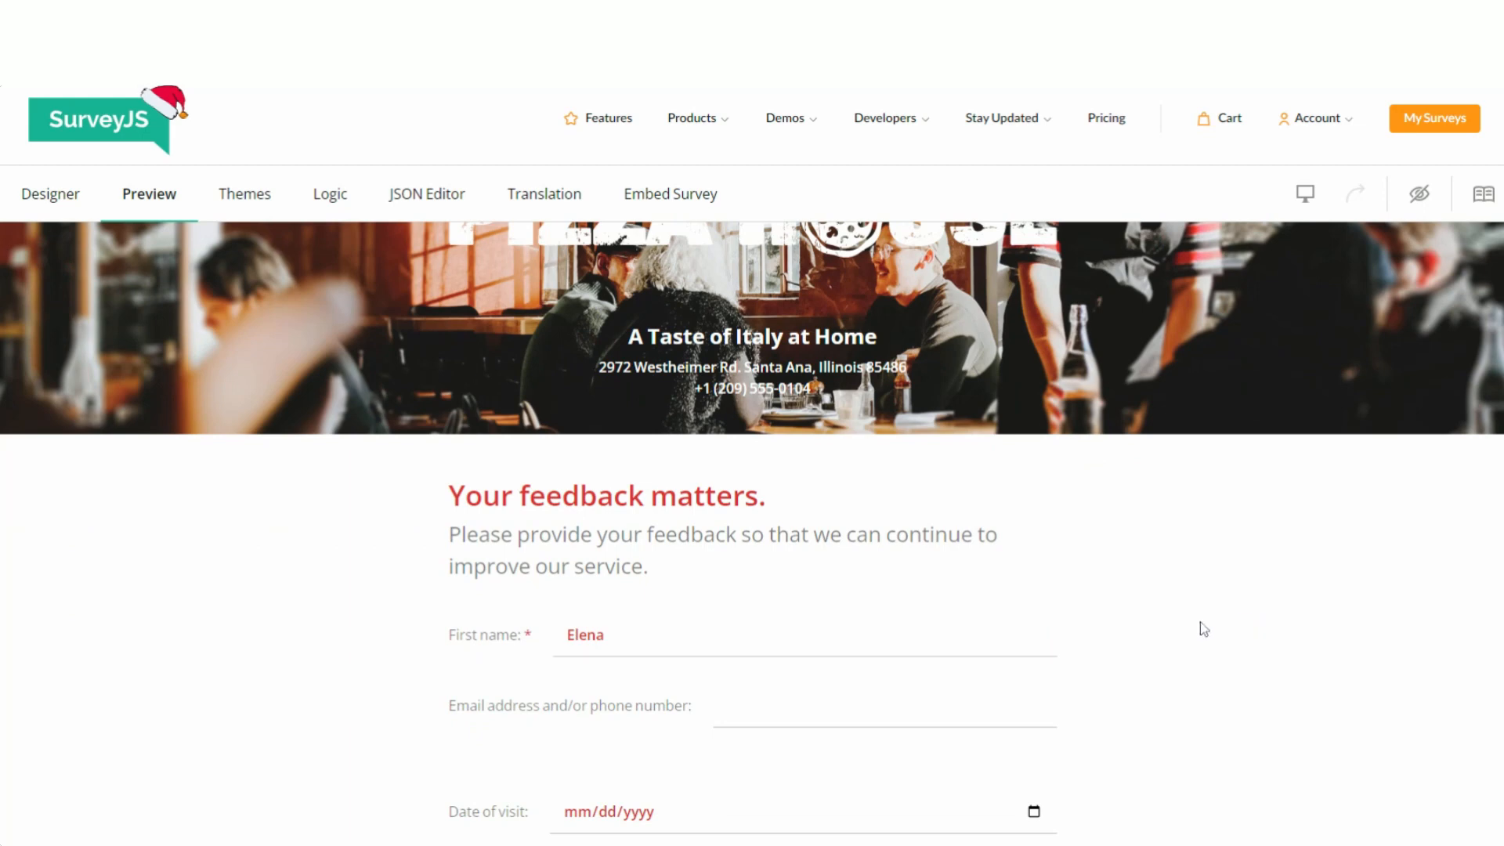
{"action": "scroll", "coordinate": [1182, 627], "scroll_direction": "down", "scroll_amount": 5}
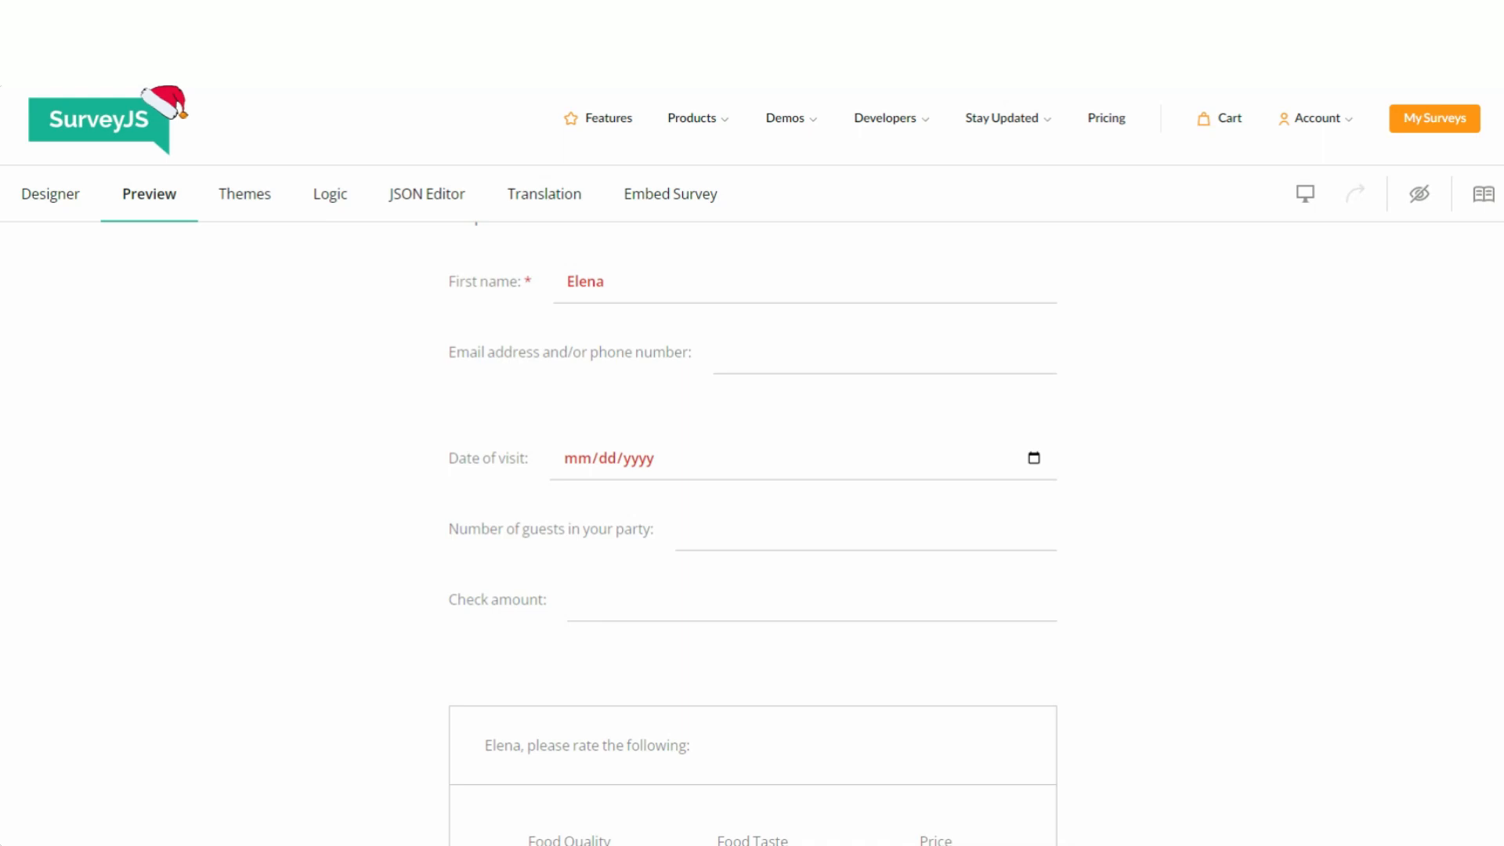
{"action": "scroll", "coordinate": [527, 765], "scroll_direction": "down", "scroll_amount": 1}
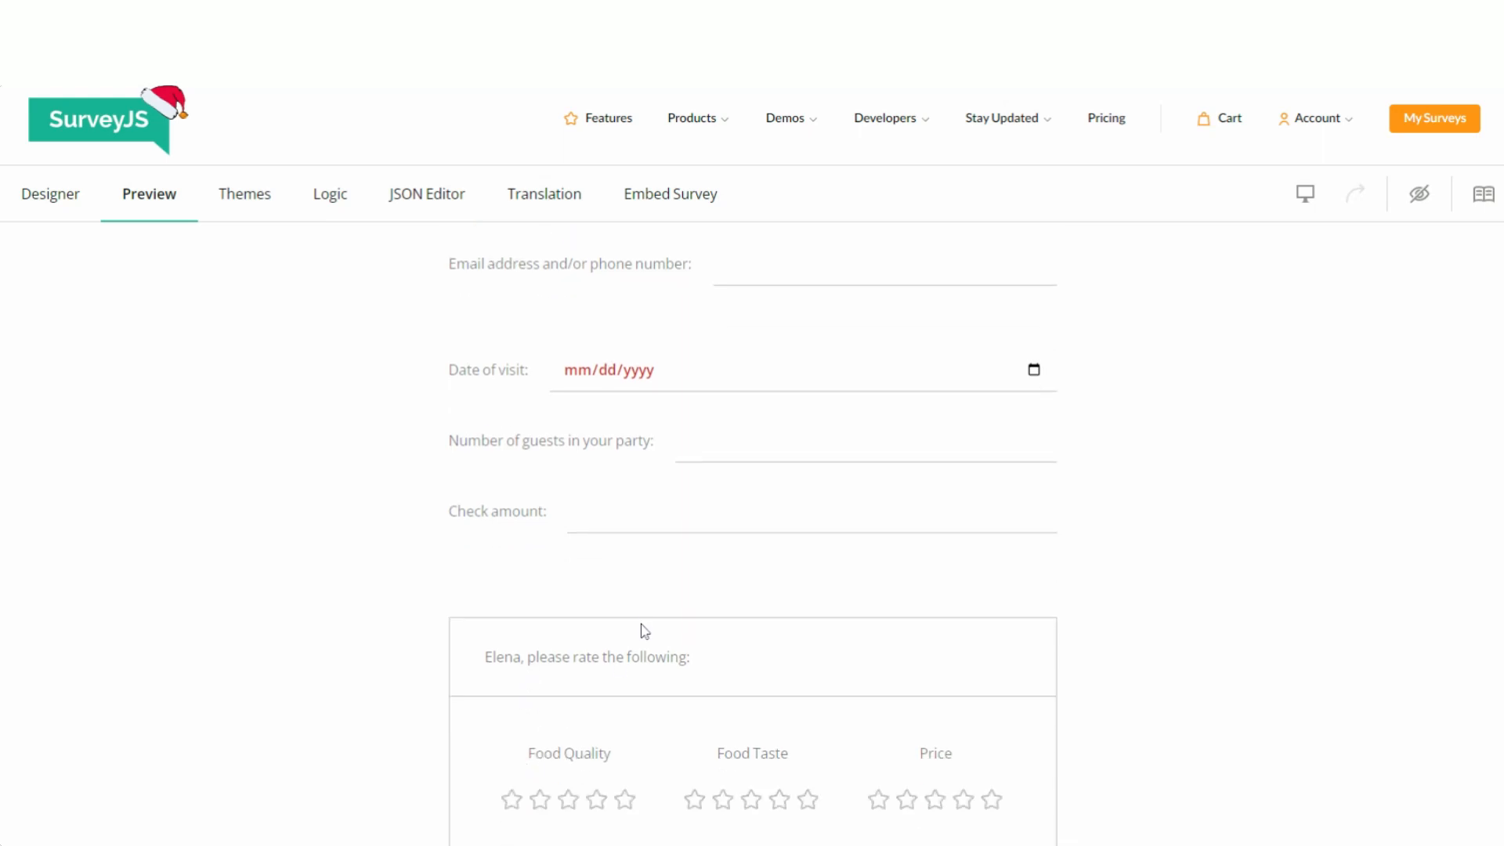
{"action": "scroll", "coordinate": [561, 614], "scroll_direction": "up", "scroll_amount": 2}
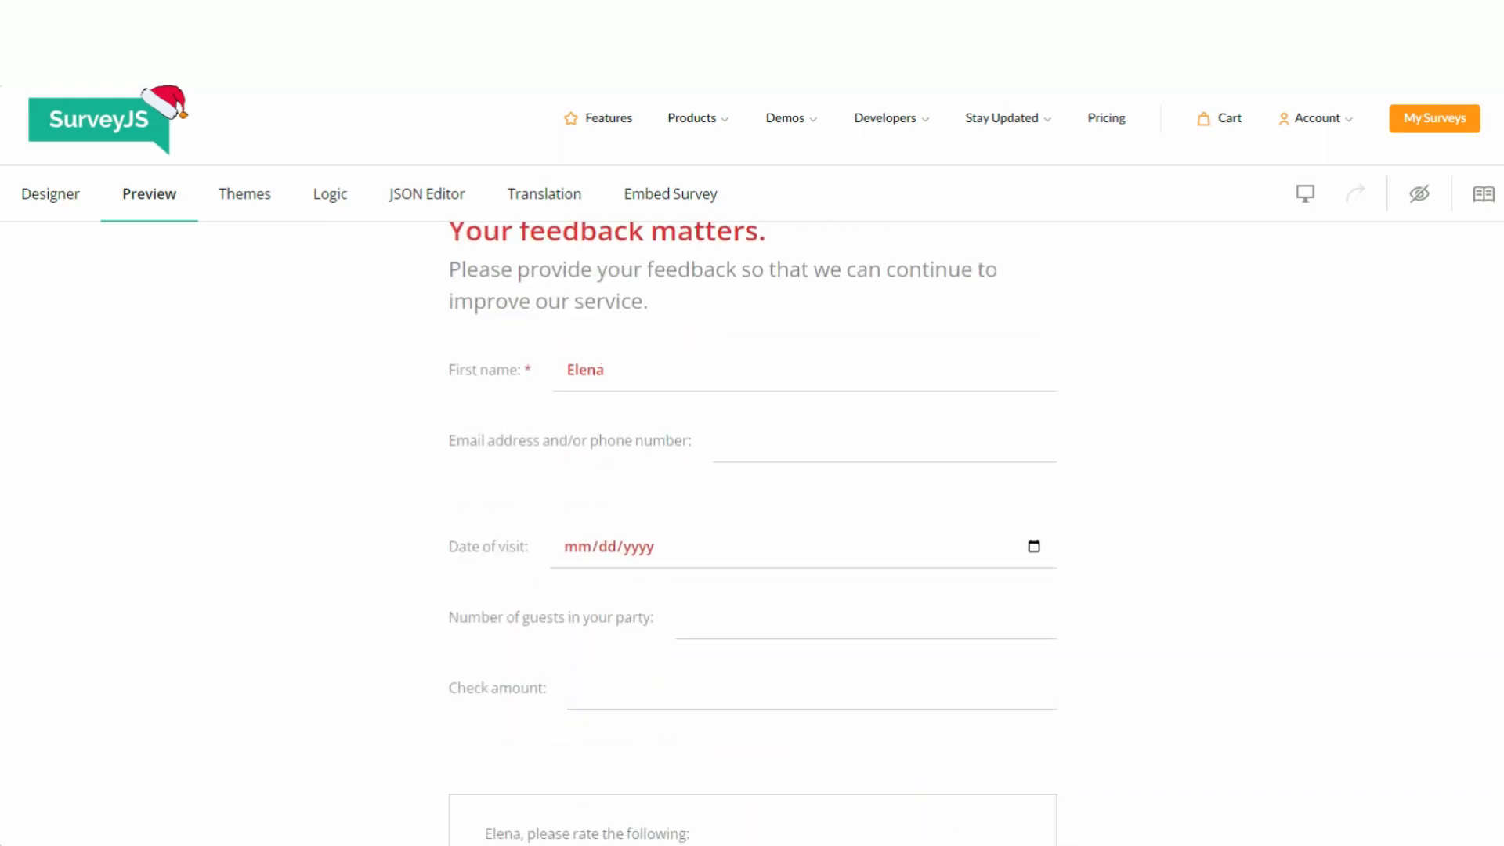
- Clear the first name in the preview and check how the ratings panel's title responds
{"action": "double_click", "coordinate": [586, 370]}
{"action": "key", "text": "BackSpace"}
{"action": "scroll", "coordinate": [1112, 578], "scroll_direction": "down", "scroll_amount": 2}
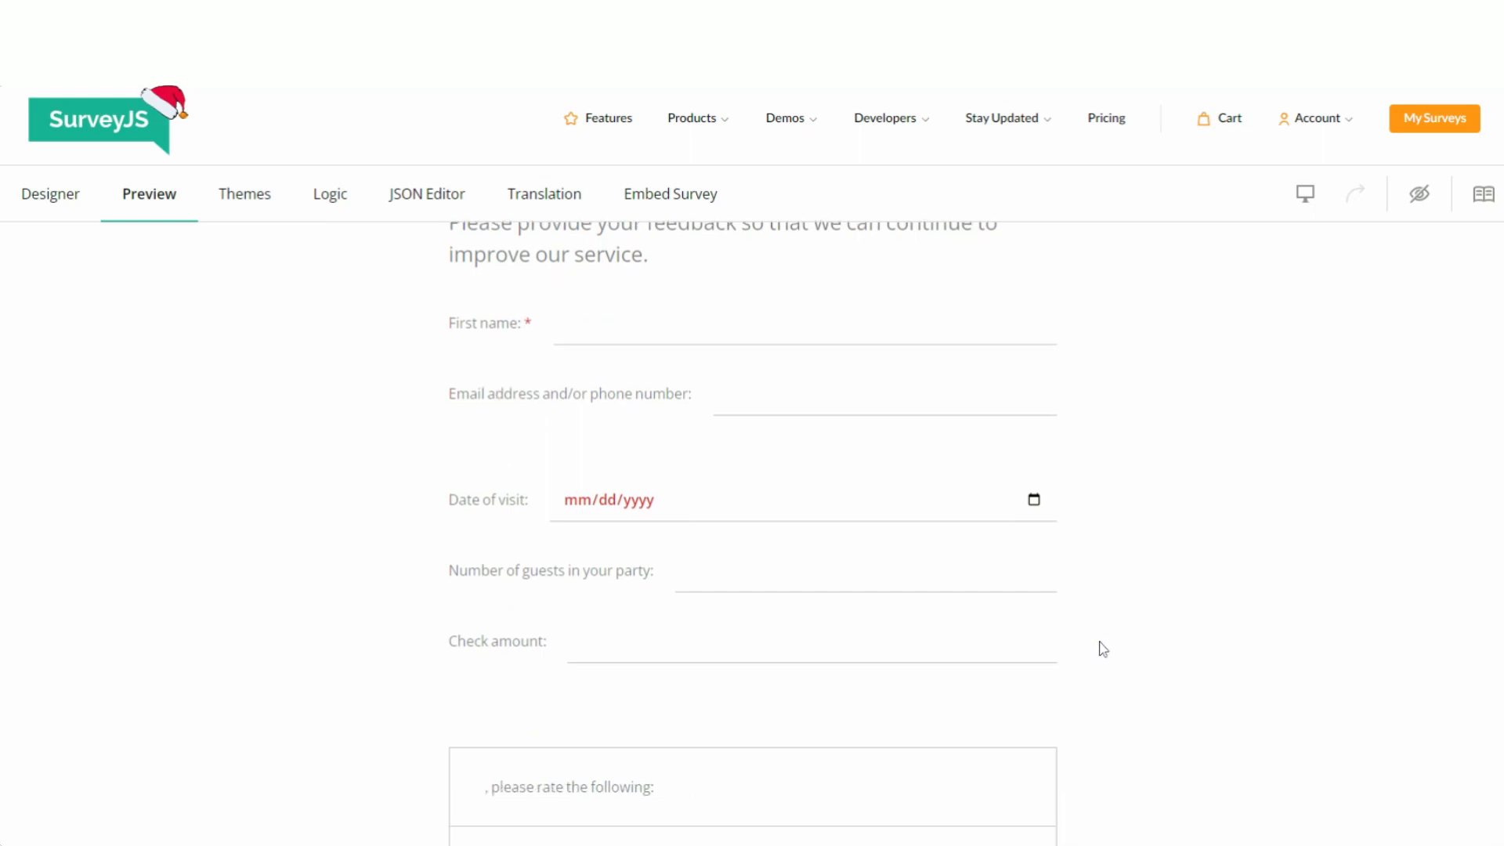
{"action": "scroll", "coordinate": [632, 620], "scroll_direction": "up", "scroll_amount": 2}
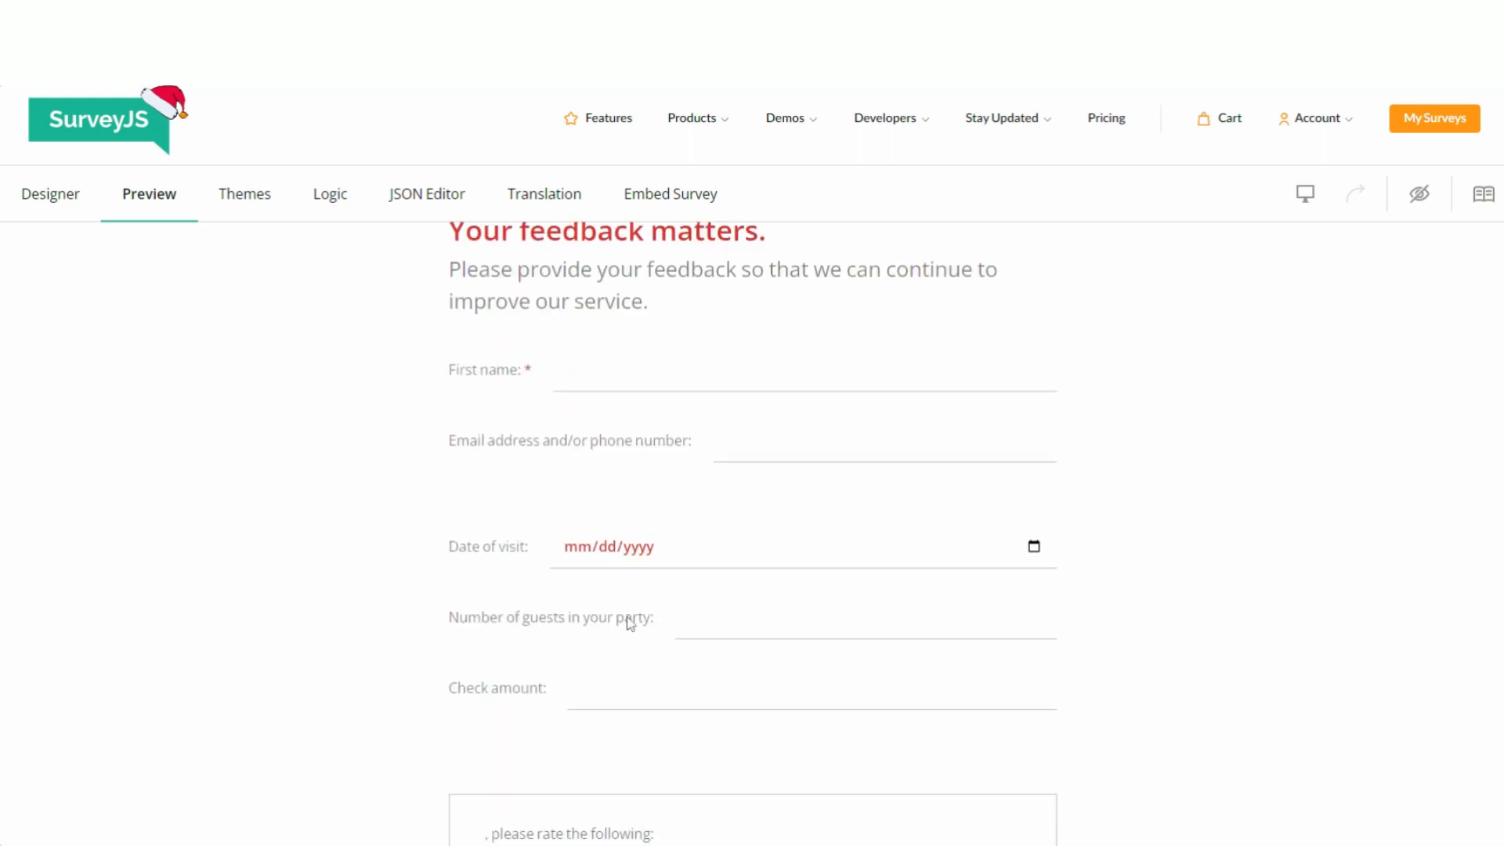
- Set the First name question's text value to update while typing instead of inheriting the survey setting
{"action": "left_click", "coordinate": [51, 205]}
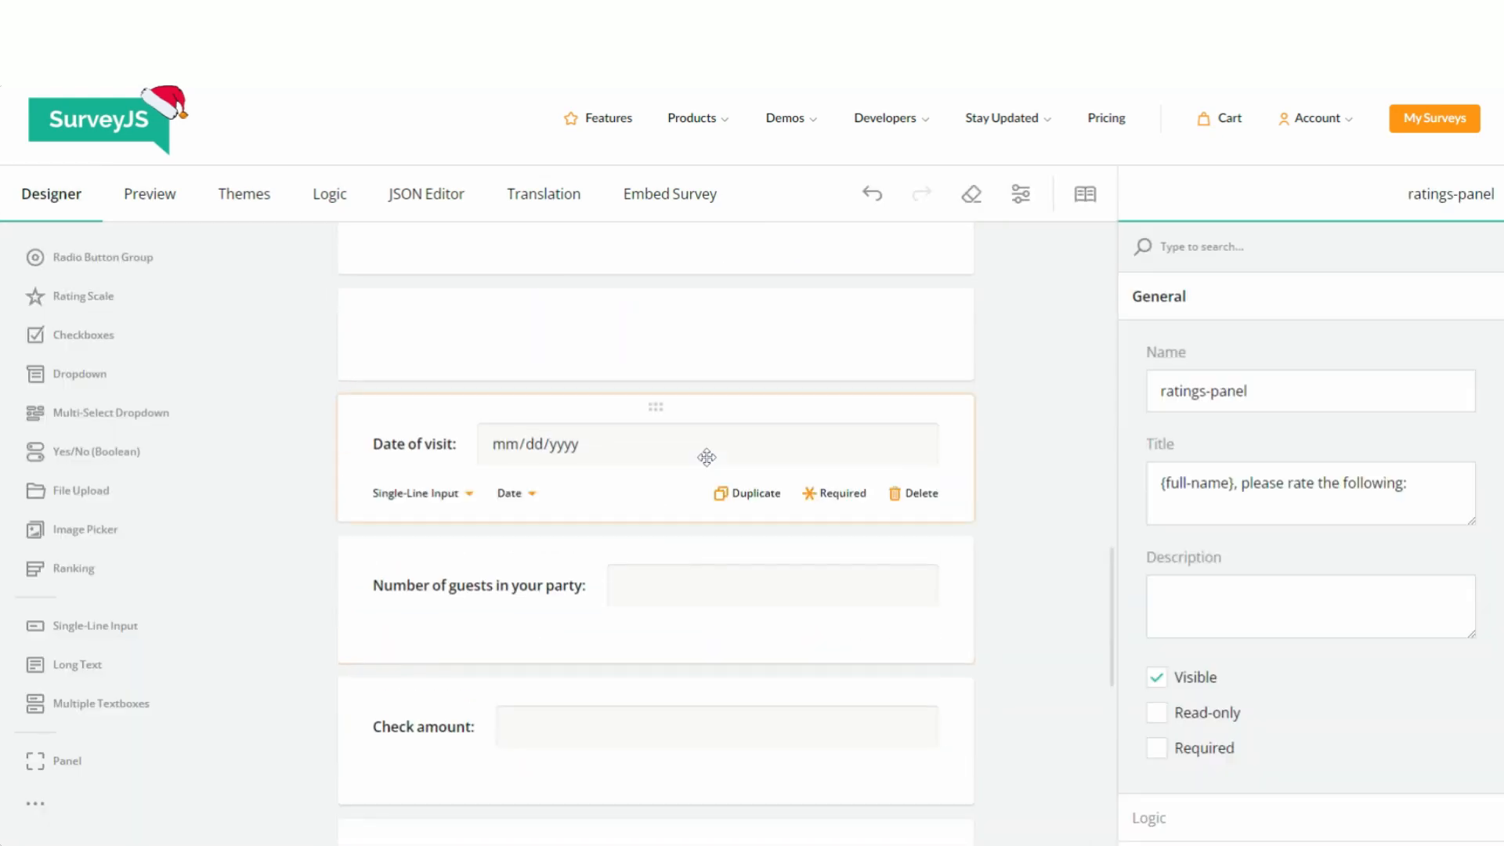
{"action": "scroll", "coordinate": [692, 470], "scroll_direction": "up", "scroll_amount": 4}
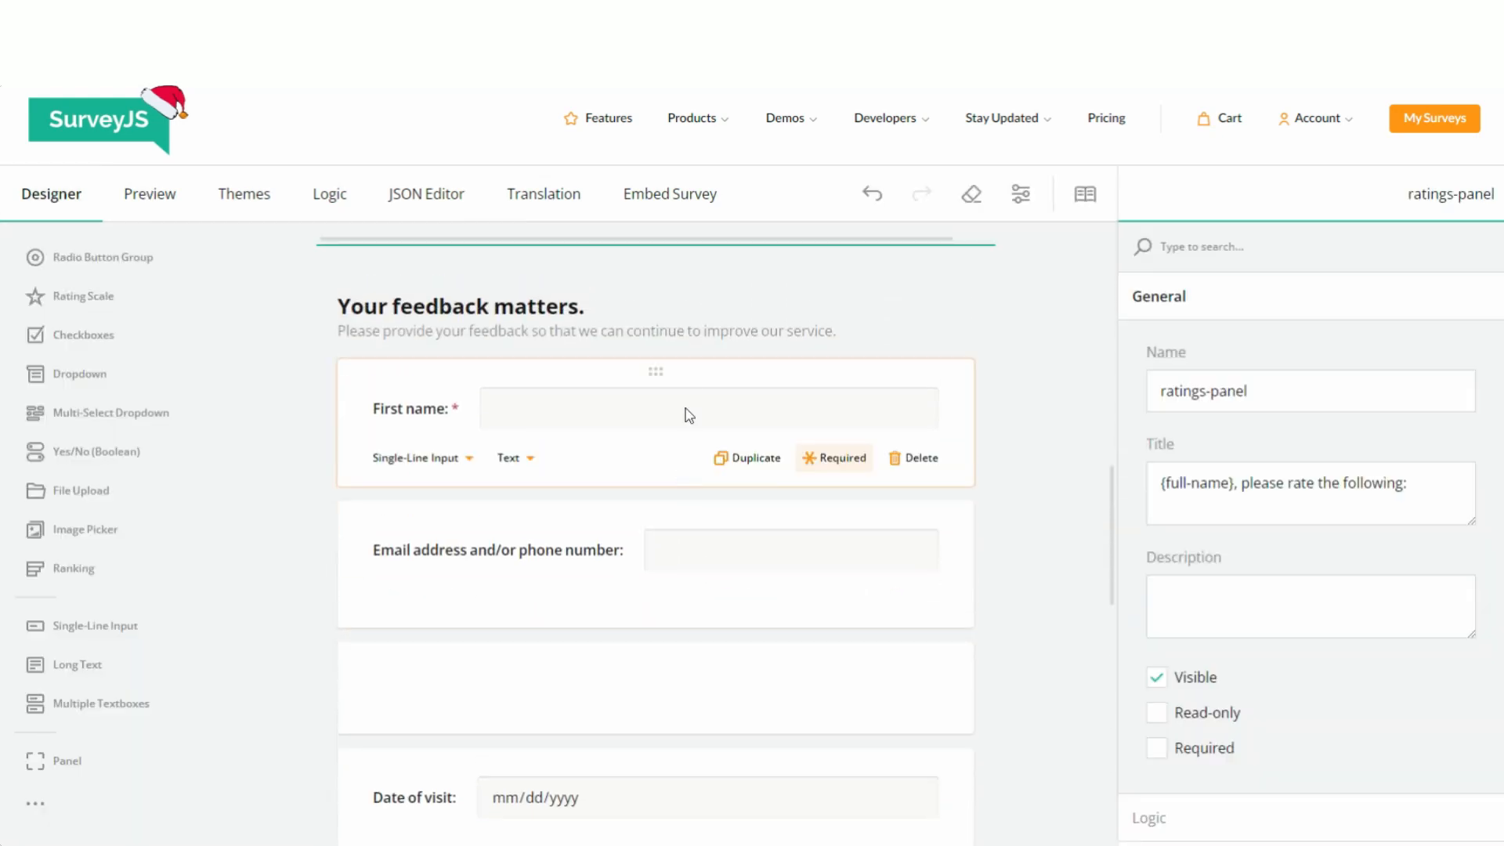
{"action": "left_click", "coordinate": [693, 374]}
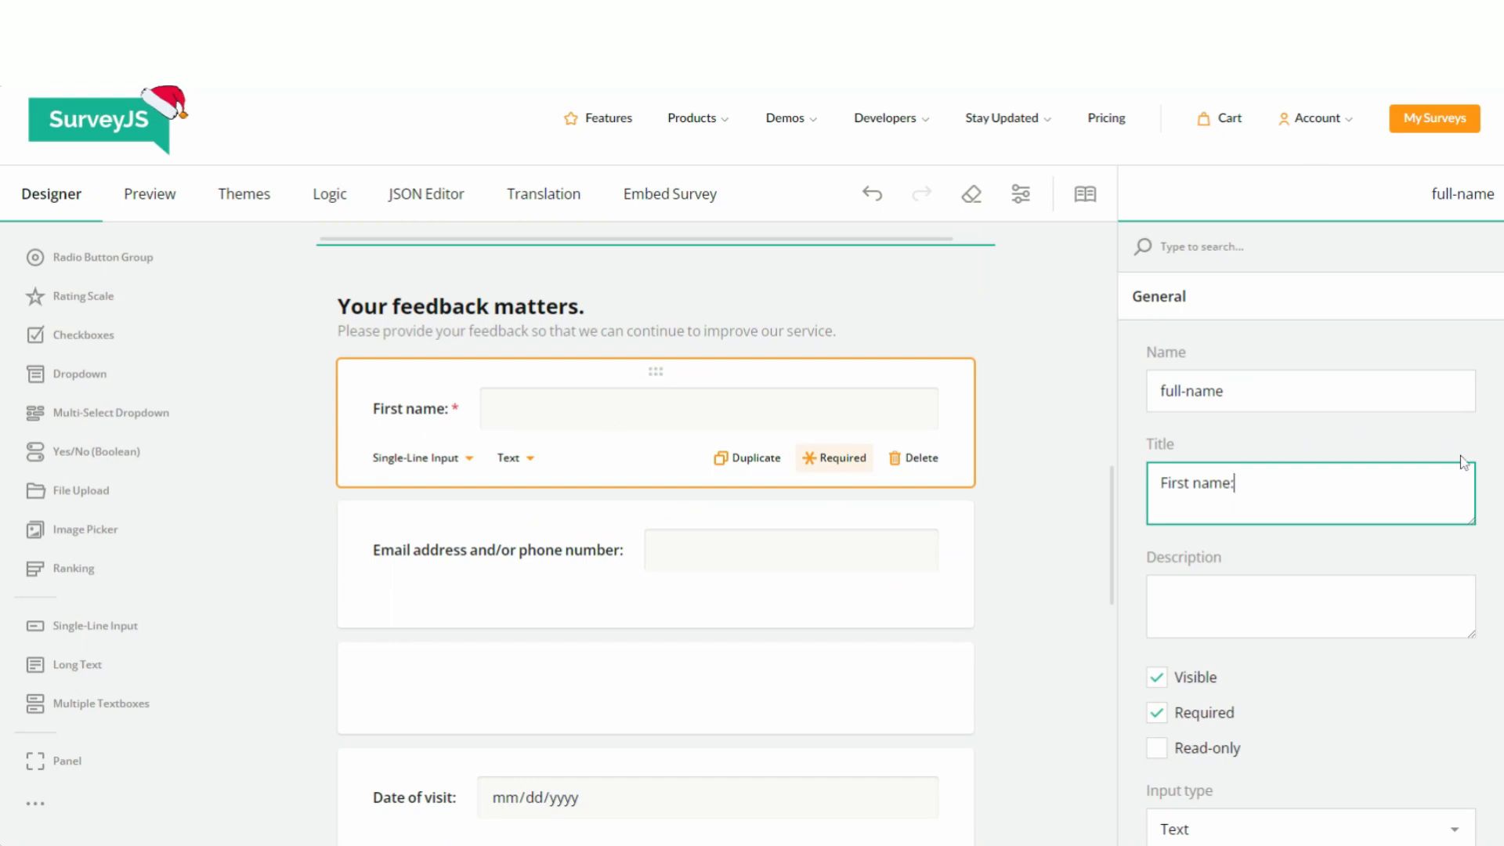
{"action": "left_click", "coordinate": [1238, 306]}
{"action": "left_click", "coordinate": [1245, 440]}
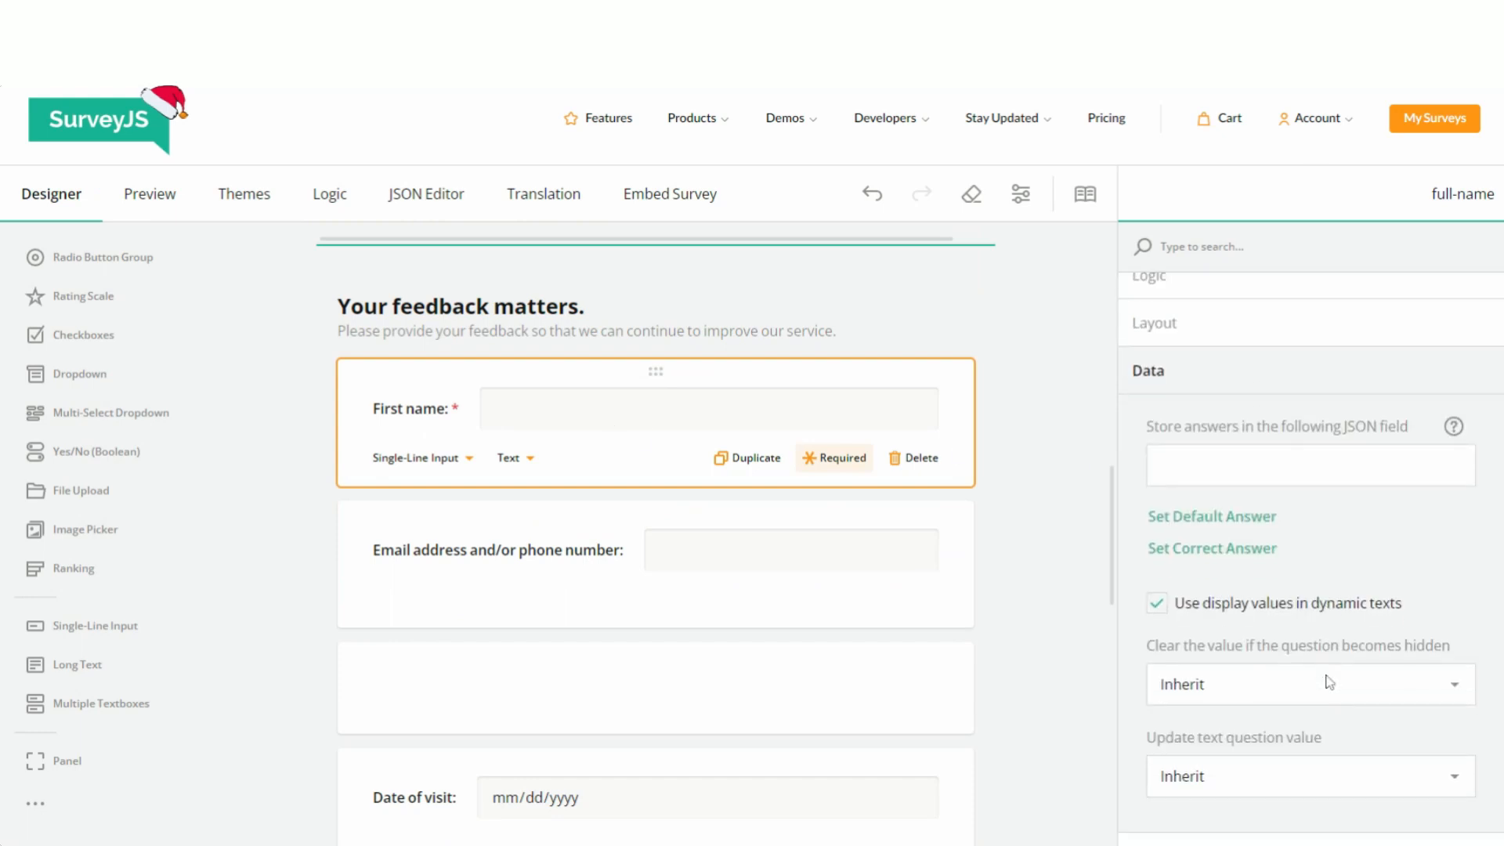
{"action": "left_click", "coordinate": [1286, 766]}
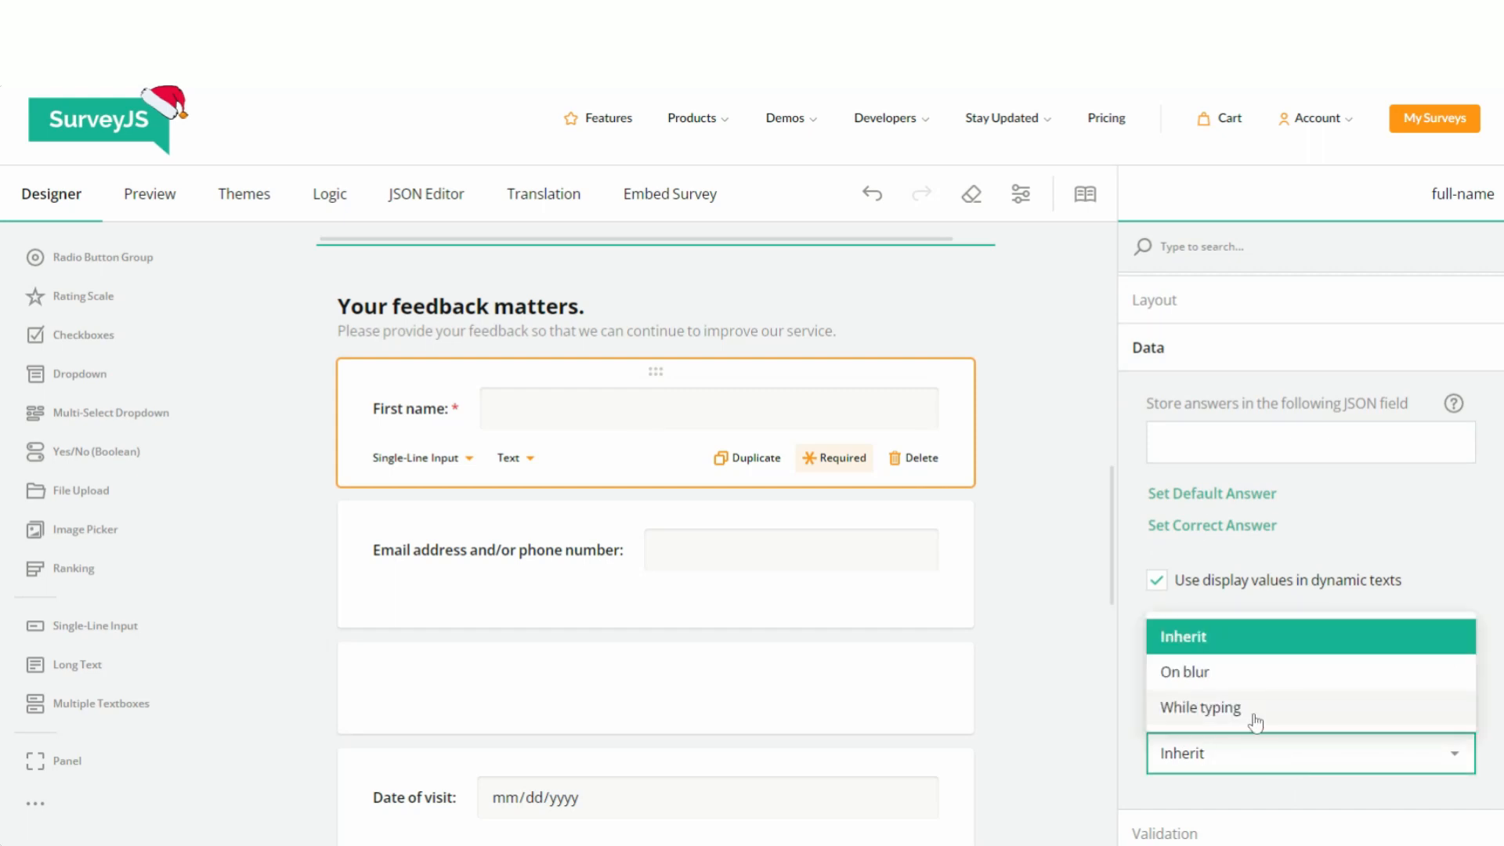
{"action": "left_click", "coordinate": [1252, 709]}
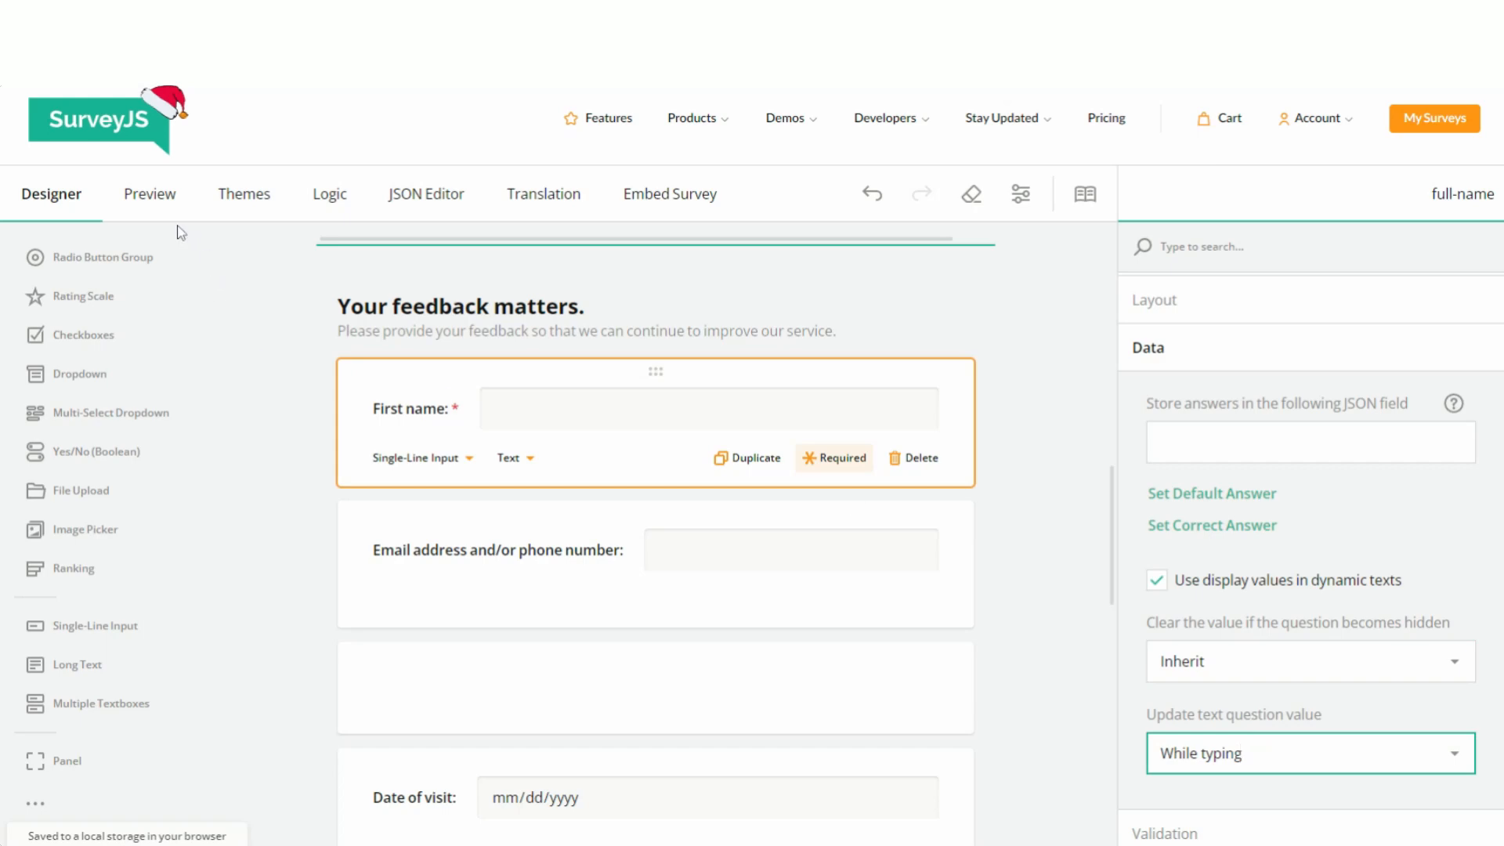
- Preview the survey and enter a sample first name to check whether the ratings panel's title updates during typing
{"action": "left_click", "coordinate": [161, 199]}
{"action": "scroll", "coordinate": [632, 500], "scroll_direction": "down", "scroll_amount": 4}
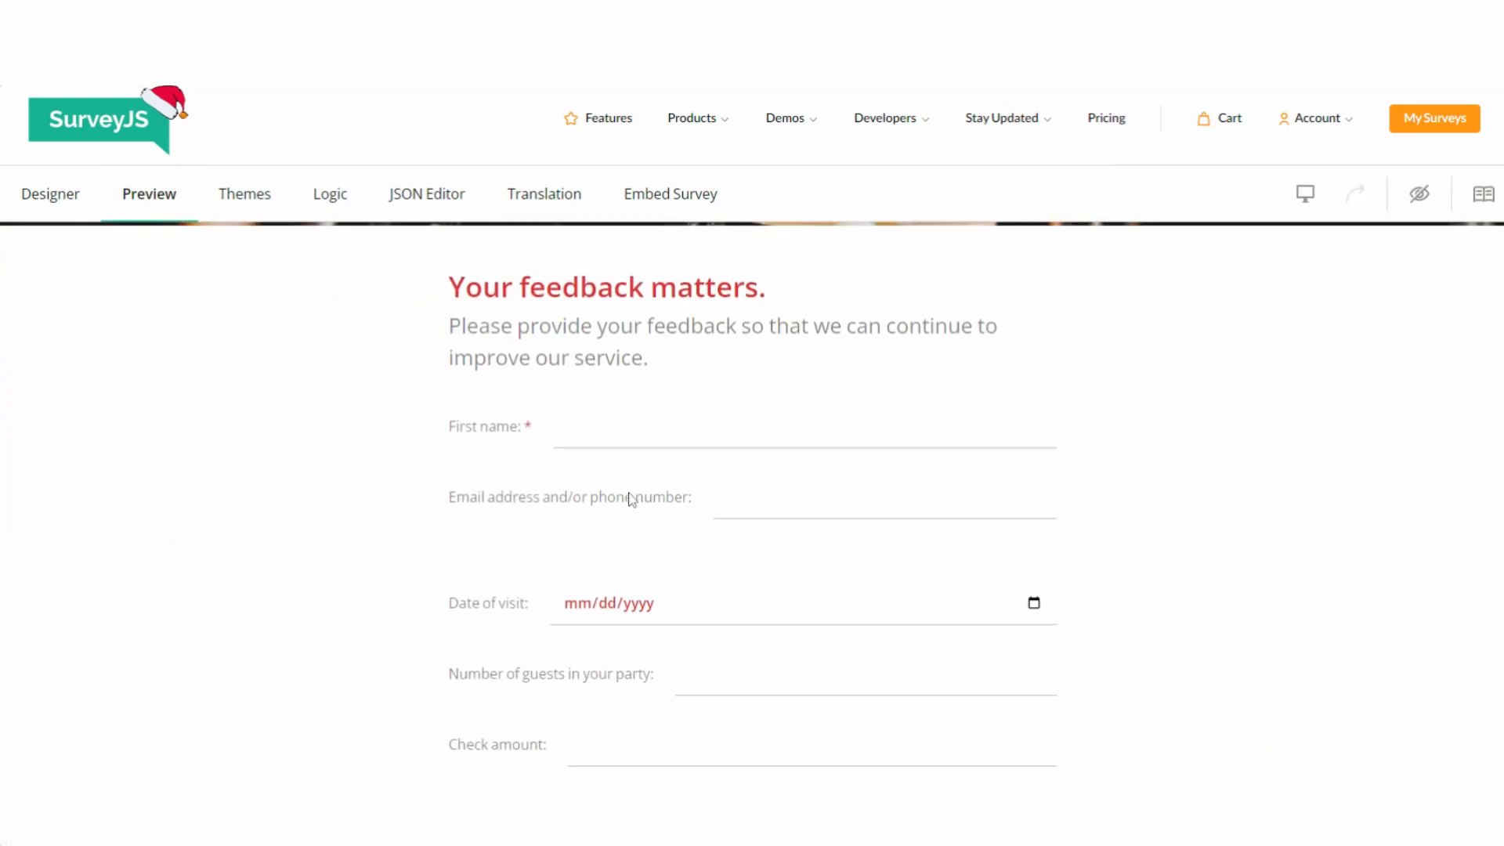
{"action": "scroll", "coordinate": [632, 500], "scroll_direction": "down", "scroll_amount": 1}
{"action": "left_click", "coordinate": [654, 374]}
{"action": "type", "text": "Elena"}
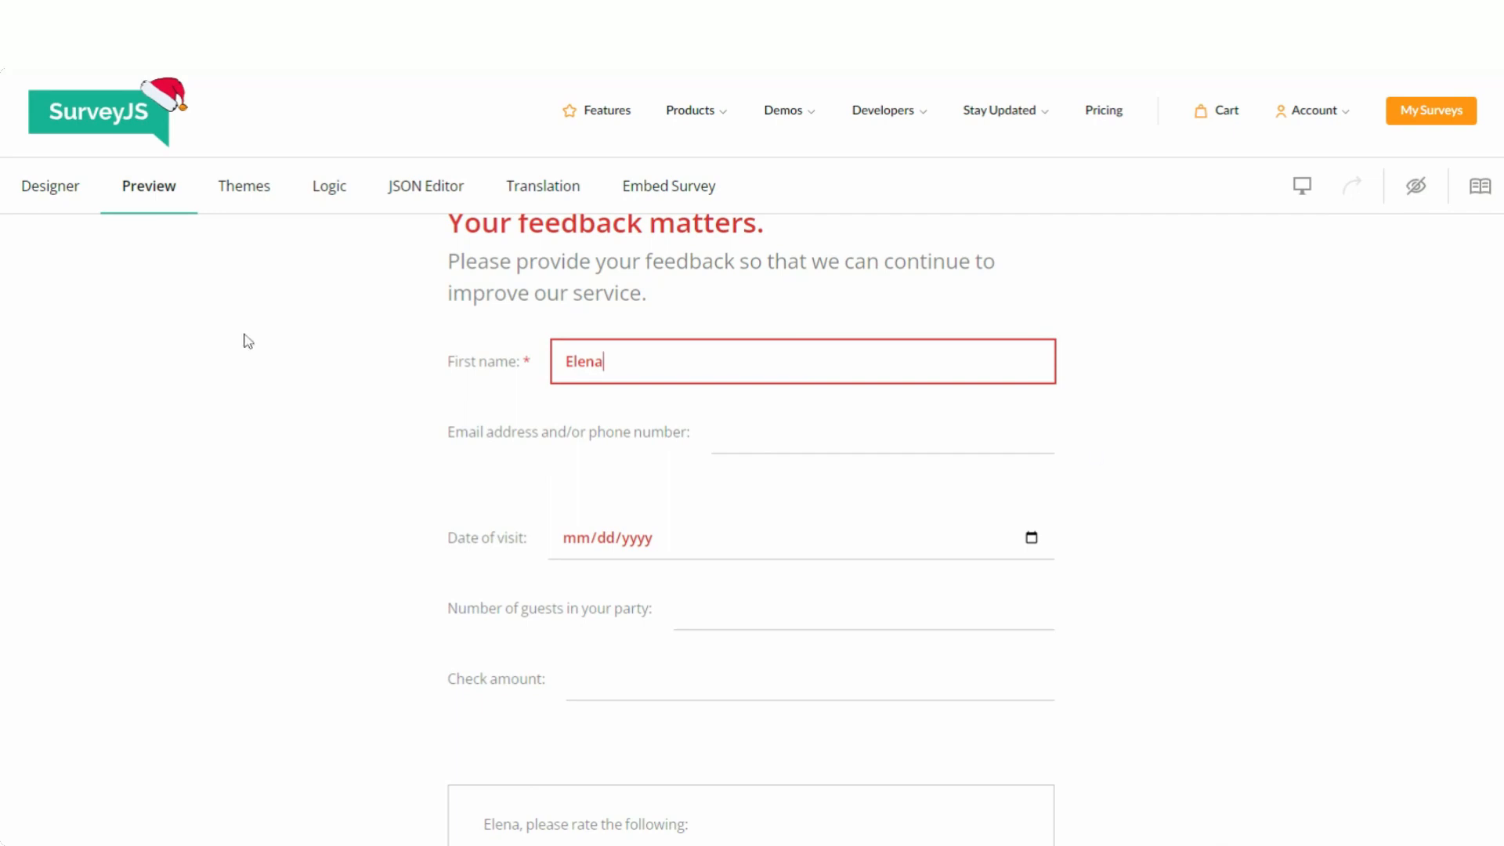
- Add a visibility condition to the ratings panel so that it shows only if full-name is not empty
{"action": "left_click", "coordinate": [78, 200]}
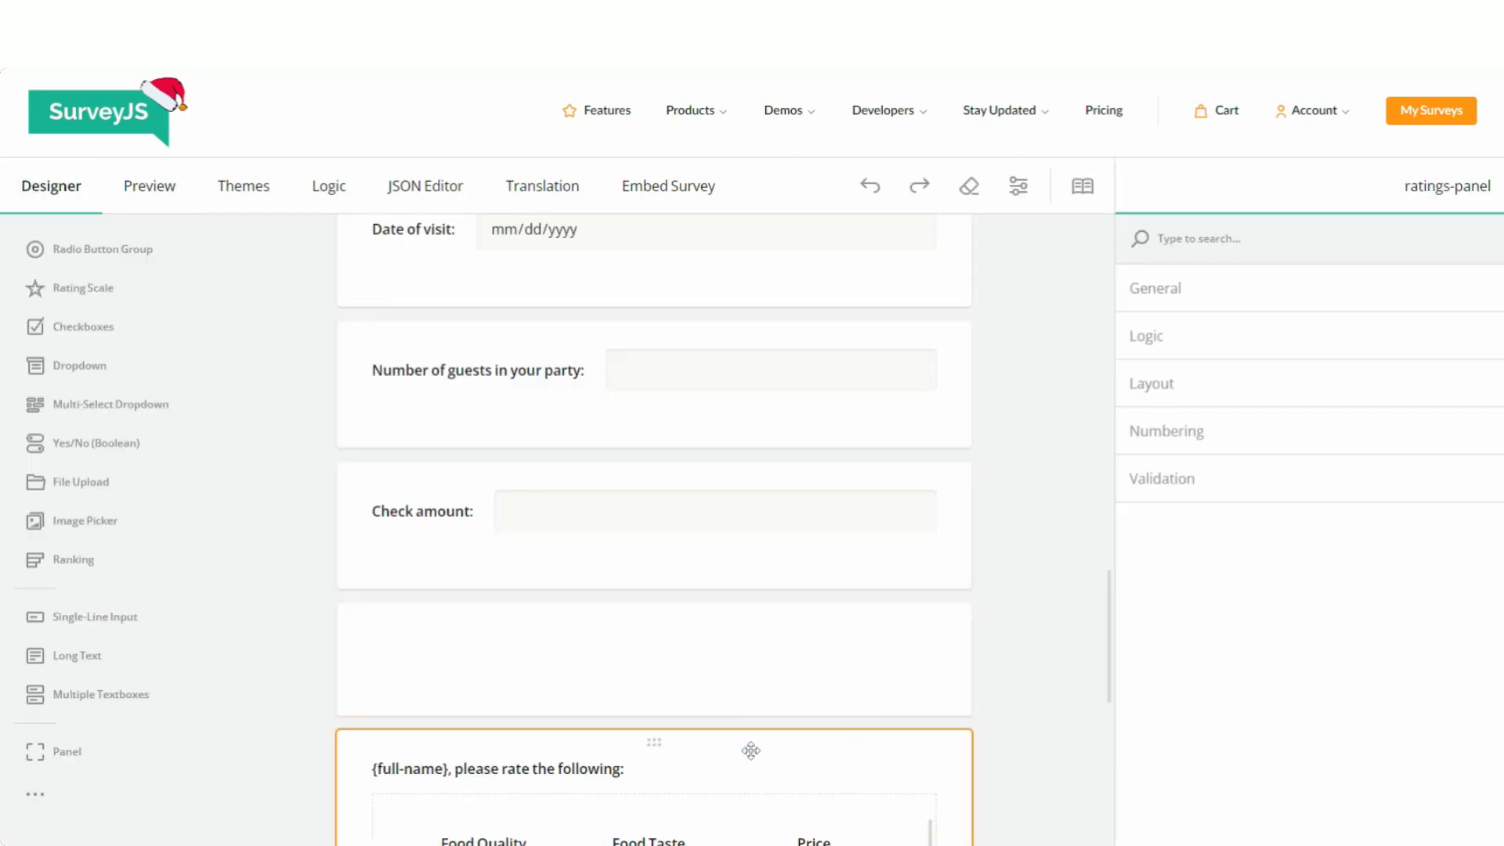
{"action": "scroll", "coordinate": [1060, 668], "scroll_direction": "down", "scroll_amount": 3}
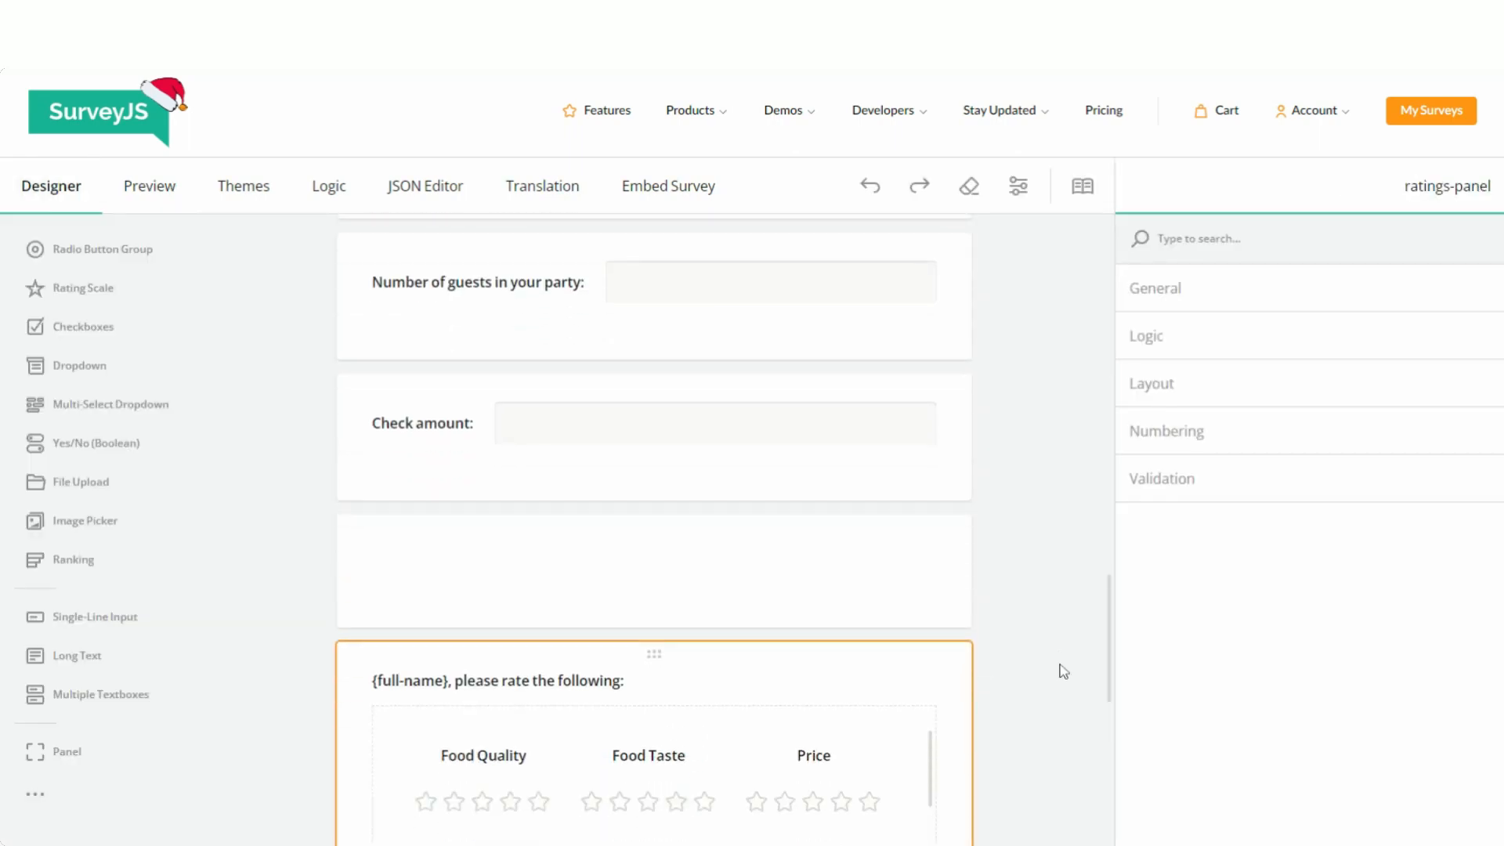
{"action": "left_click", "coordinate": [1248, 356]}
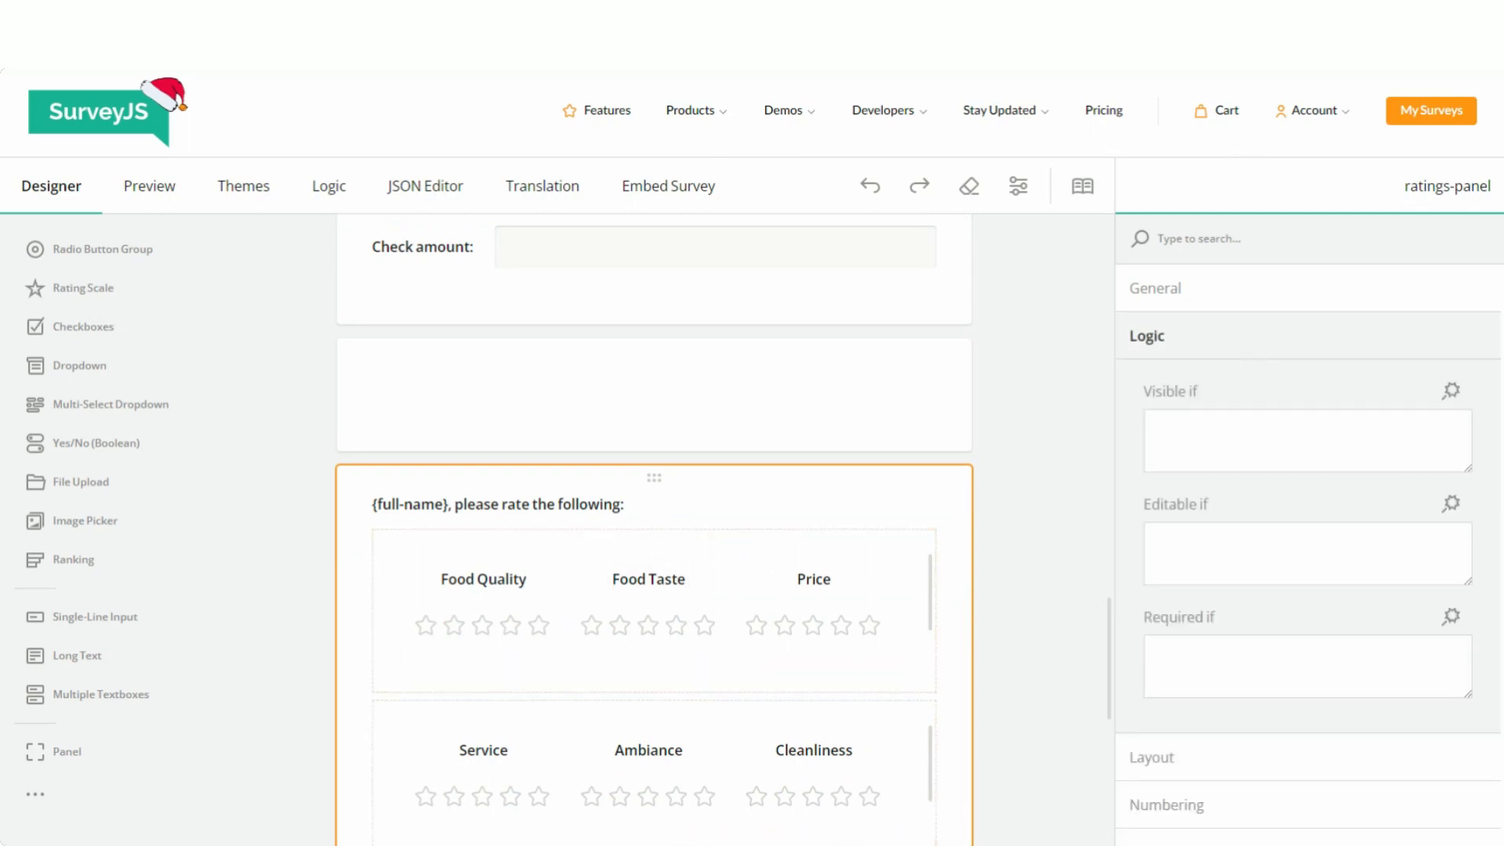
{"action": "left_click", "coordinate": [1450, 390]}
{"action": "left_click", "coordinate": [558, 376]}
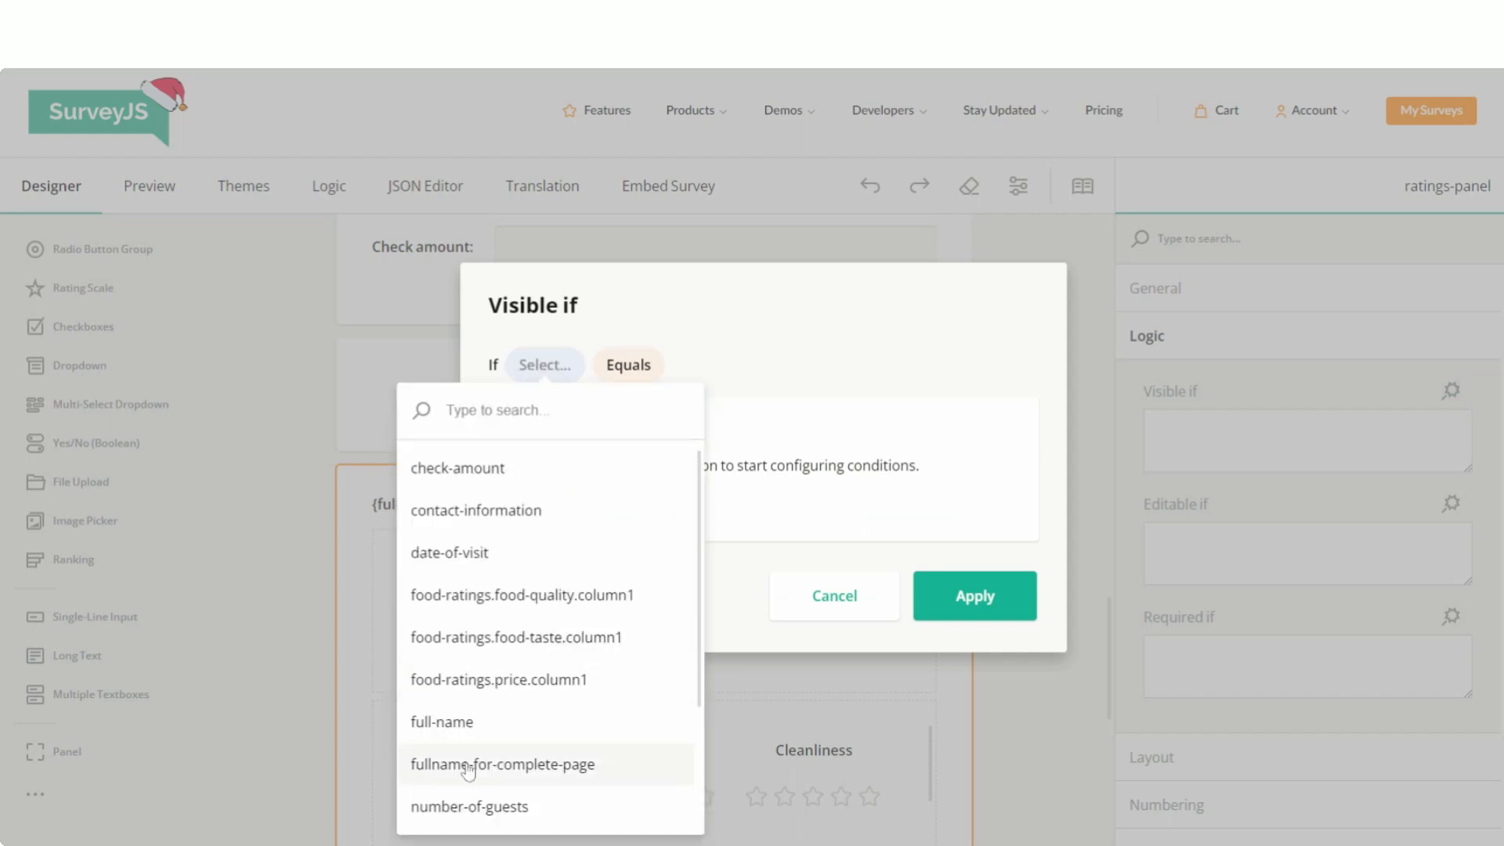
{"action": "left_click", "coordinate": [444, 722]}
{"action": "left_click", "coordinate": [641, 341]}
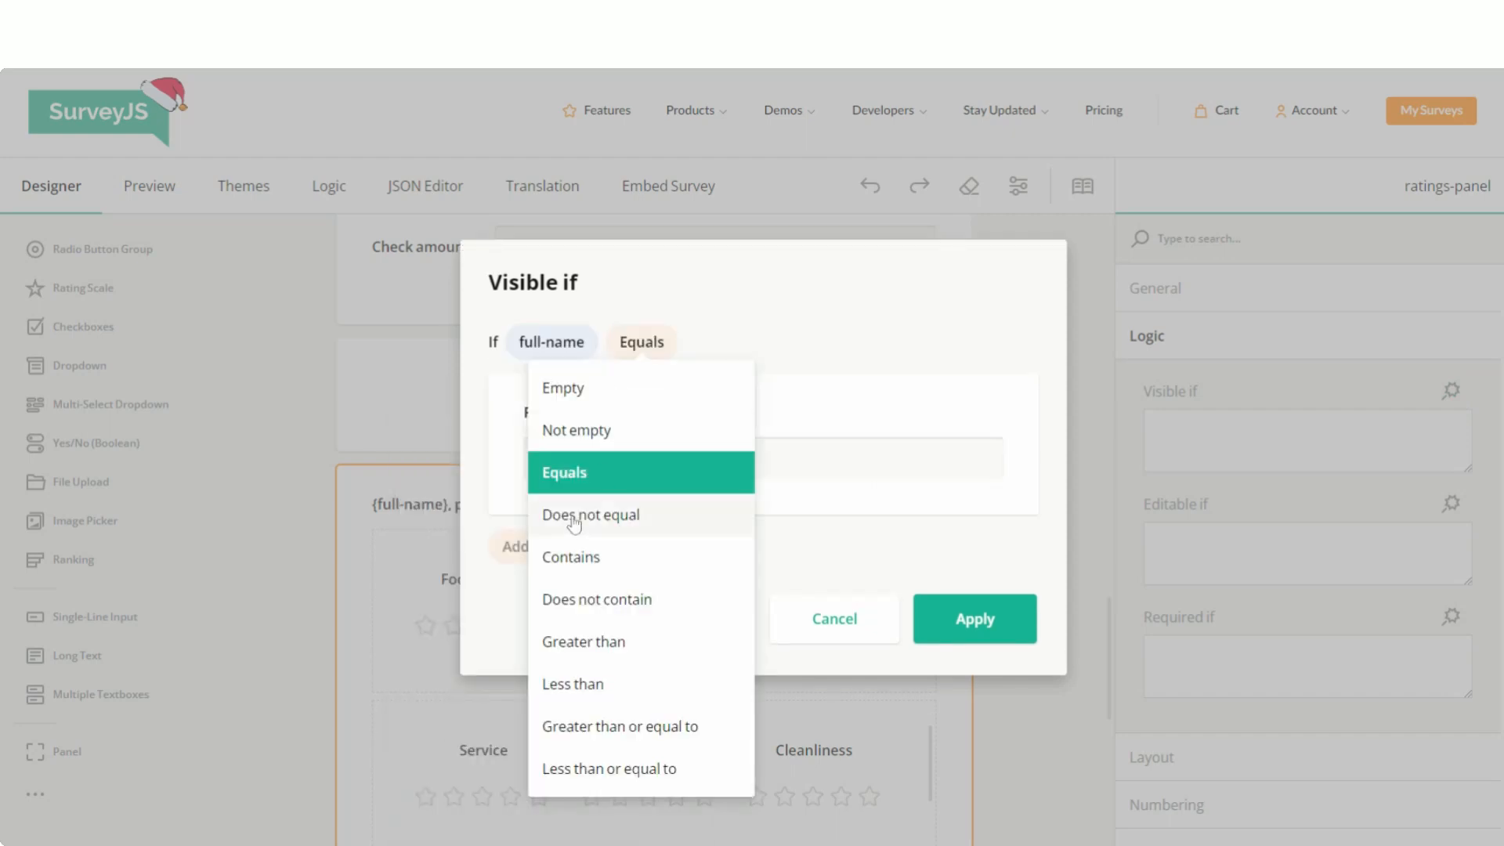
{"action": "left_click", "coordinate": [578, 443]}
{"action": "left_click", "coordinate": [1018, 555]}
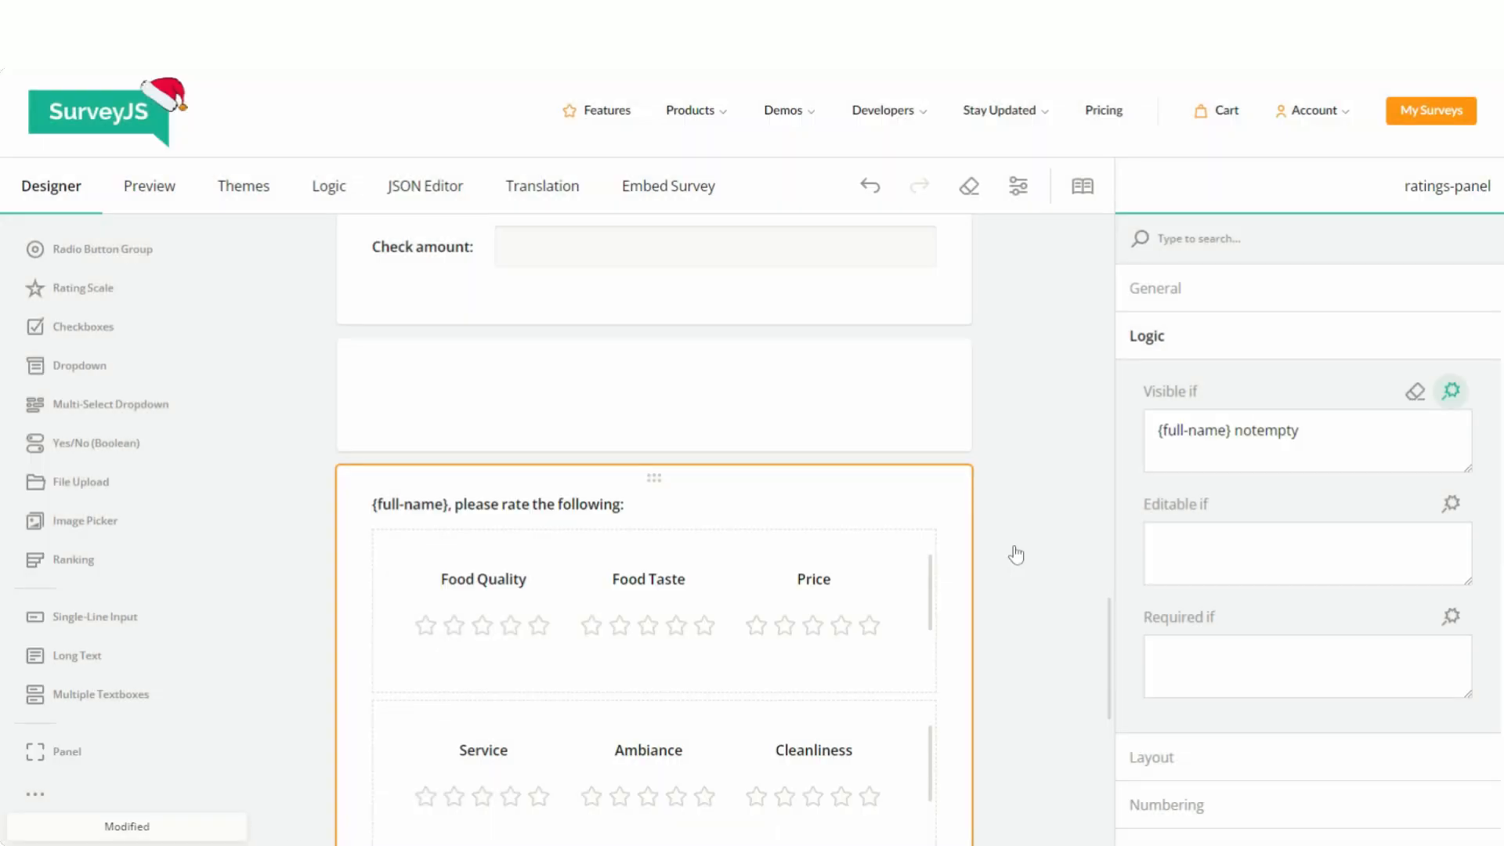
- Preview the form with the first name empty and with a sample first name entered, checking the ratings panel's visibility
{"action": "left_click", "coordinate": [144, 198]}
{"action": "scroll", "coordinate": [666, 548], "scroll_direction": "down", "scroll_amount": 5}
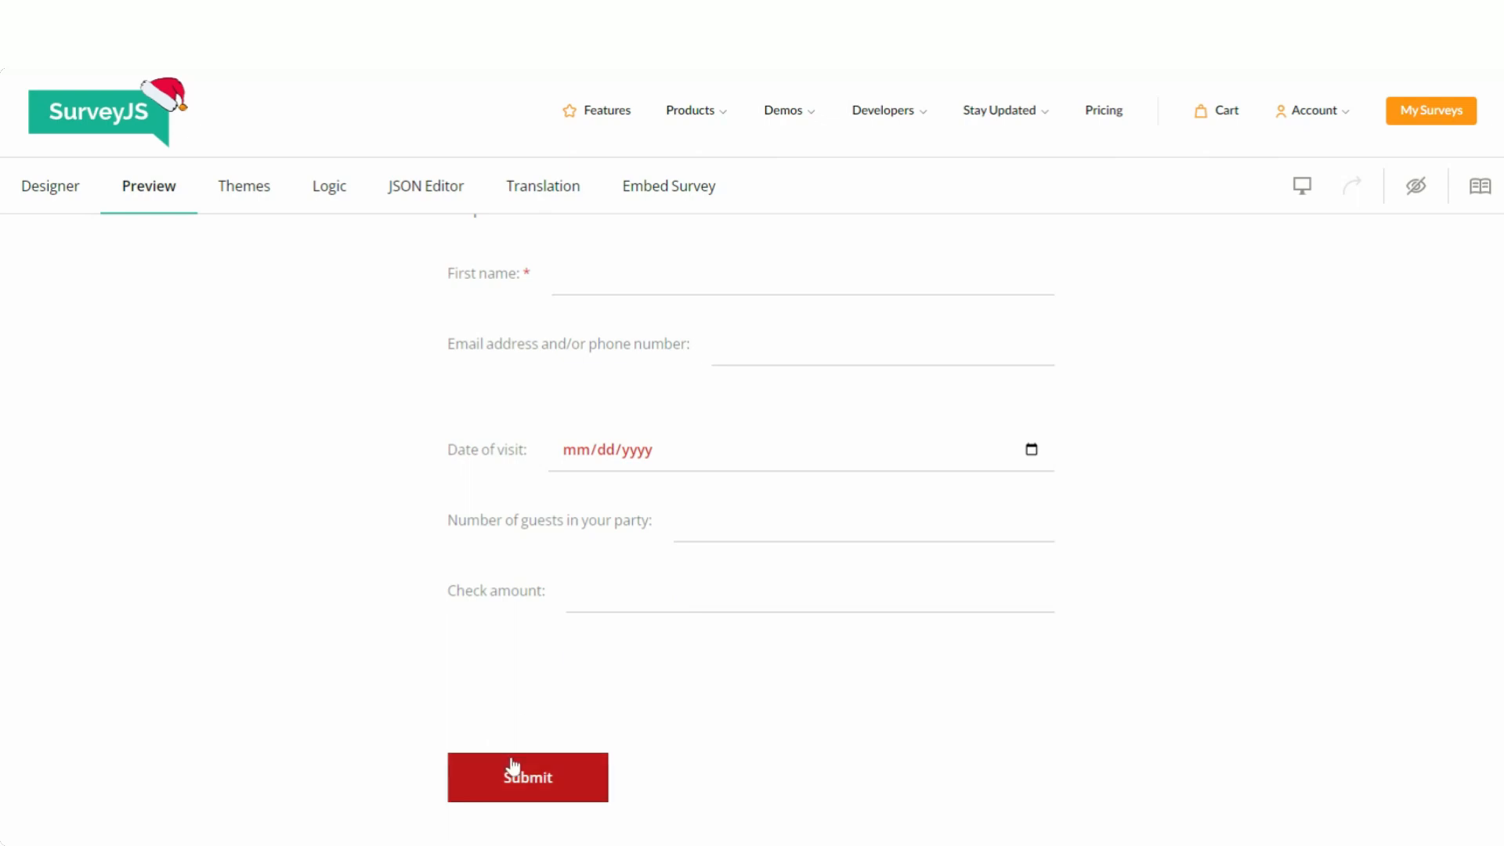
{"action": "scroll", "coordinate": [558, 708], "scroll_direction": "up", "scroll_amount": 1}
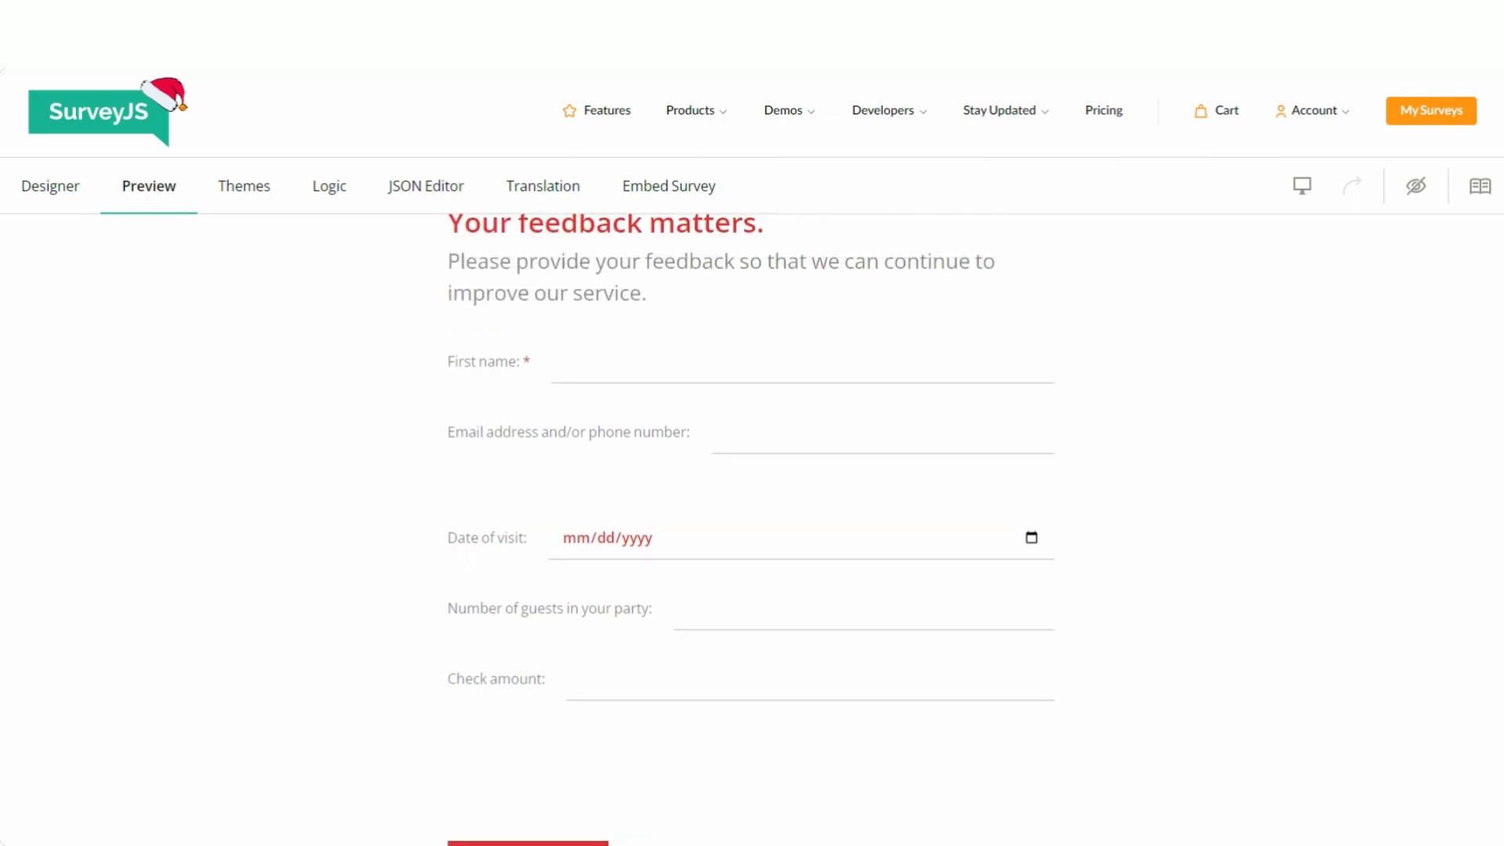
{"action": "left_click", "coordinate": [565, 361]}
{"action": "type", "text": "Elena"}
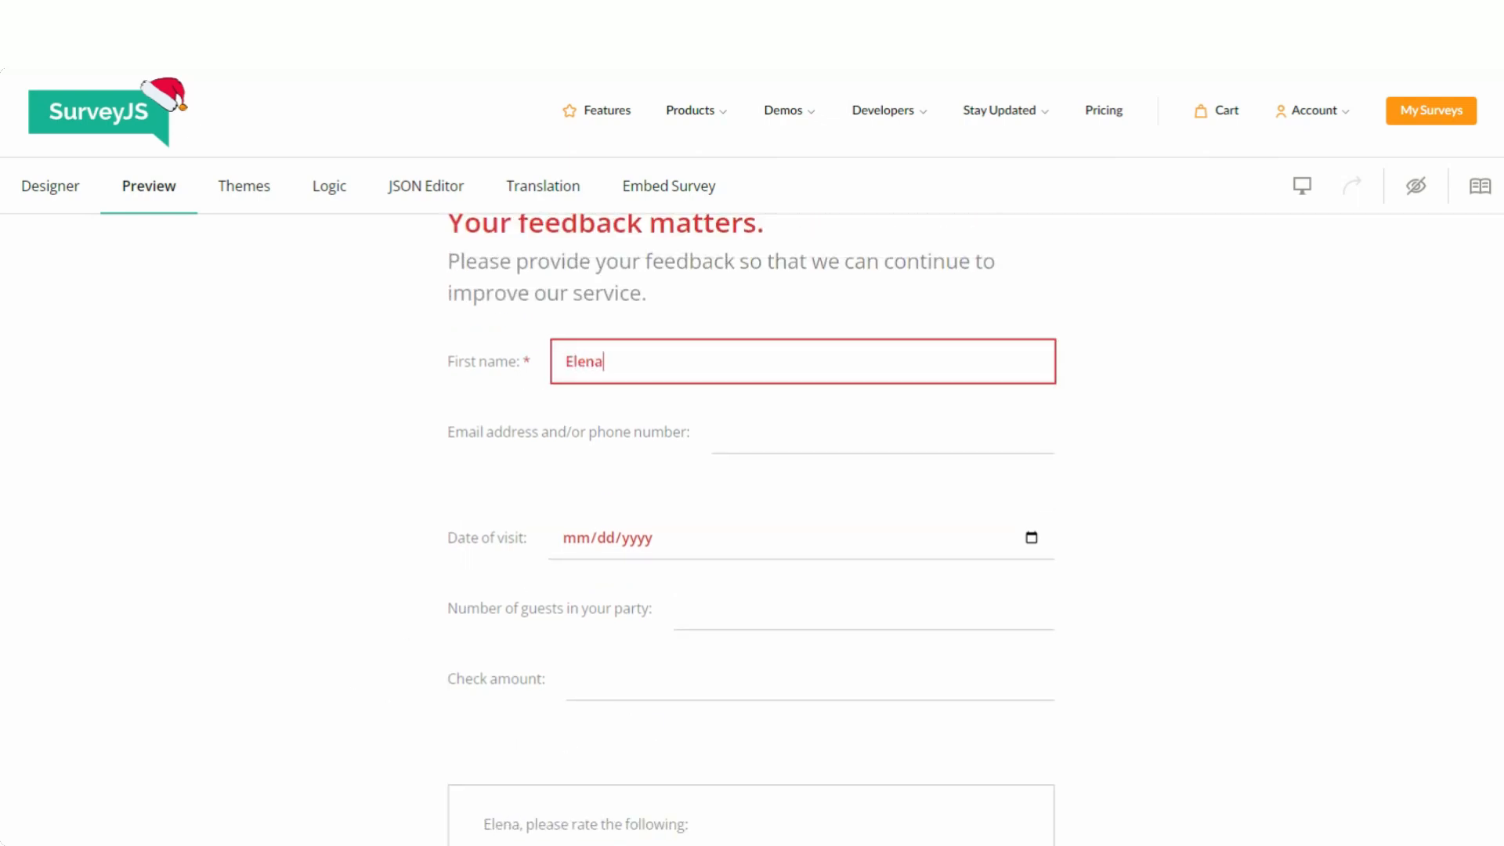
{"action": "scroll", "coordinate": [1168, 637], "scroll_direction": "down", "scroll_amount": 2}
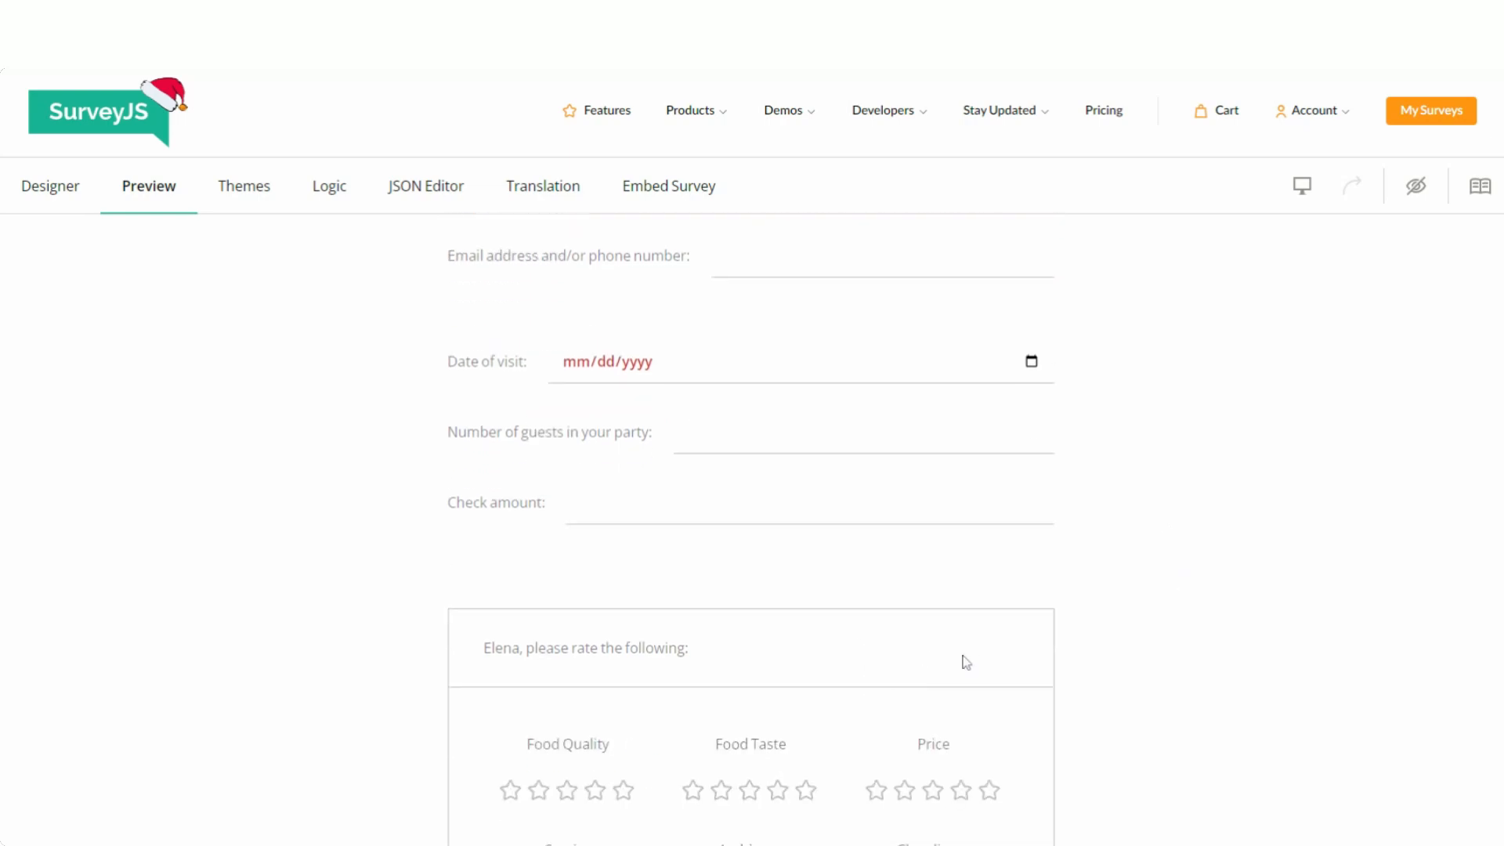
{"action": "scroll", "coordinate": [1141, 683], "scroll_direction": "down", "scroll_amount": 2}
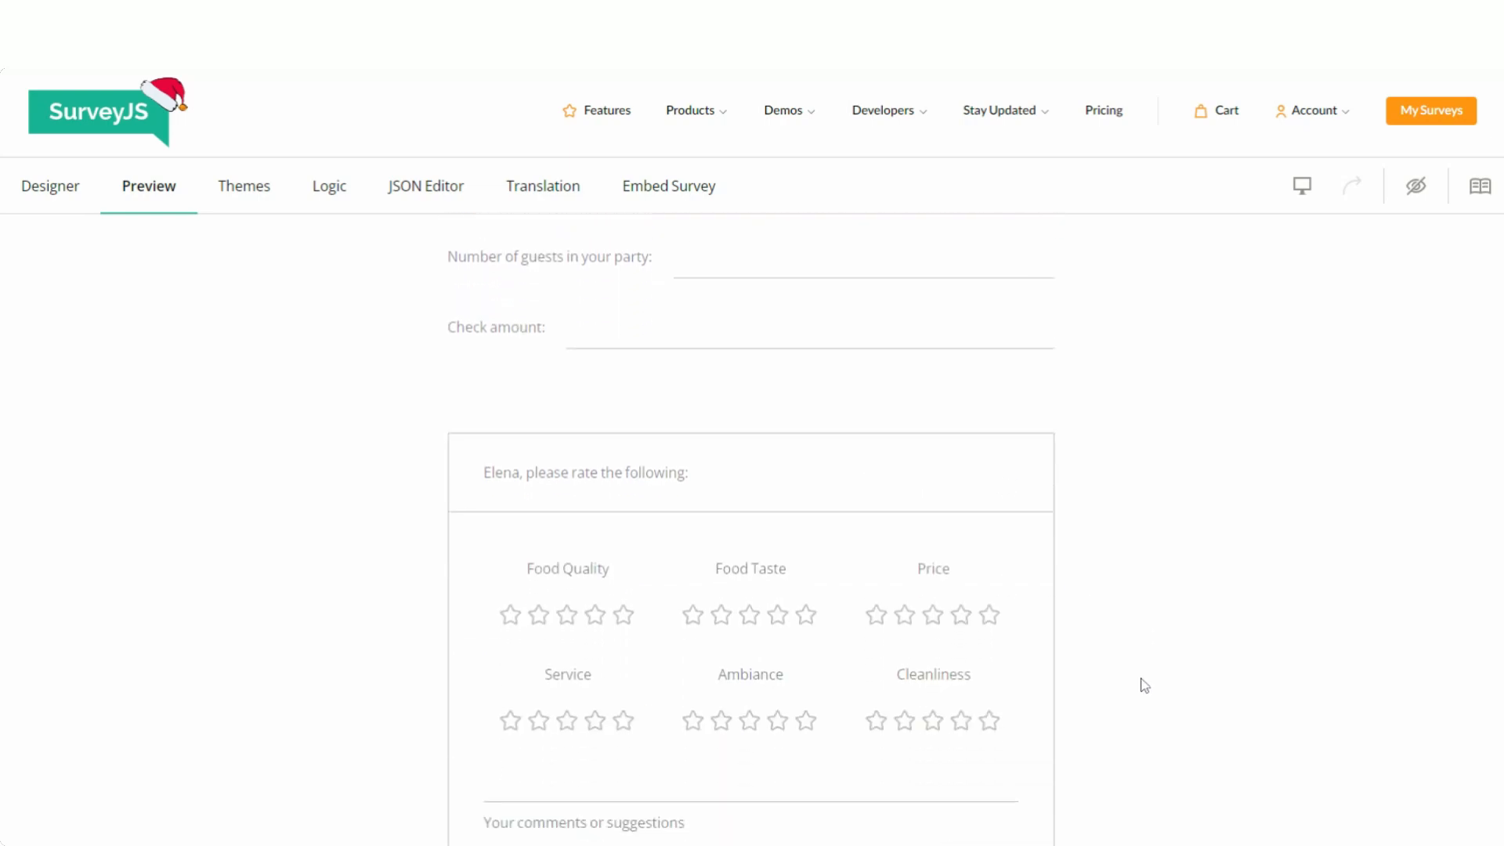
{"action": "scroll", "coordinate": [1142, 685], "scroll_direction": "up", "scroll_amount": 1}
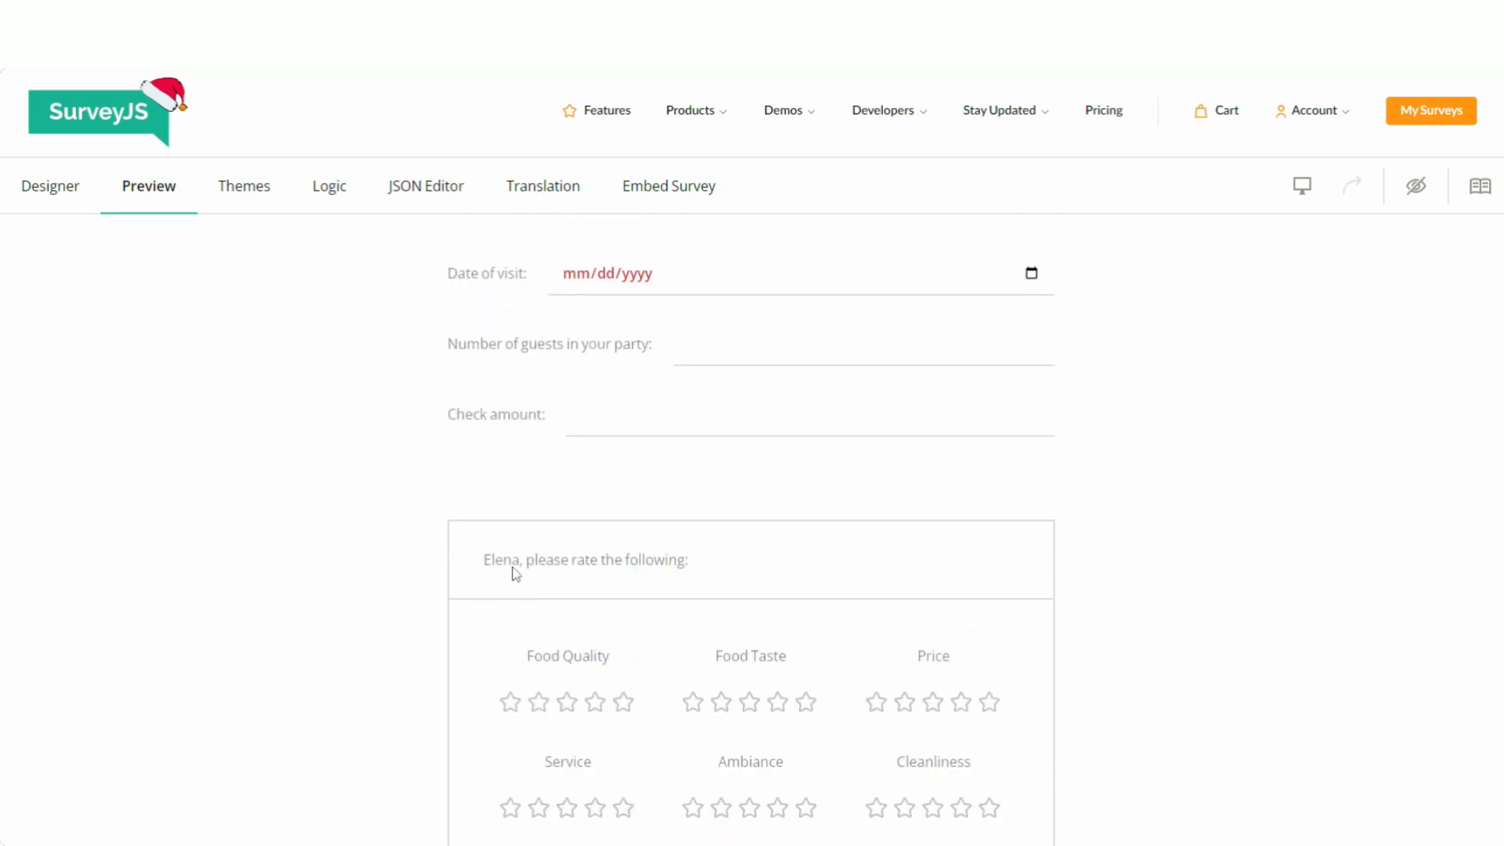
{"action": "scroll", "coordinate": [587, 575], "scroll_direction": "up", "scroll_amount": 3}
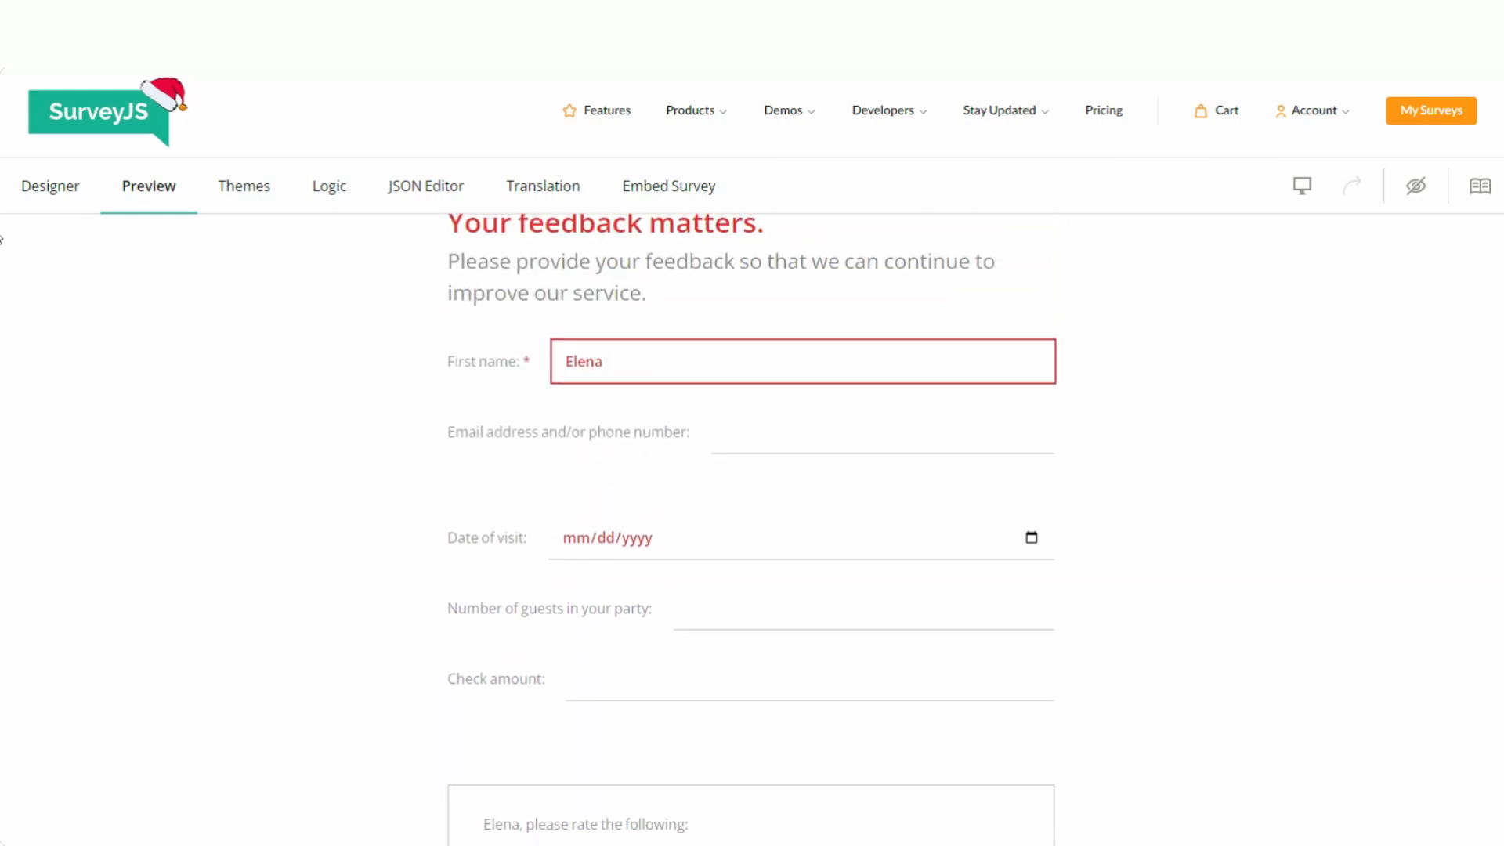
- Remove the "{full-name} notempty" visibility condition from the ratings panel
{"action": "left_click", "coordinate": [30, 185]}
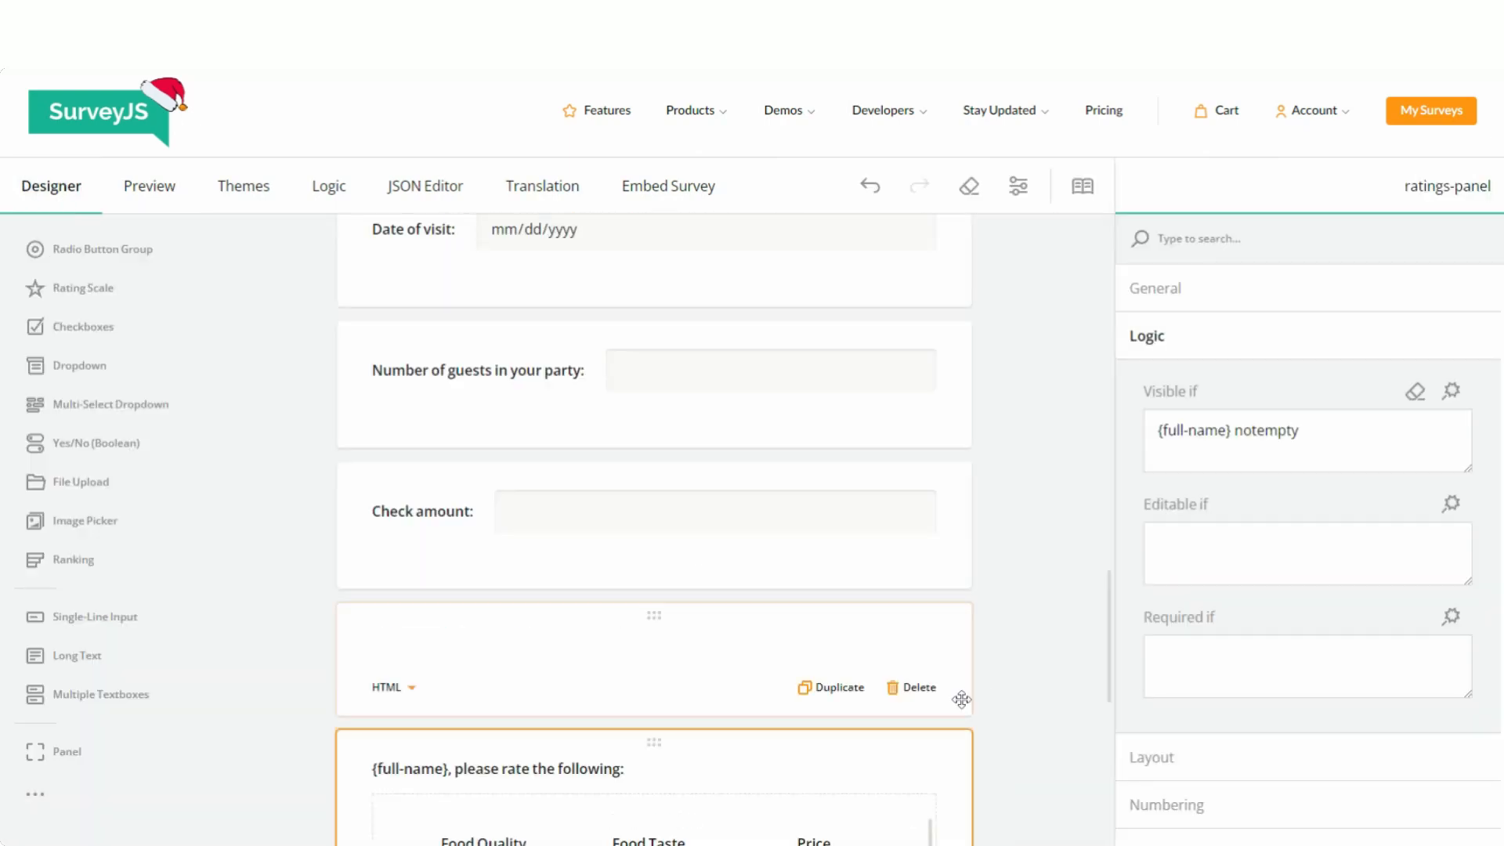
{"action": "scroll", "coordinate": [957, 608], "scroll_direction": "down", "scroll_amount": 1}
{"action": "scroll", "coordinate": [957, 608], "scroll_direction": "down", "scroll_amount": 2}
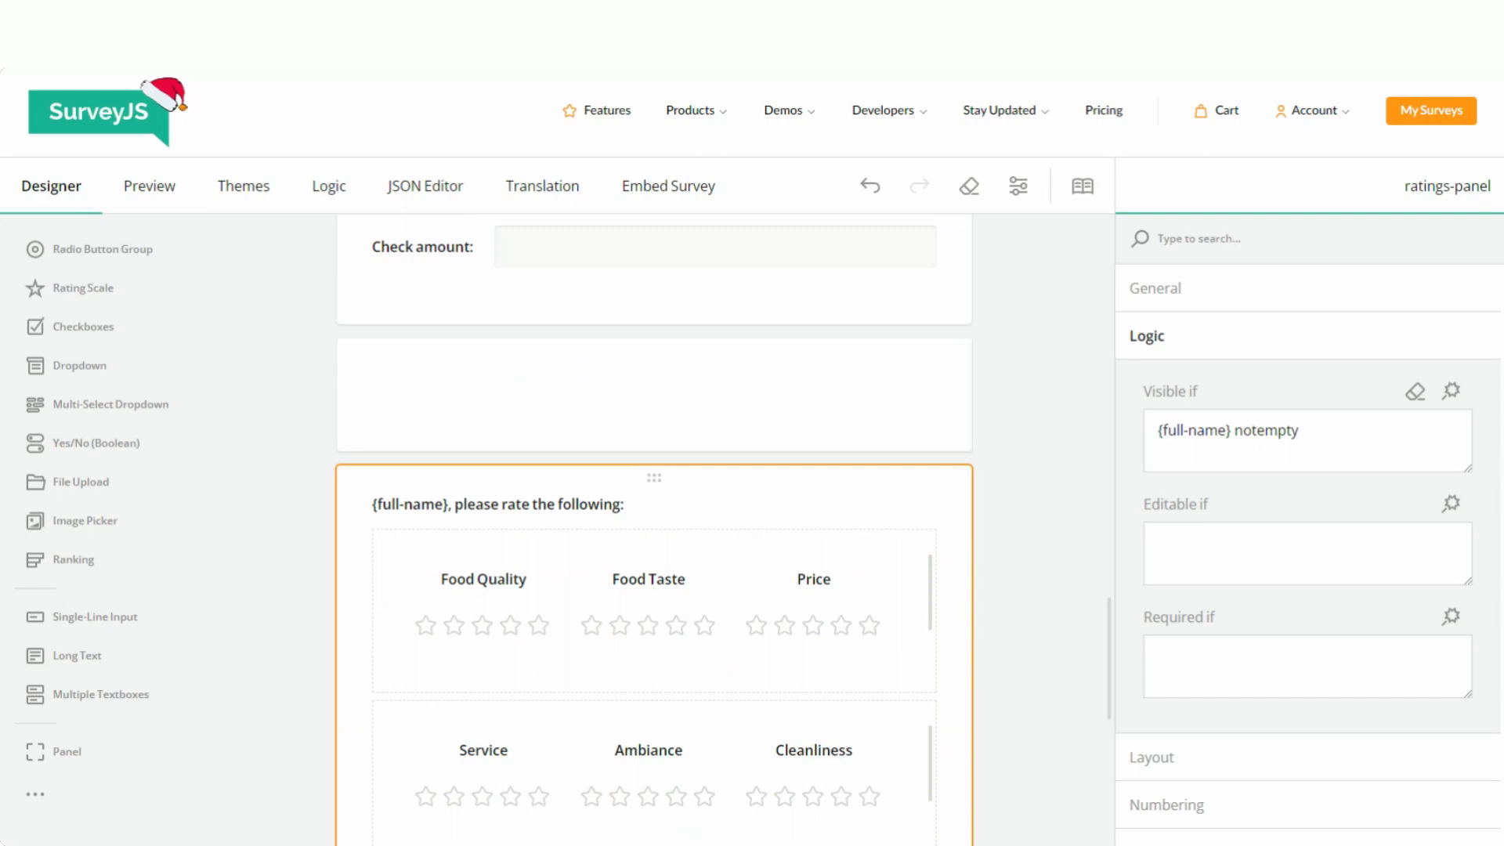
{"action": "triple_click", "coordinate": [1293, 430]}
{"action": "key", "text": "BackSpace"}
- Move the whole ratings panel from the first page to a new Page 2
{"action": "scroll", "coordinate": [1026, 586], "scroll_direction": "down", "scroll_amount": 1}
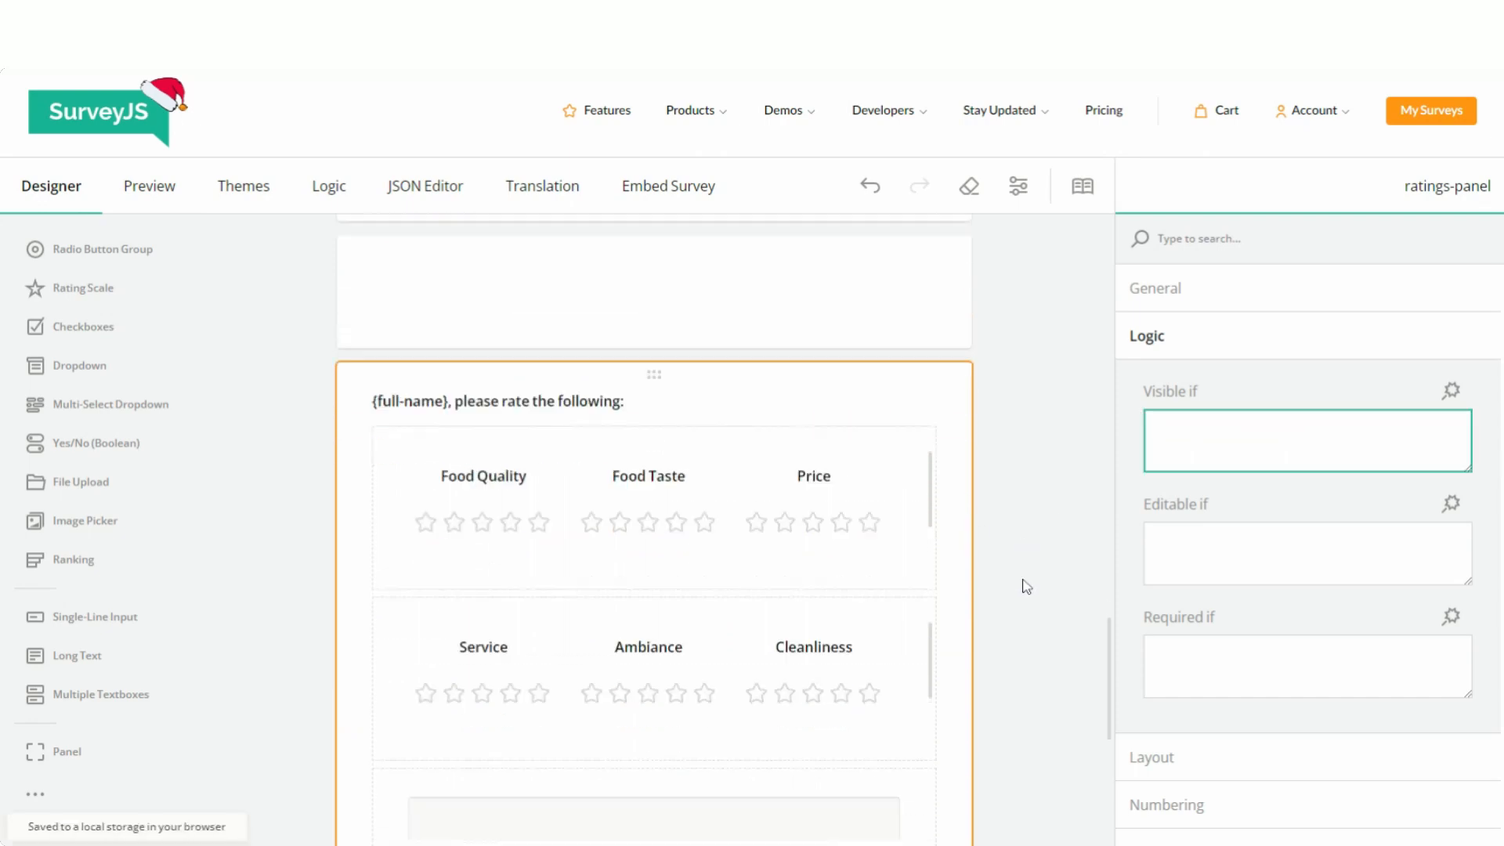
{"action": "scroll", "coordinate": [1027, 586], "scroll_direction": "down", "scroll_amount": 1}
{"action": "left_click", "coordinate": [876, 345]}
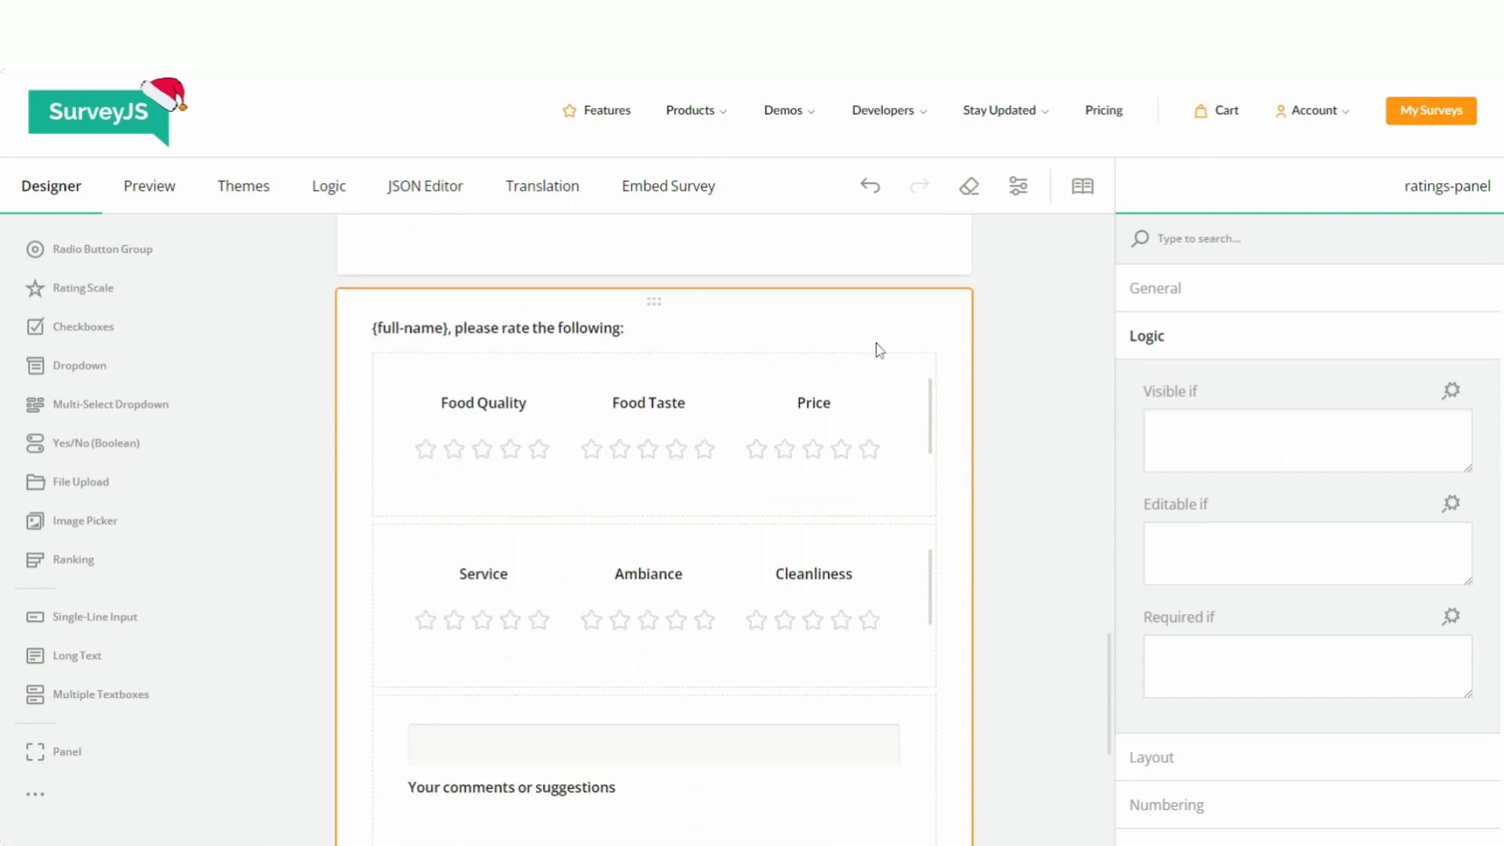
{"action": "left_click_drag", "start_coordinate": [698, 300], "coordinate": [702, 765]}
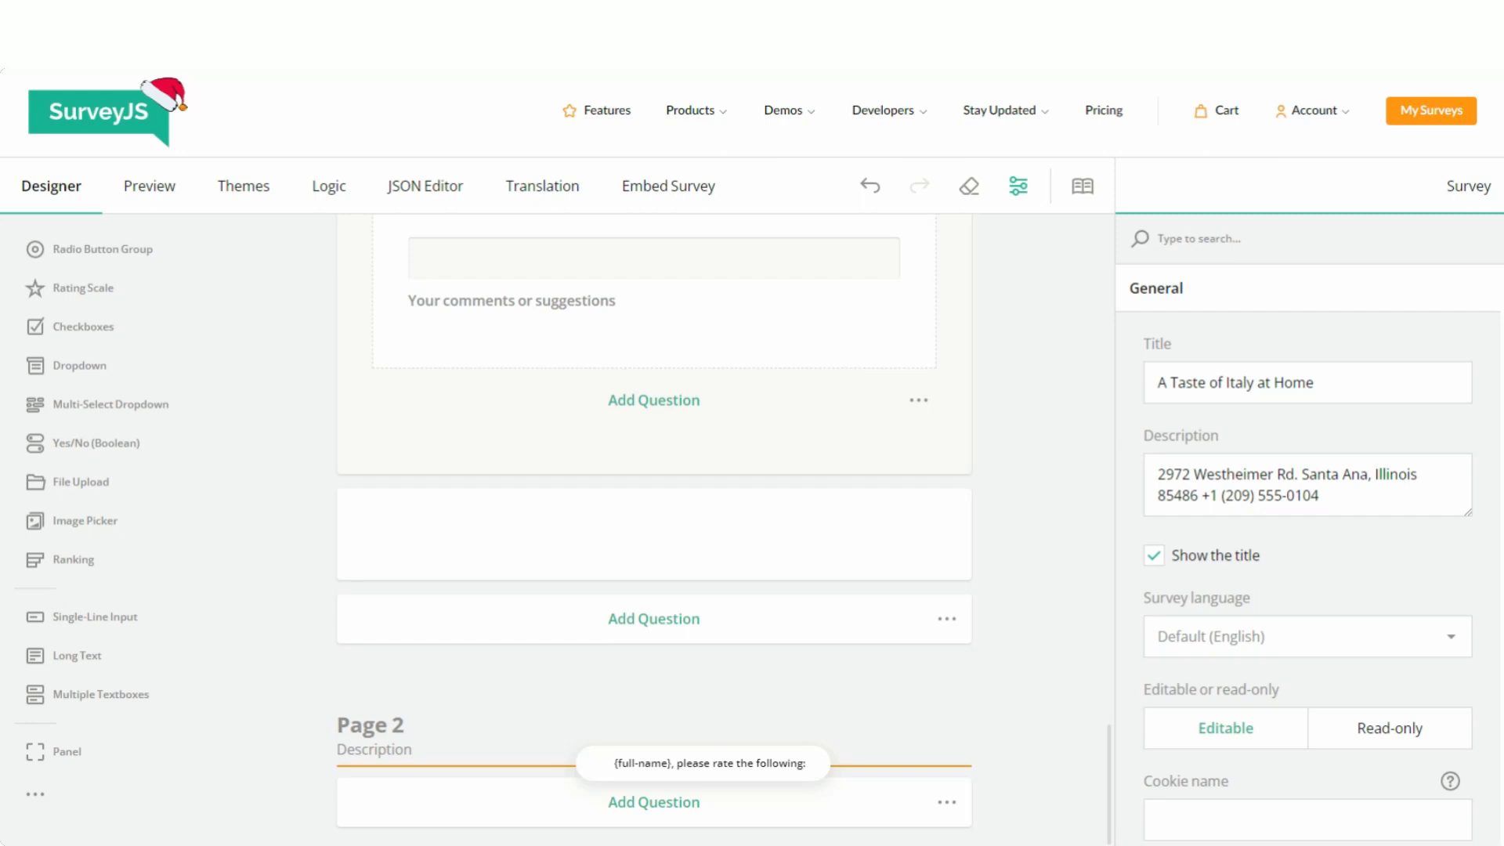
{"action": "left_click_drag", "start_coordinate": [703, 765], "coordinate": [703, 765]}
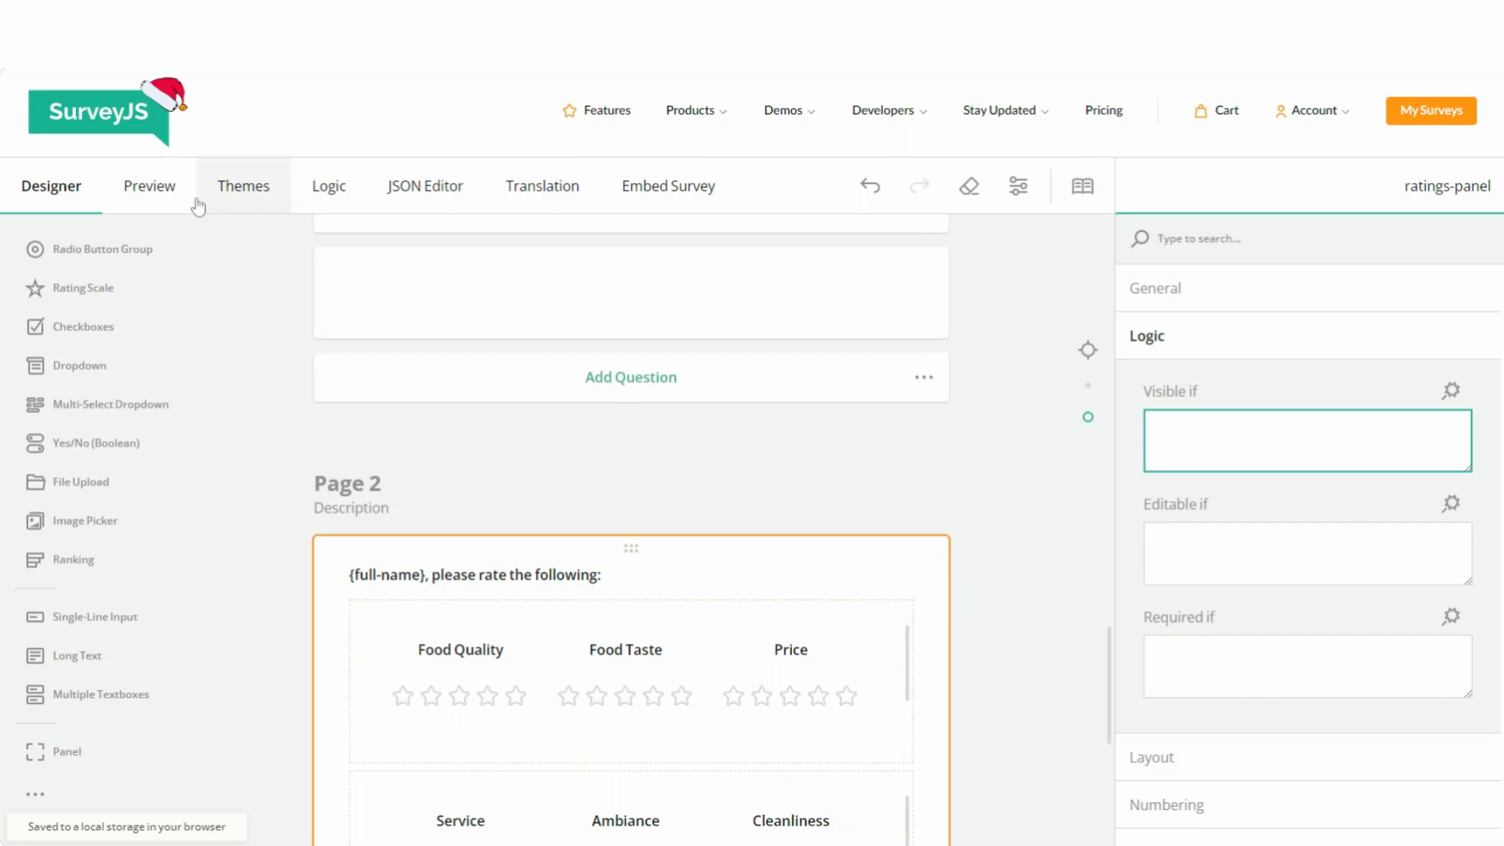
- Preview the two-page survey with a sample first name, check the panel's title on Page 2, and submit the response
{"action": "left_click", "coordinate": [145, 188]}
{"action": "scroll", "coordinate": [805, 444], "scroll_direction": "down", "scroll_amount": 5}
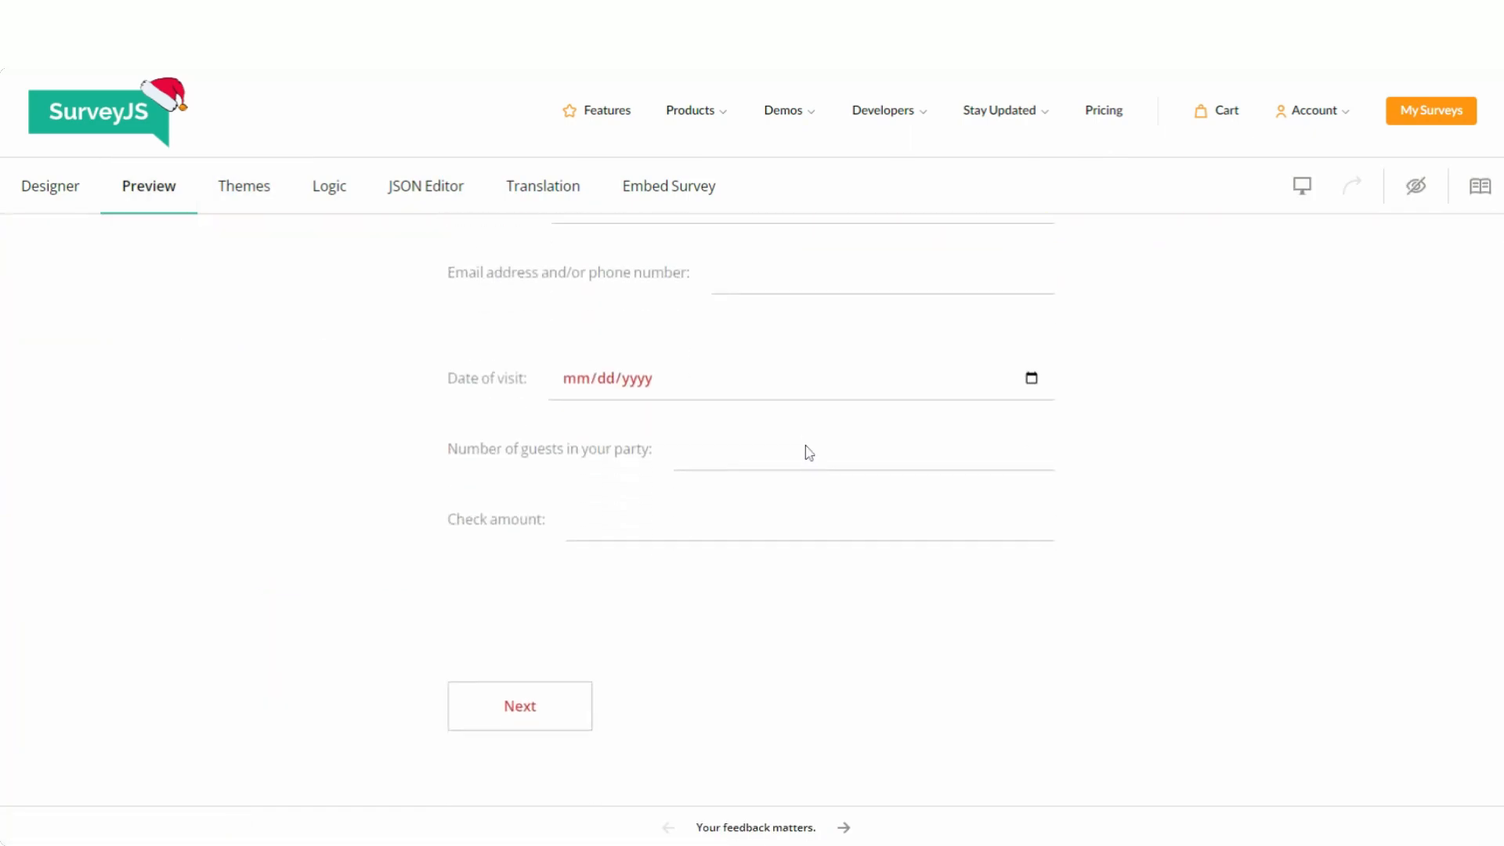
{"action": "scroll", "coordinate": [637, 397], "scroll_direction": "up", "scroll_amount": 1}
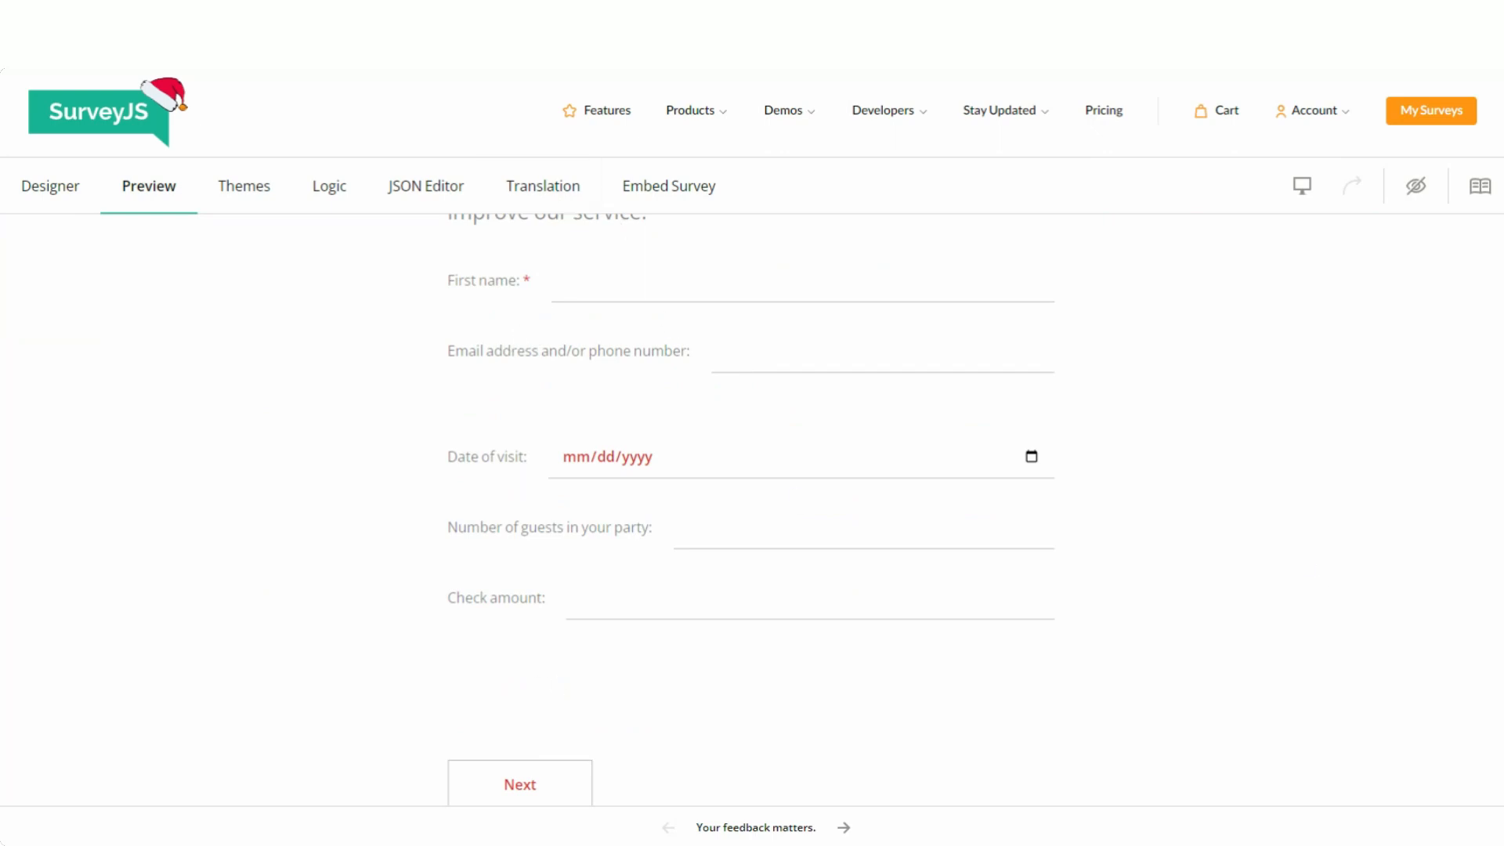
{"action": "left_click", "coordinate": [802, 280]}
{"action": "type", "text": "Elena"}
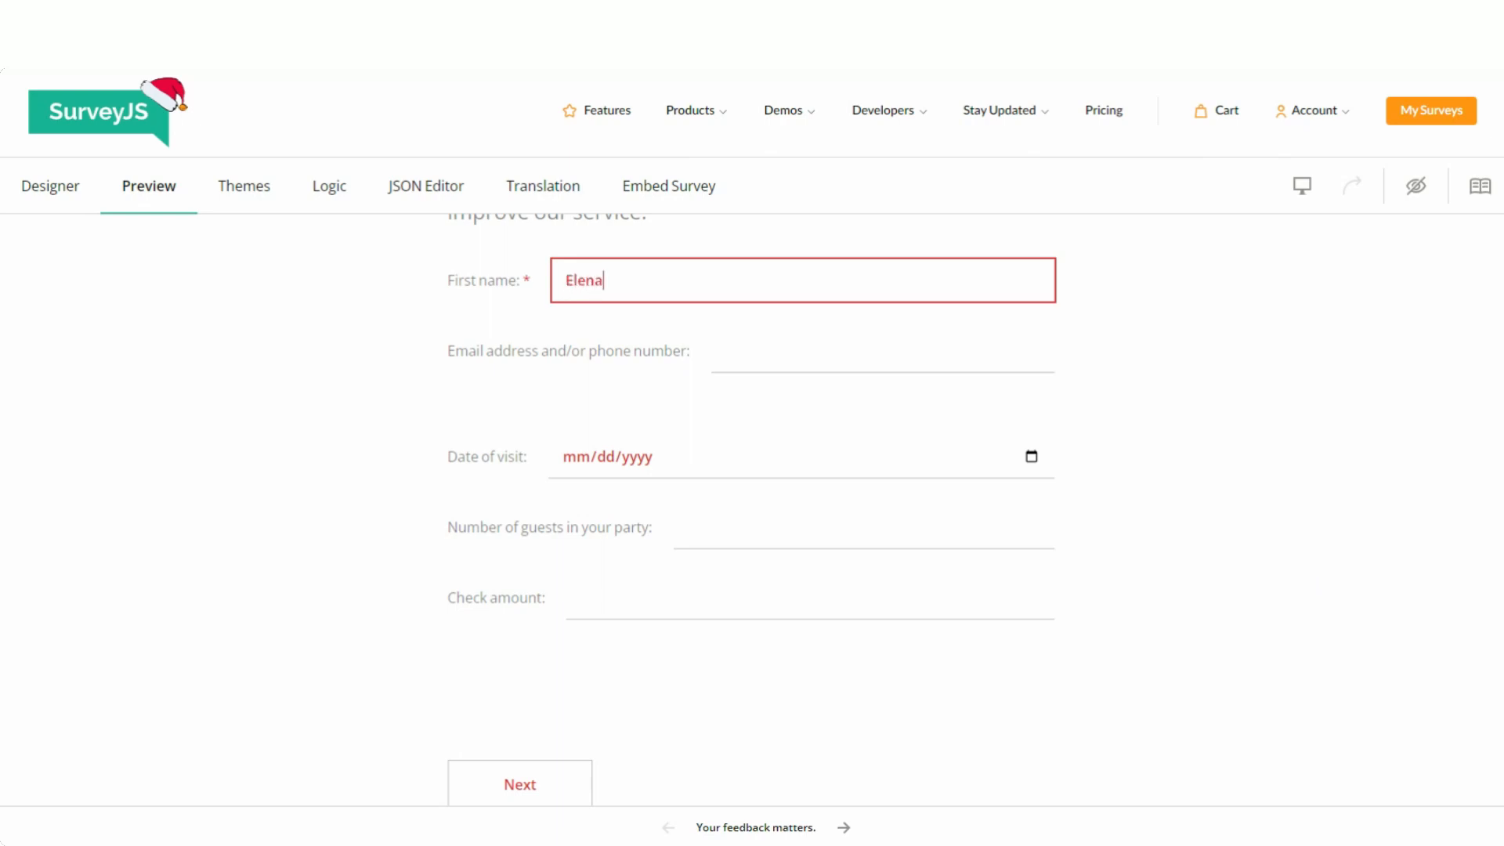
{"action": "left_click", "coordinate": [1131, 393]}
{"action": "left_click", "coordinate": [538, 787]}
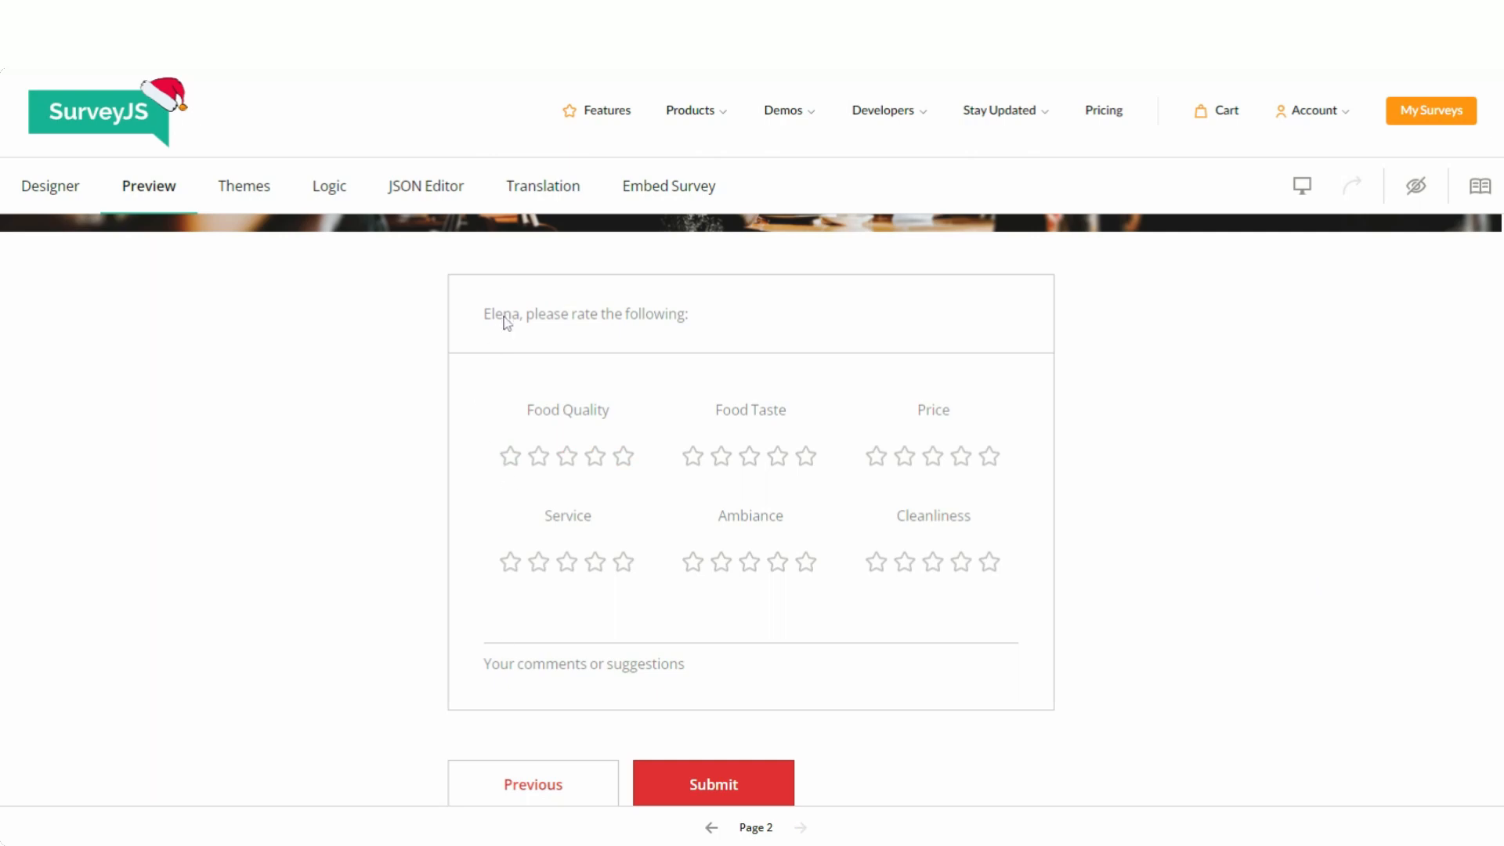
{"action": "left_click", "coordinate": [713, 792]}
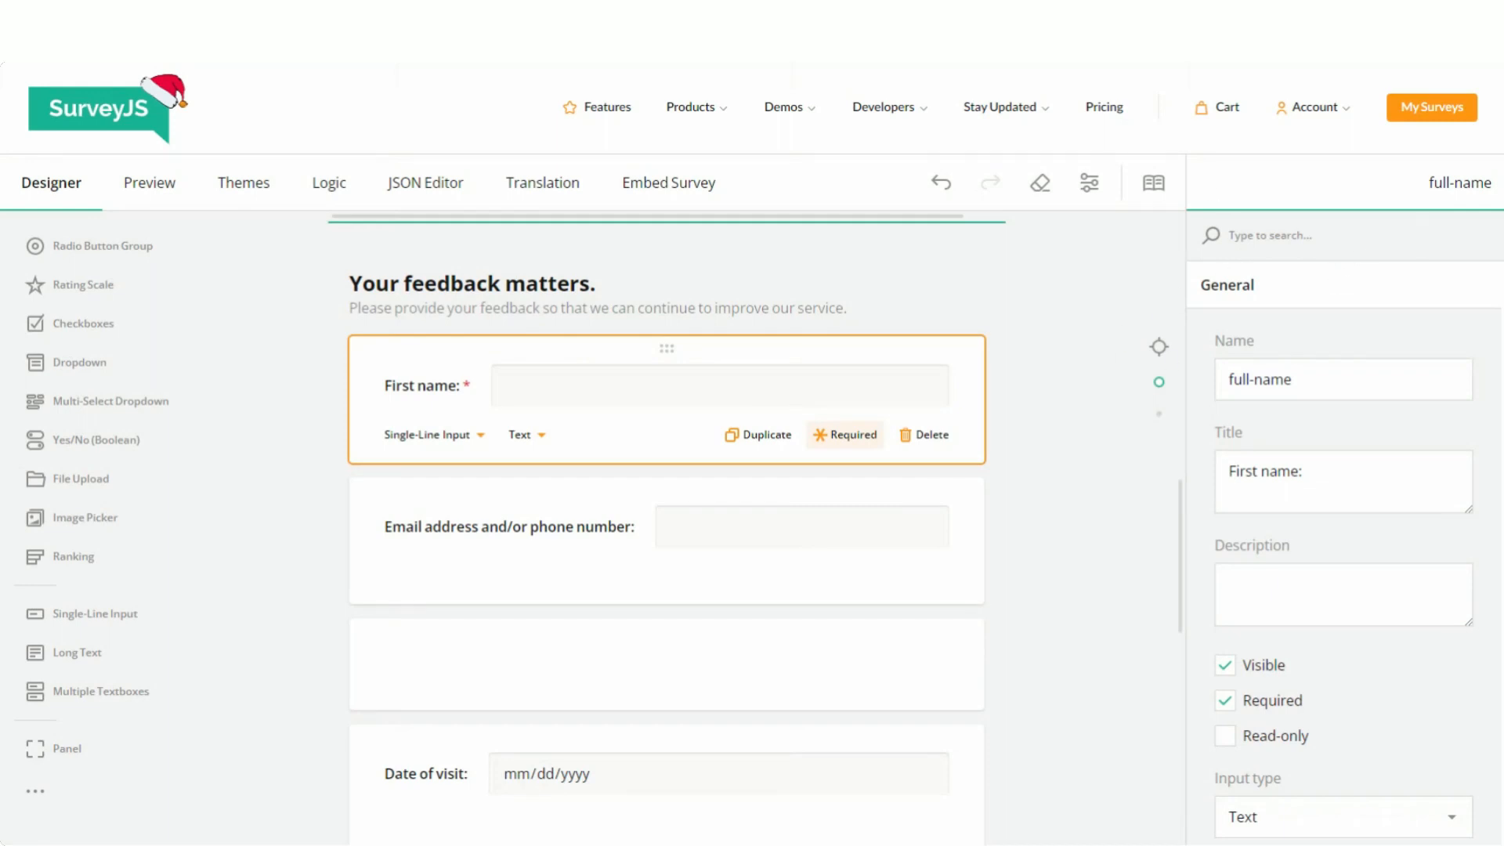
- Open the survey-level Survey Complete settings and examine how the {full-name} placeholder is used in the Survey Complete page markup
{"action": "left_click", "coordinate": [1448, 206]}
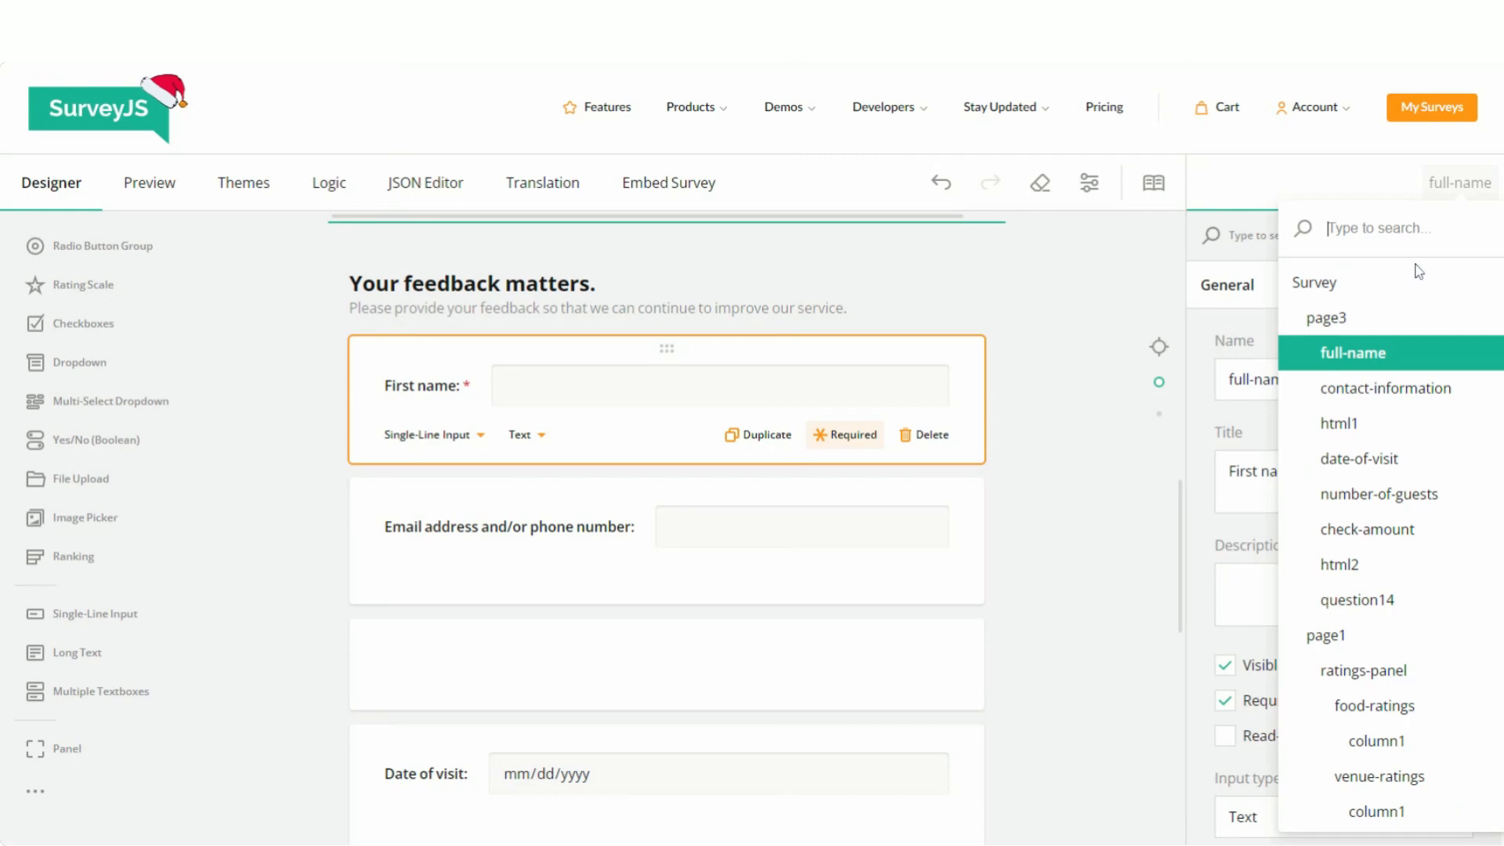
{"action": "left_click", "coordinate": [1376, 299]}
{"action": "scroll", "coordinate": [1319, 470], "scroll_direction": "down", "scroll_amount": 5}
{"action": "scroll", "coordinate": [1309, 447], "scroll_direction": "up", "scroll_amount": 5}
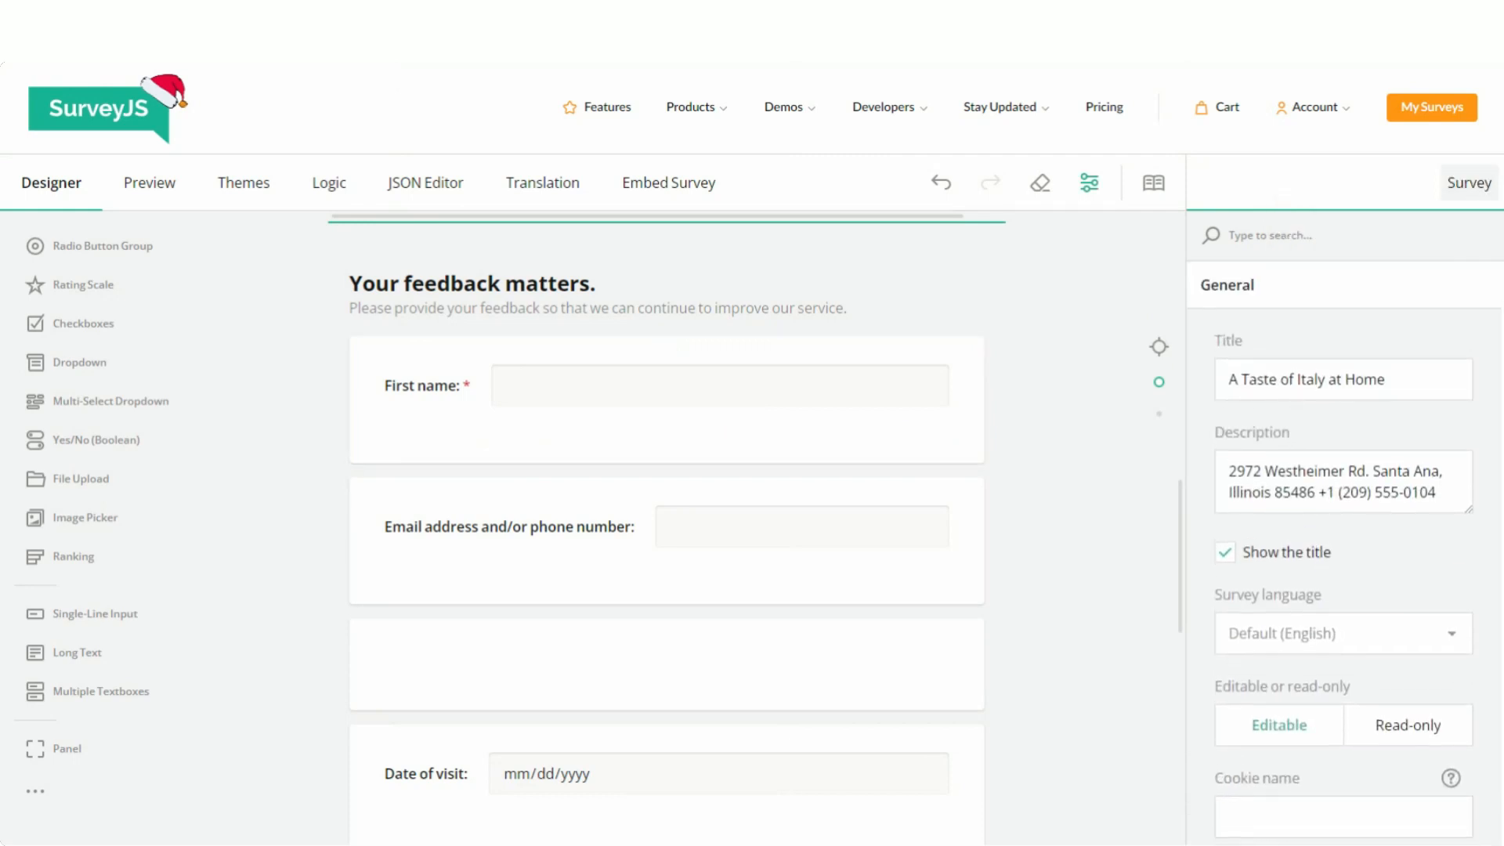
{"action": "left_click", "coordinate": [1258, 298]}
{"action": "left_click", "coordinate": [1296, 665]}
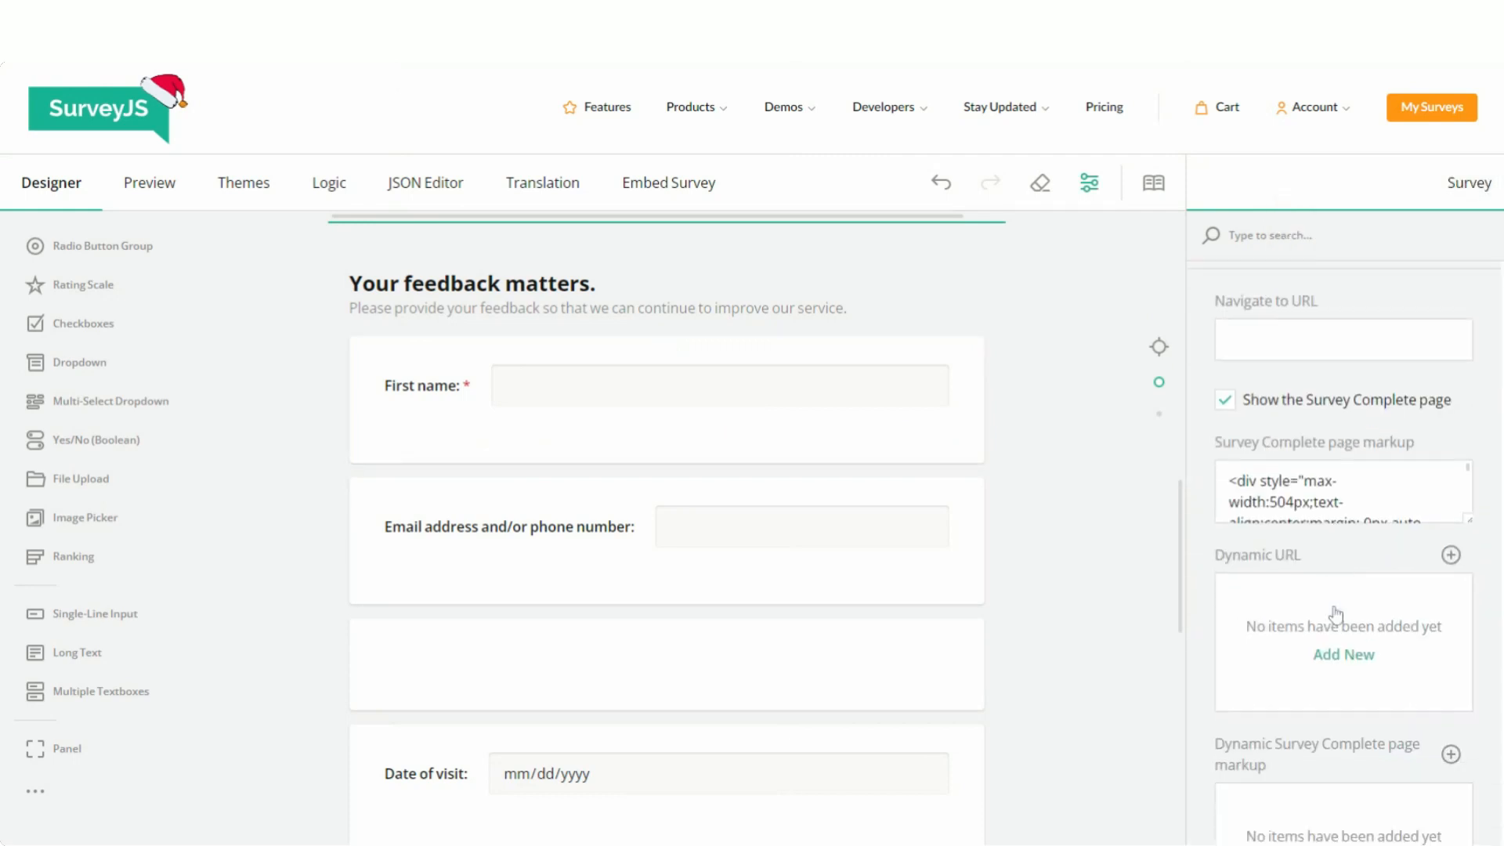
{"action": "left_click_drag", "start_coordinate": [1466, 499], "coordinate": [1501, 824]}
{"action": "scroll", "coordinate": [1339, 626], "scroll_direction": "down", "scroll_amount": 3}
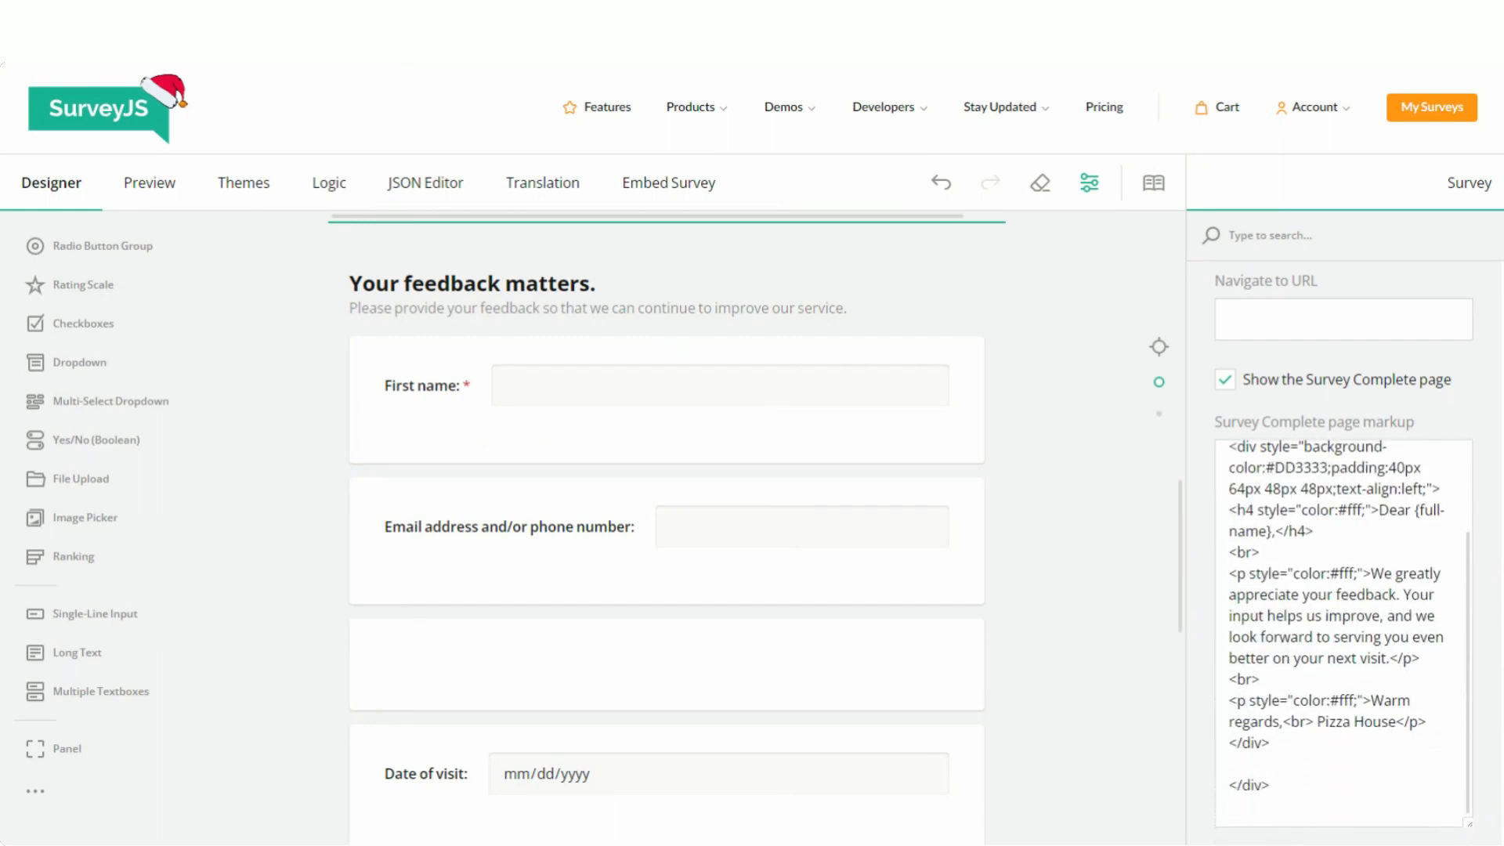
{"action": "left_click_drag", "start_coordinate": [1415, 510], "coordinate": [1271, 532]}
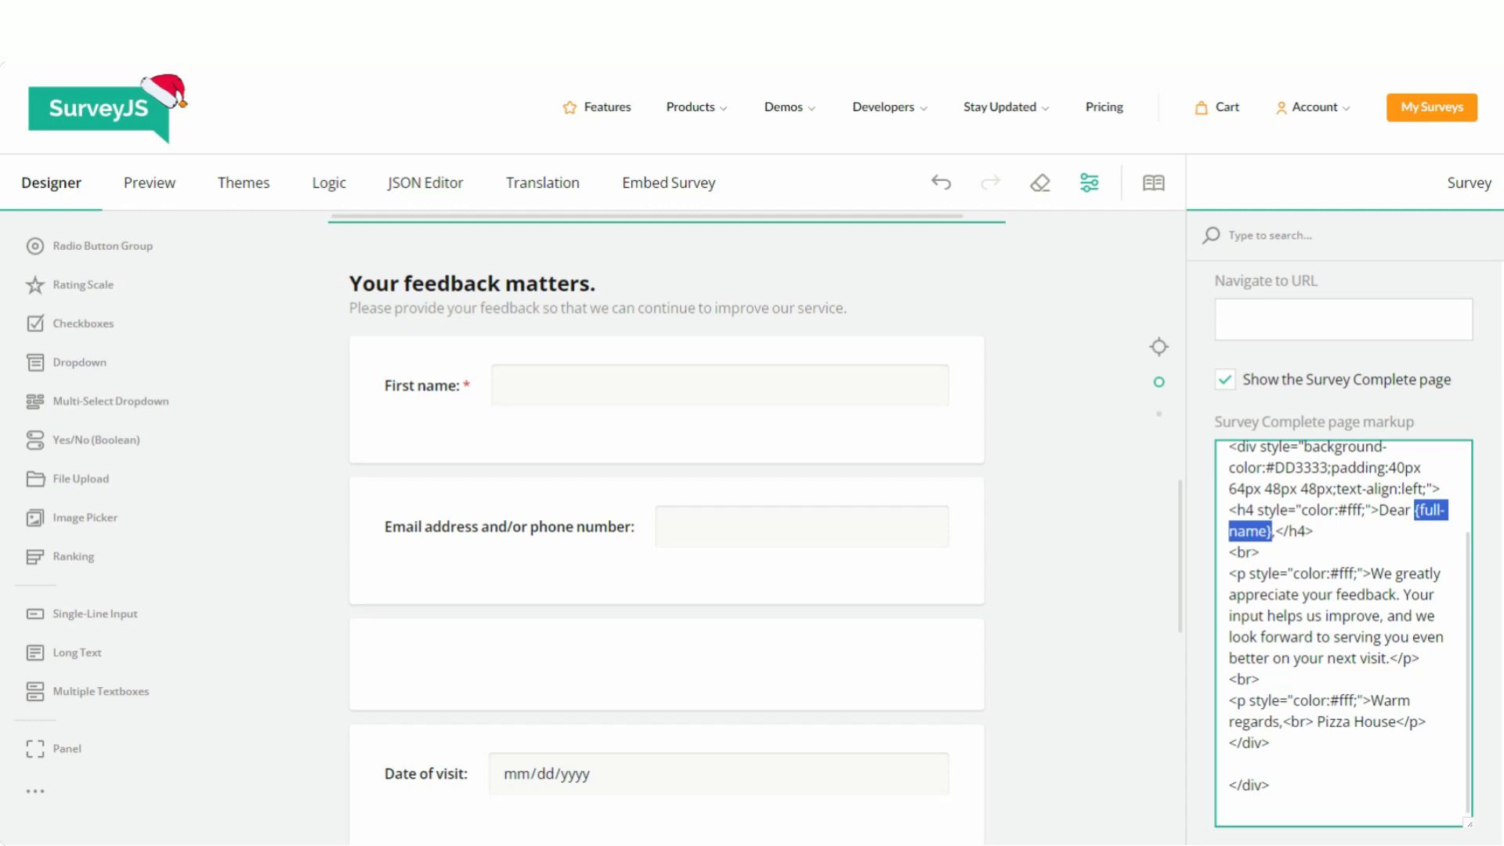
- Make the First name question optional, then preview the survey and submit it with the first name left empty
{"action": "left_click", "coordinate": [631, 345]}
{"action": "left_click", "coordinate": [842, 435]}
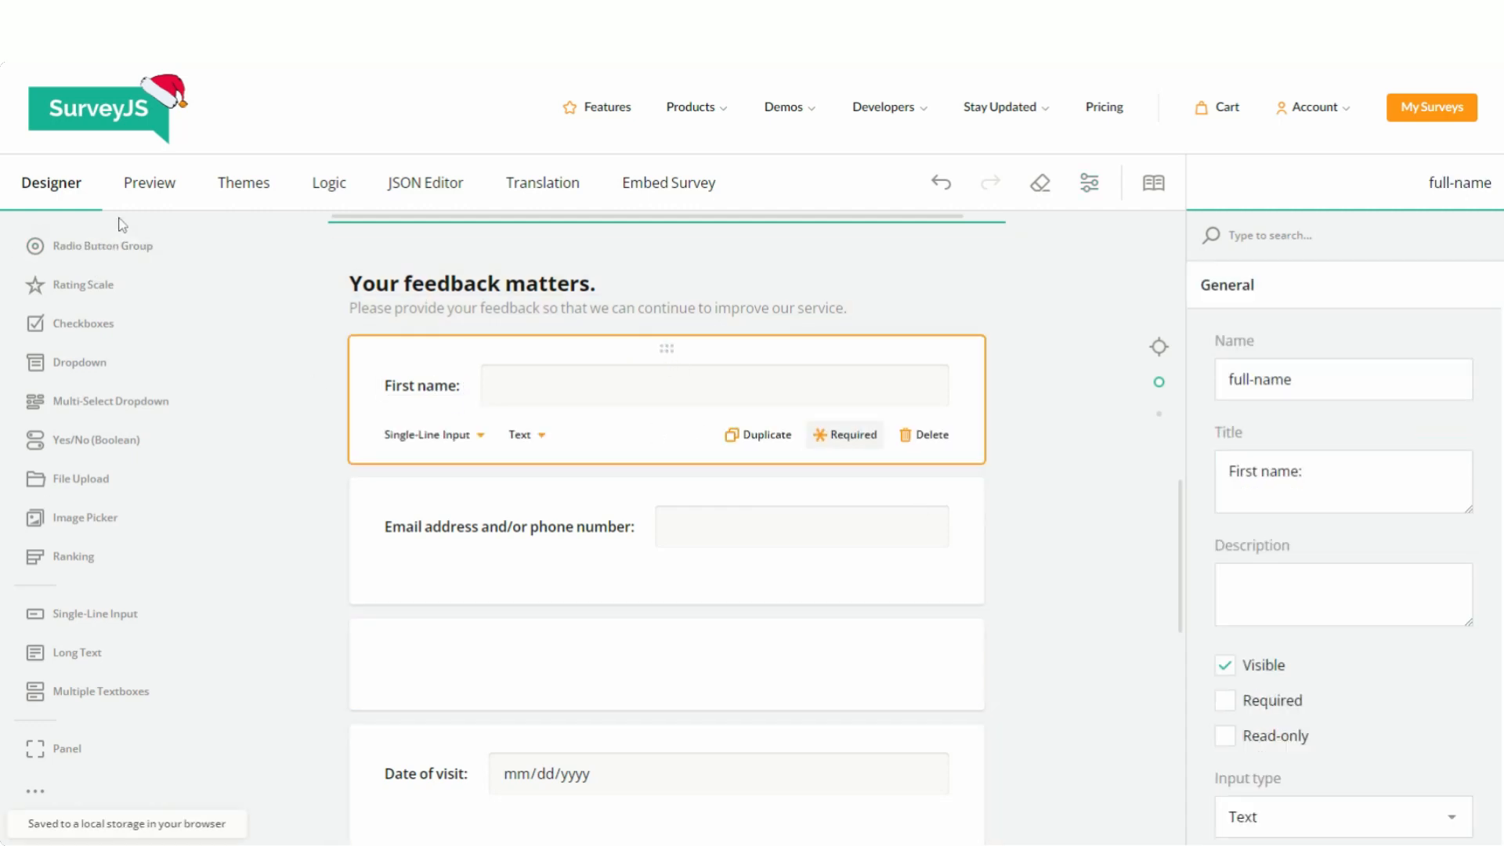
{"action": "left_click", "coordinate": [125, 188]}
{"action": "scroll", "coordinate": [900, 608], "scroll_direction": "down", "scroll_amount": 5}
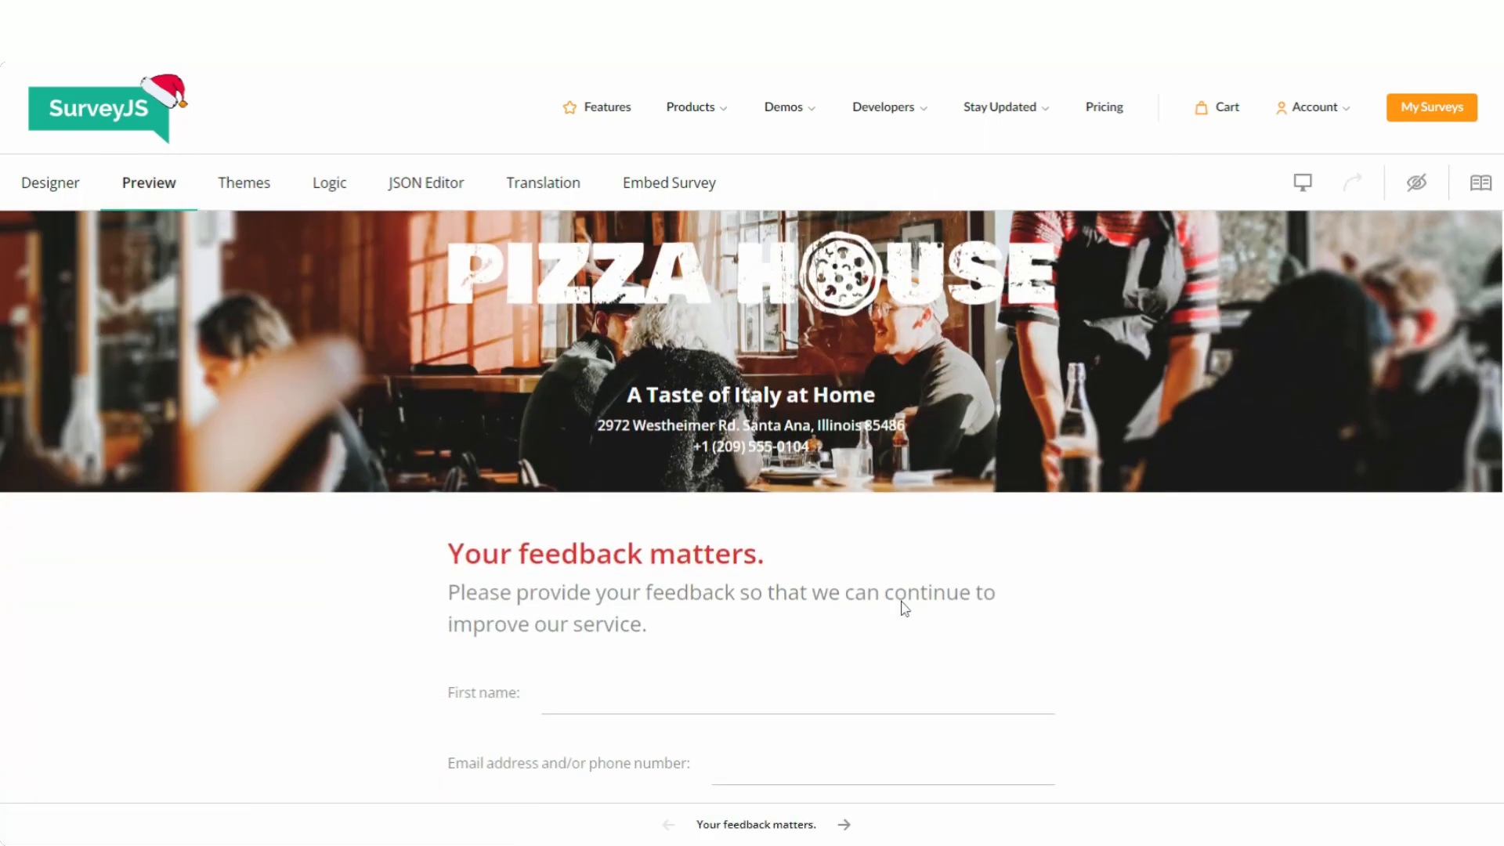
{"action": "scroll", "coordinate": [873, 616], "scroll_direction": "down", "scroll_amount": 3}
{"action": "left_click", "coordinate": [548, 696]}
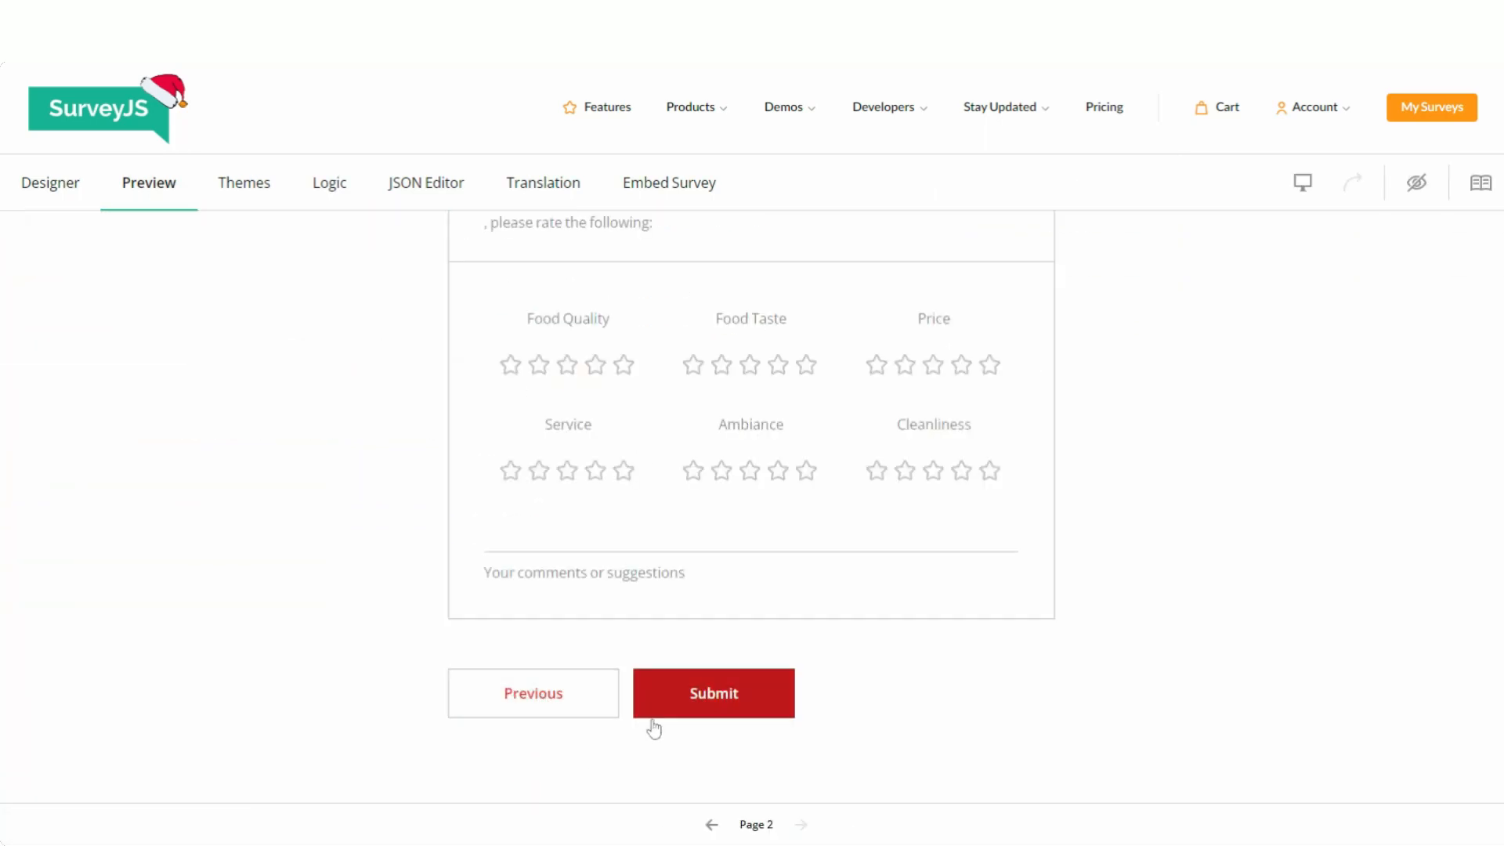
{"action": "left_click", "coordinate": [713, 717]}
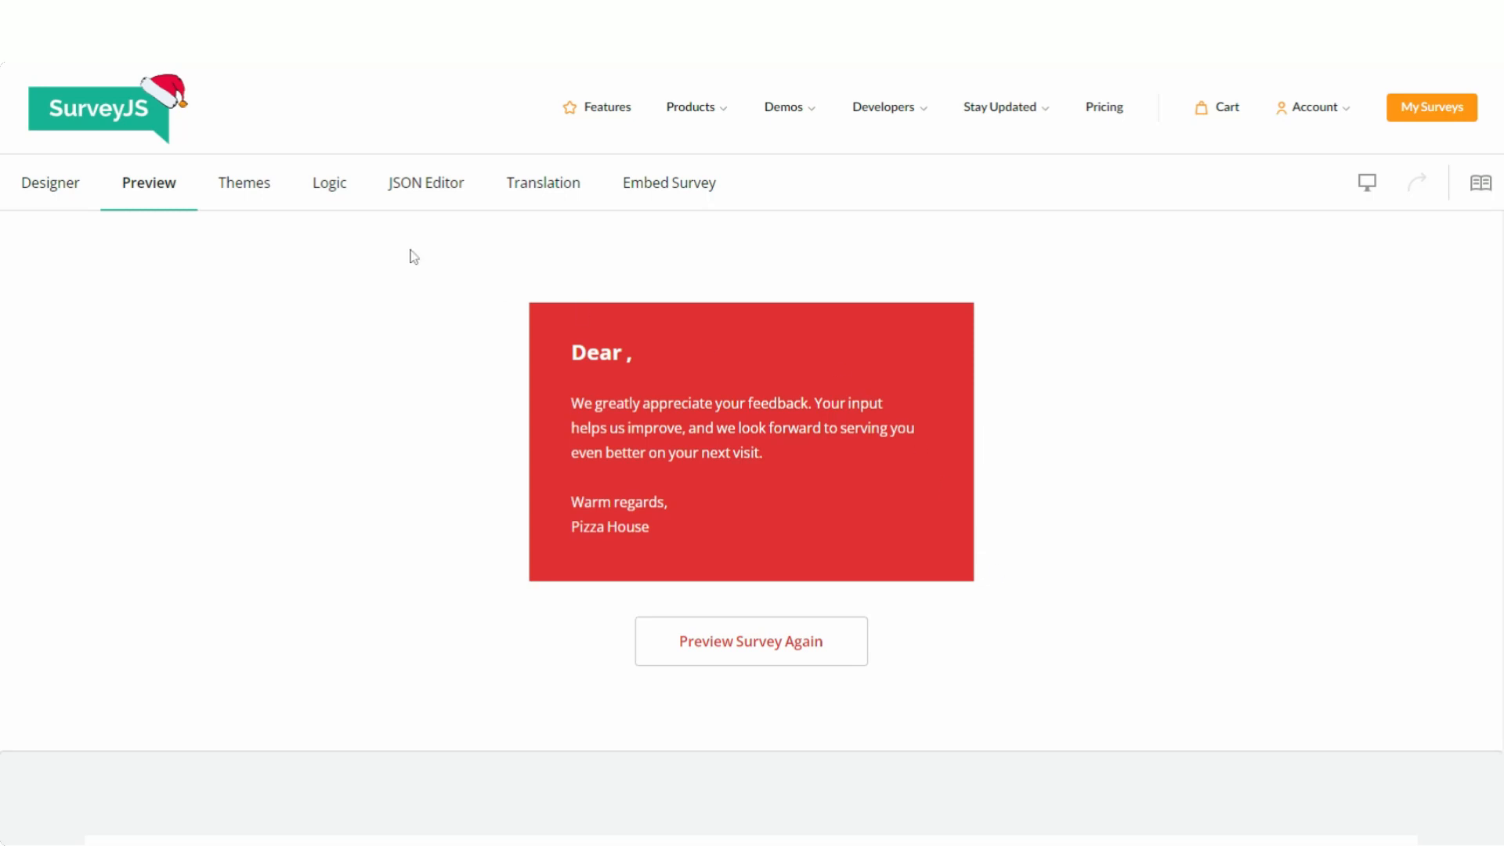
- Add a calculated value to the survey's logic and name it fullname-for-complete-page
{"action": "left_click", "coordinate": [52, 205]}
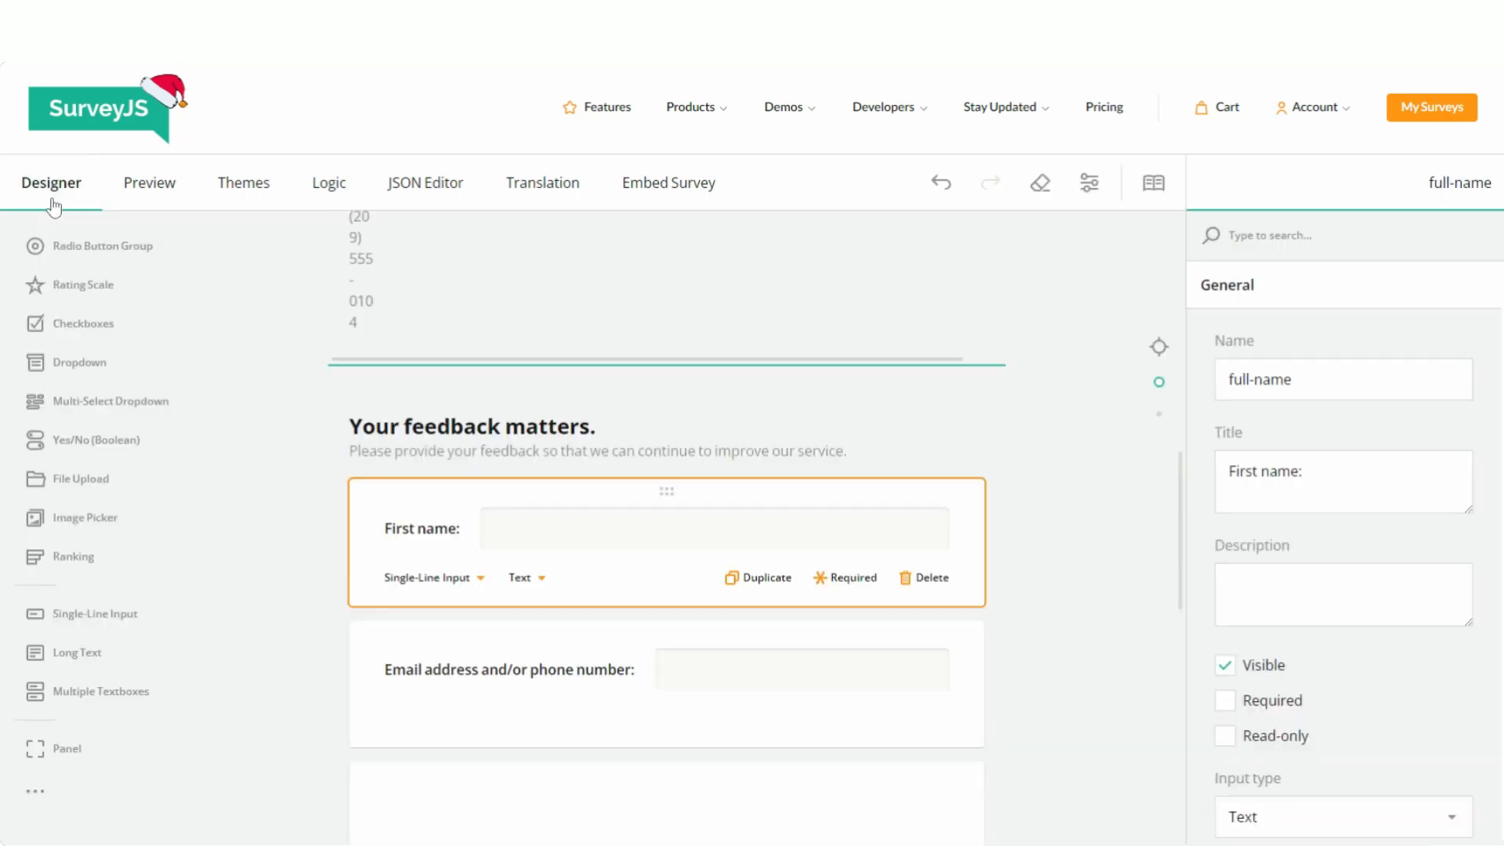
{"action": "left_click", "coordinate": [1474, 185]}
{"action": "left_click", "coordinate": [1326, 286]}
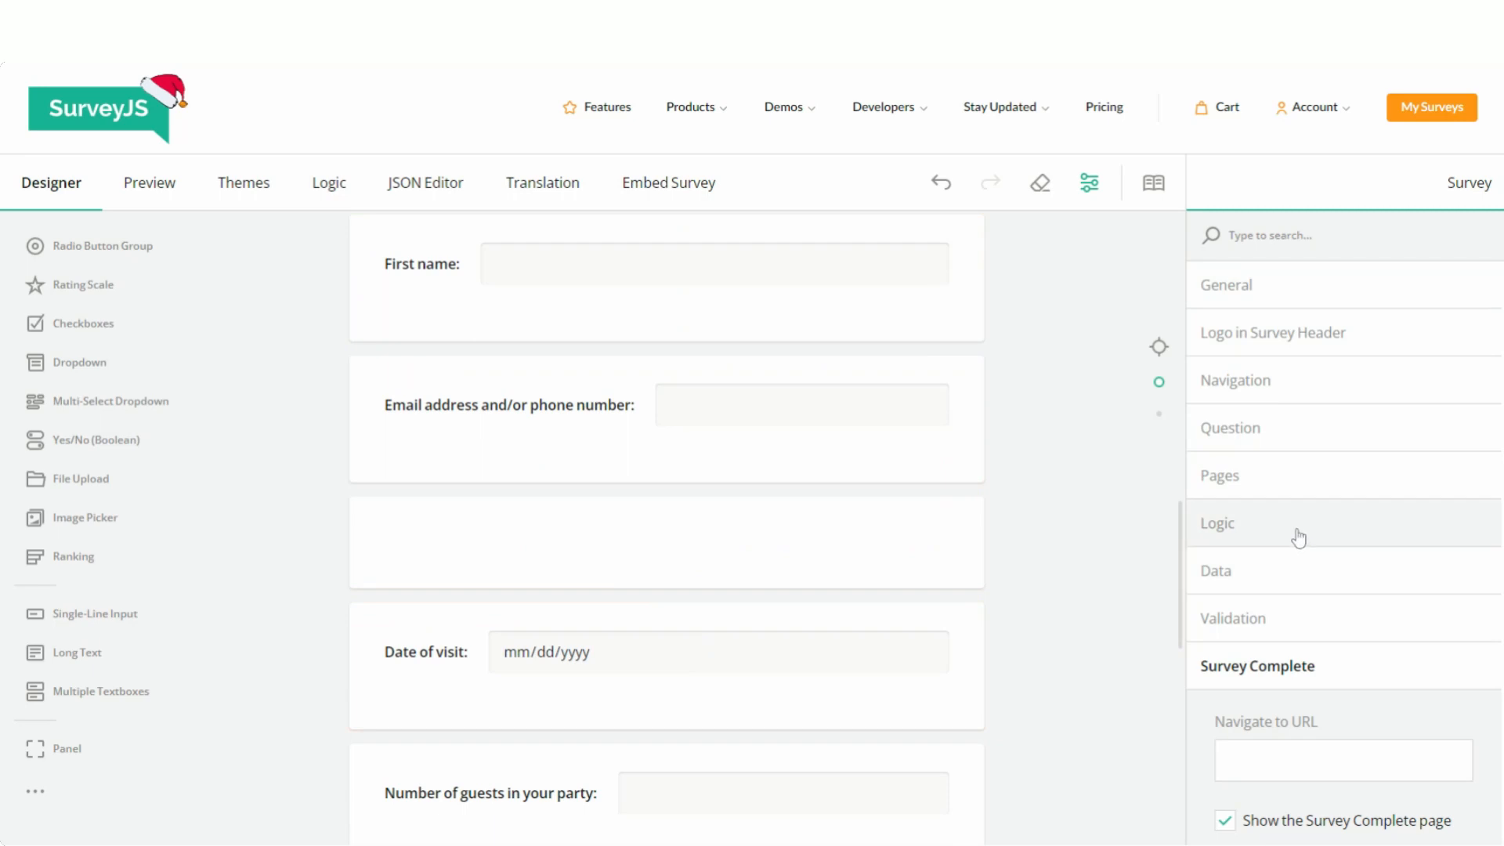
{"action": "left_click", "coordinate": [1267, 539]}
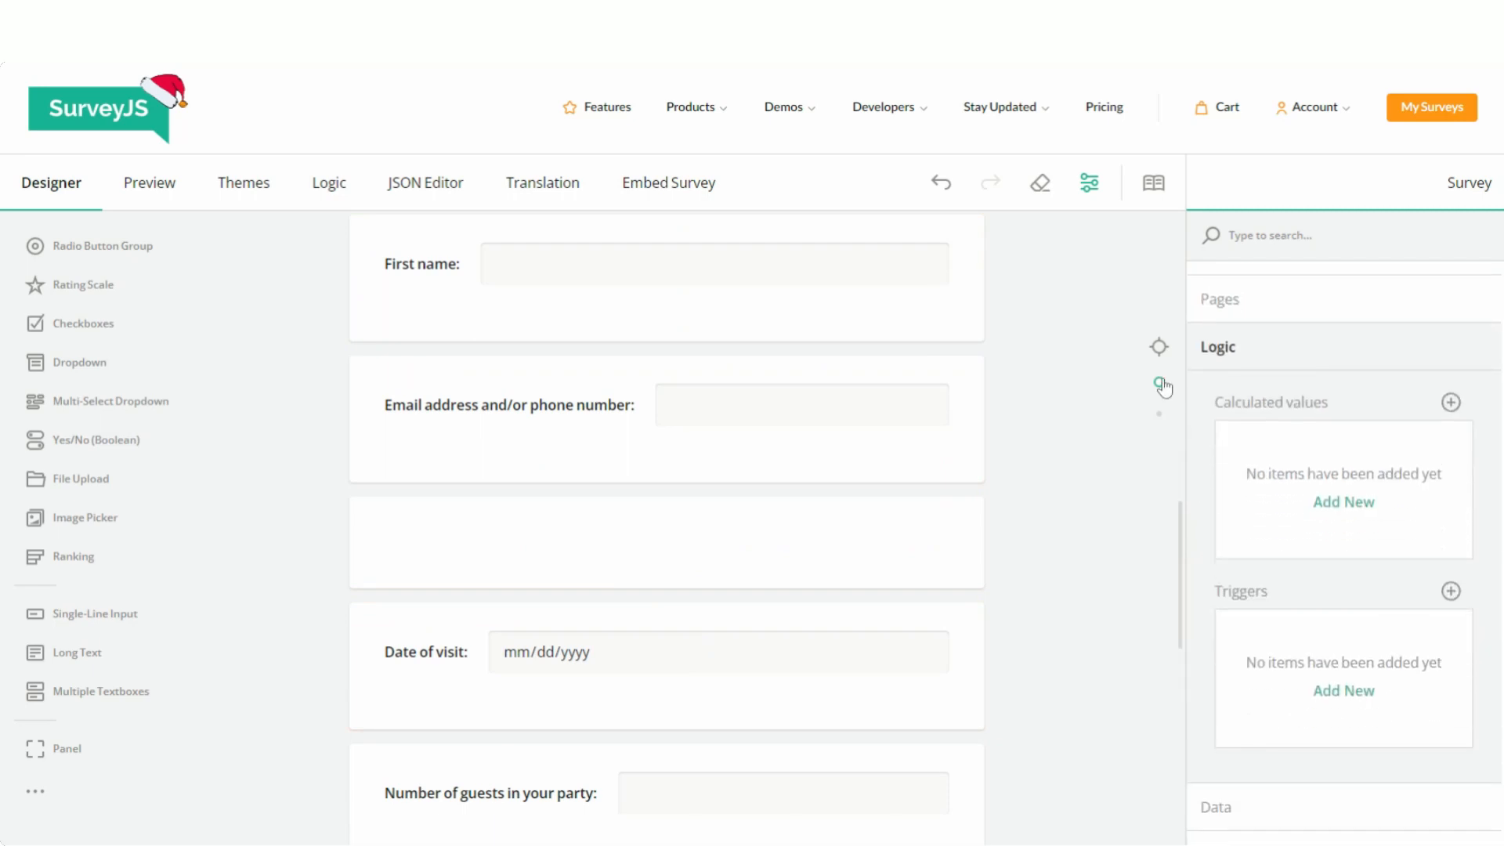
{"action": "left_click_drag", "start_coordinate": [1187, 374], "coordinate": [893, 376]}
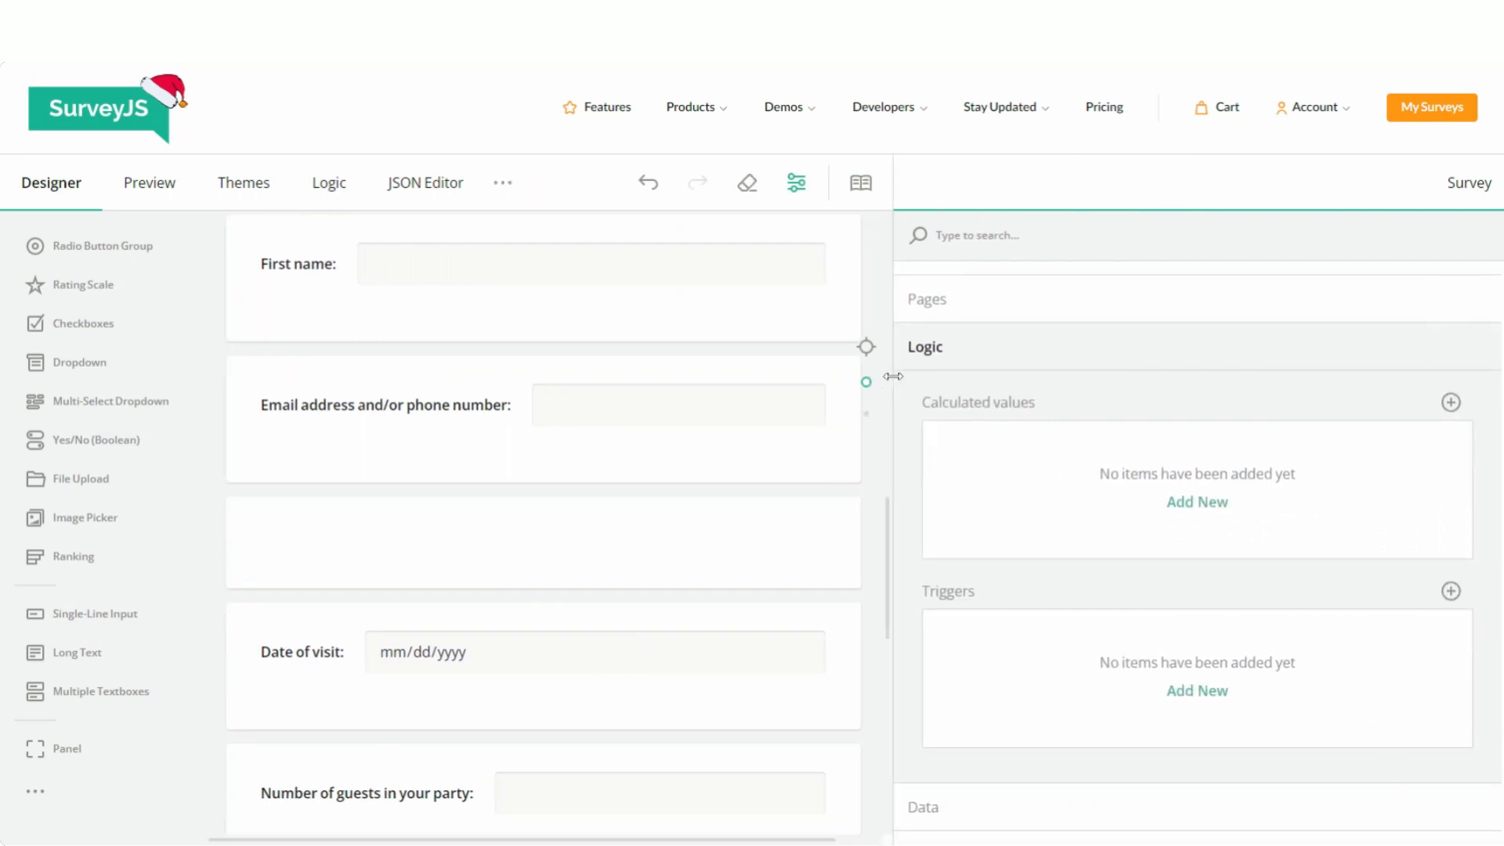
{"action": "left_click", "coordinate": [1451, 403]}
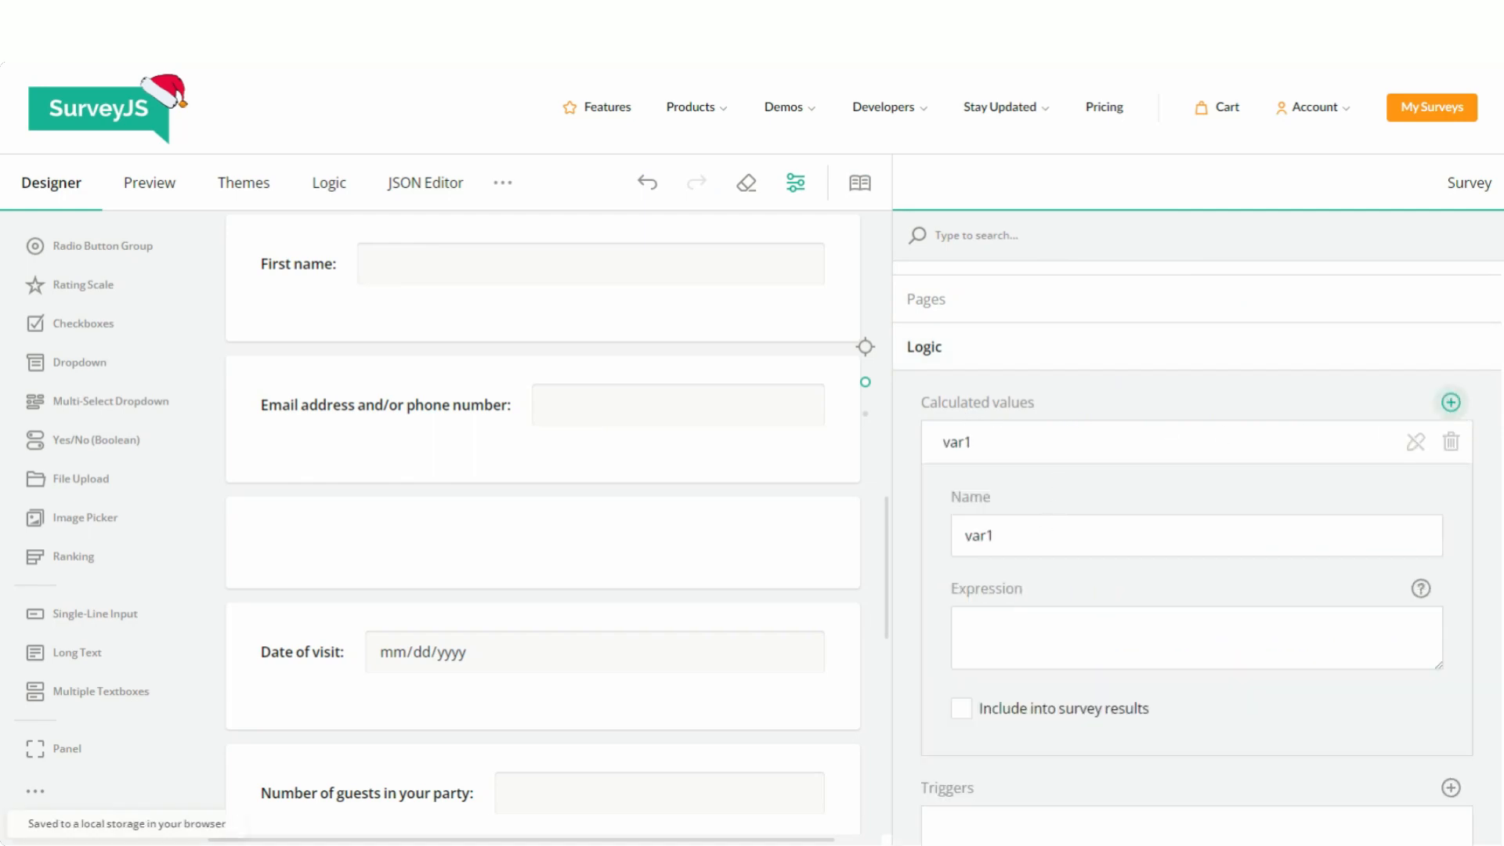
{"action": "left_click_drag", "start_coordinate": [1018, 539], "coordinate": [854, 559]}
{"action": "type", "text": "fullname-for-complete-page"}
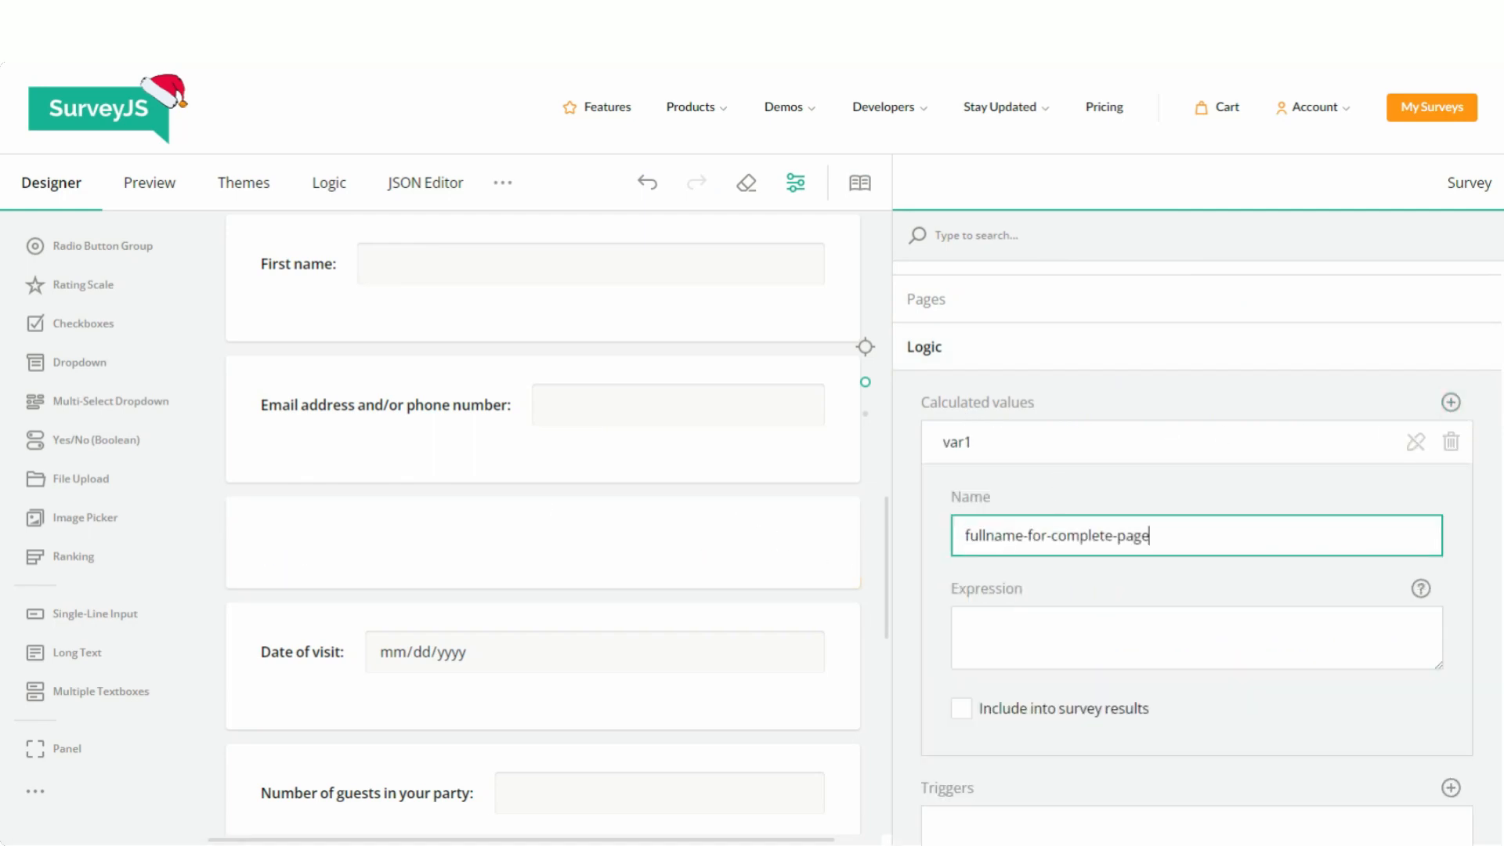
{"action": "left_click", "coordinate": [934, 566]}
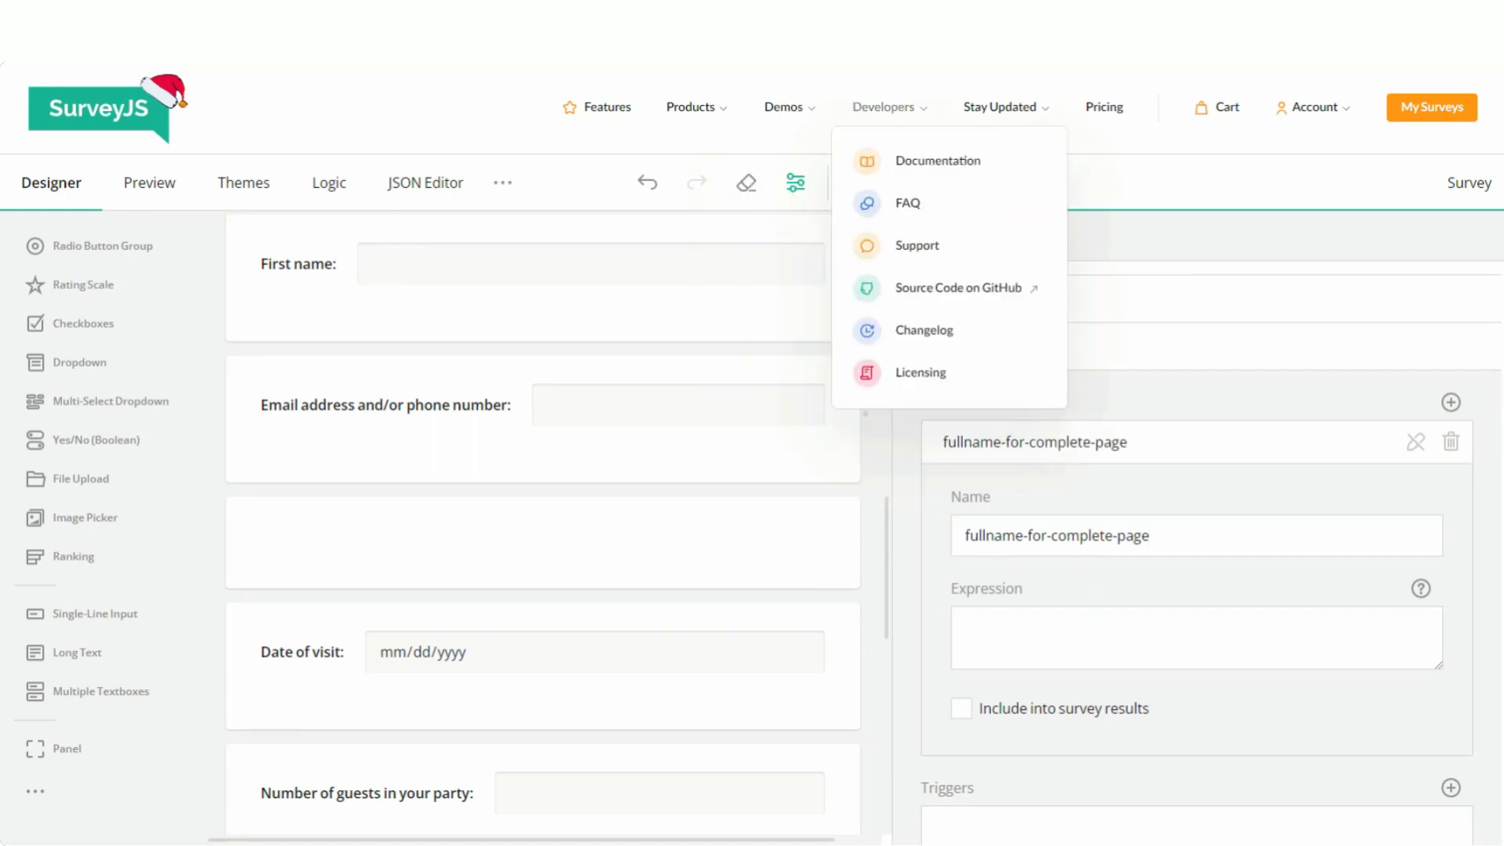
{"action": "left_click", "coordinate": [1066, 405]}
- Set the calculated value's expression to iif({full-name} notempty, {full-name}, guest) and review its condition, true result and fallback
{"action": "left_click", "coordinate": [1097, 636]}
{"action": "type", "text": "iif({full-name} notempty, {full-name}, guest)"}
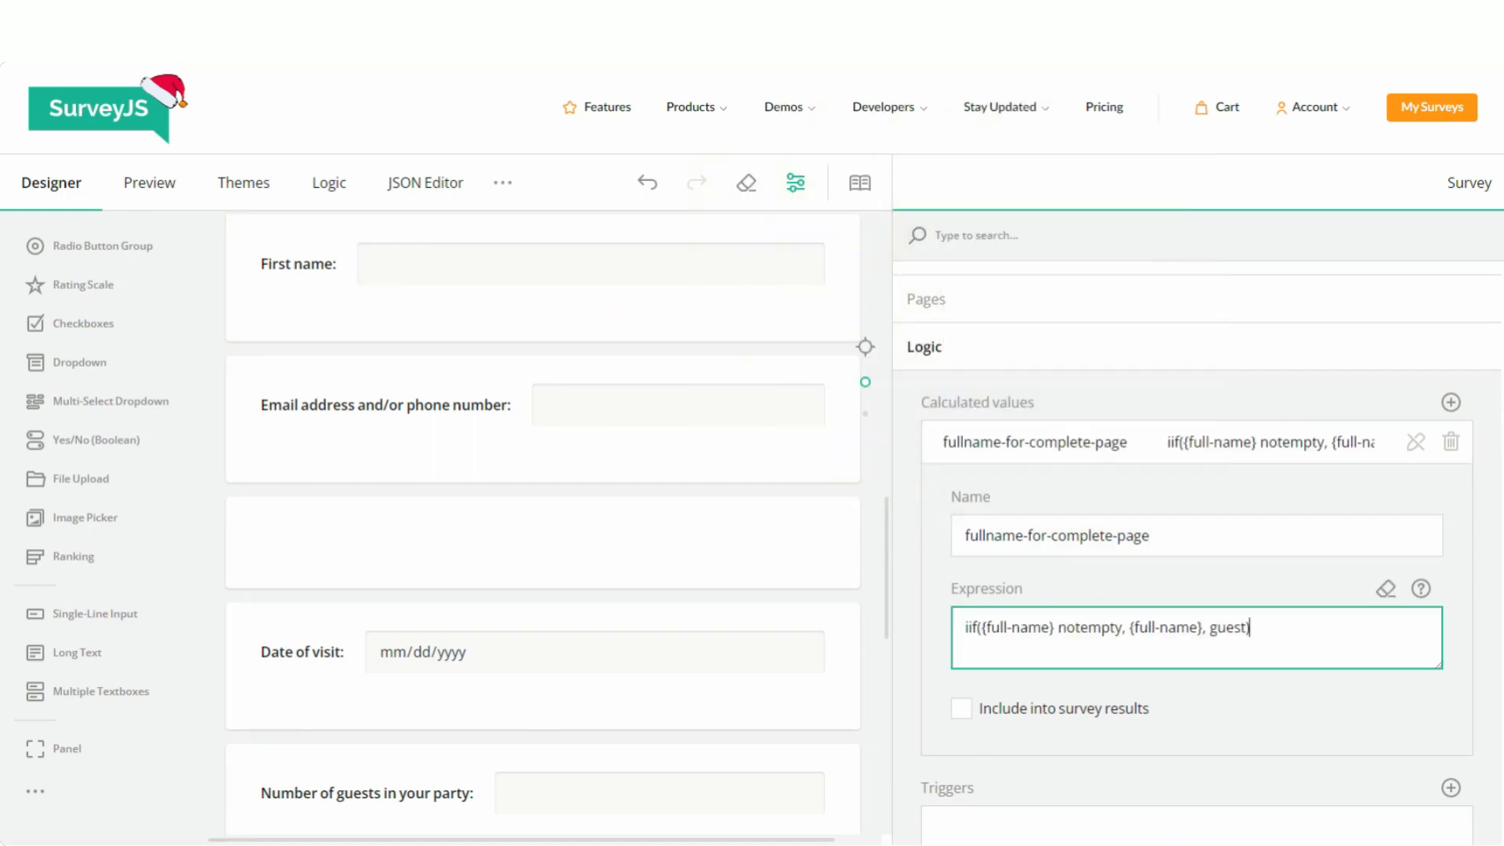
{"action": "left_click_drag", "start_coordinate": [981, 629], "coordinate": [1058, 628]}
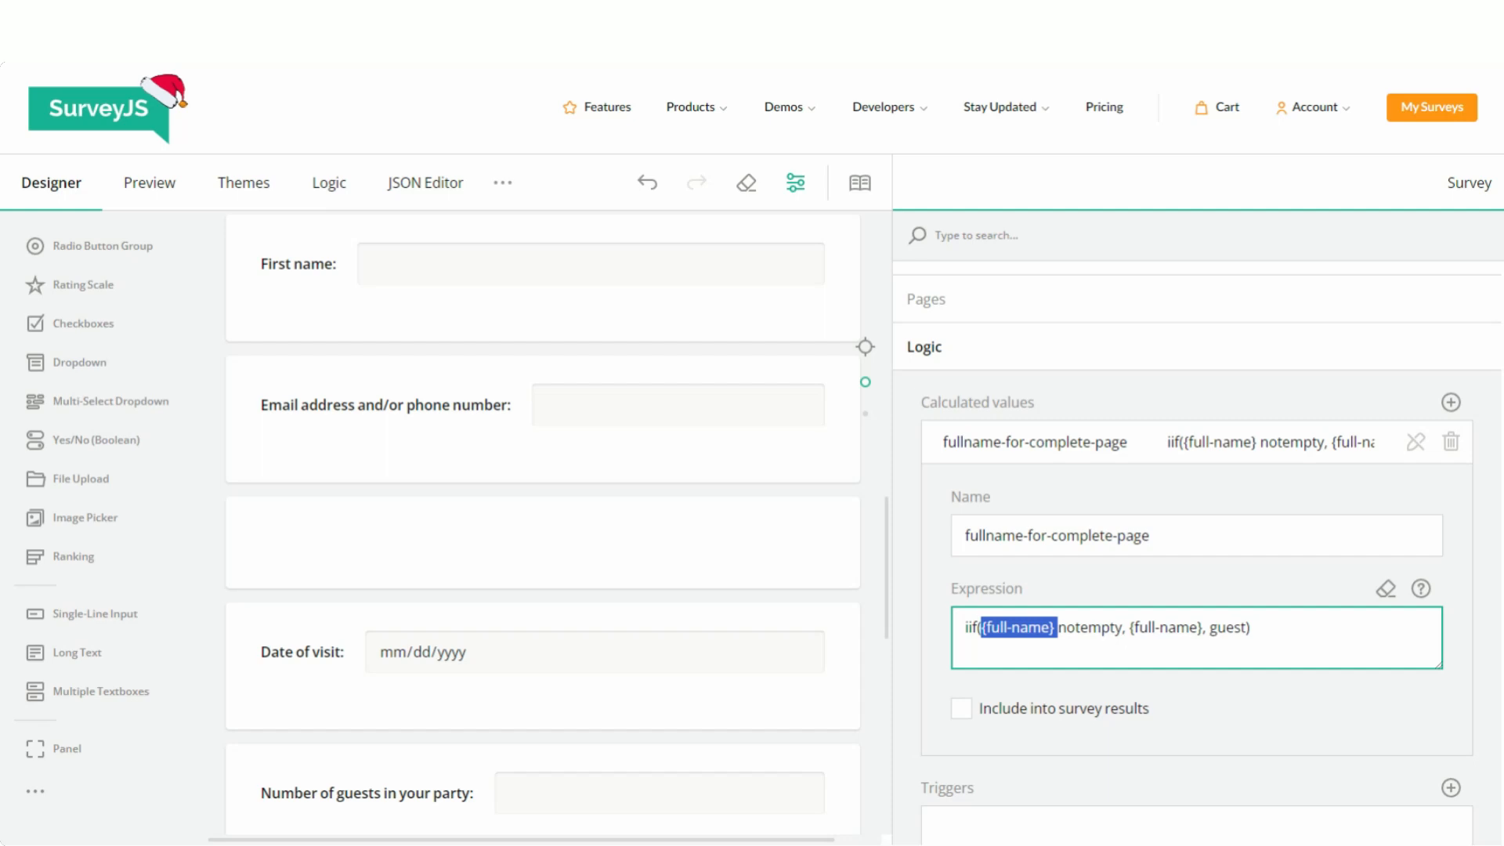
{"action": "left_click_drag", "start_coordinate": [1137, 627], "coordinate": [1199, 628]}
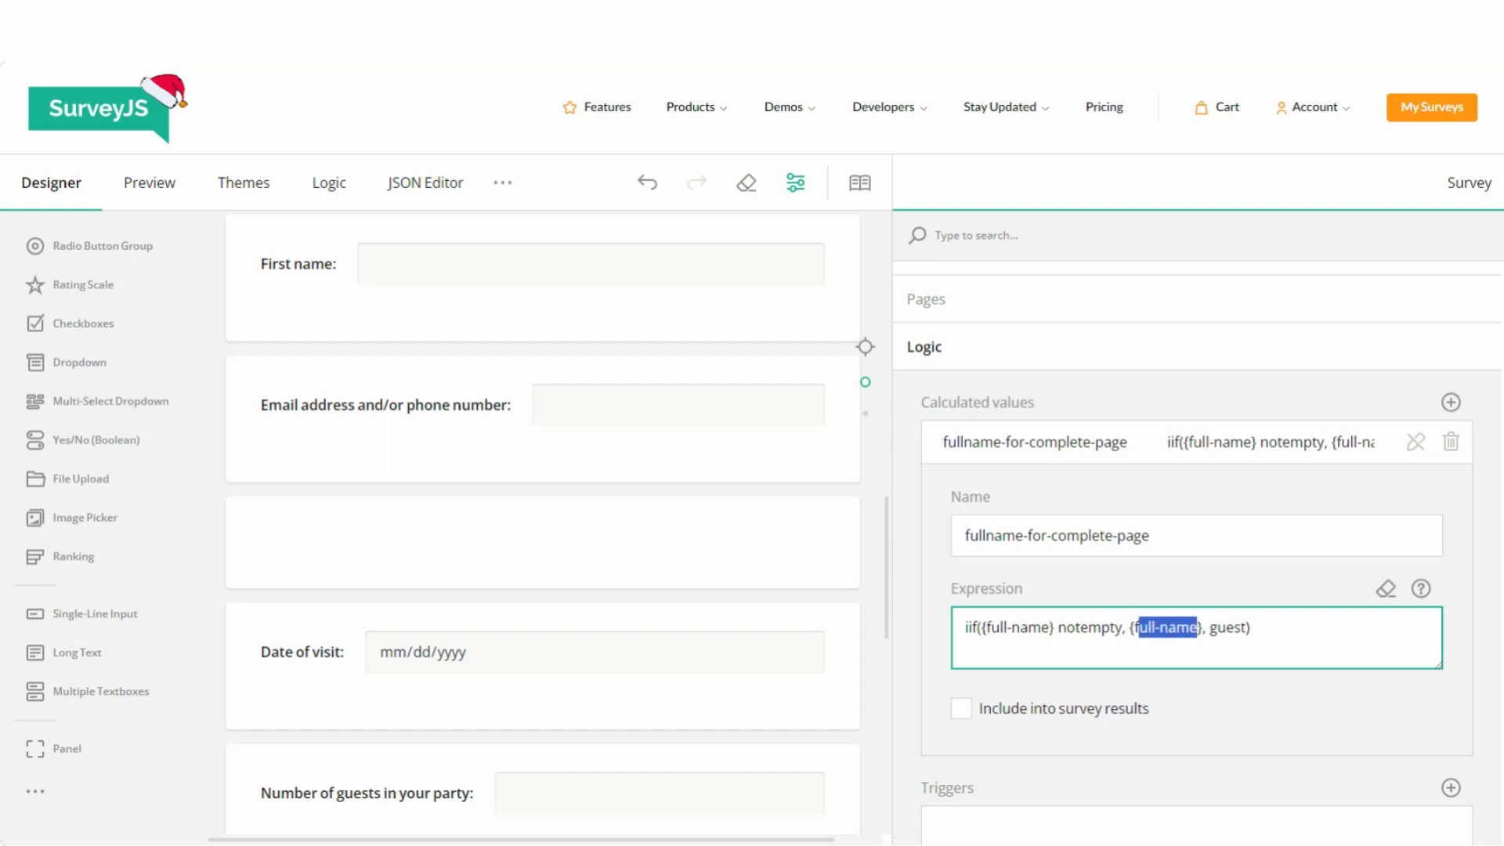
{"action": "left_click_drag", "start_coordinate": [1210, 627], "coordinate": [1250, 627]}
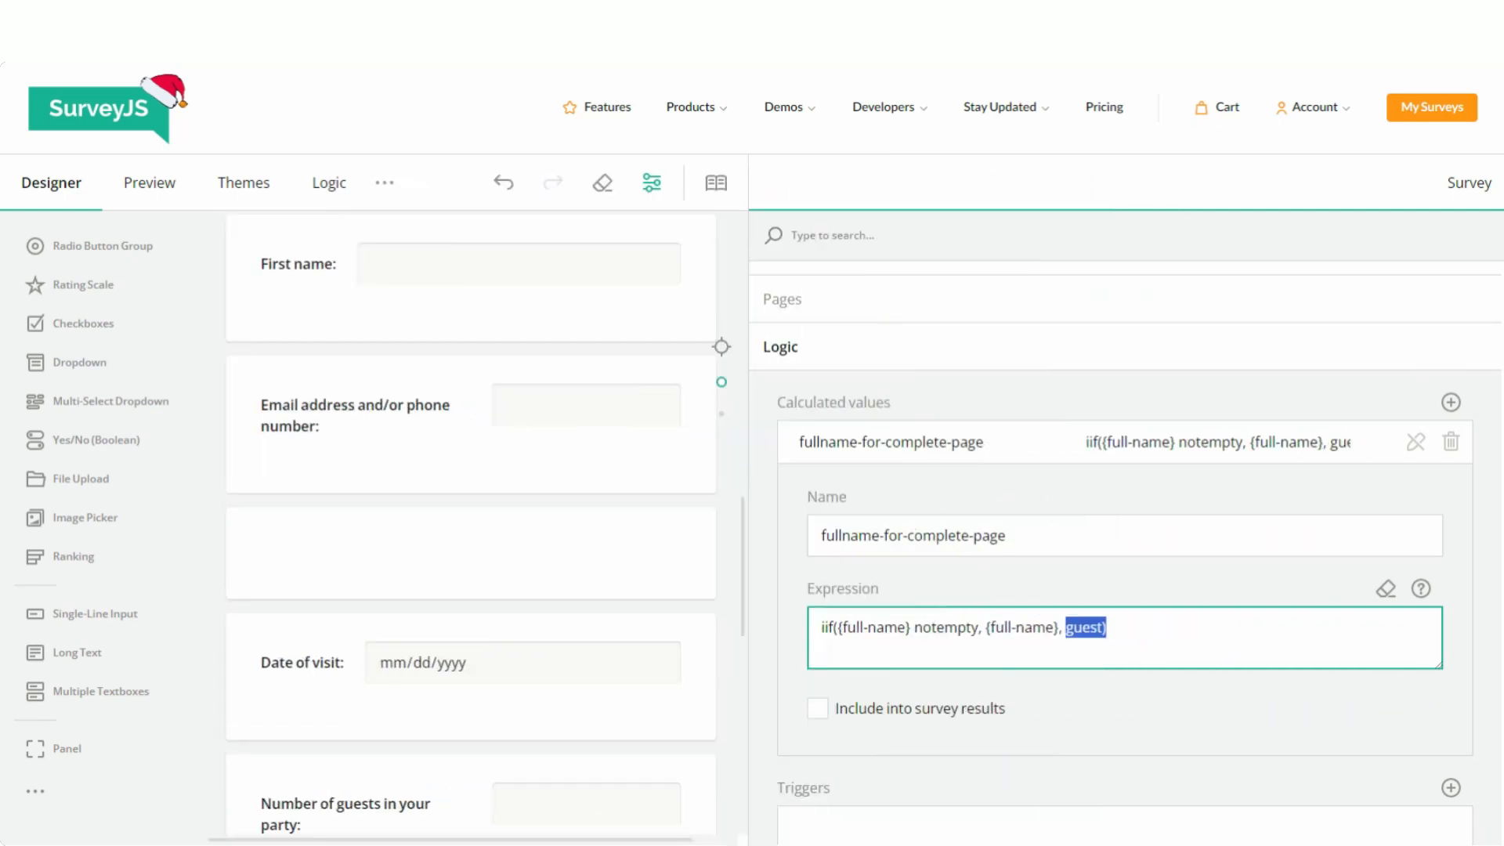
- Copy the calculated value's name and replace full-name with fullname-for-complete-page in the greeting of the Survey Complete page markup
{"action": "key", "text": "shift+Tab"}
{"action": "key", "text": "ctrl+c"}
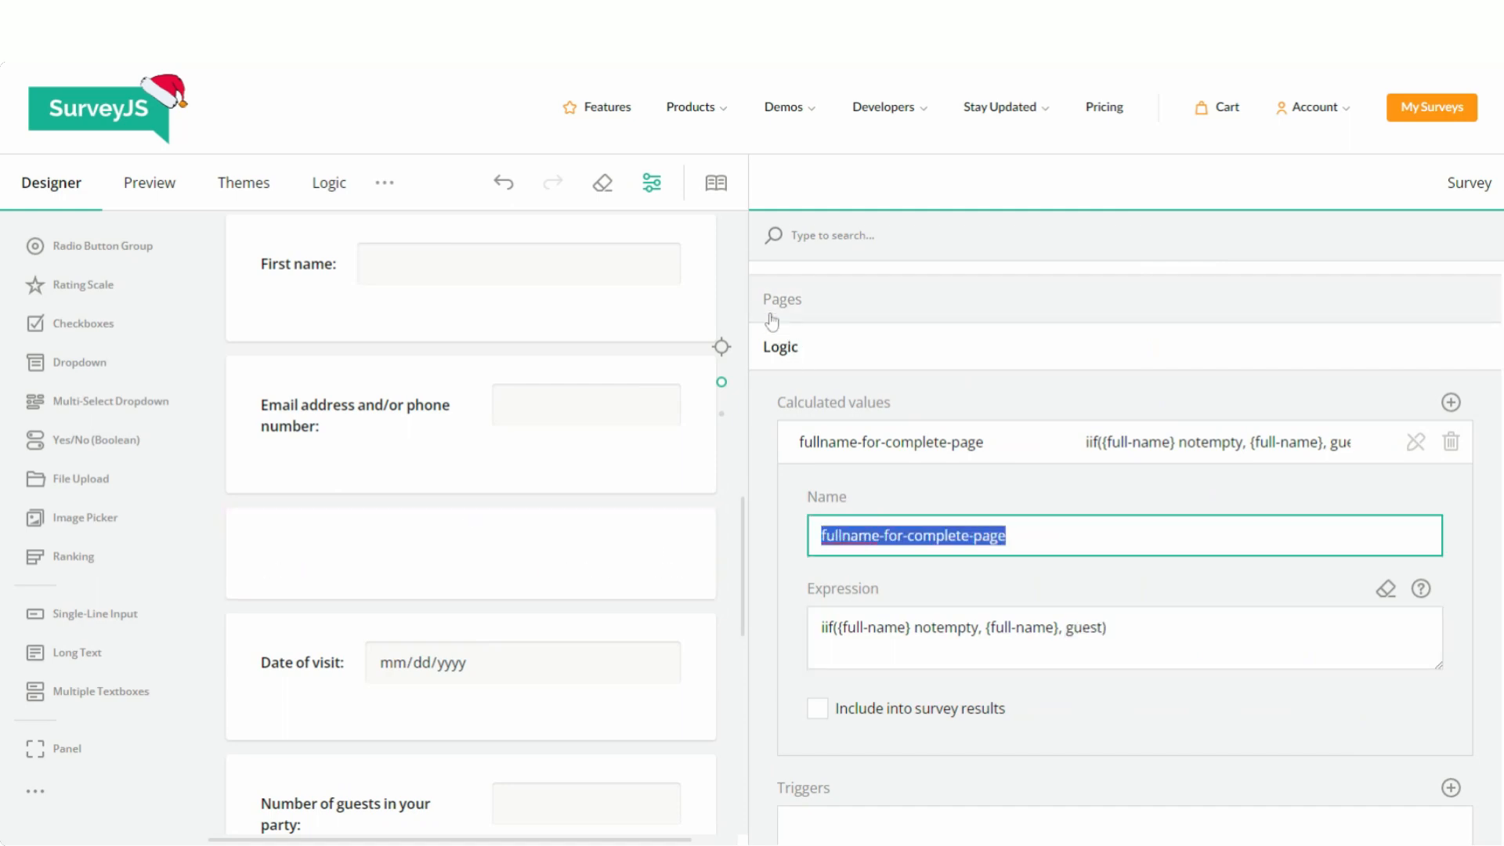
{"action": "left_click_drag", "start_coordinate": [754, 296], "coordinate": [1032, 296]}
{"action": "scroll", "coordinate": [1285, 611], "scroll_direction": "down", "scroll_amount": 10}
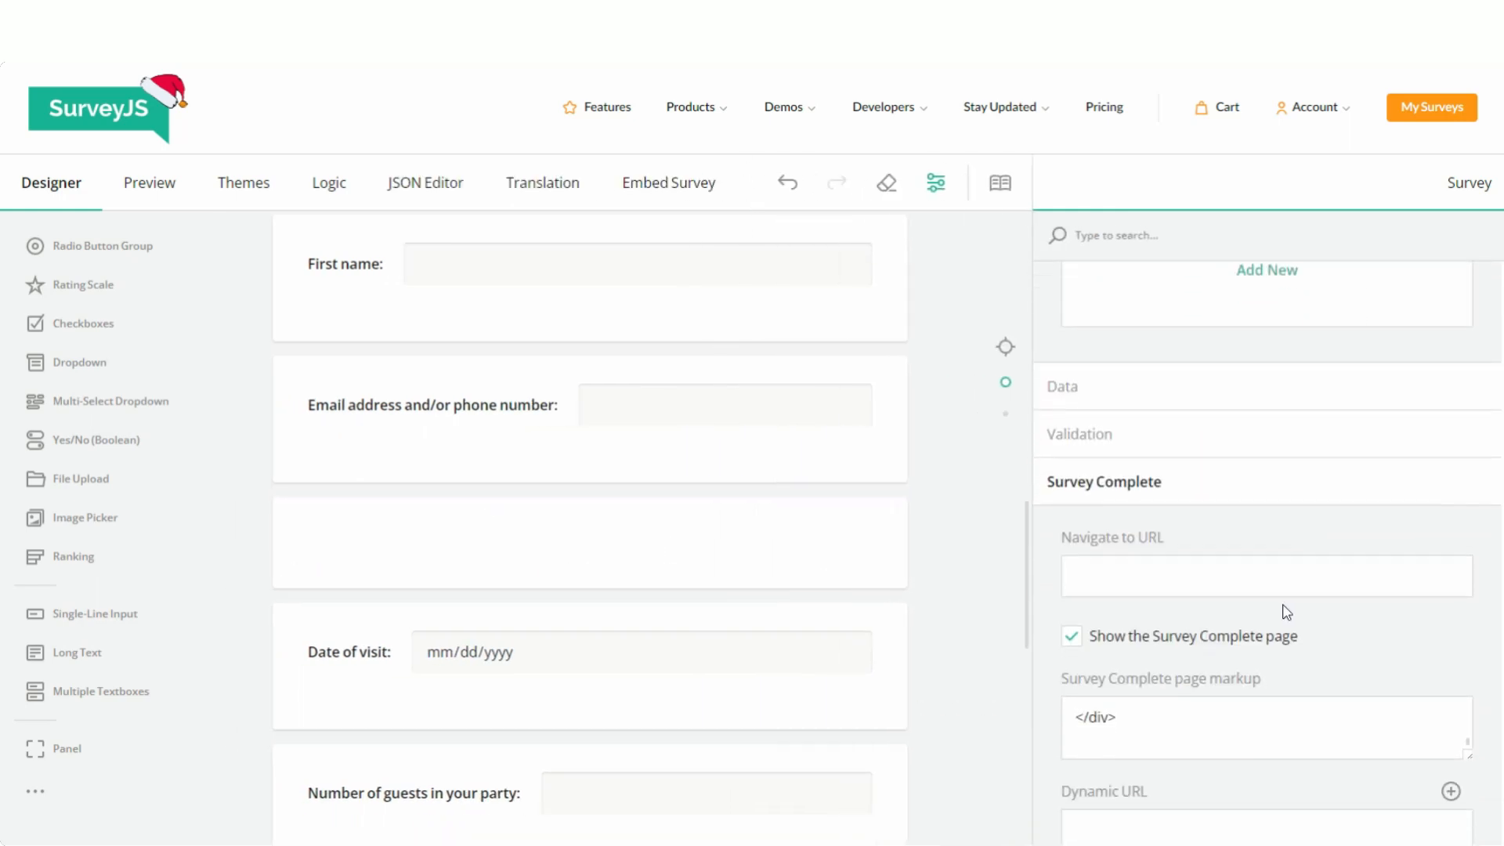
{"action": "scroll", "coordinate": [1343, 642], "scroll_direction": "down", "scroll_amount": 4}
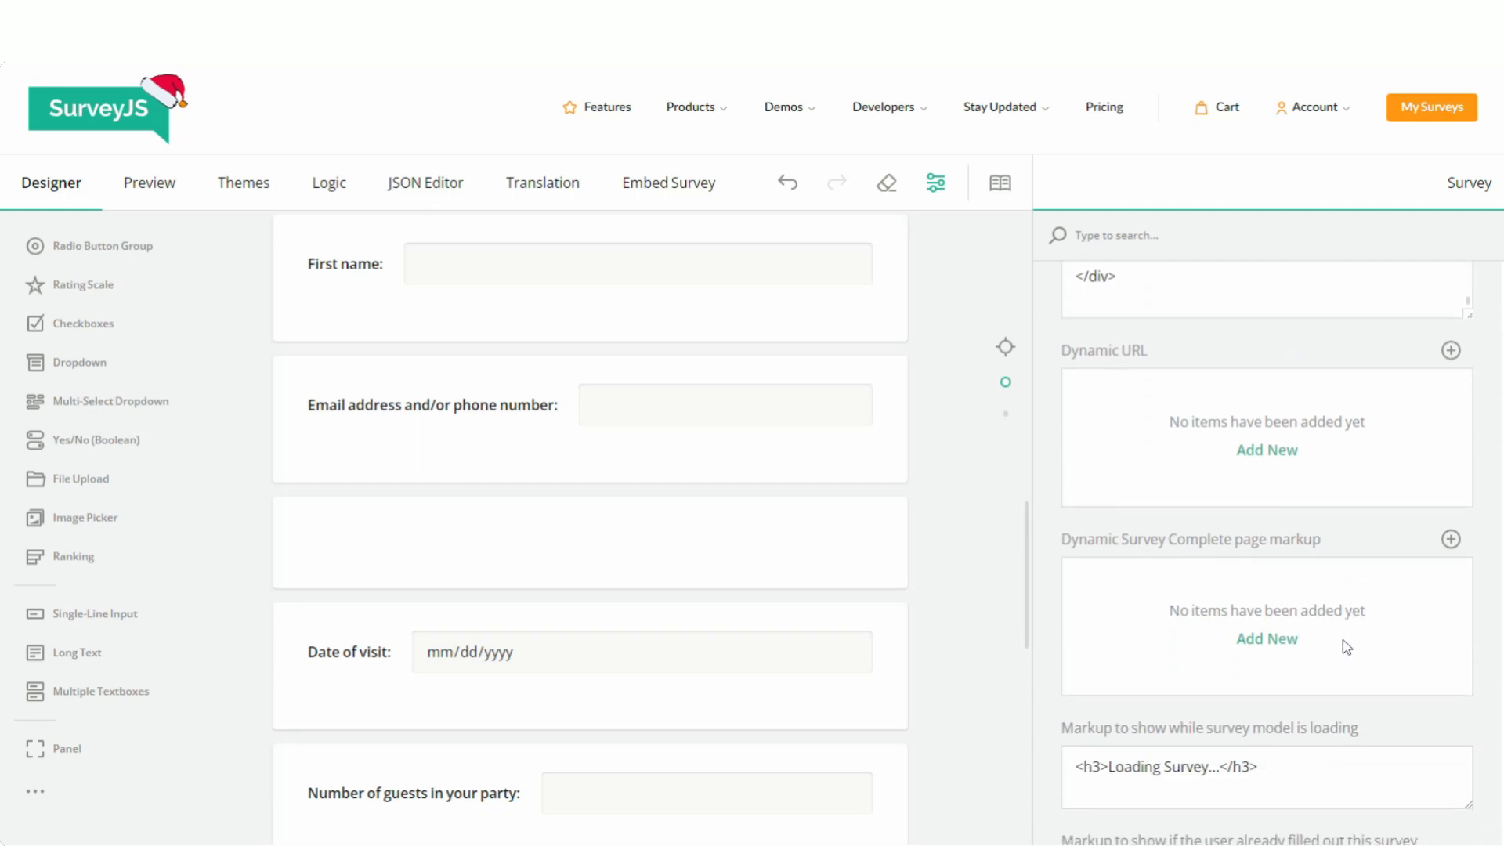
{"action": "scroll", "coordinate": [1335, 638], "scroll_direction": "up", "scroll_amount": 3}
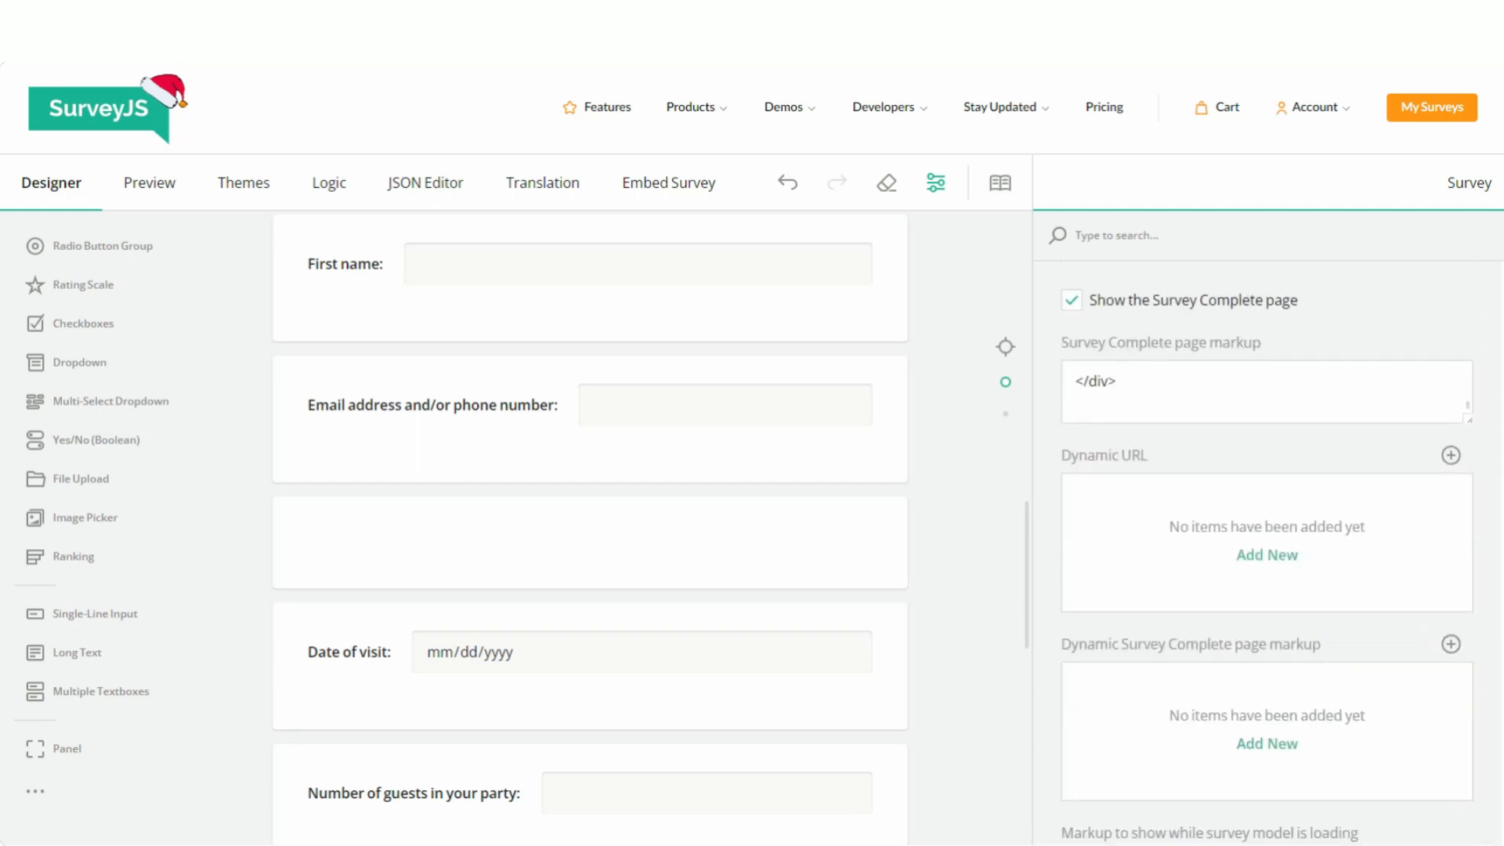
{"action": "left_click_drag", "start_coordinate": [1469, 423], "coordinate": [1480, 691]}
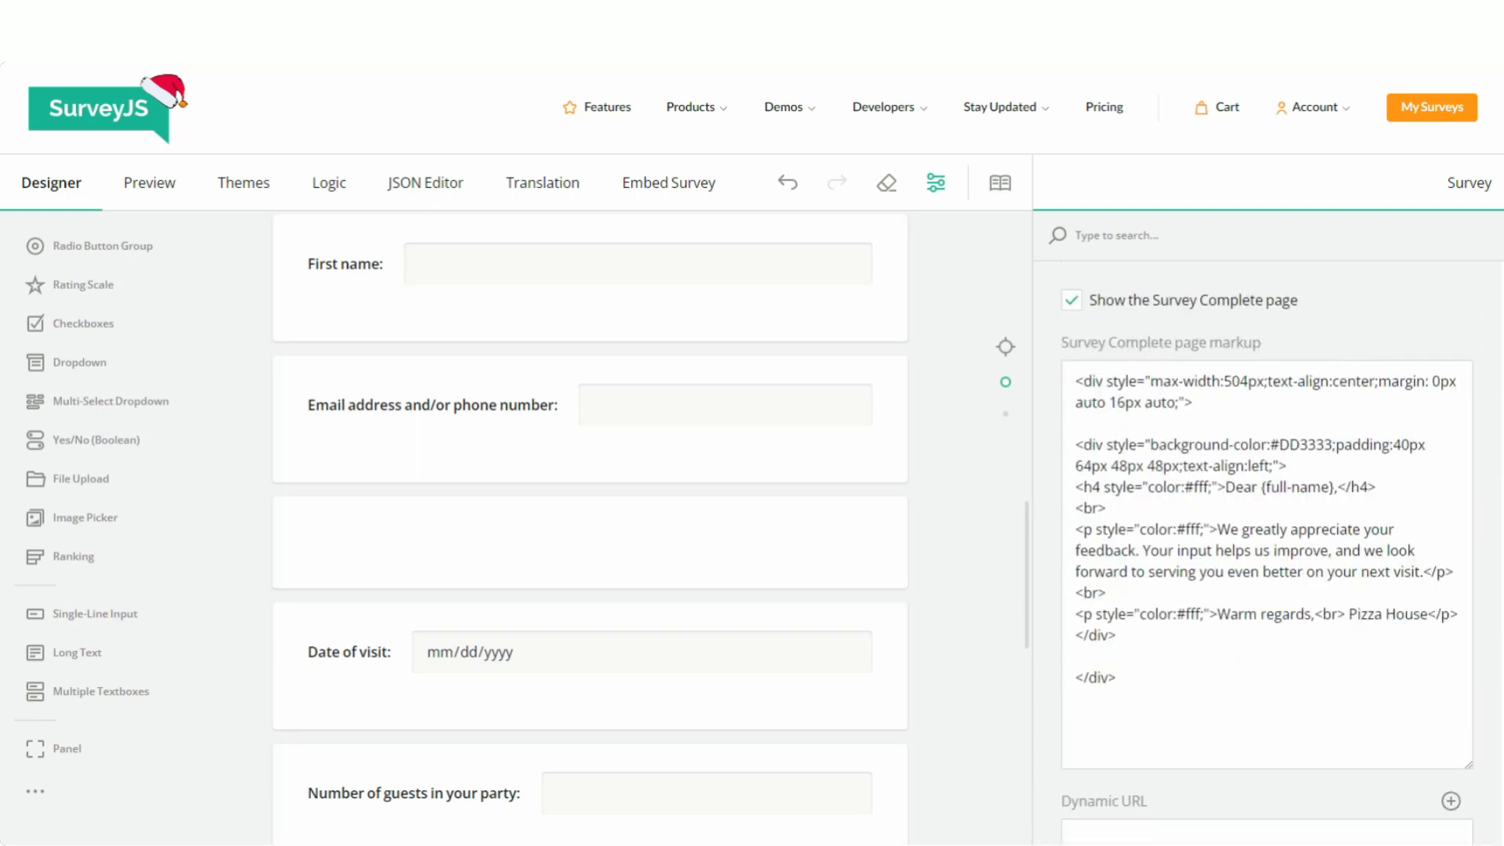
{"action": "left_click_drag", "start_coordinate": [1266, 486], "coordinate": [1333, 487]}
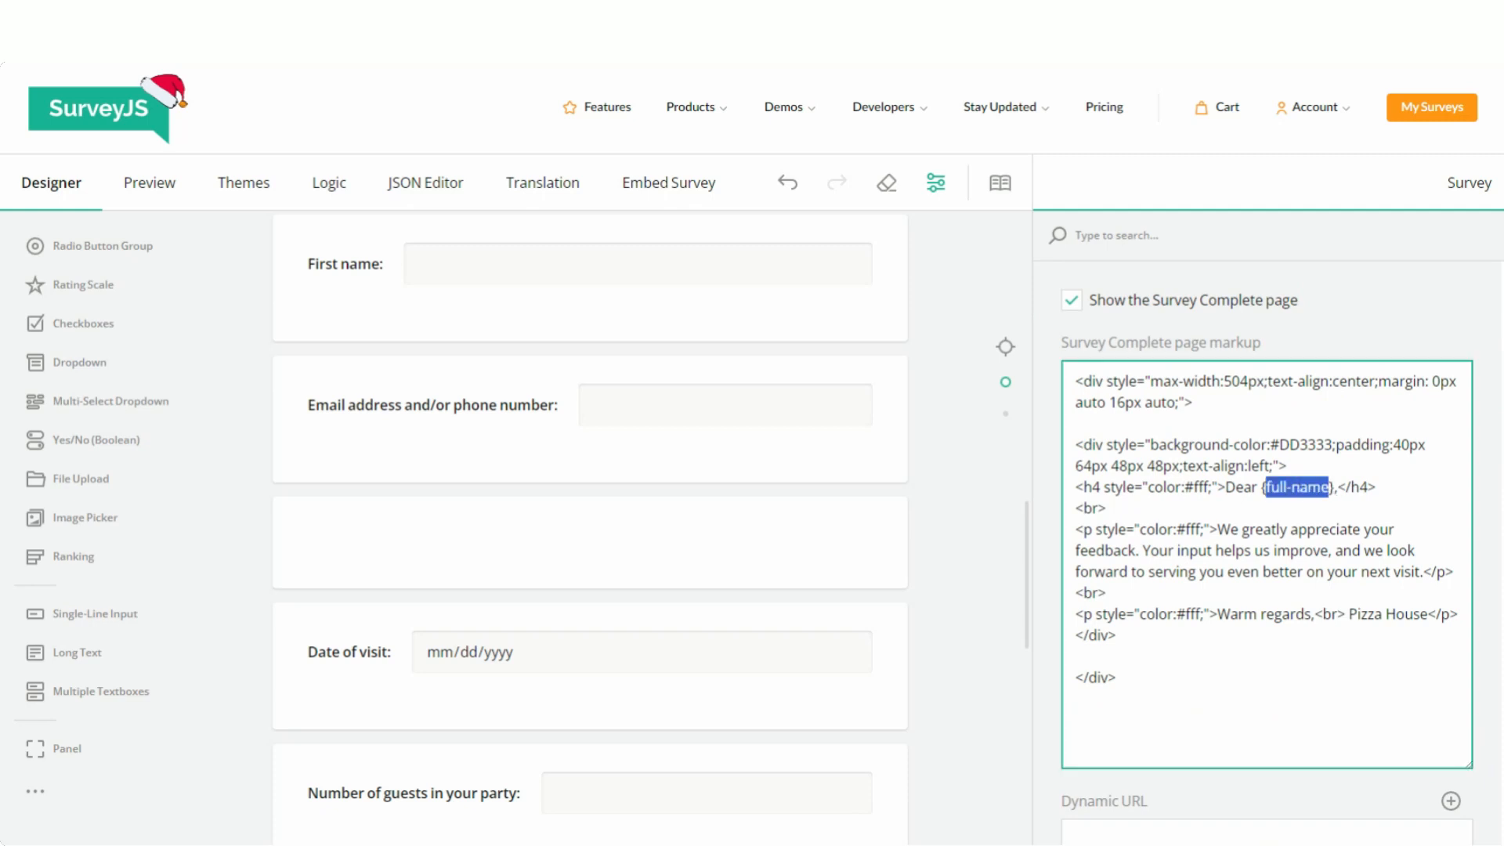
{"action": "key", "text": "ctrl+v"}
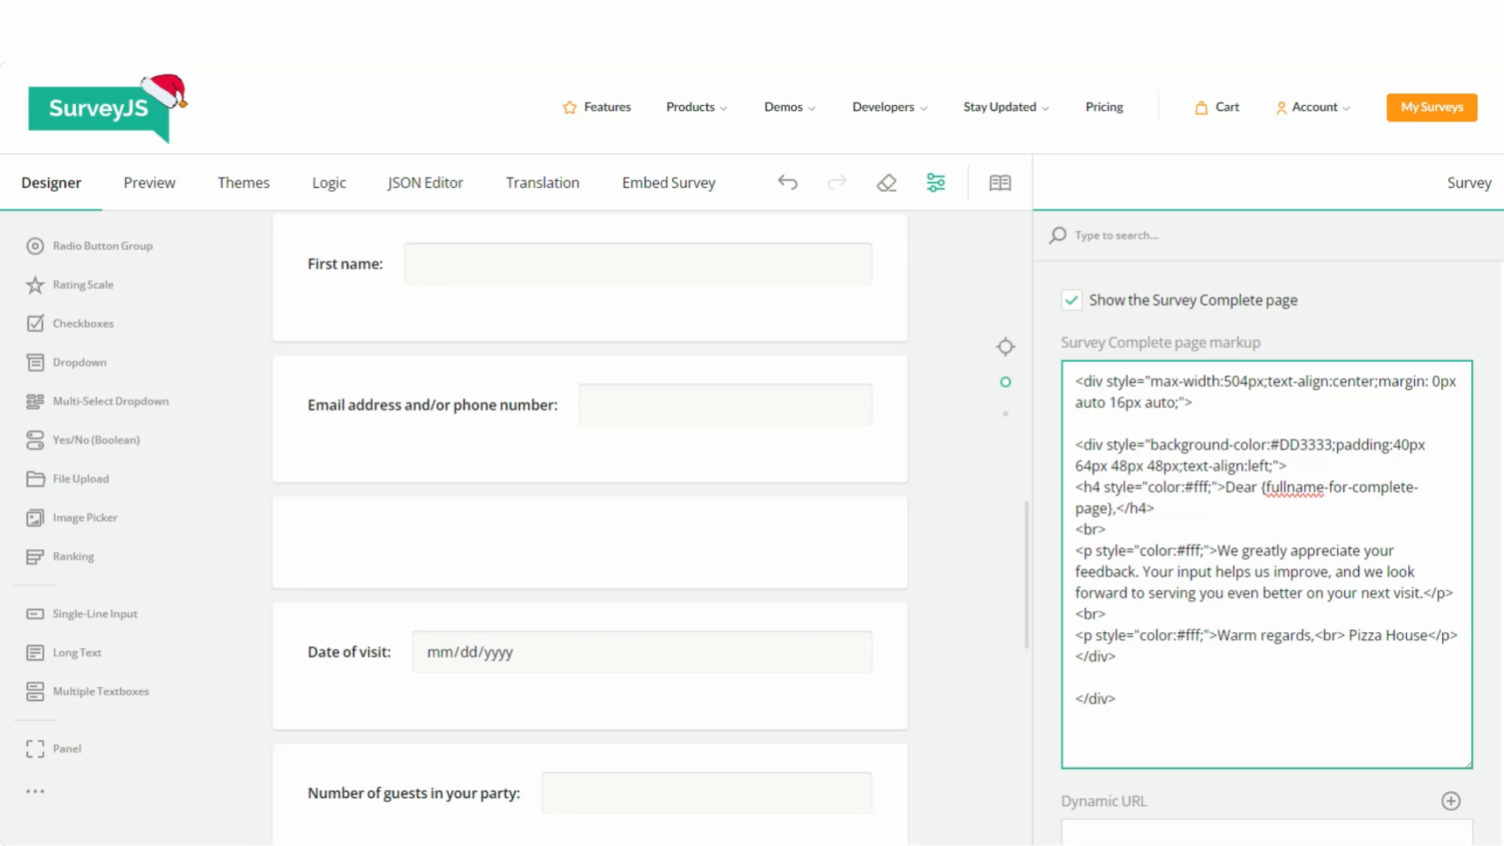
- Preview the feedback survey with the updated Survey Complete page markup
{"action": "left_click", "coordinate": [149, 182]}
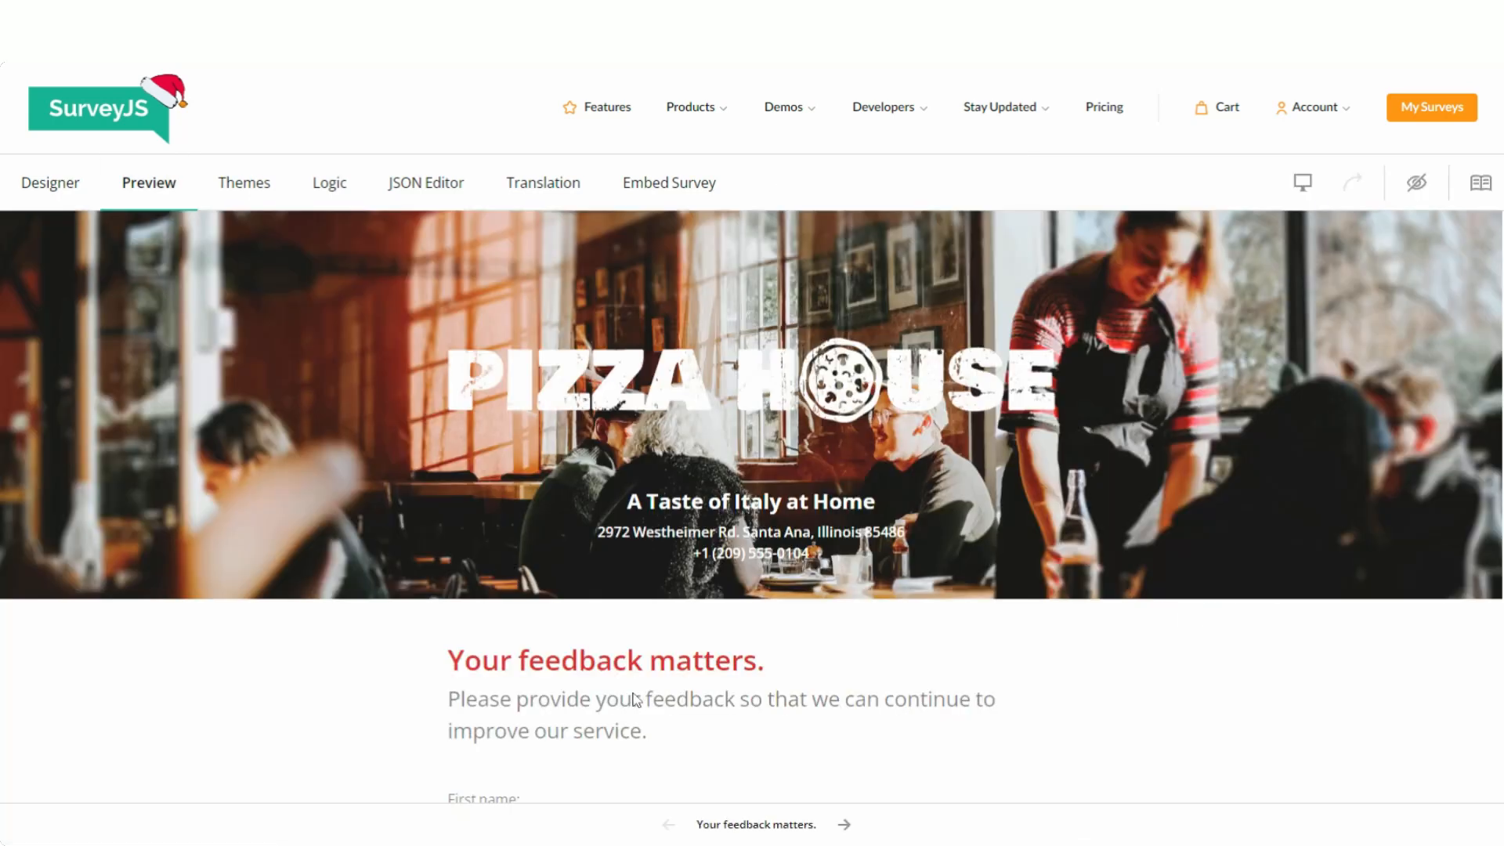
{"action": "scroll", "coordinate": [635, 699], "scroll_direction": "down", "scroll_amount": 5}
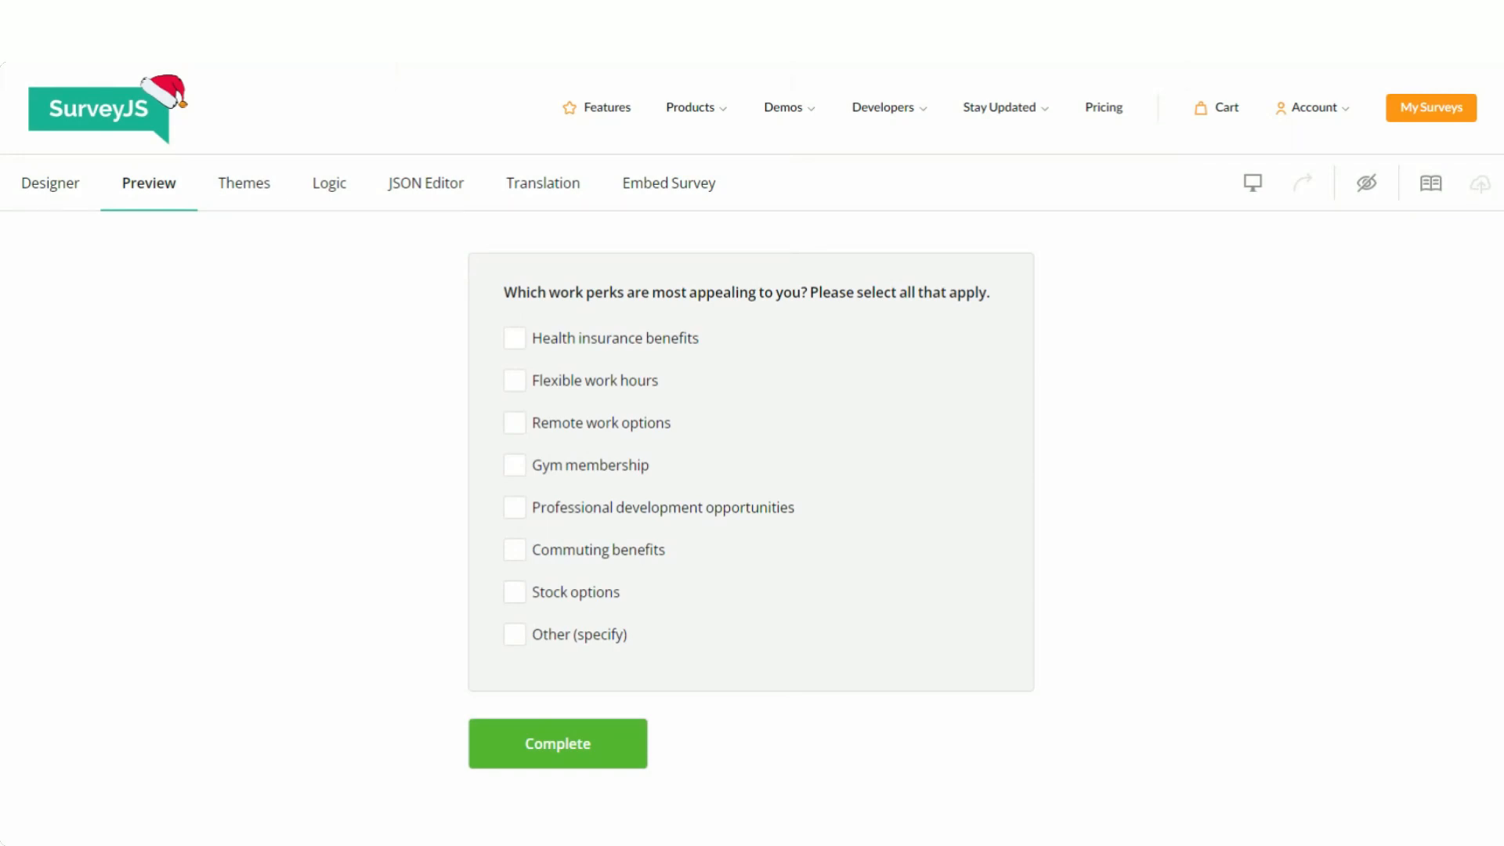
- Select the first four work perks in the survey preview, and rank Flexible work hours first and Remote work options second
{"action": "left_click", "coordinate": [519, 337]}
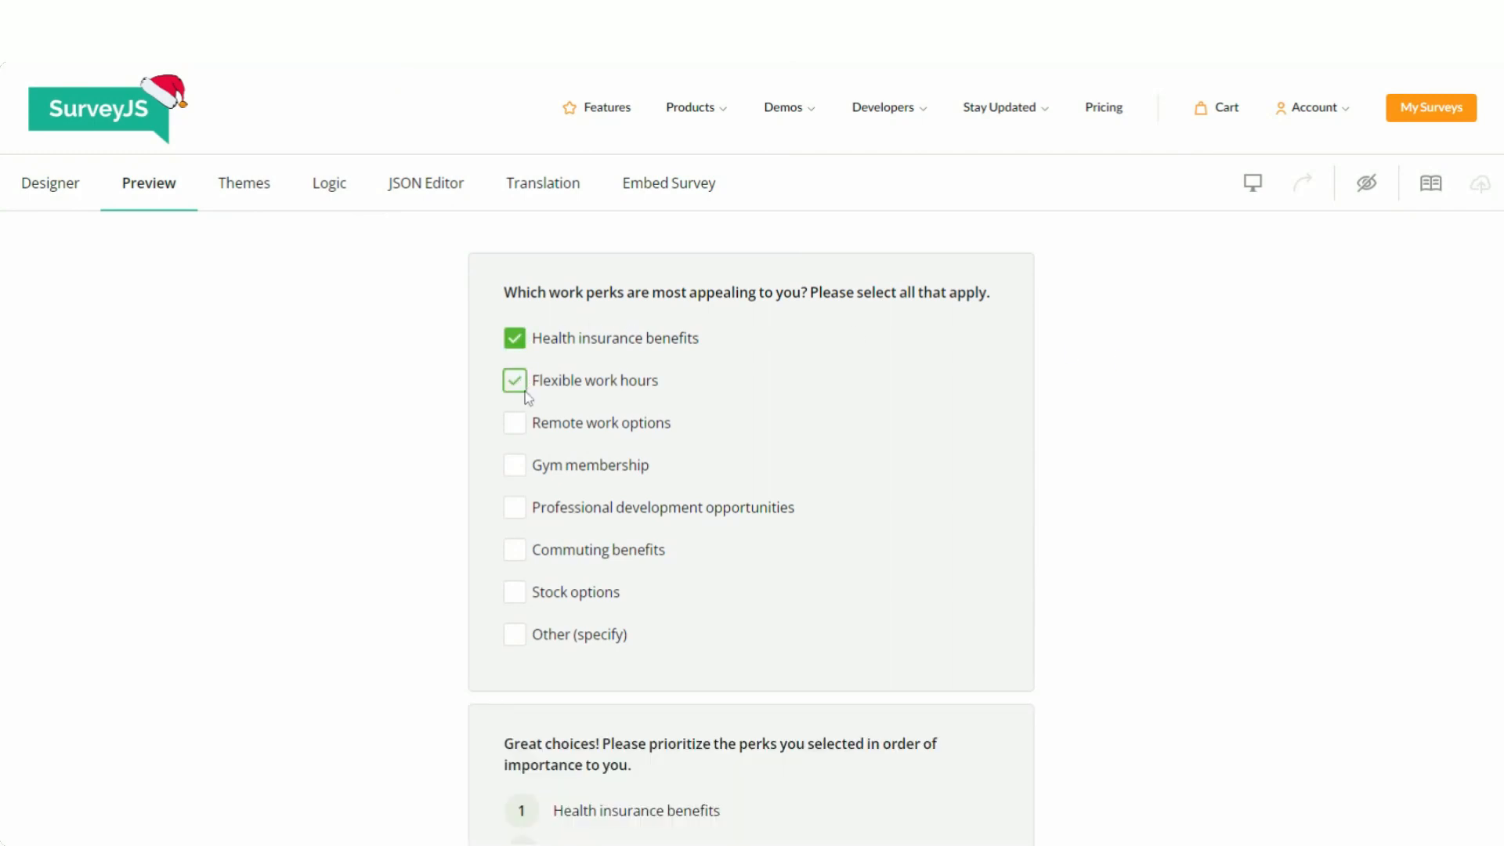
{"action": "left_click", "coordinate": [520, 421]}
{"action": "left_click", "coordinate": [519, 469]}
{"action": "scroll", "coordinate": [483, 492], "scroll_direction": "down", "scroll_amount": 3}
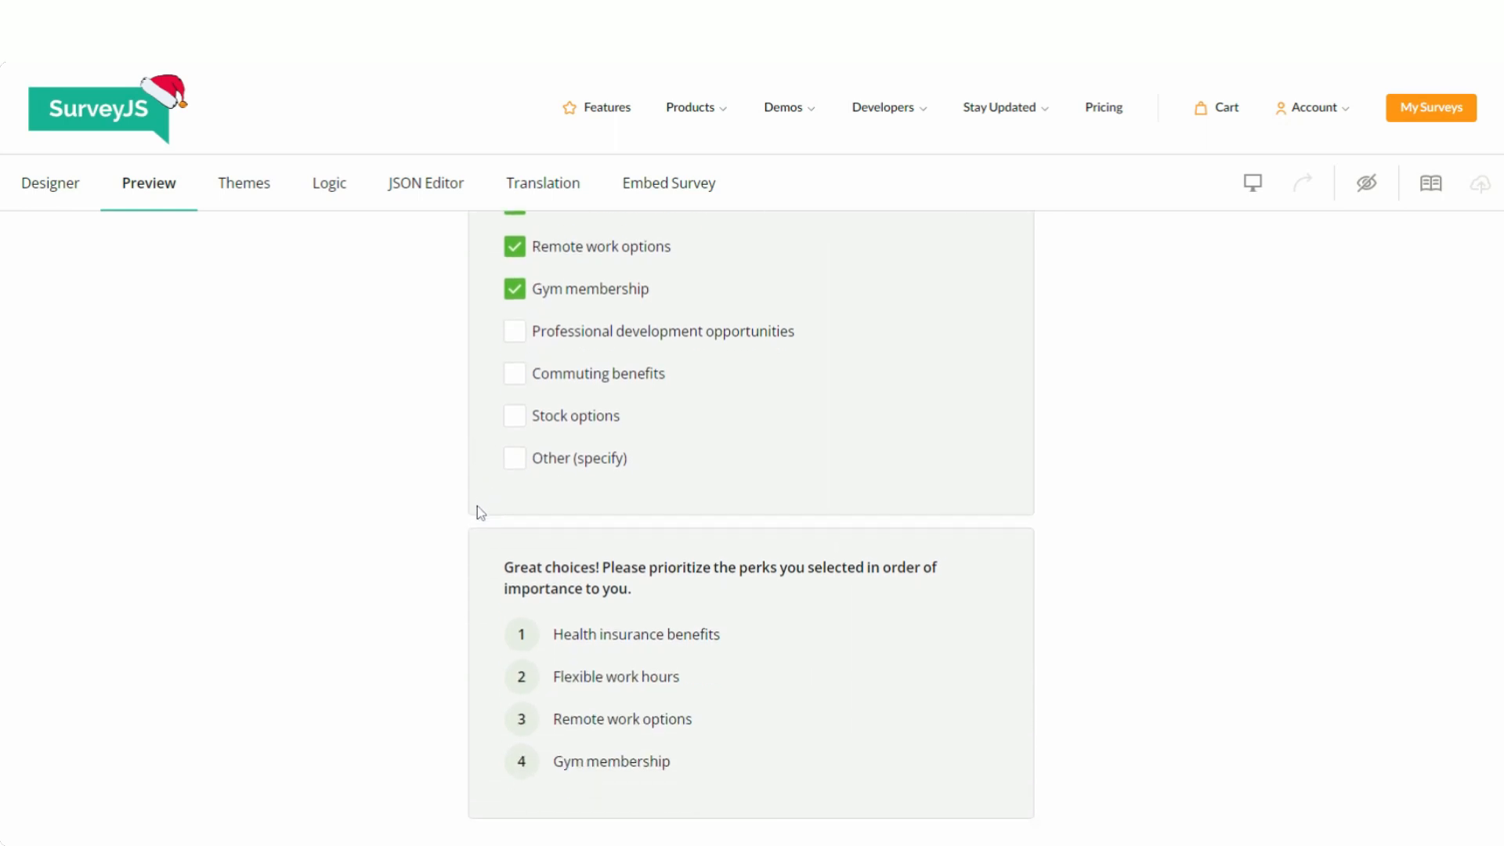
{"action": "left_click_drag", "start_coordinate": [490, 678], "coordinate": [487, 636]}
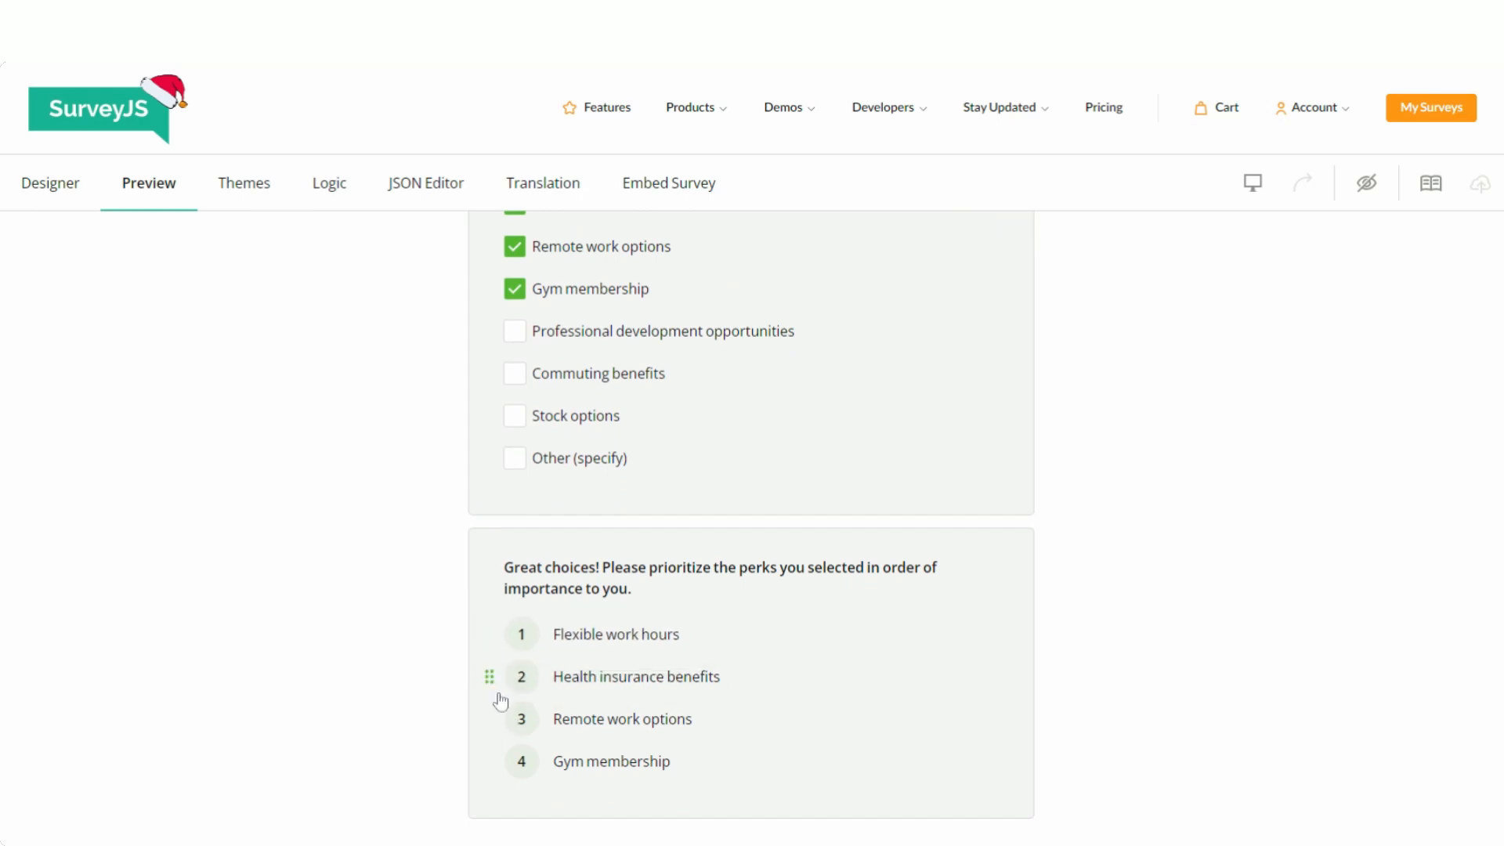
{"action": "left_click_drag", "start_coordinate": [490, 719], "coordinate": [492, 676]}
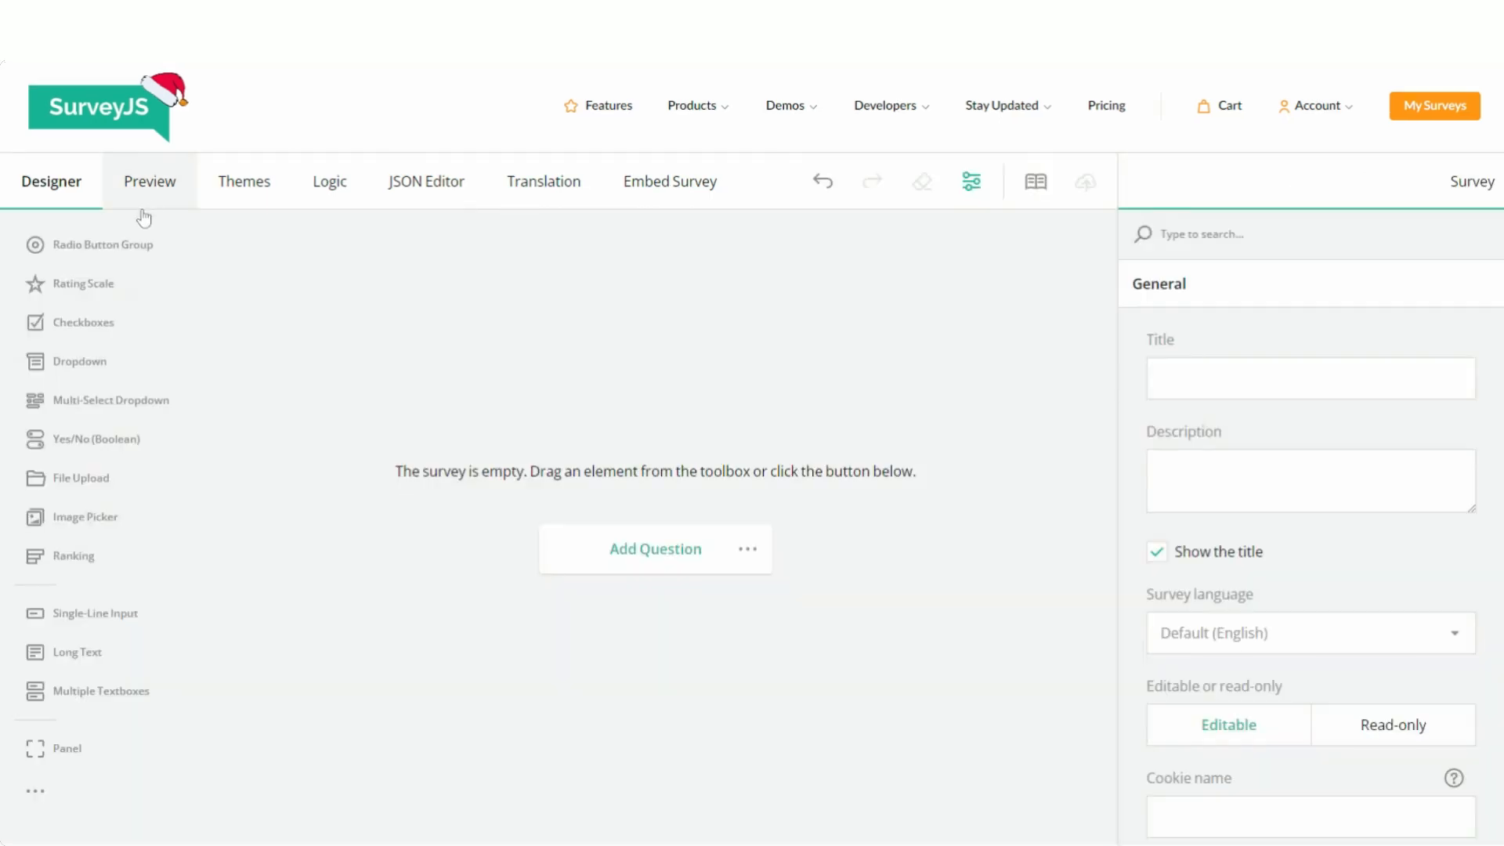
- Add a Checkboxes question to the empty survey, keeping its default title
{"action": "left_click_drag", "start_coordinate": [102, 327], "coordinate": [621, 527]}
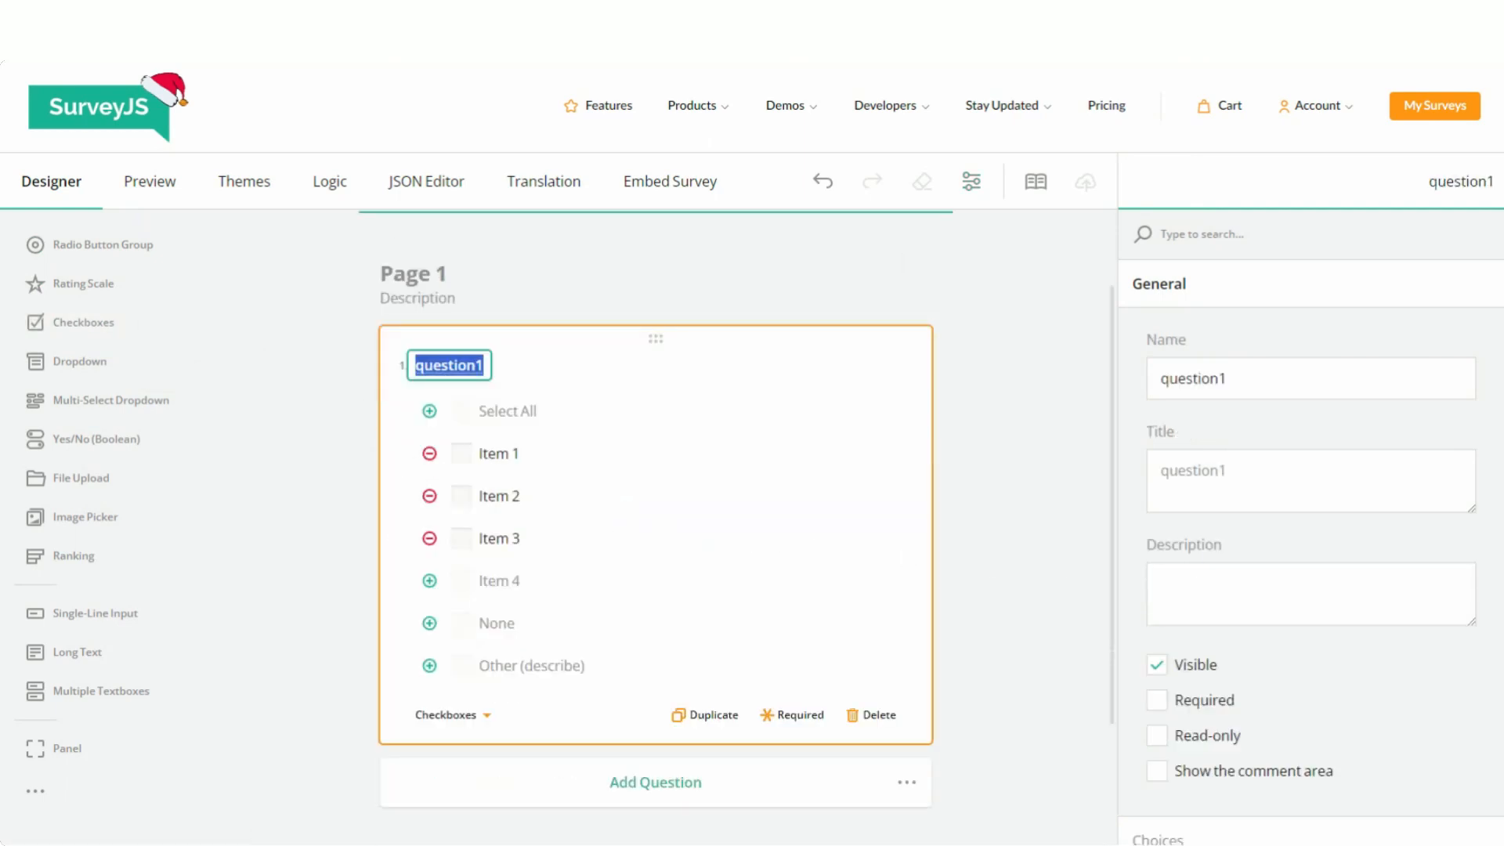
{"action": "left_click", "coordinate": [1188, 66]}
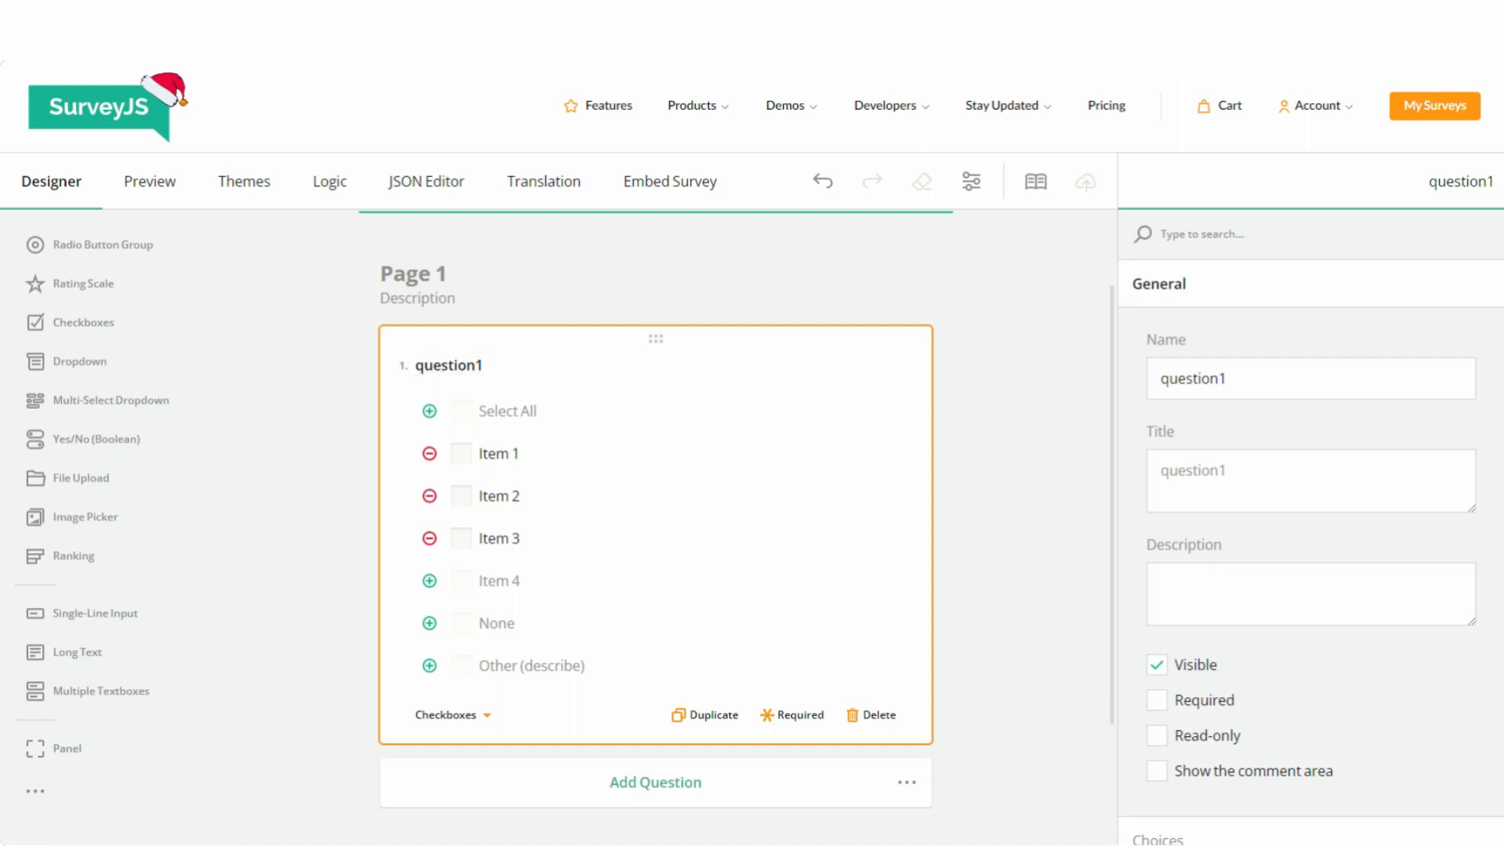
- Title the checkboxes question "Which work perks are most appealing to you? Please select all that apply." and name it work-perks
{"action": "left_click", "coordinate": [416, 366]}
{"action": "left_click_drag", "start_coordinate": [416, 366], "coordinate": [485, 366]}
{"action": "type", "text": "Which work perks are most appealing to you? Please select all that apply."}
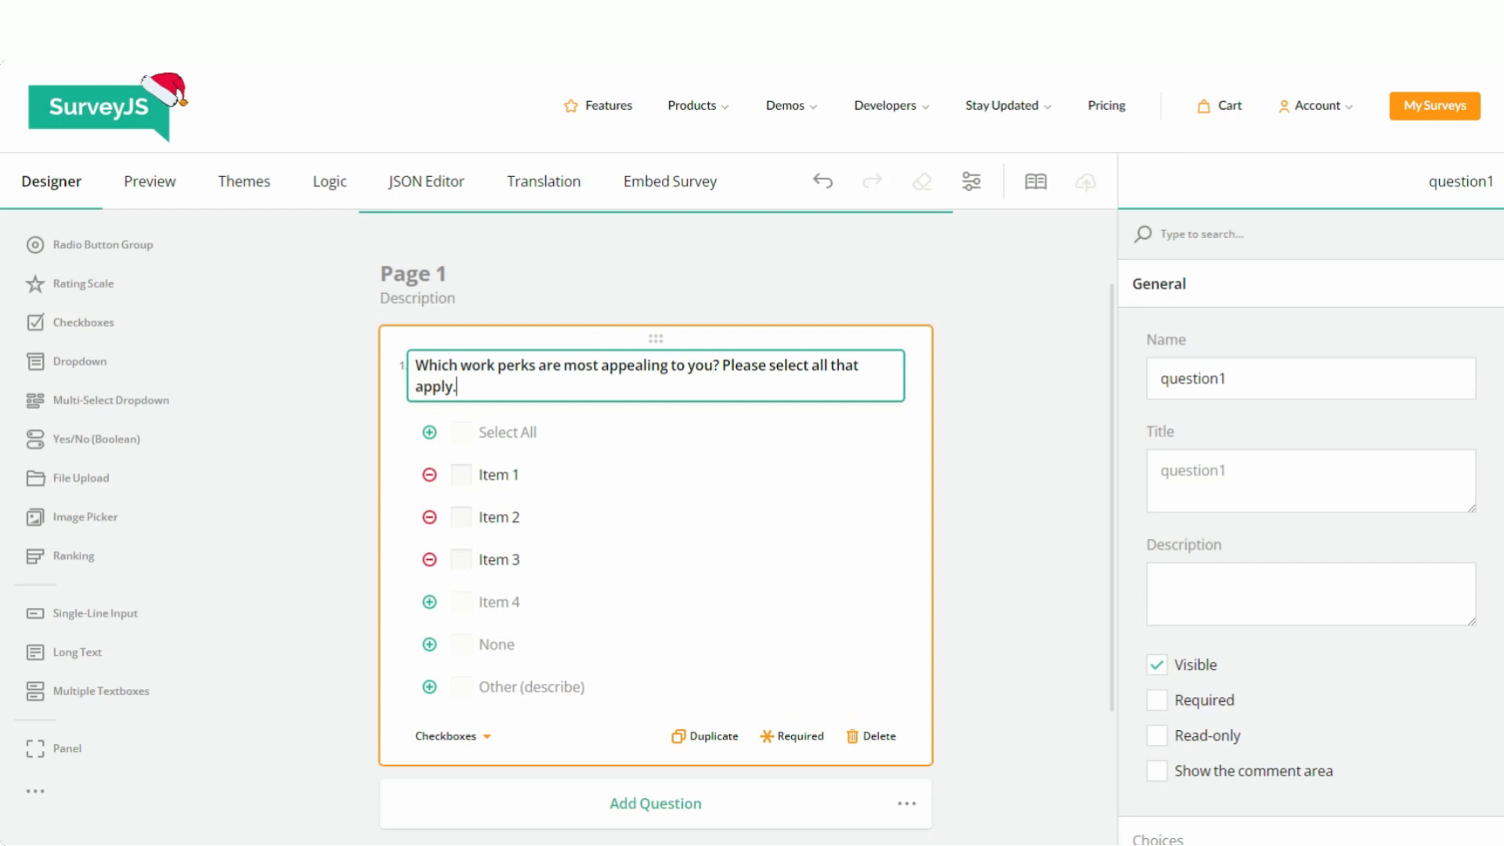
{"action": "key", "text": "Return"}
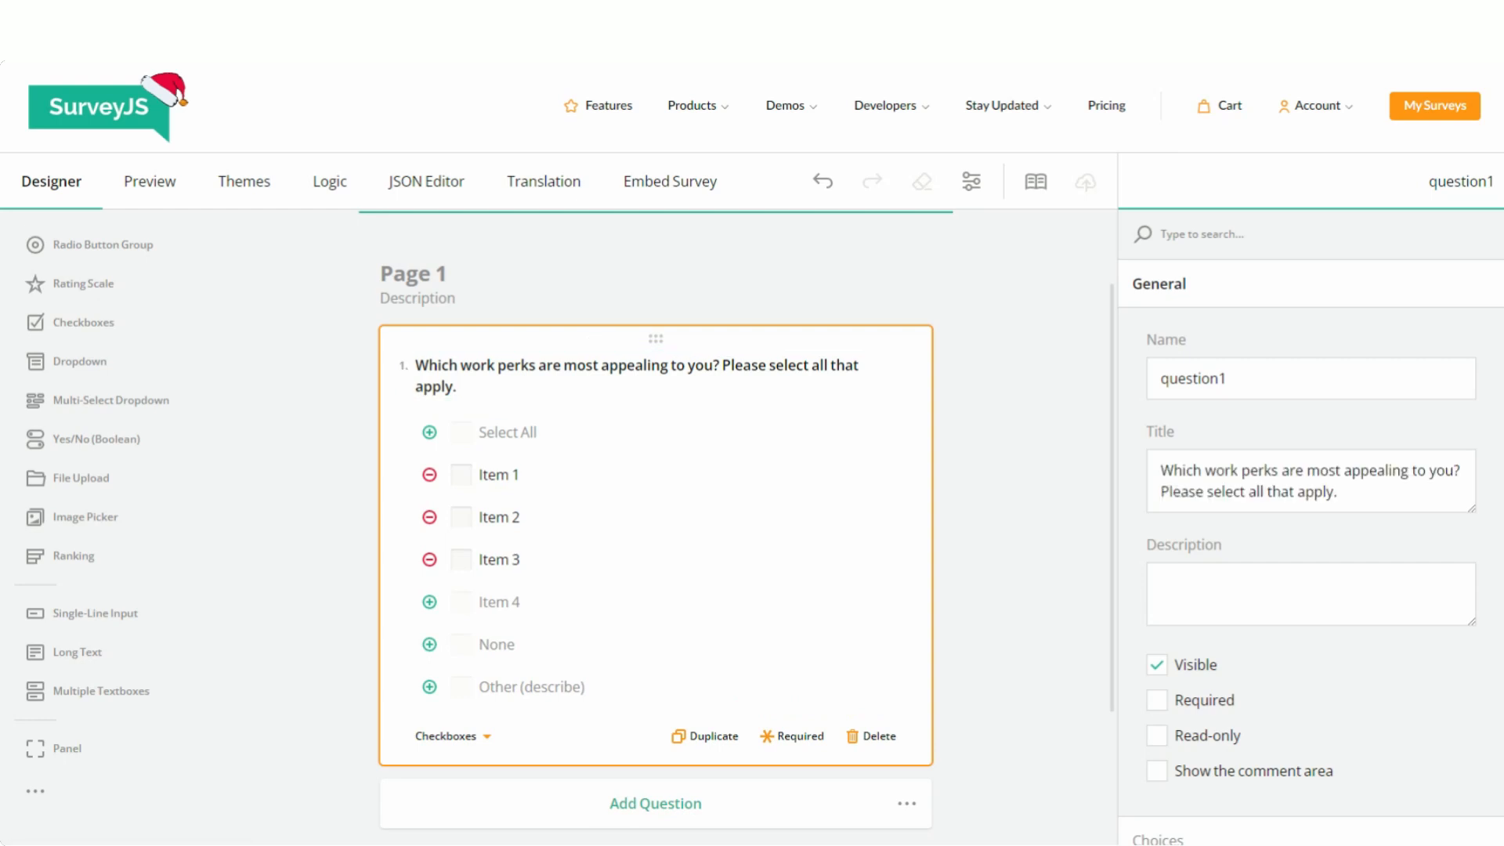
{"action": "double_click", "coordinate": [1193, 378]}
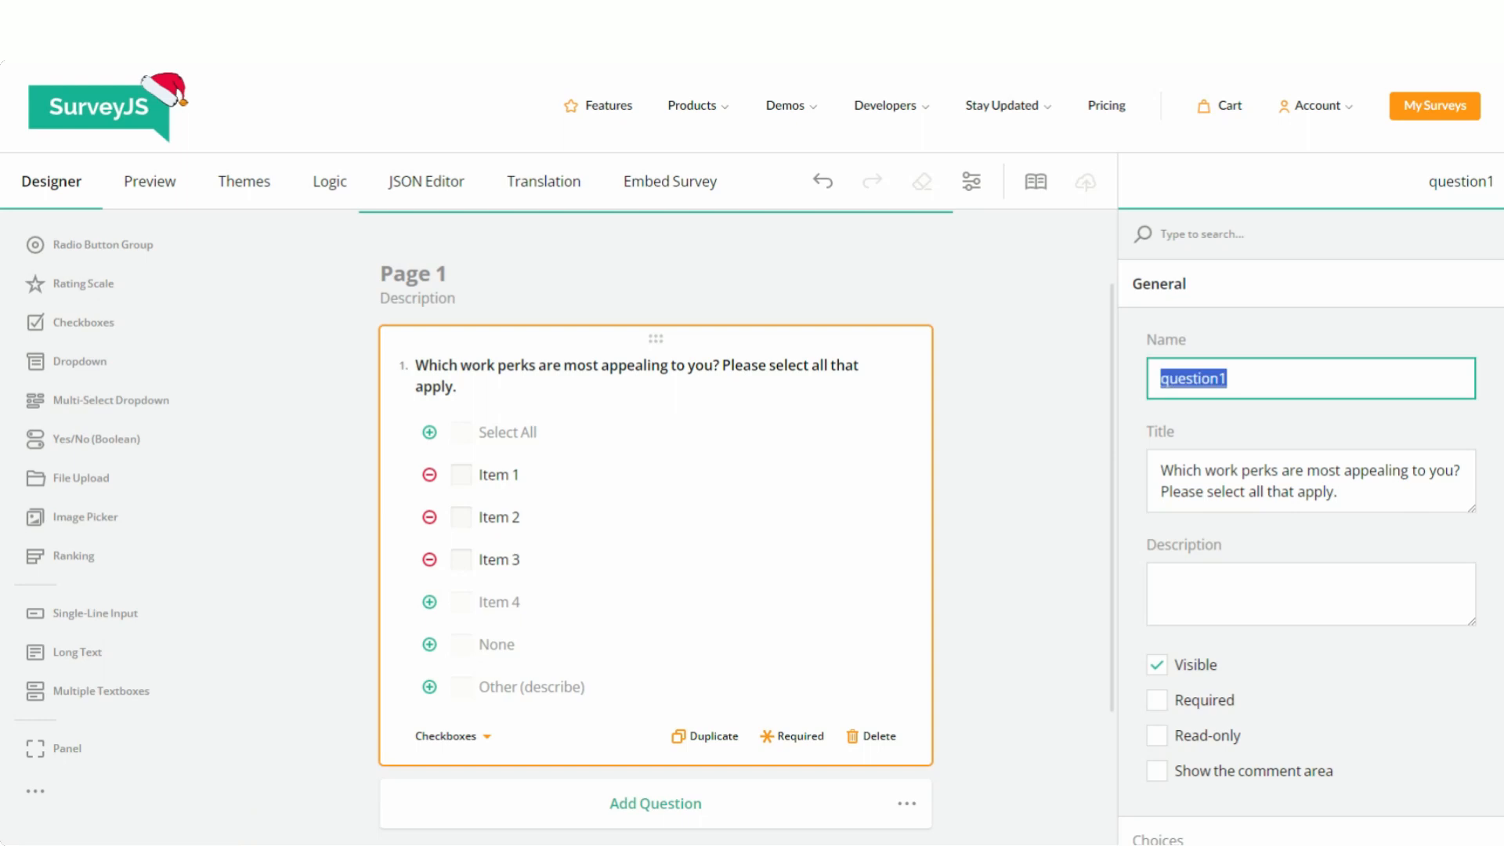
{"action": "type", "text": "work-perks"}
{"action": "key", "text": "Tab"}
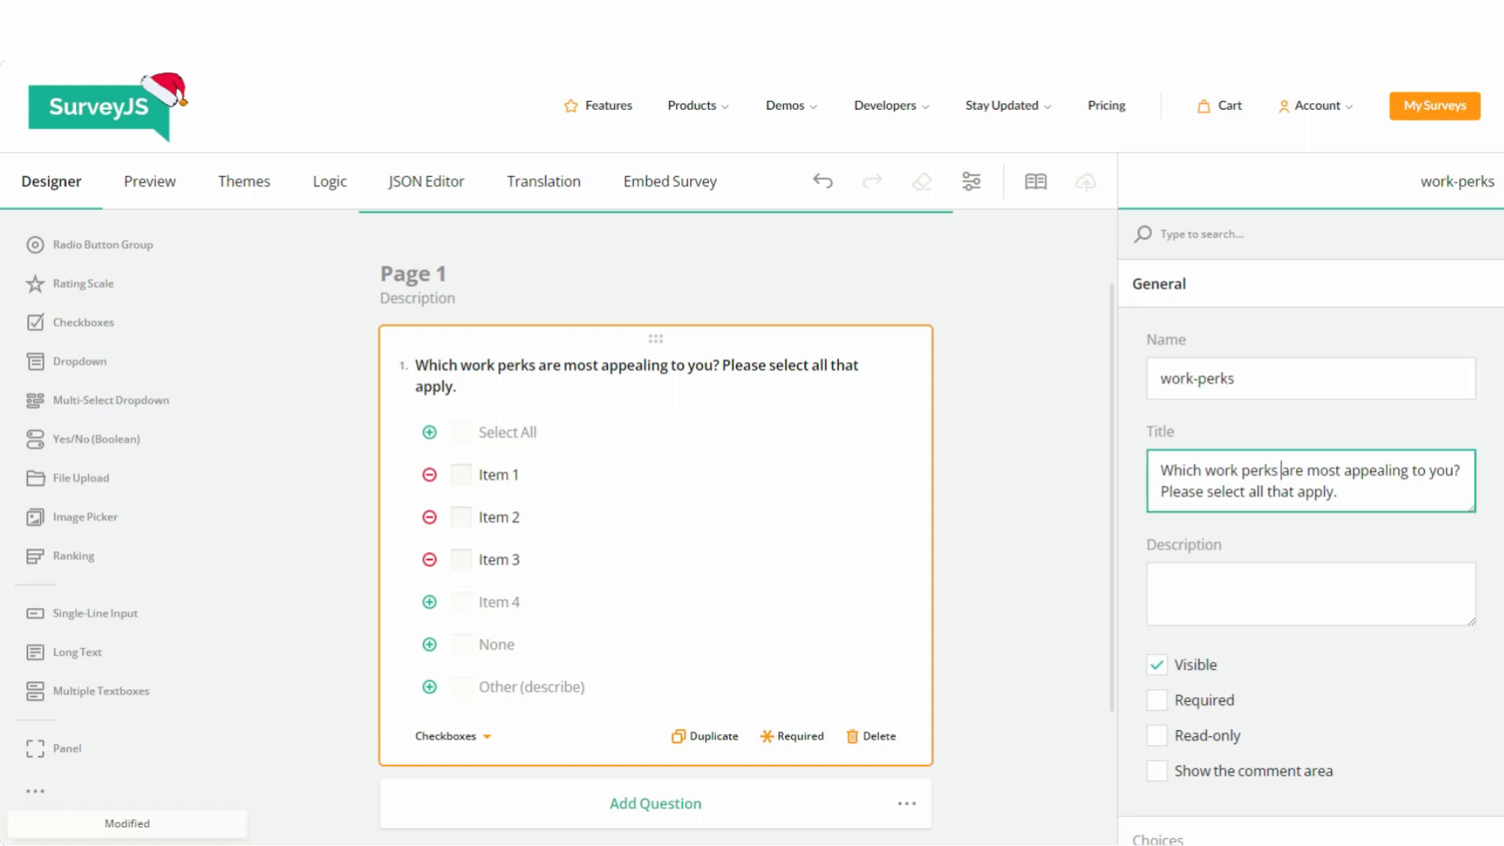
- Replace the question's choices with Health insurance benefits, Flexible work hours, Remote work options, Gym membership, Professional development opportunities, Commuting benefits and Stock options
{"action": "scroll", "coordinate": [1311, 548], "scroll_direction": "down", "scroll_amount": 3}
{"action": "left_click", "coordinate": [1273, 607]}
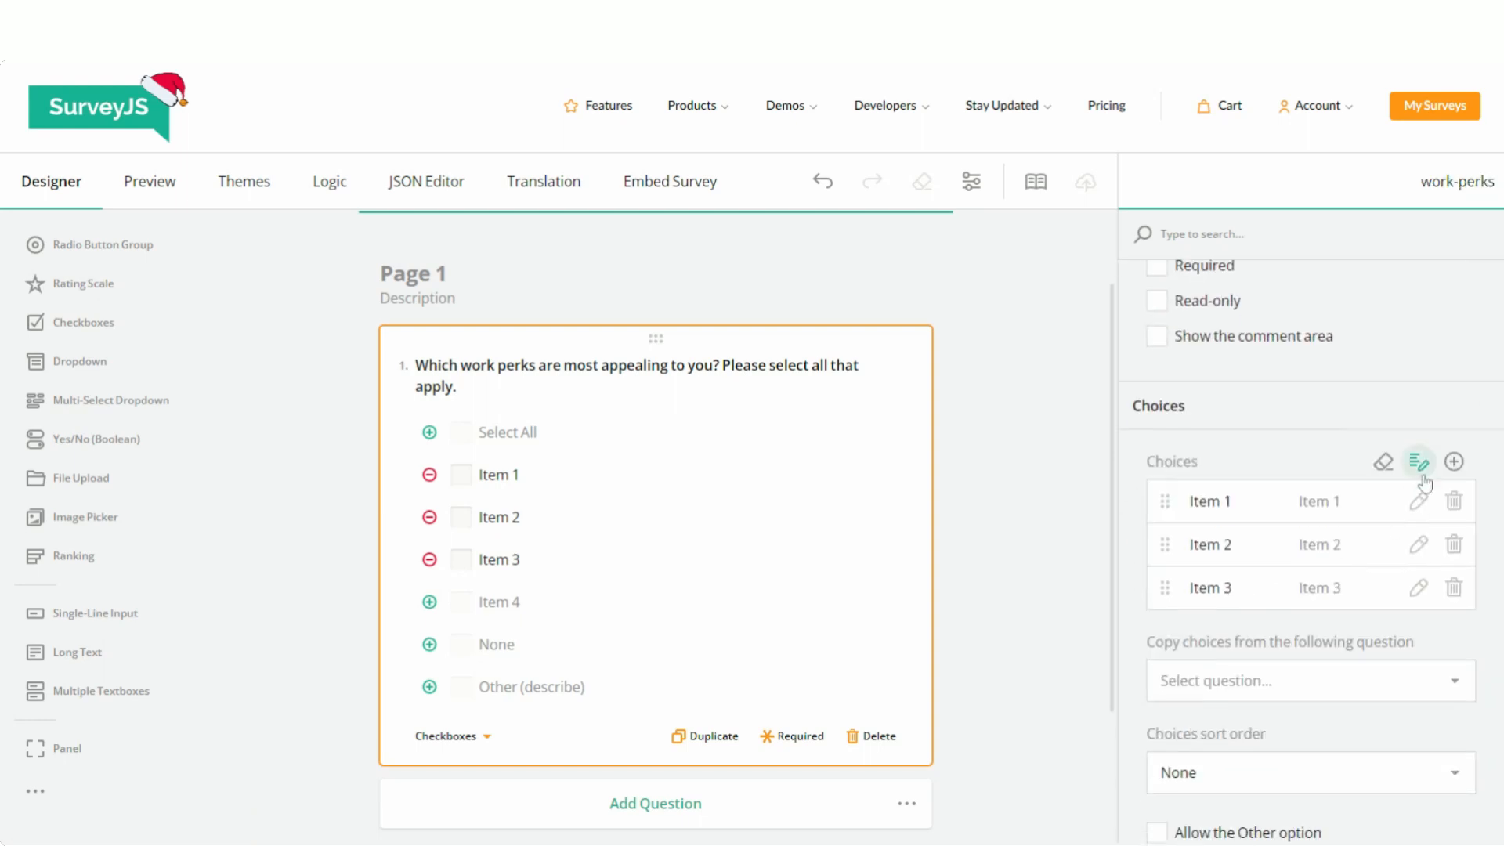
{"action": "left_click", "coordinate": [1418, 461]}
{"action": "key", "text": "ctrl+a"}
{"action": "type", "text": "Health insurance benefits Flexible work hours Remote work options Gym membership Professional development opportunities Commuting benefits Stock options"}
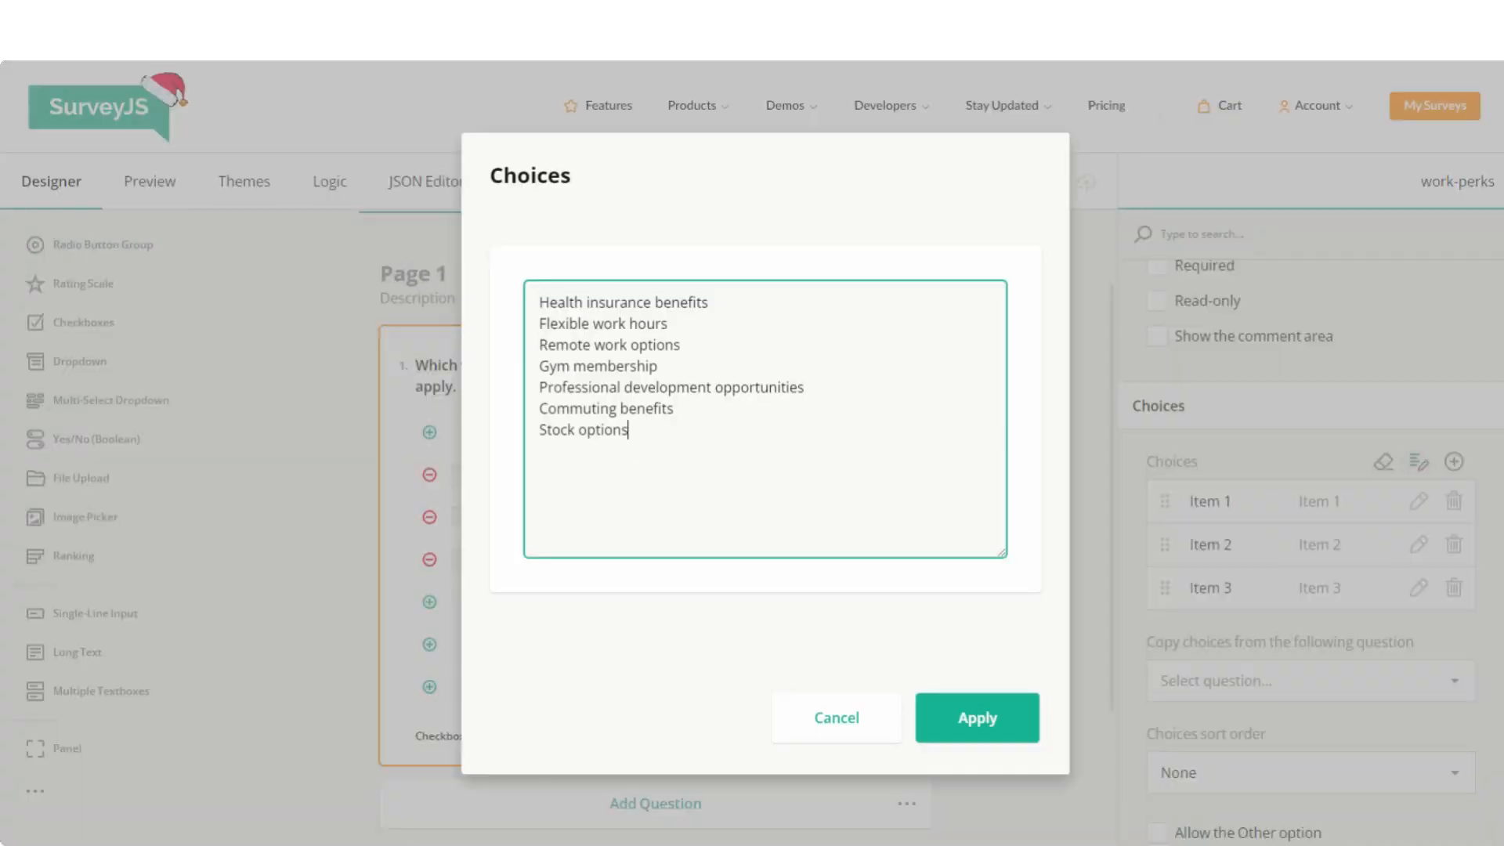
{"action": "left_click", "coordinate": [973, 715]}
{"action": "scroll", "coordinate": [961, 712], "scroll_direction": "down", "scroll_amount": 2}
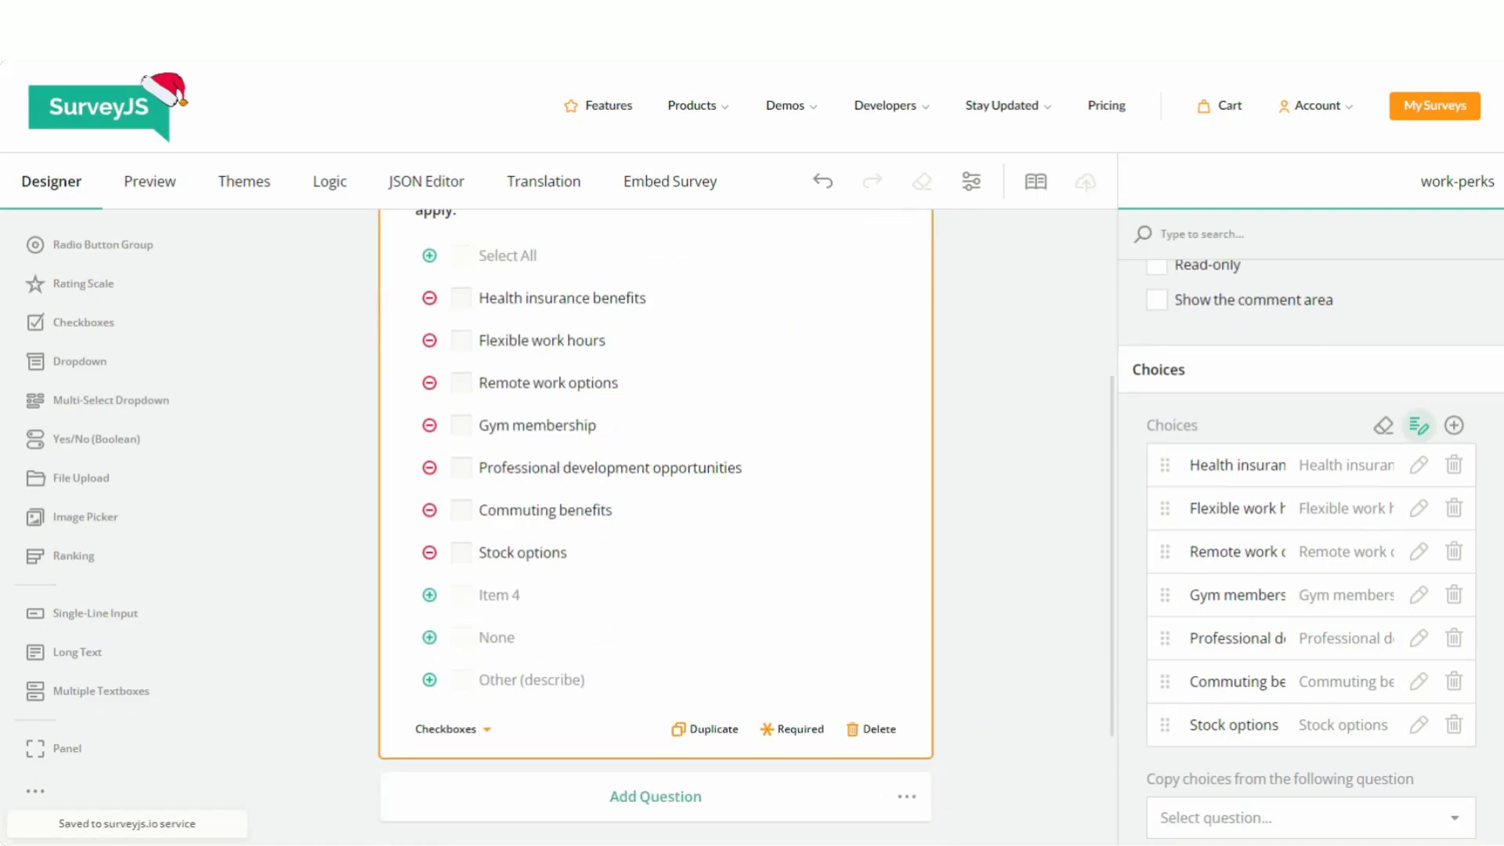
- Allow the Other option for the work-perks question and set its text to "Other (specify)"
{"action": "scroll", "coordinate": [1155, 578], "scroll_direction": "down", "scroll_amount": 5}
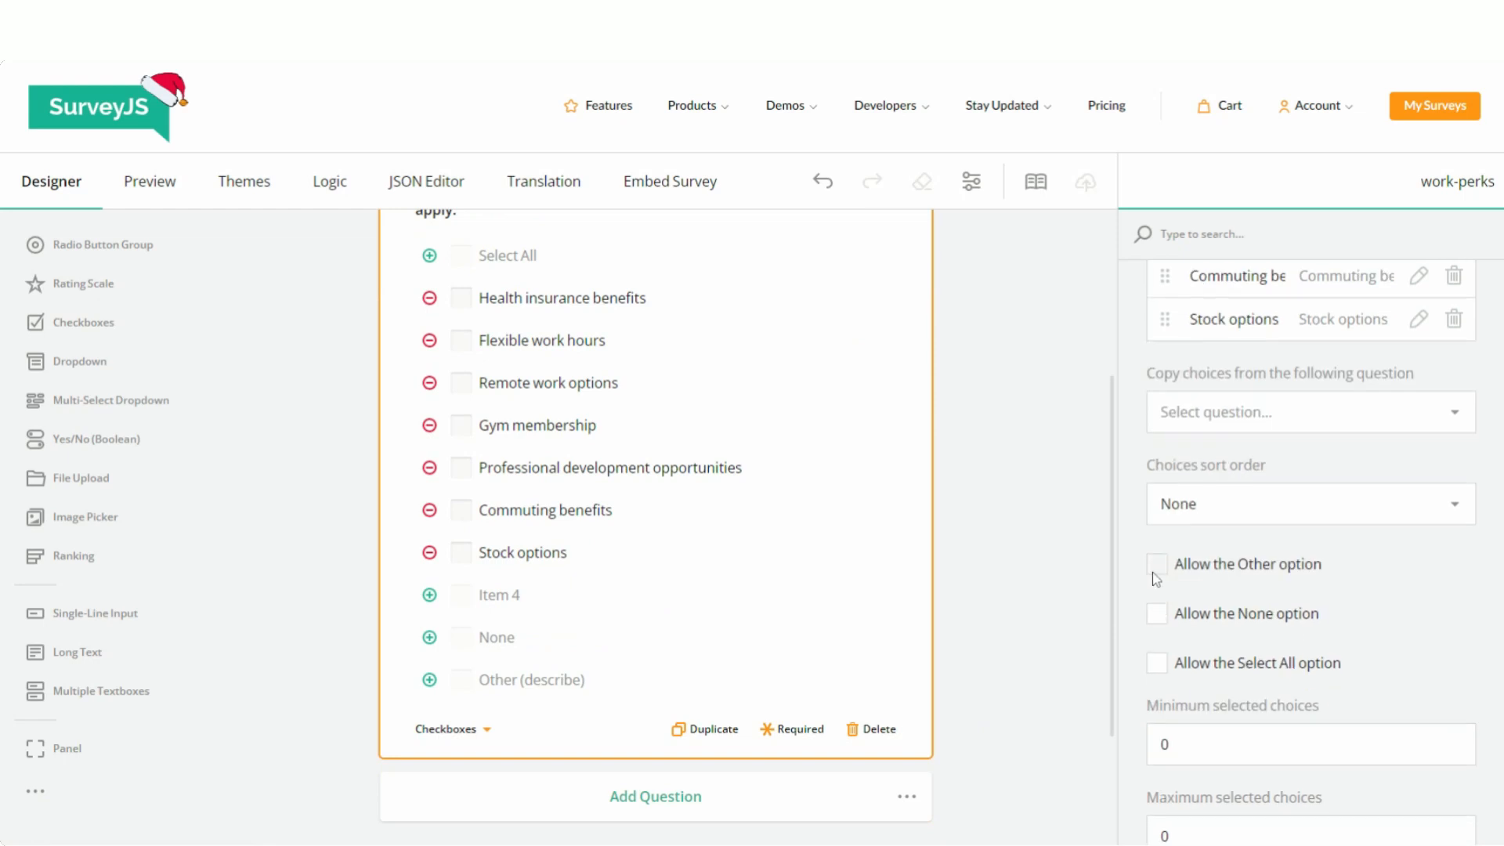
{"action": "left_click", "coordinate": [1157, 566]}
{"action": "left_click_drag", "start_coordinate": [1206, 644], "coordinate": [1255, 644]}
{"action": "type", "text": "specify"}
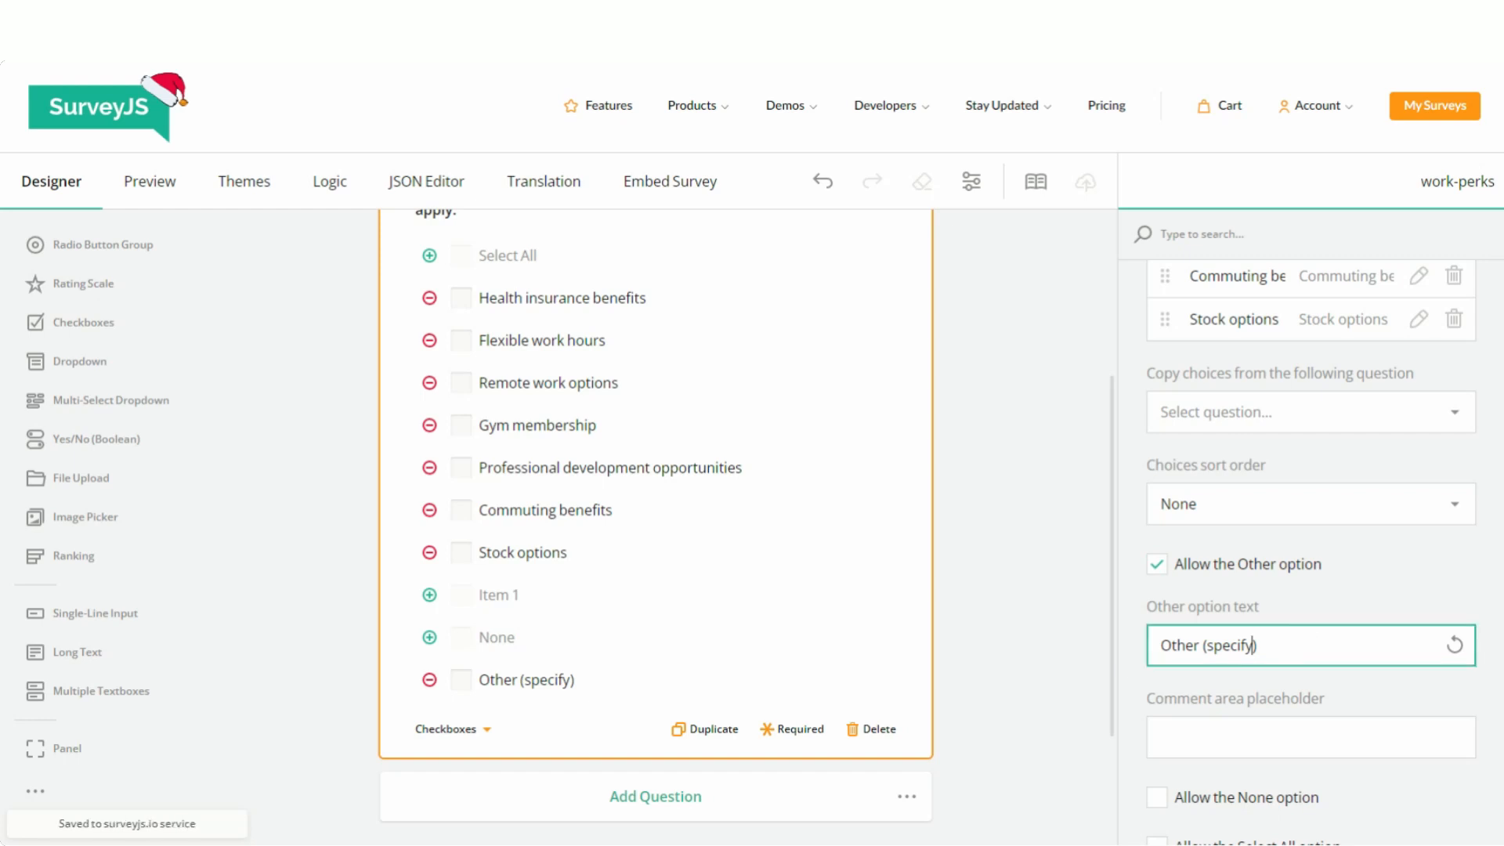
- Add a second question to Page 1 titled "Great choices! Please prioritize the perks you selected in order of importance to you."
{"action": "scroll", "coordinate": [1011, 685], "scroll_direction": "down", "scroll_amount": 1}
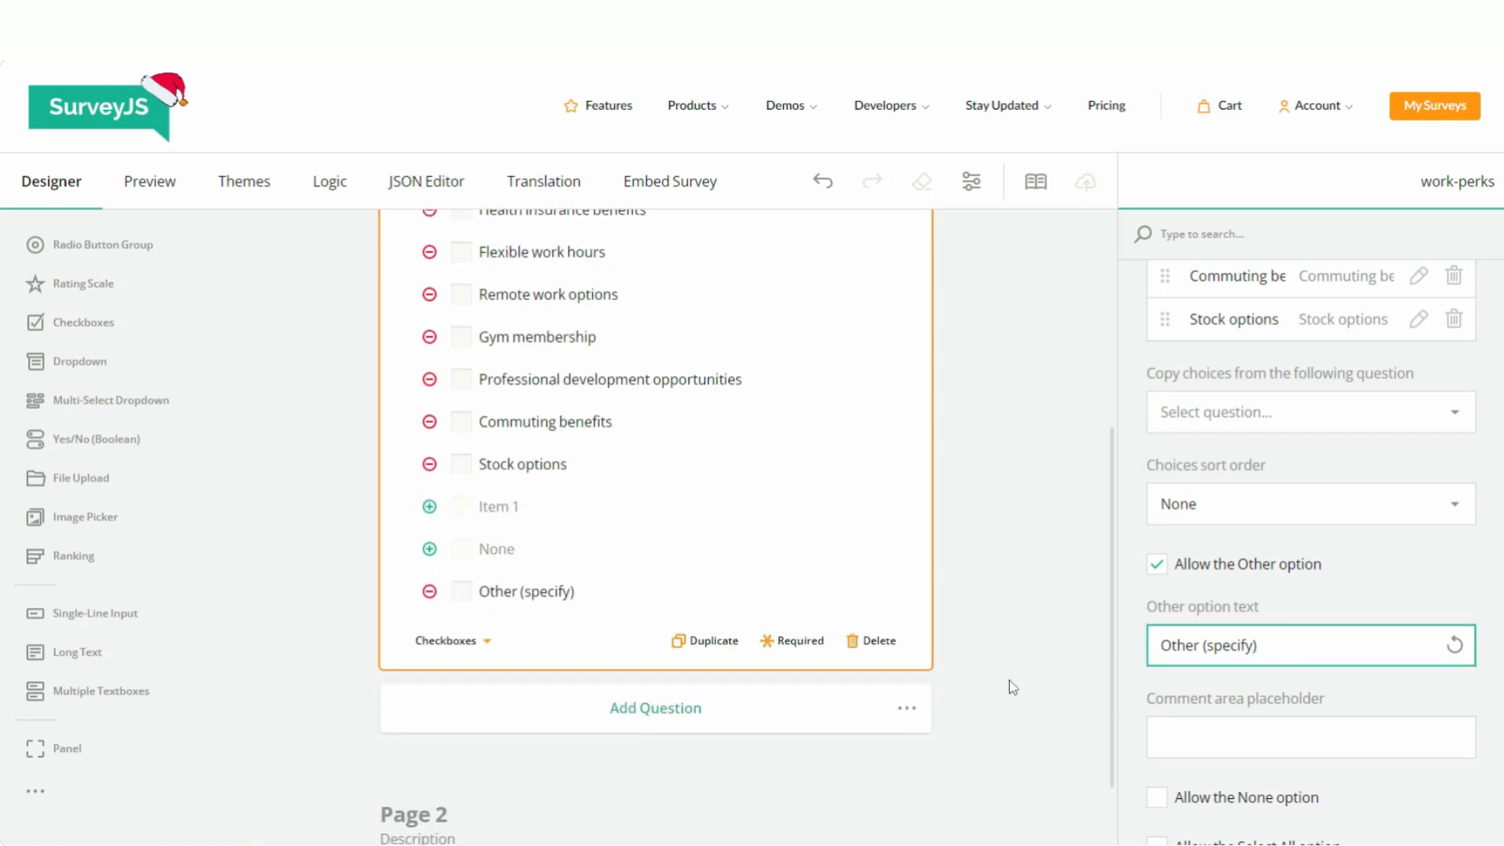
{"action": "left_click", "coordinate": [754, 721]}
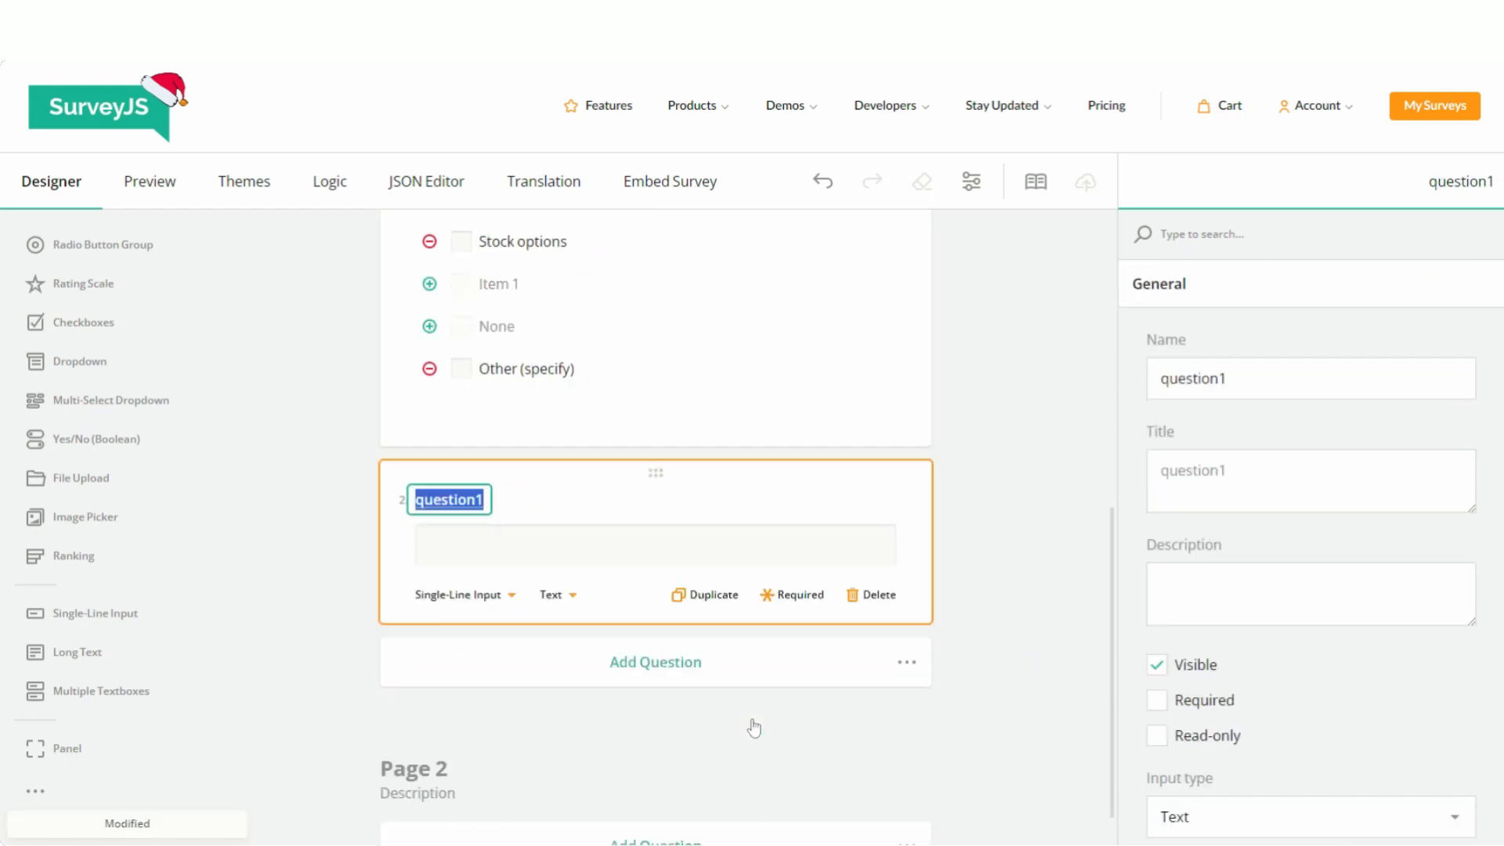
{"action": "left_click", "coordinate": [889, 61]}
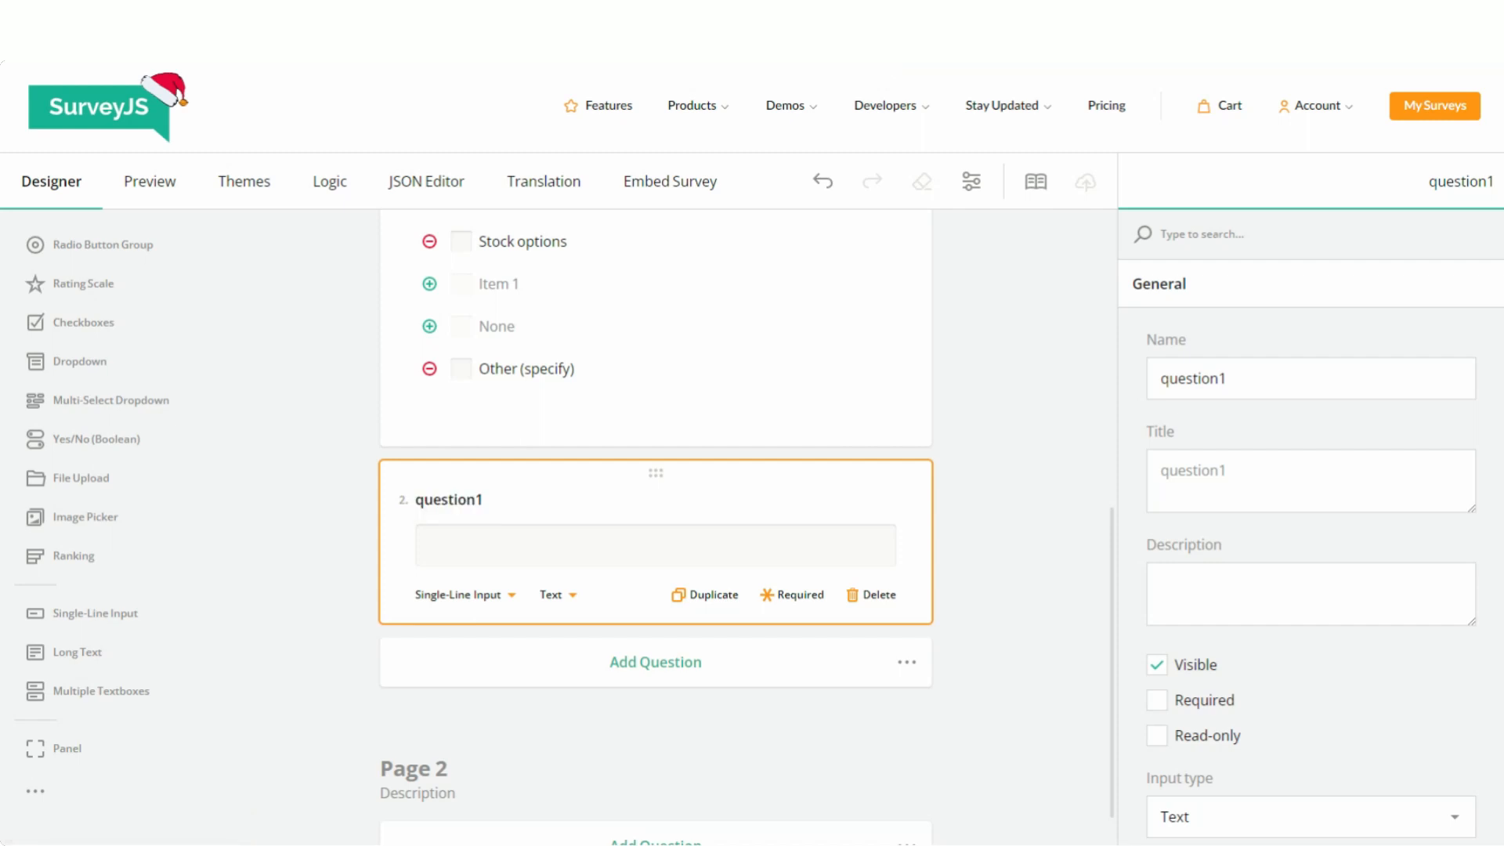
{"action": "left_click", "coordinate": [417, 500]}
{"action": "key", "text": "ctrl+a"}
{"action": "type", "text": "Great choices! Please prioritize the perks you selected in order of importance to you."}
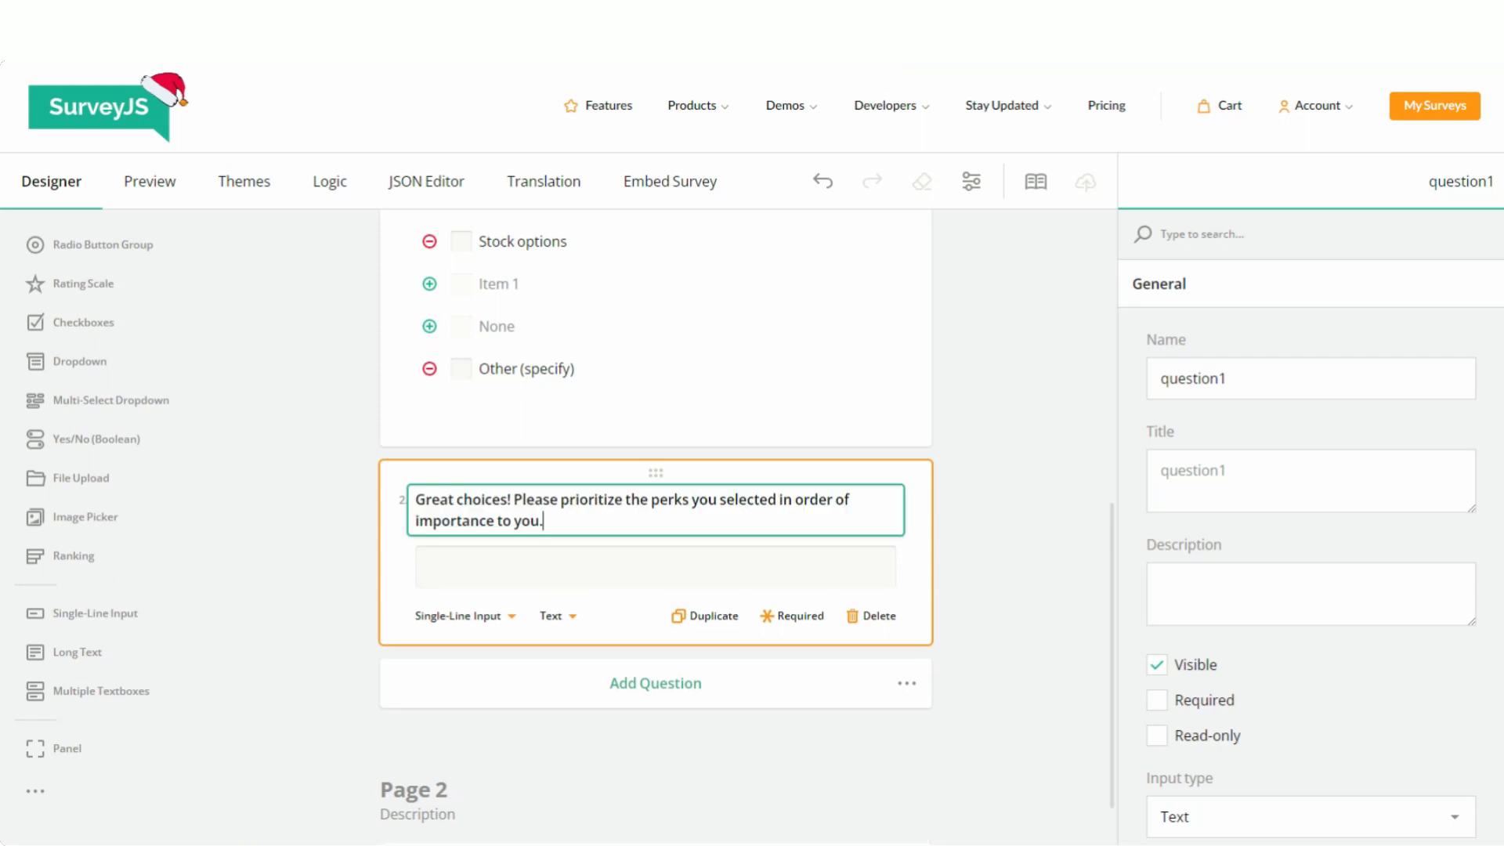
{"action": "left_click", "coordinate": [909, 567]}
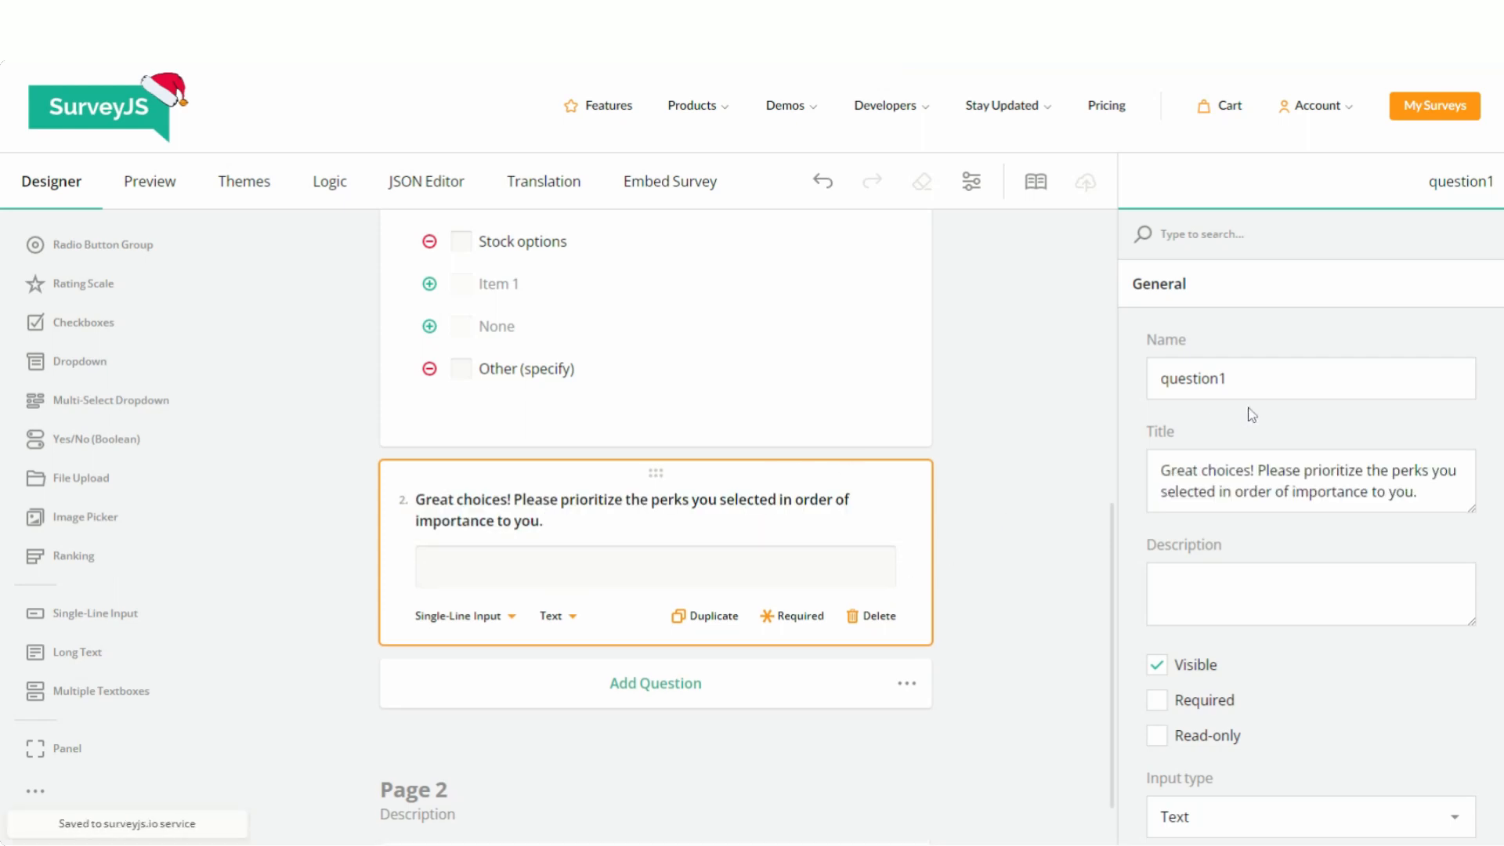
- Name the second question order-work-perks and change its type from single-line input to Ranking
{"action": "double_click", "coordinate": [1245, 384]}
{"action": "type", "text": "order-"}
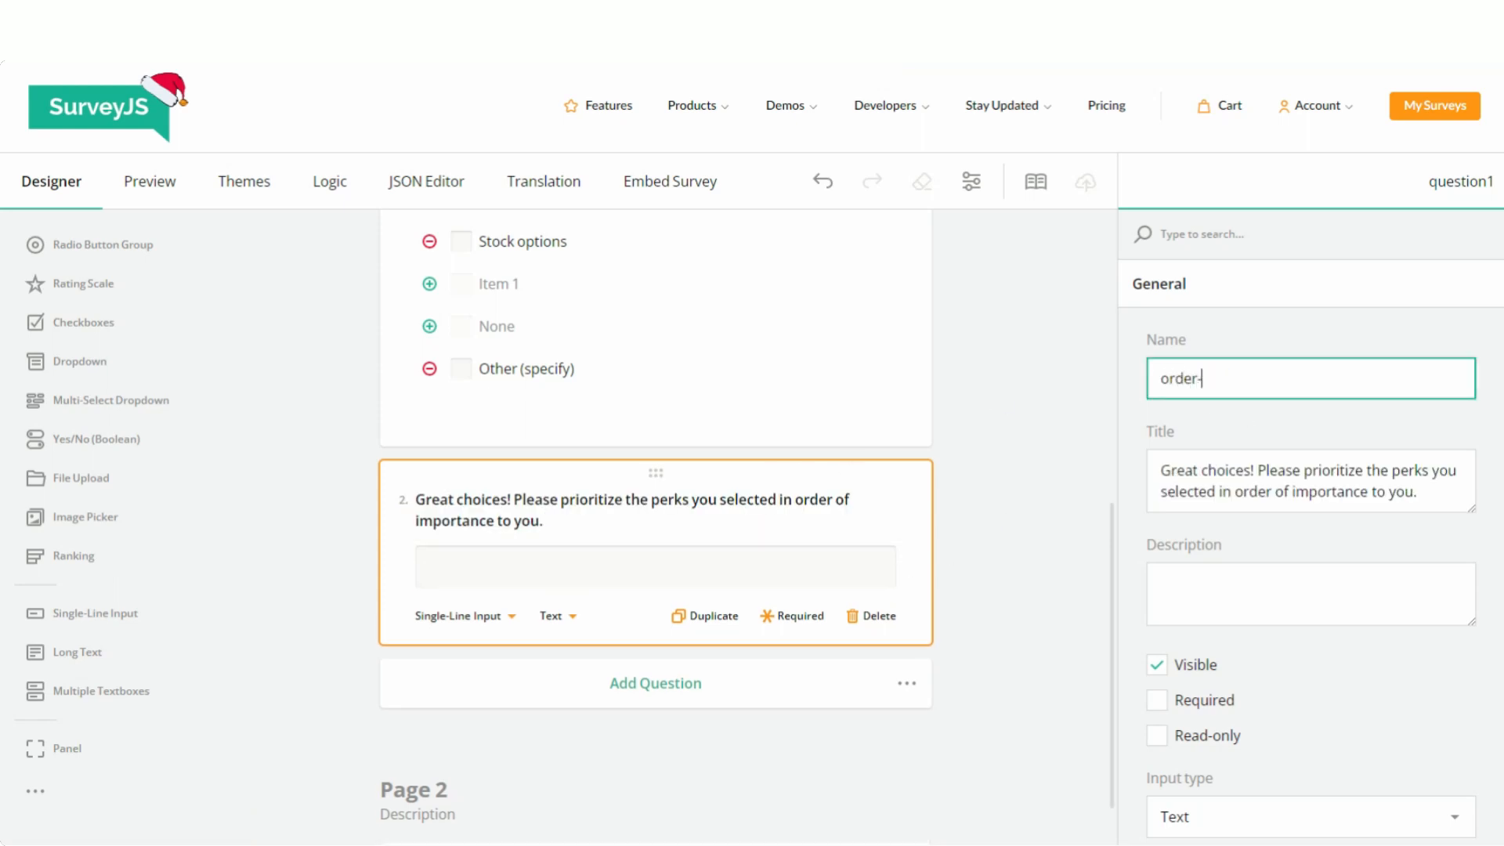
{"action": "type", "text": "work-perks"}
{"action": "left_click", "coordinate": [1160, 583]}
{"action": "scroll", "coordinate": [1159, 583], "scroll_direction": "down", "scroll_amount": 2}
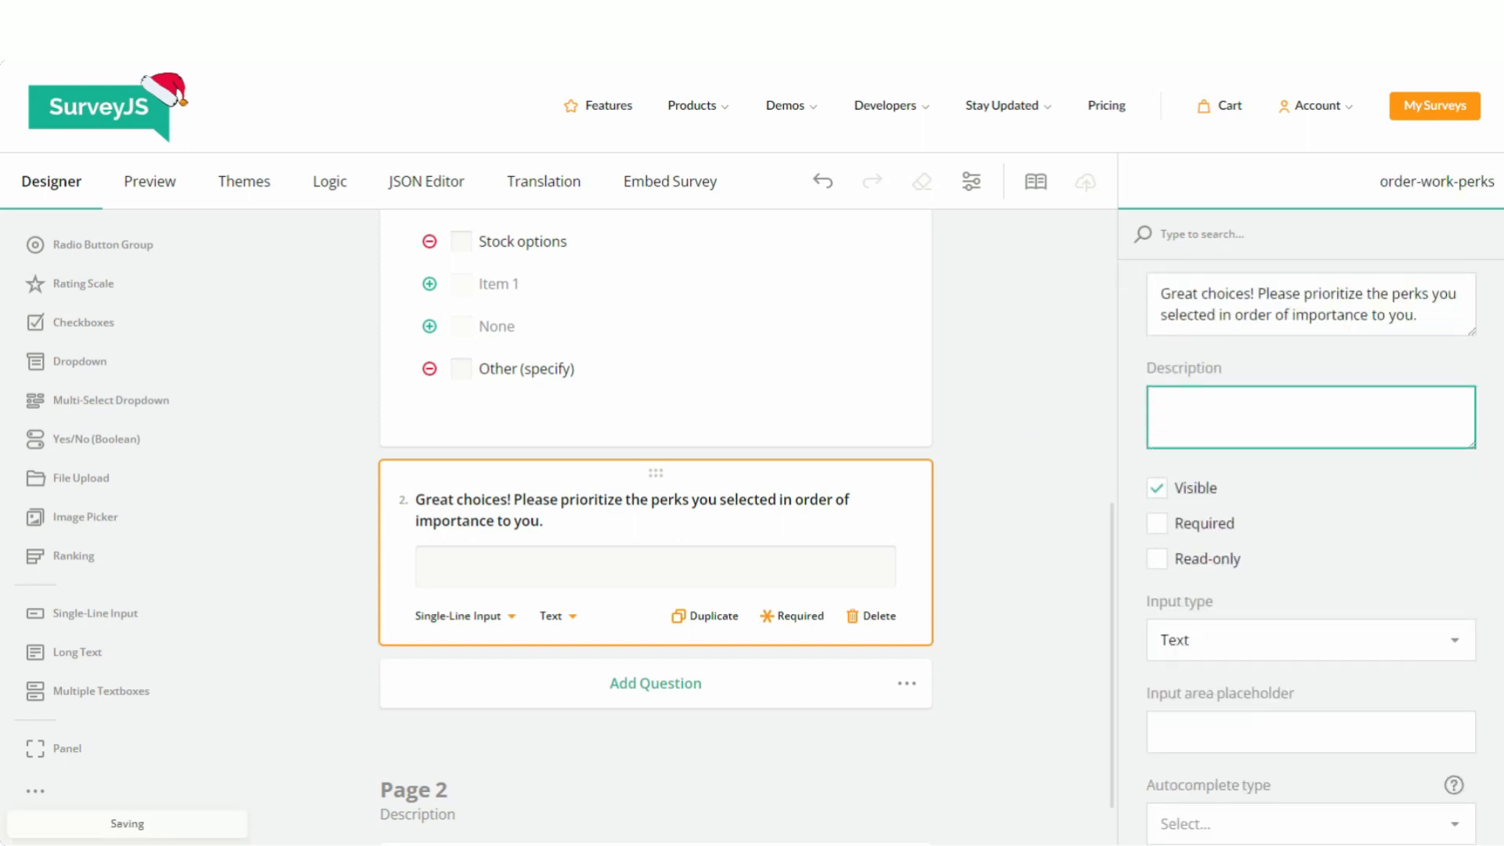
{"action": "left_click", "coordinate": [448, 619]}
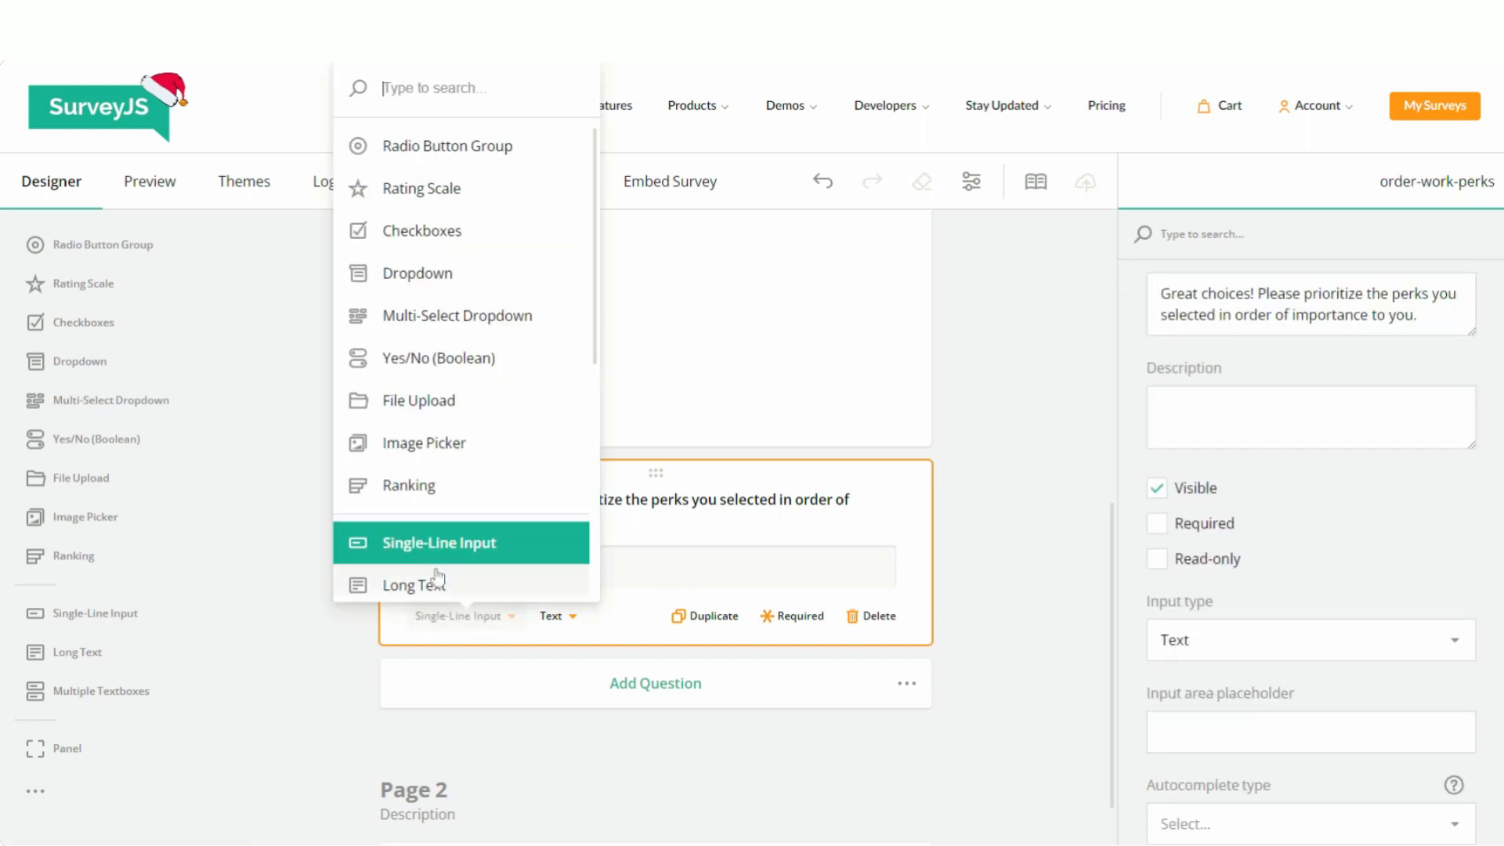
{"action": "scroll", "coordinate": [470, 427], "scroll_direction": "down", "scroll_amount": 1}
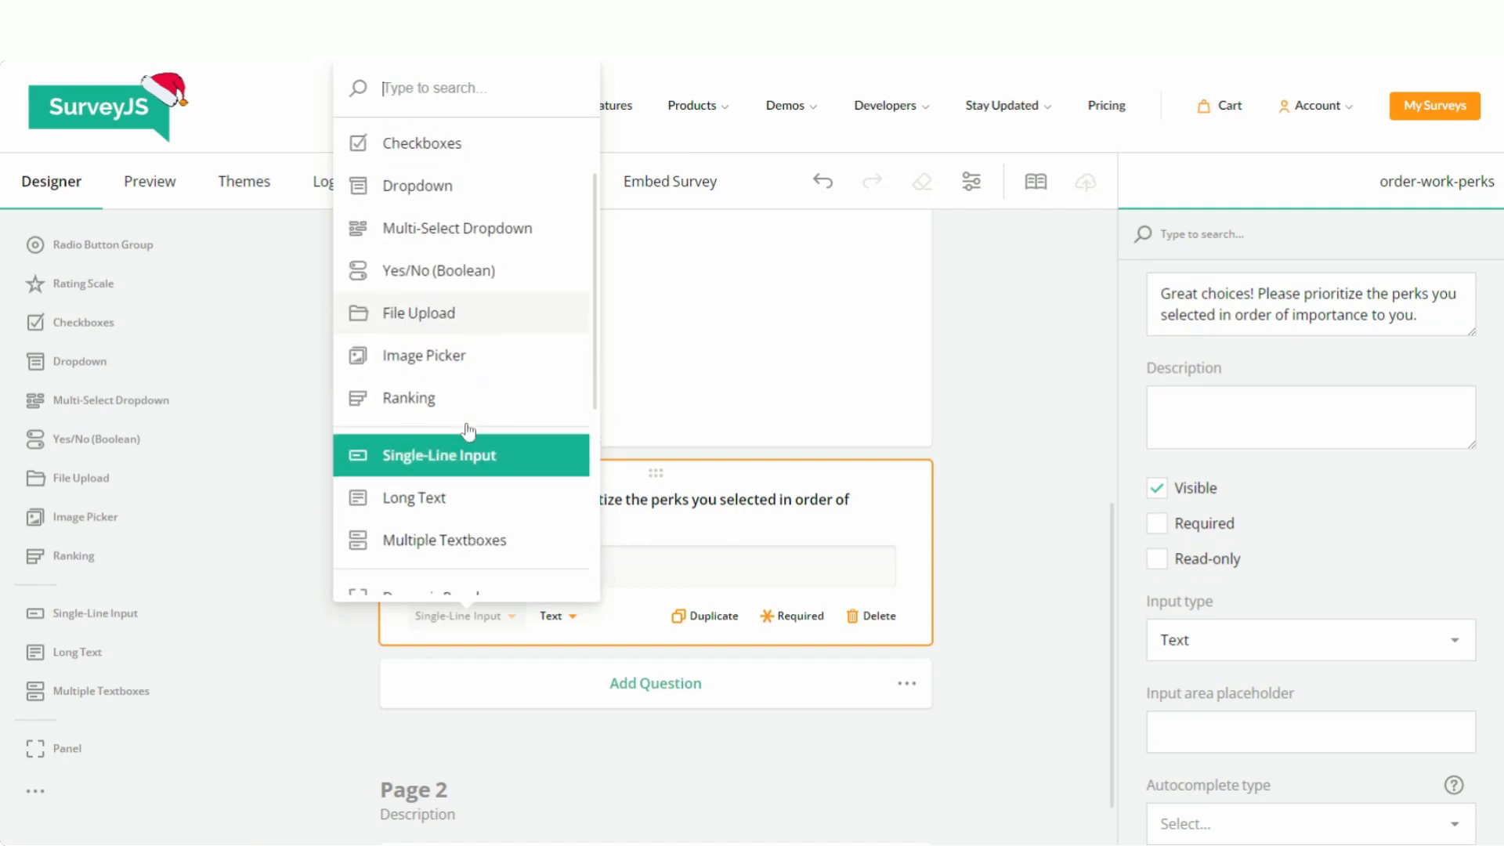
{"action": "left_click", "coordinate": [469, 406]}
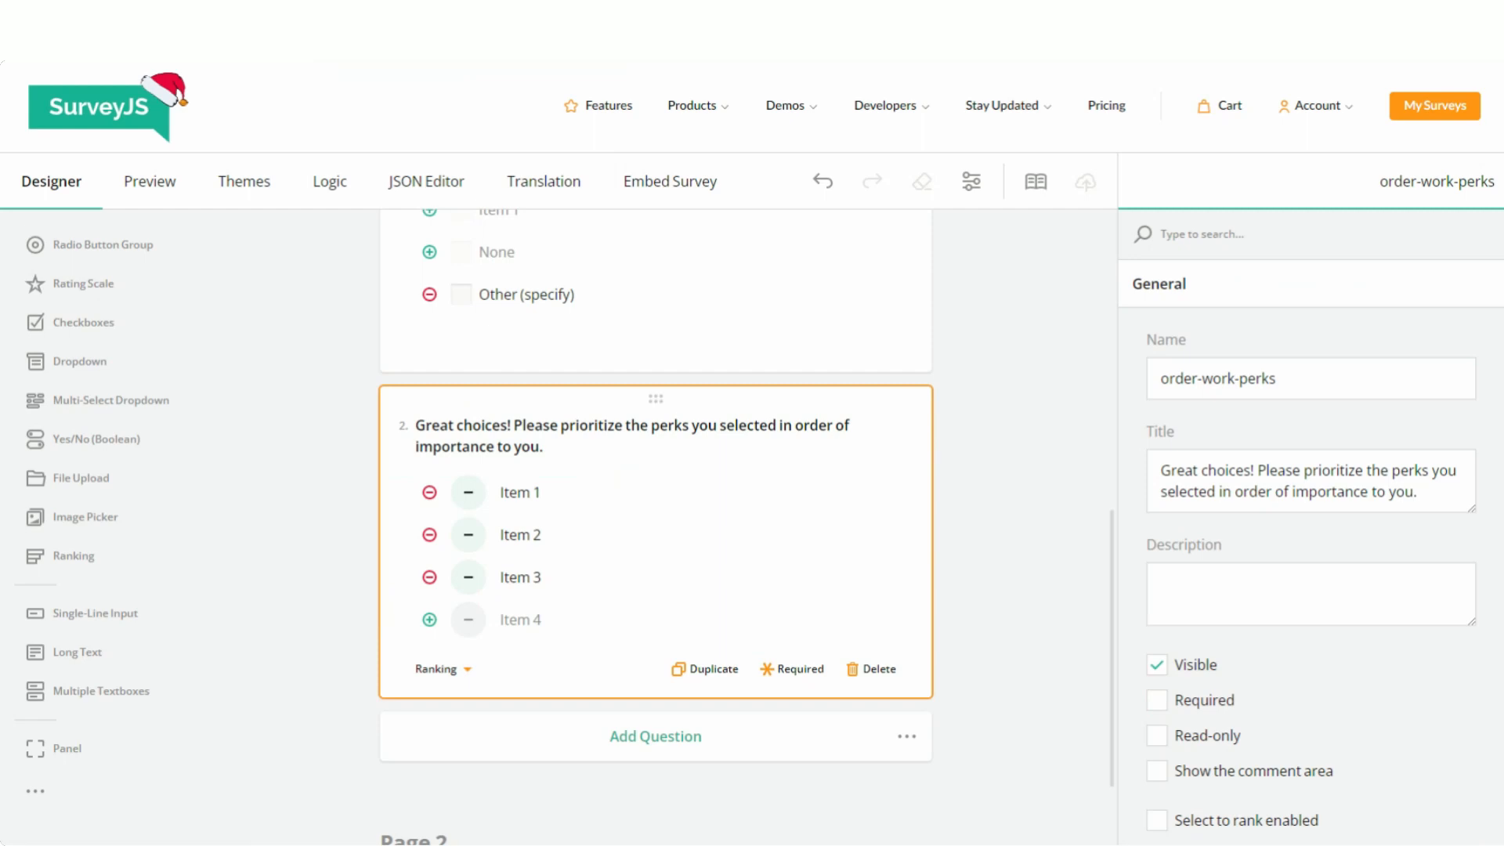
- Make the ranking question copy its choices from work-perks, limited to the selected ones
{"action": "scroll", "coordinate": [1410, 473], "scroll_direction": "down", "scroll_amount": 8}
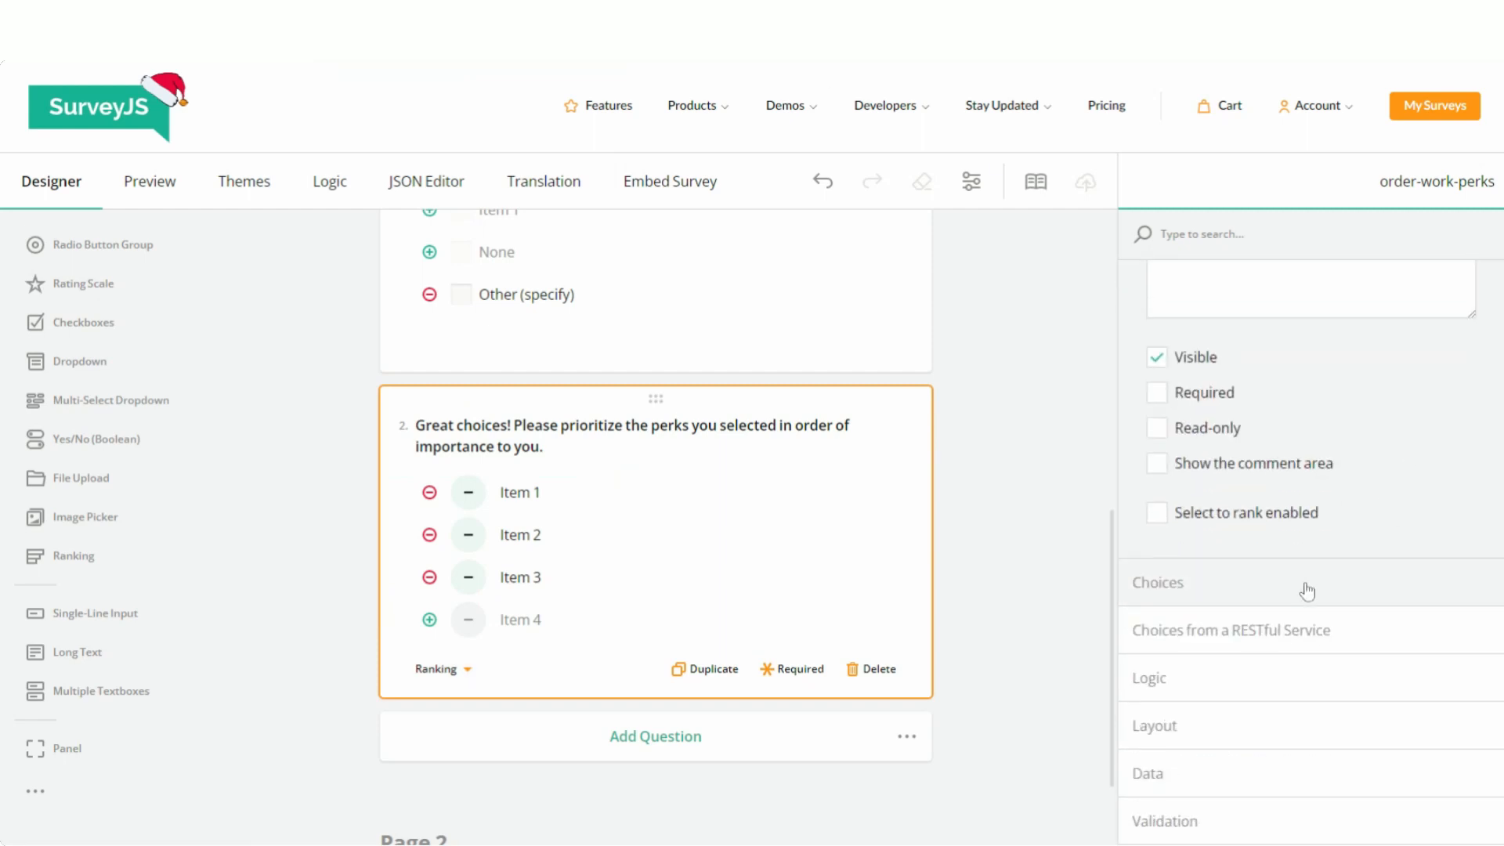
{"action": "left_click", "coordinate": [1237, 507]}
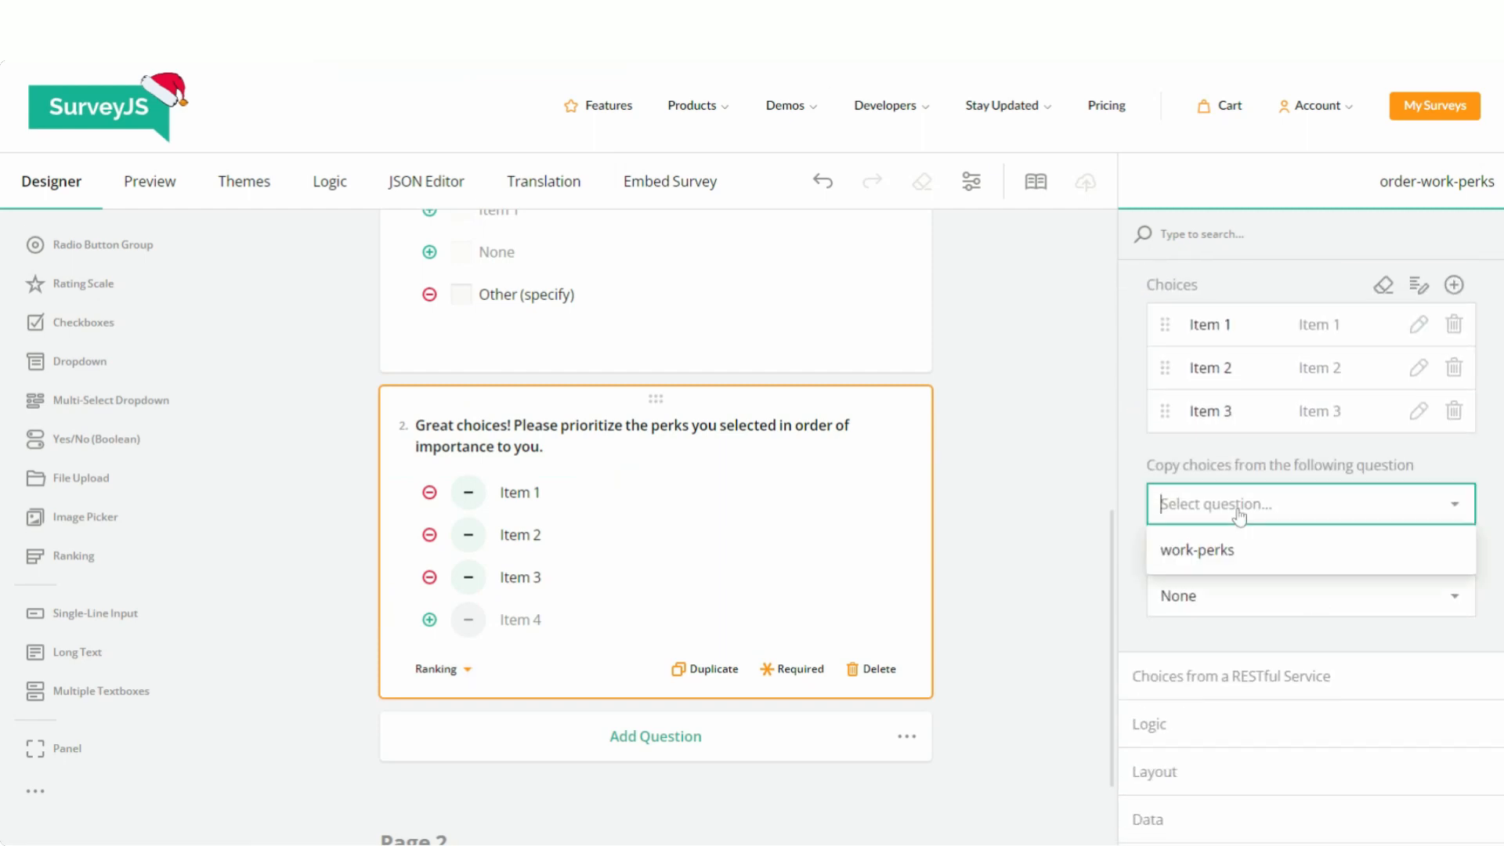
{"action": "left_click", "coordinate": [1220, 553]}
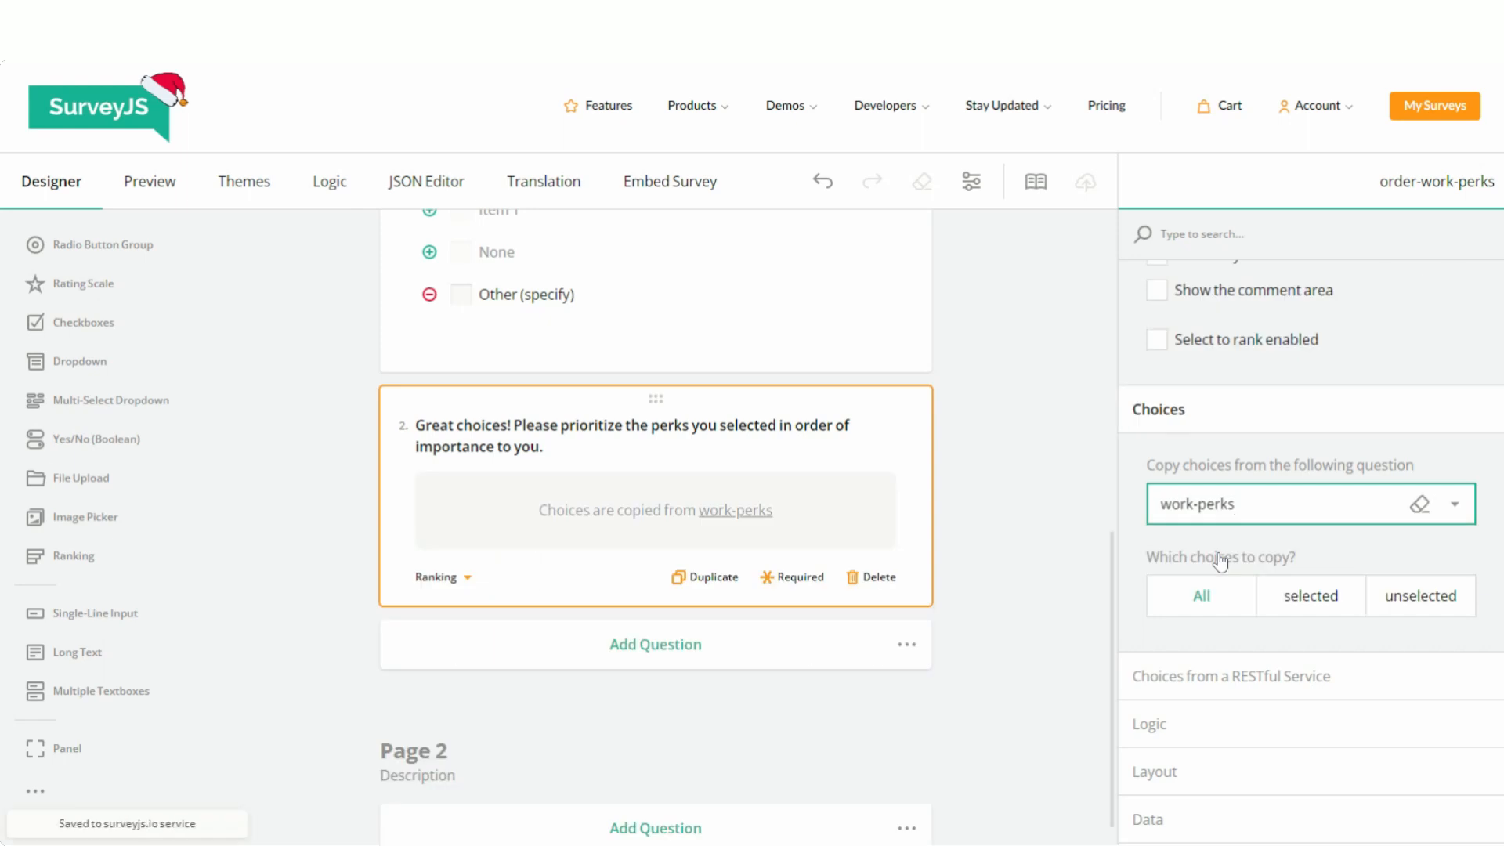
{"action": "left_click", "coordinate": [1319, 601]}
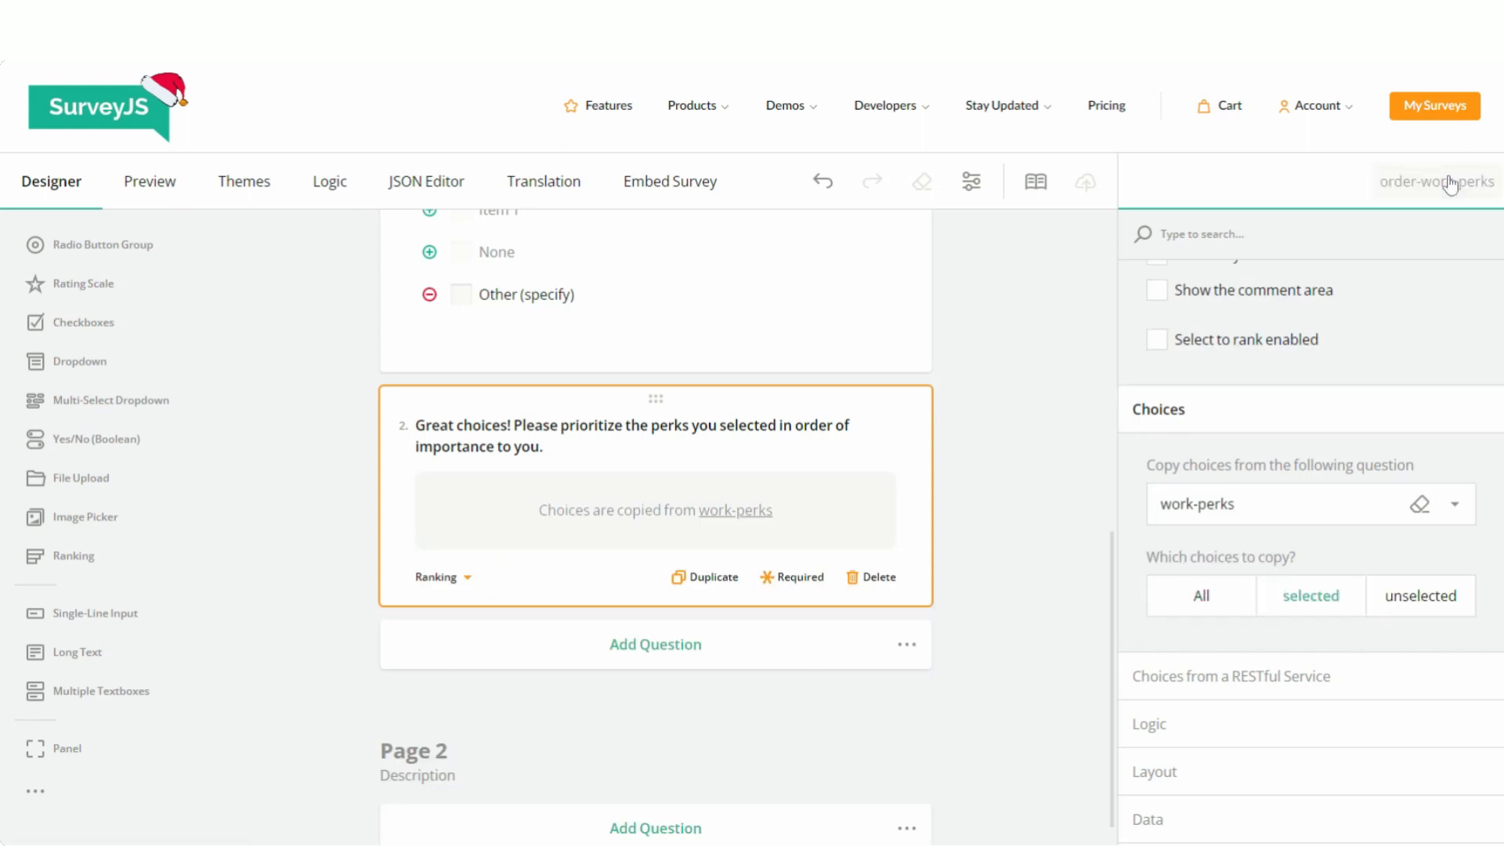
- Set question numbering in the survey-level question settings to "Hide question numbers"
{"action": "left_click", "coordinate": [1476, 181]}
{"action": "left_click", "coordinate": [1418, 225]}
{"action": "scroll", "coordinate": [1399, 336], "scroll_direction": "down", "scroll_amount": 10}
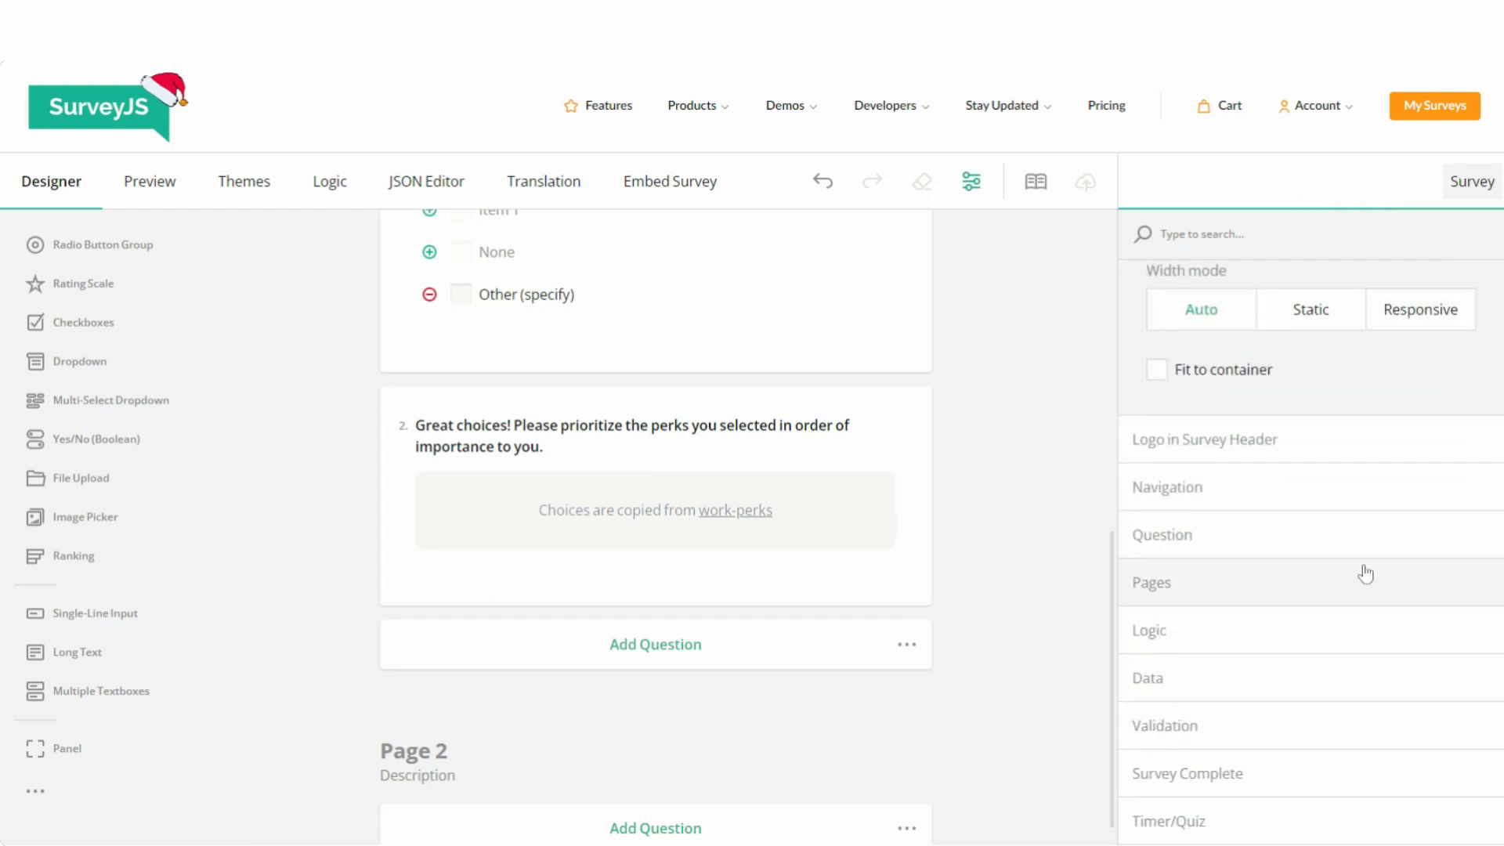
{"action": "left_click", "coordinate": [1351, 535]}
{"action": "scroll", "coordinate": [1352, 539], "scroll_direction": "down", "scroll_amount": 2}
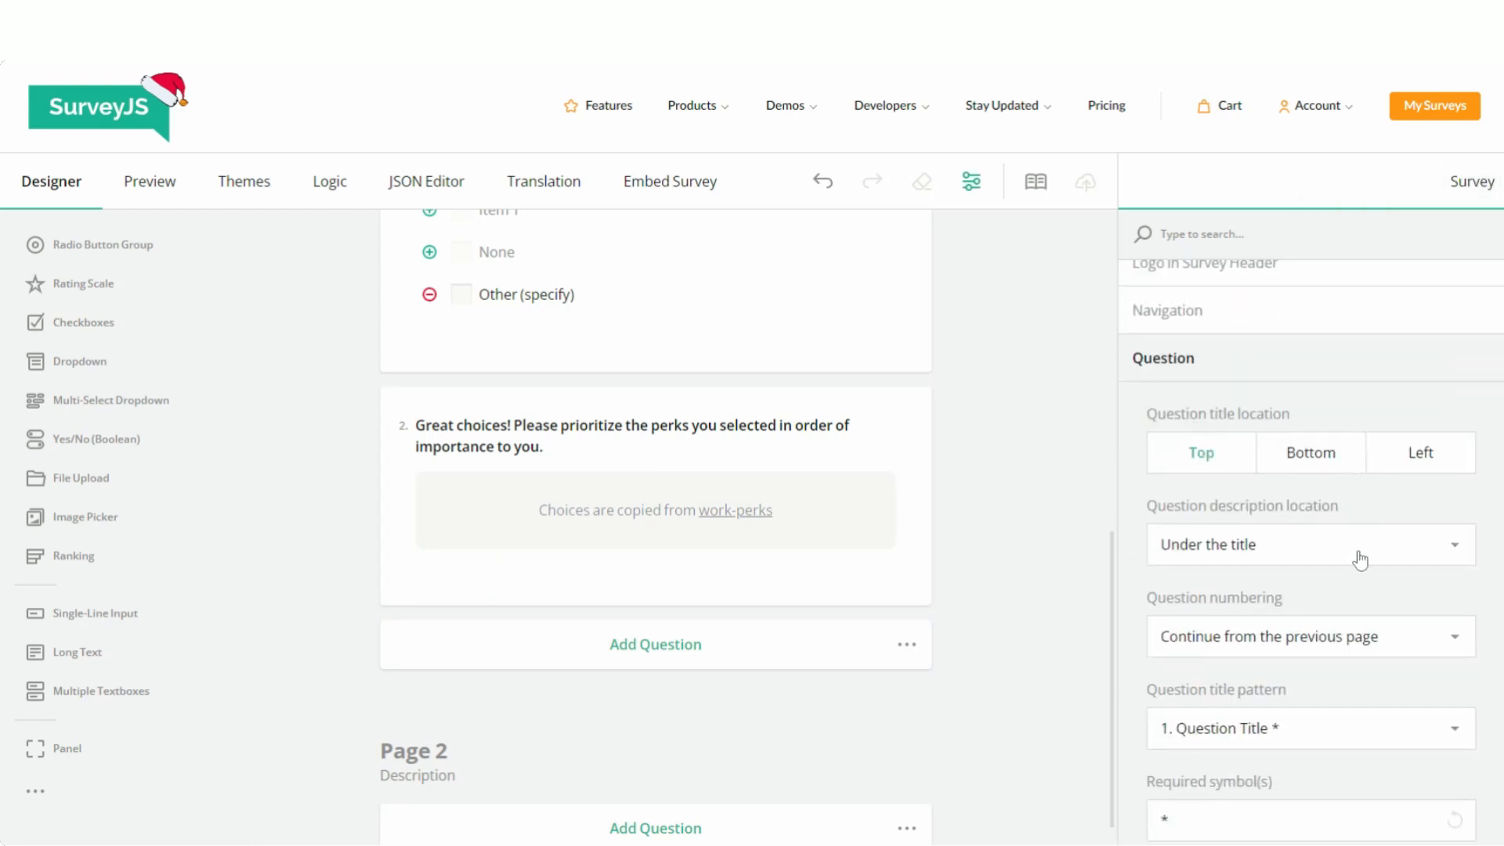
{"action": "scroll", "coordinate": [1364, 564], "scroll_direction": "down", "scroll_amount": 1}
{"action": "left_click", "coordinate": [1369, 557]}
{"action": "left_click", "coordinate": [1363, 666]}
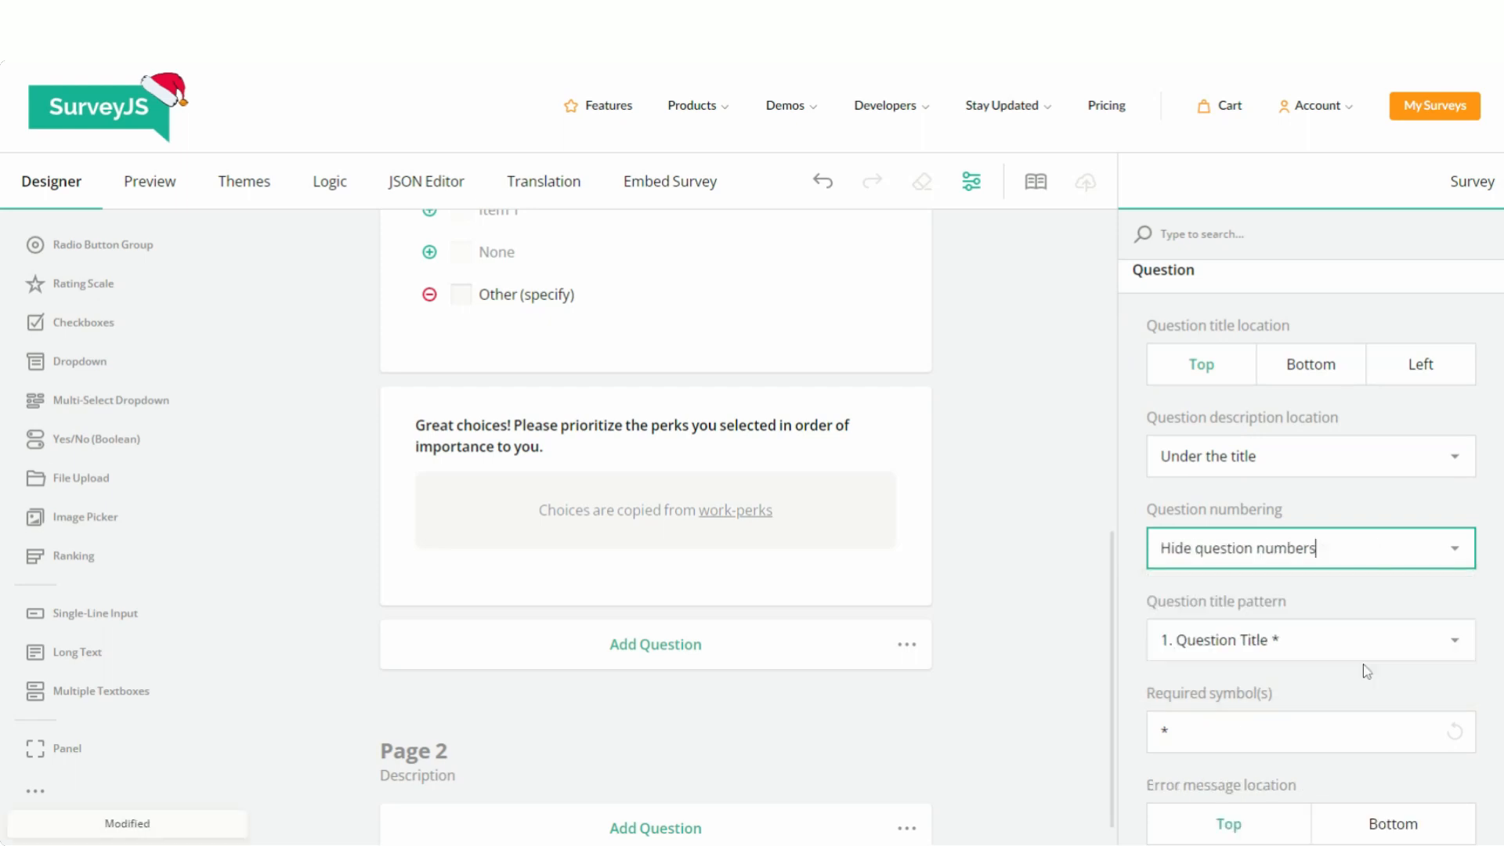
- Preview the survey and select Health insurance benefits, Flexible work hours and Remote work options in the checkboxes question
{"action": "scroll", "coordinate": [1018, 470], "scroll_direction": "up", "scroll_amount": 5}
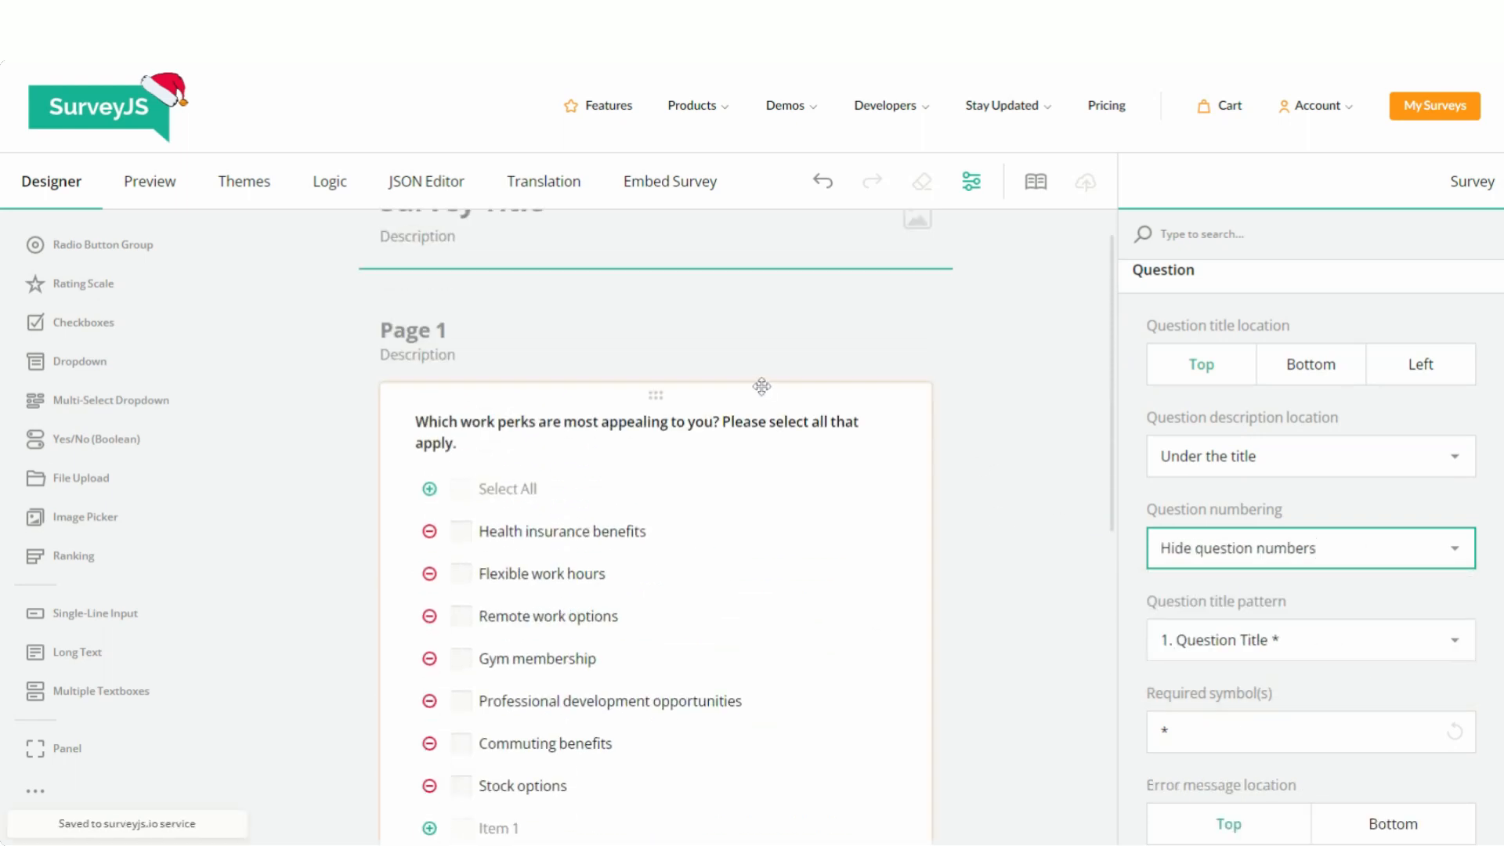
{"action": "left_click", "coordinate": [708, 308]}
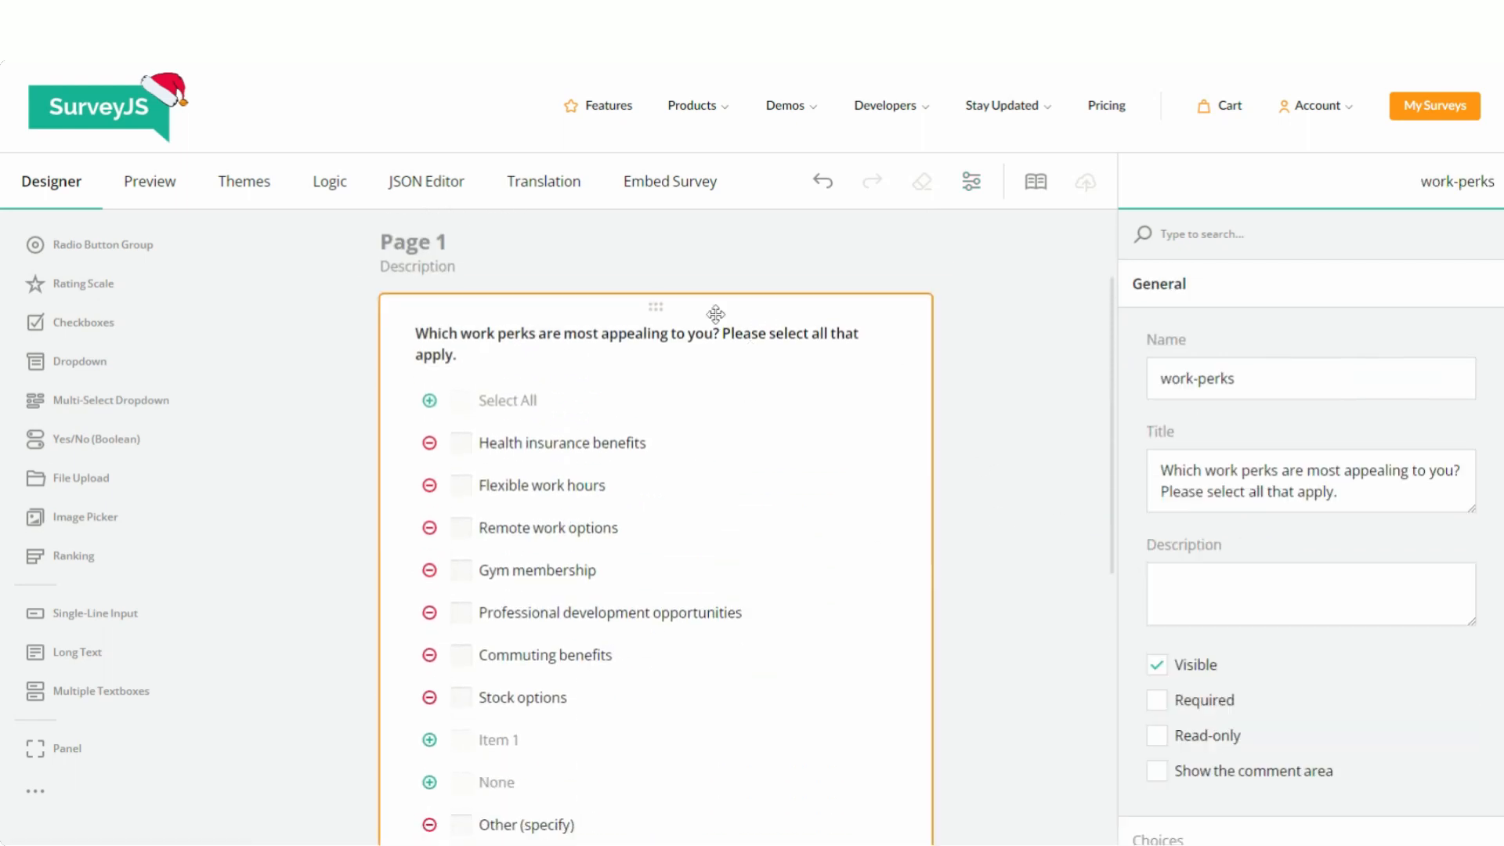
{"action": "left_click", "coordinate": [162, 194]}
{"action": "scroll", "coordinate": [841, 478], "scroll_direction": "down", "scroll_amount": 1}
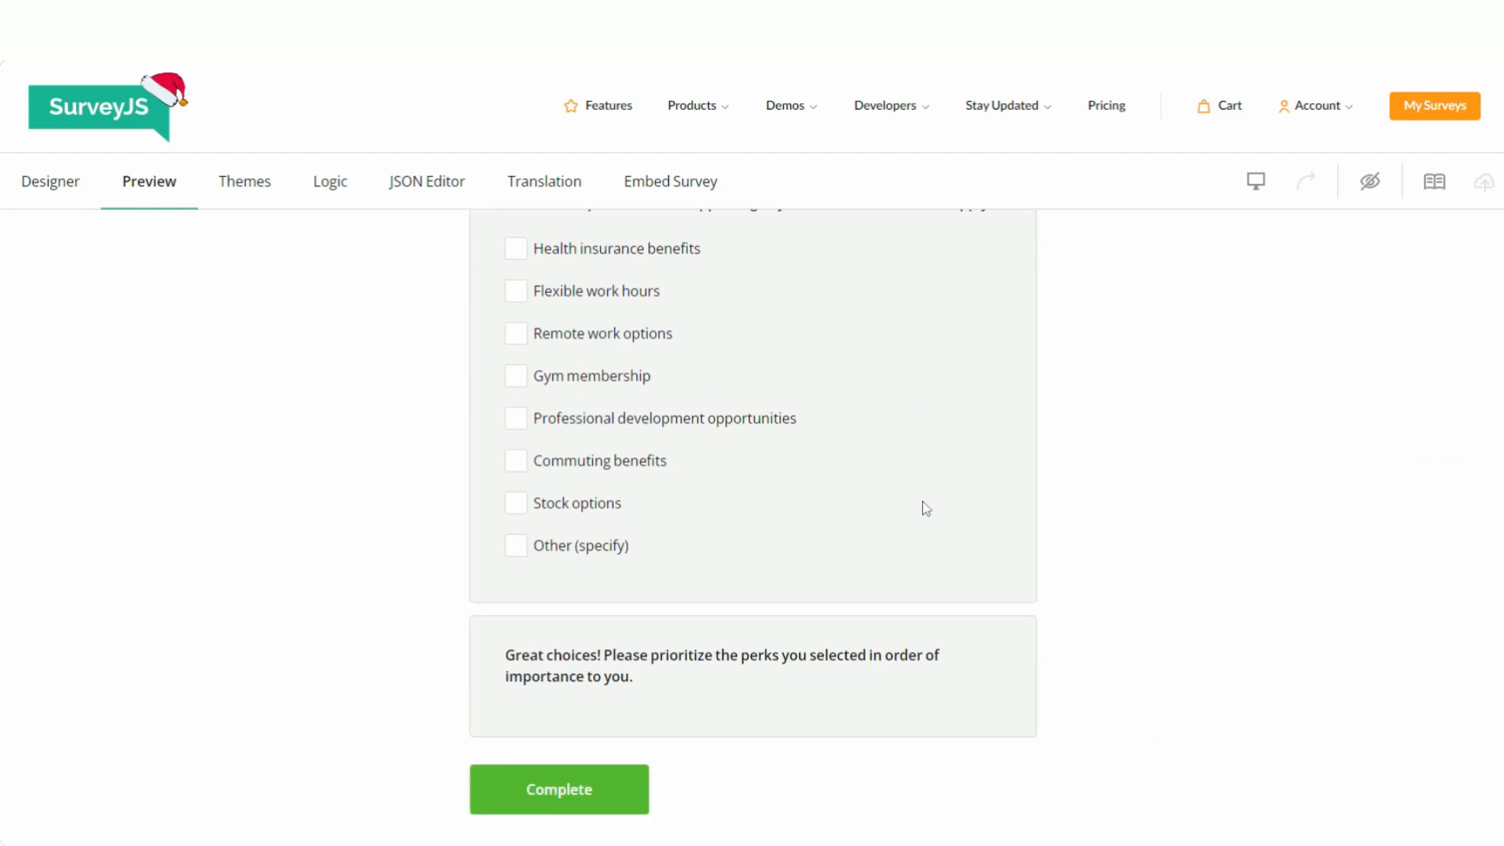
{"action": "left_click", "coordinate": [515, 249]}
{"action": "left_click", "coordinate": [515, 292]}
{"action": "left_click", "coordinate": [515, 332]}
- Rank Flexible work hours first and Remote work options second in the preview's ranking question
{"action": "scroll", "coordinate": [882, 492], "scroll_direction": "down", "scroll_amount": 1}
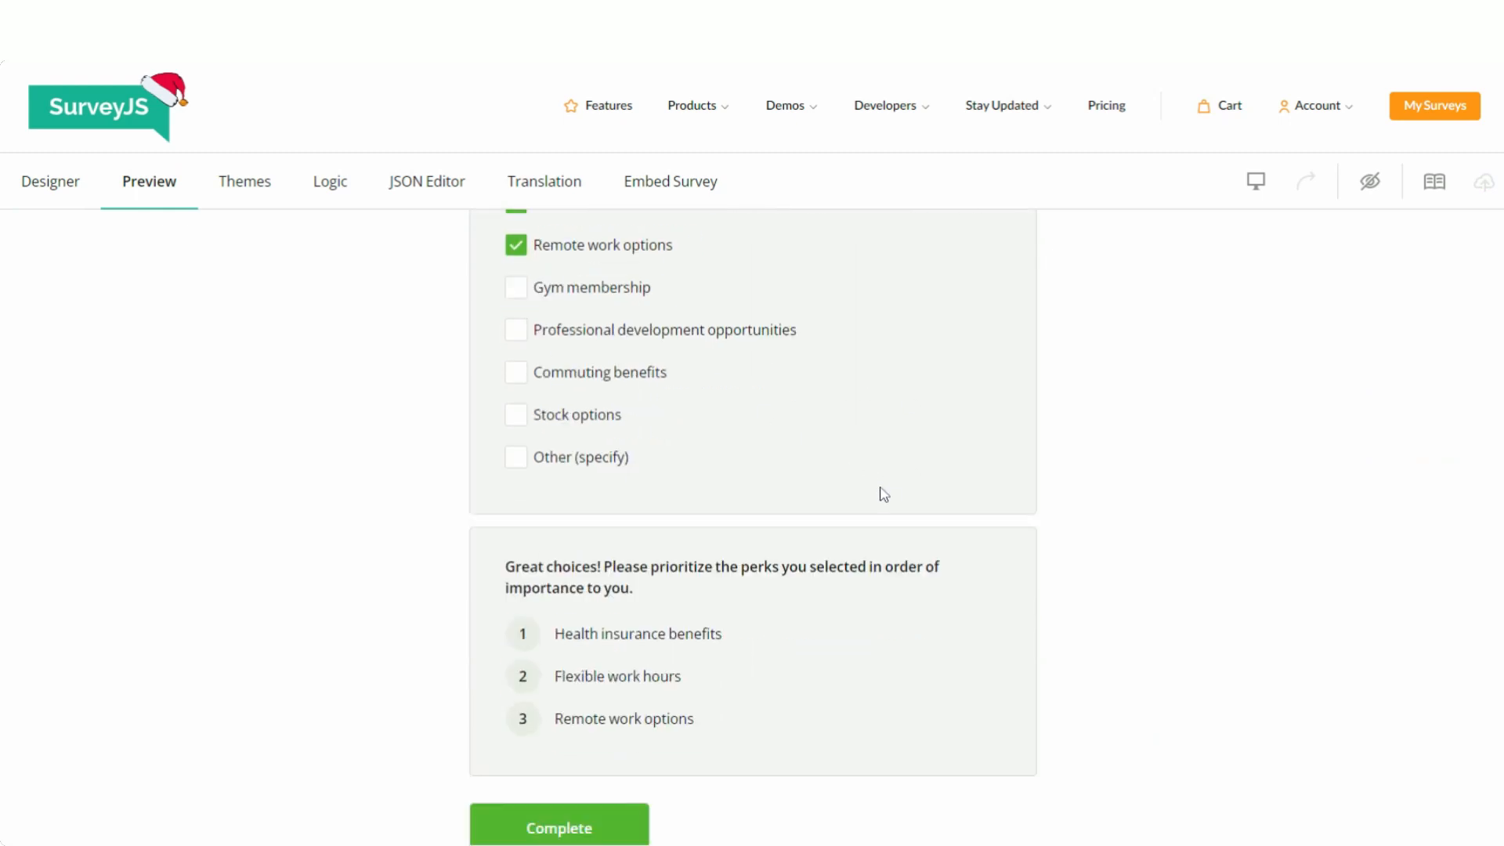
{"action": "mouse_move", "coordinate": [494, 675]}
{"action": "left_mouse_down"}
{"action": "mouse_move", "coordinate": [514, 615]}
{"action": "mouse_move", "coordinate": [520, 631]}
{"action": "left_mouse_up"}
{"action": "left_click_drag", "start_coordinate": [523, 718], "coordinate": [552, 702]}
{"action": "scroll", "coordinate": [999, 646], "scroll_direction": "up", "scroll_amount": 1}
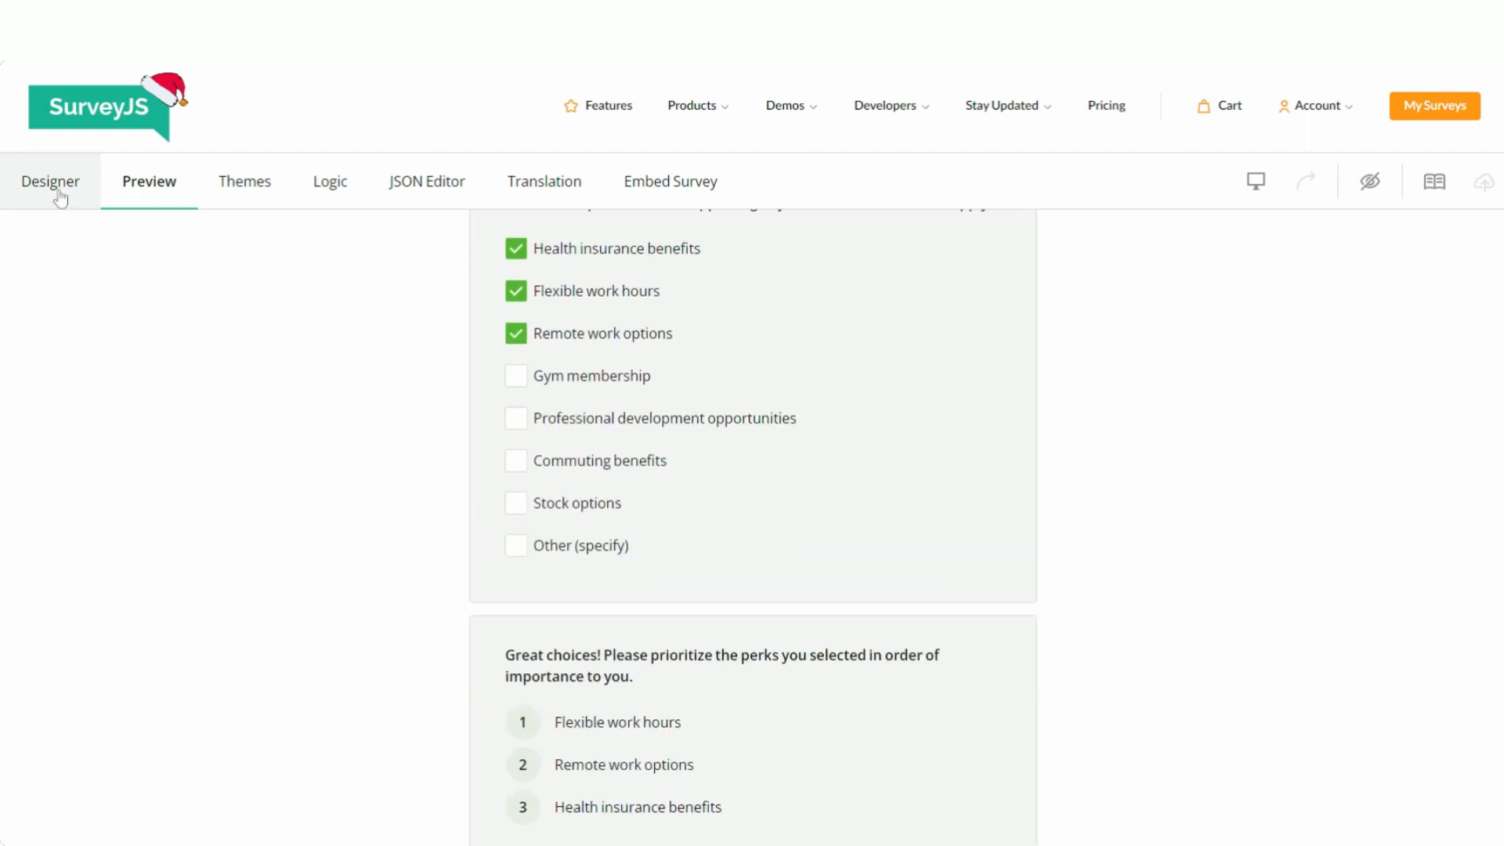
- Return to designing the survey and set the work-perks question's minimum selected choices to 3
{"action": "left_click", "coordinate": [110, 205]}
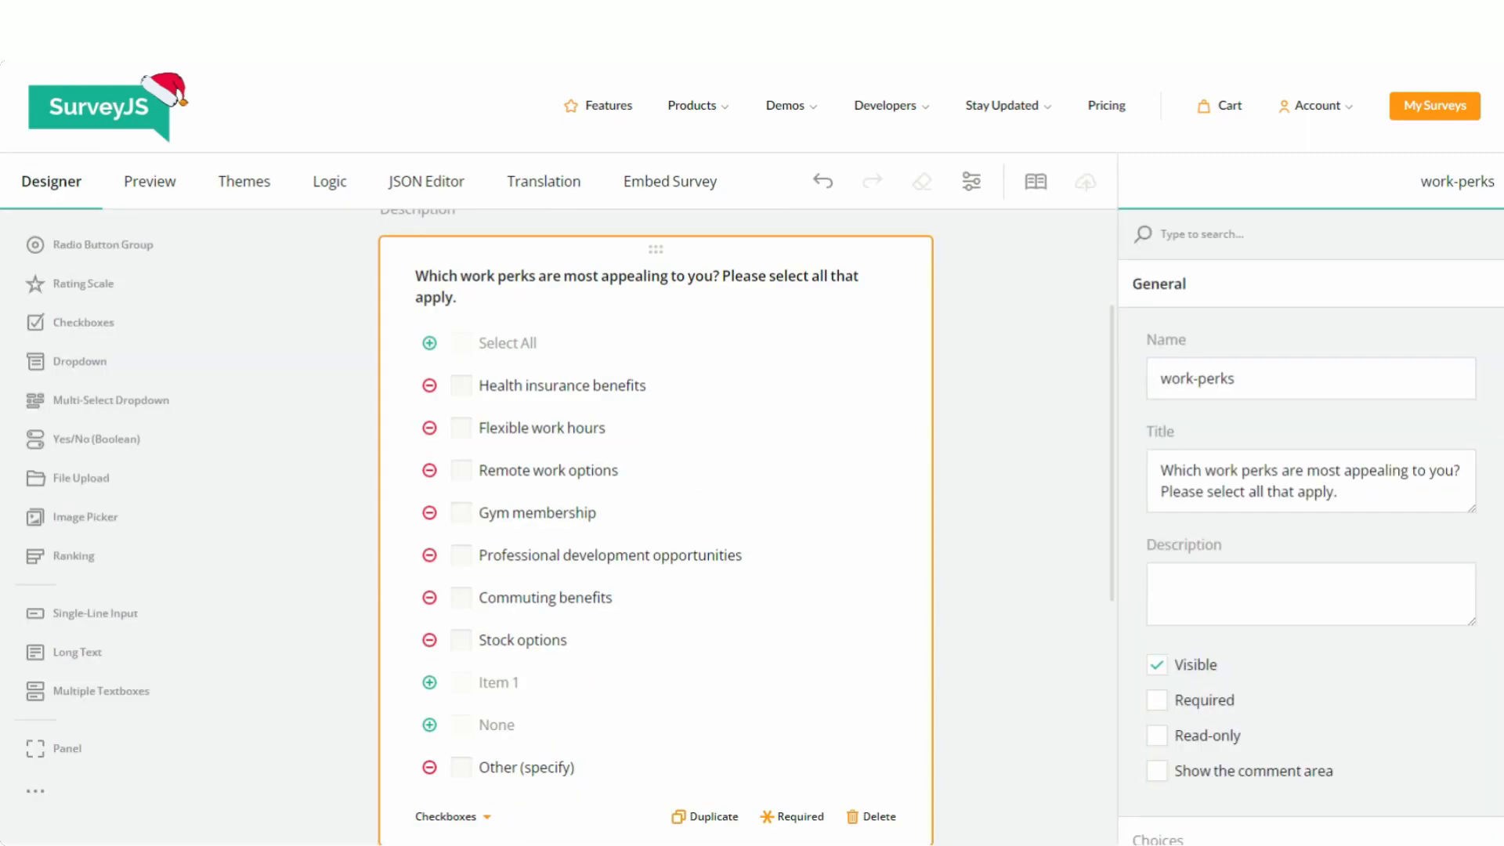
{"action": "scroll", "coordinate": [1426, 547], "scroll_direction": "down", "scroll_amount": 3}
{"action": "left_click", "coordinate": [1410, 586]}
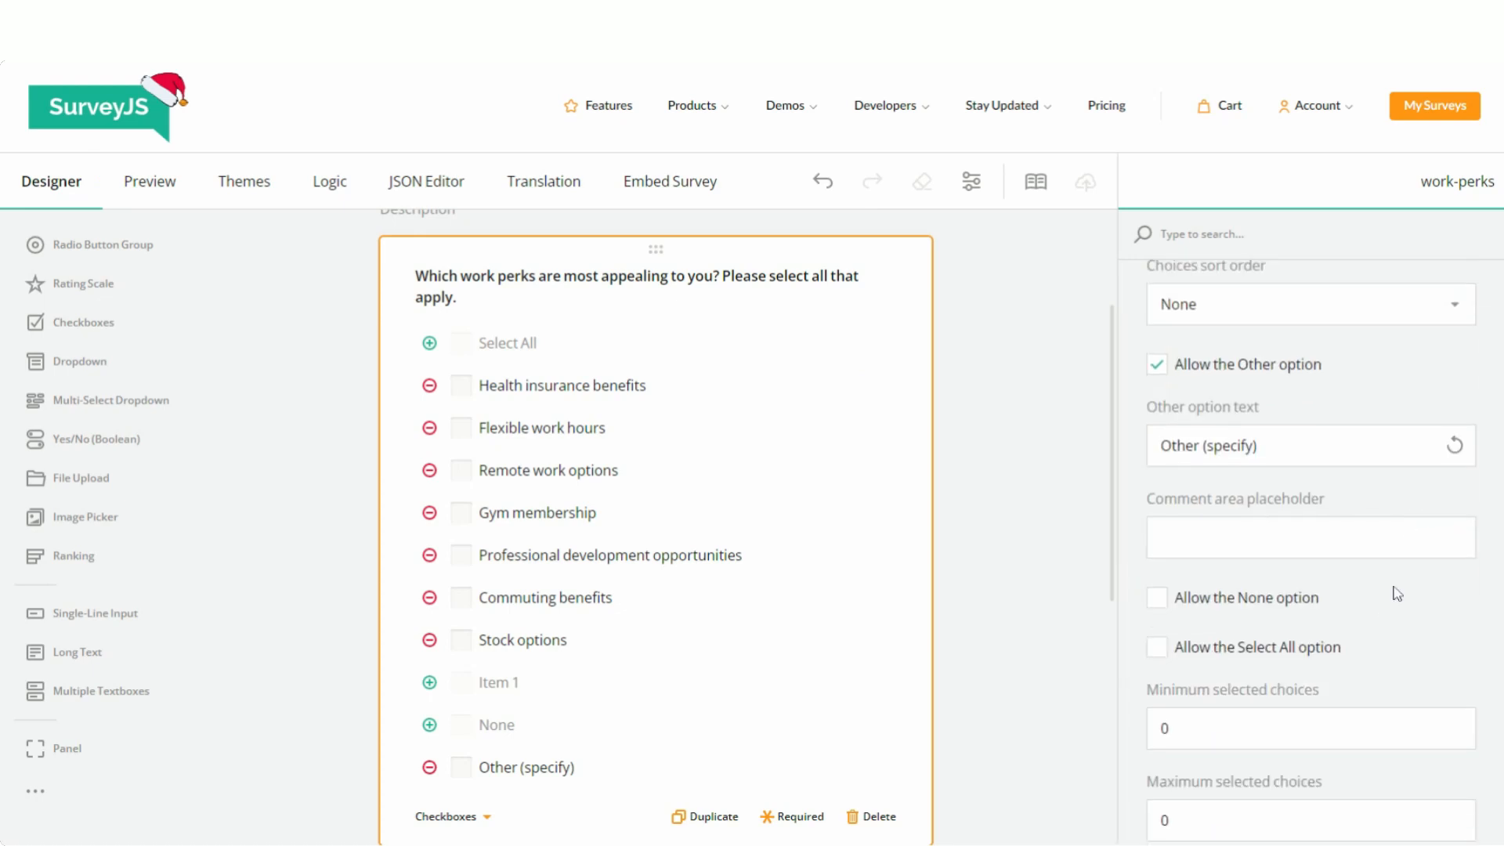
{"action": "left_click", "coordinate": [1167, 623]}
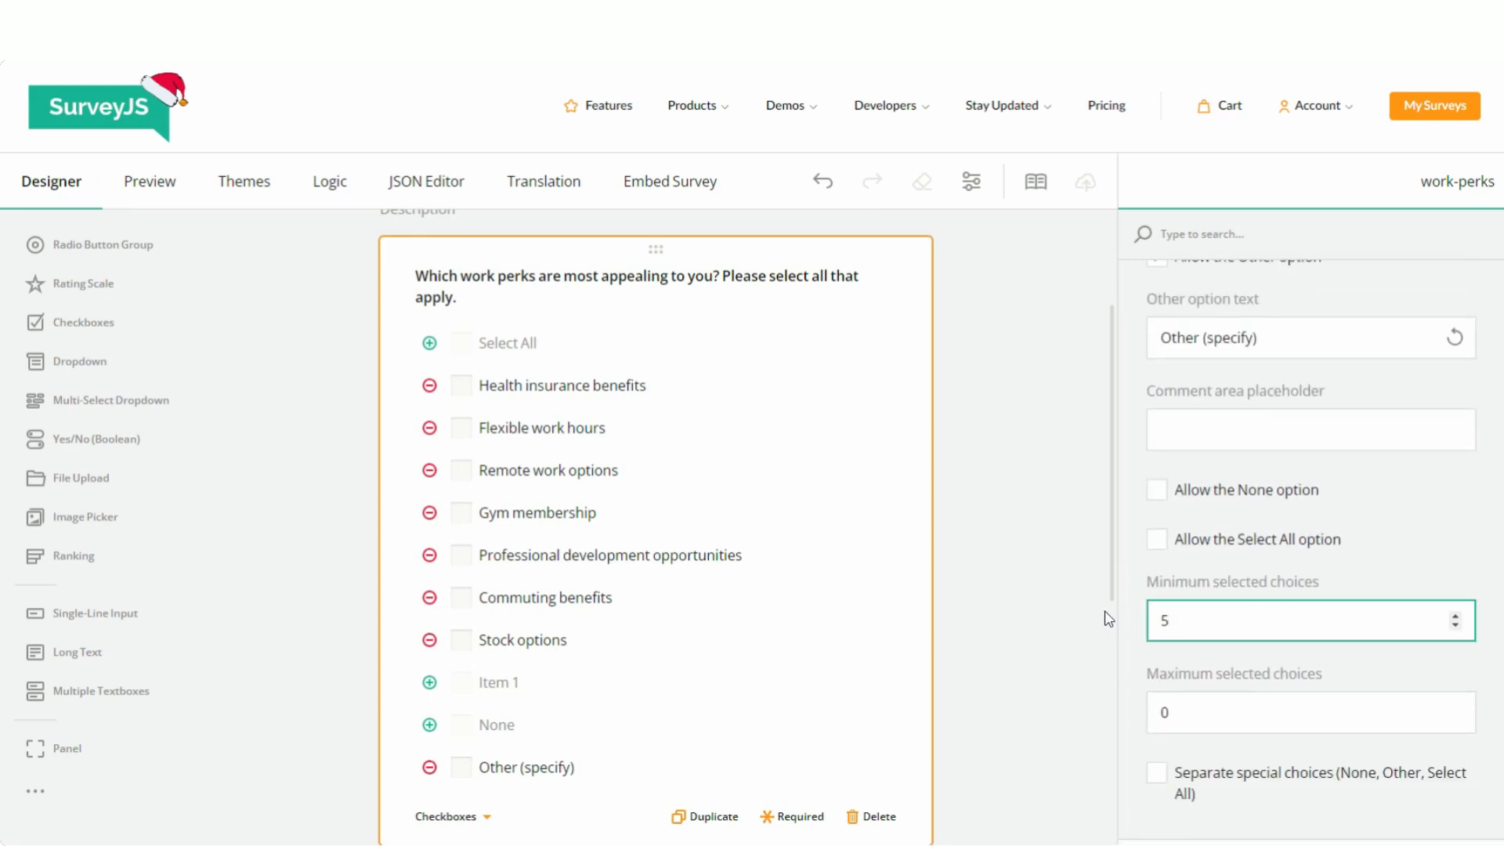
{"action": "left_click", "coordinate": [1117, 618]}
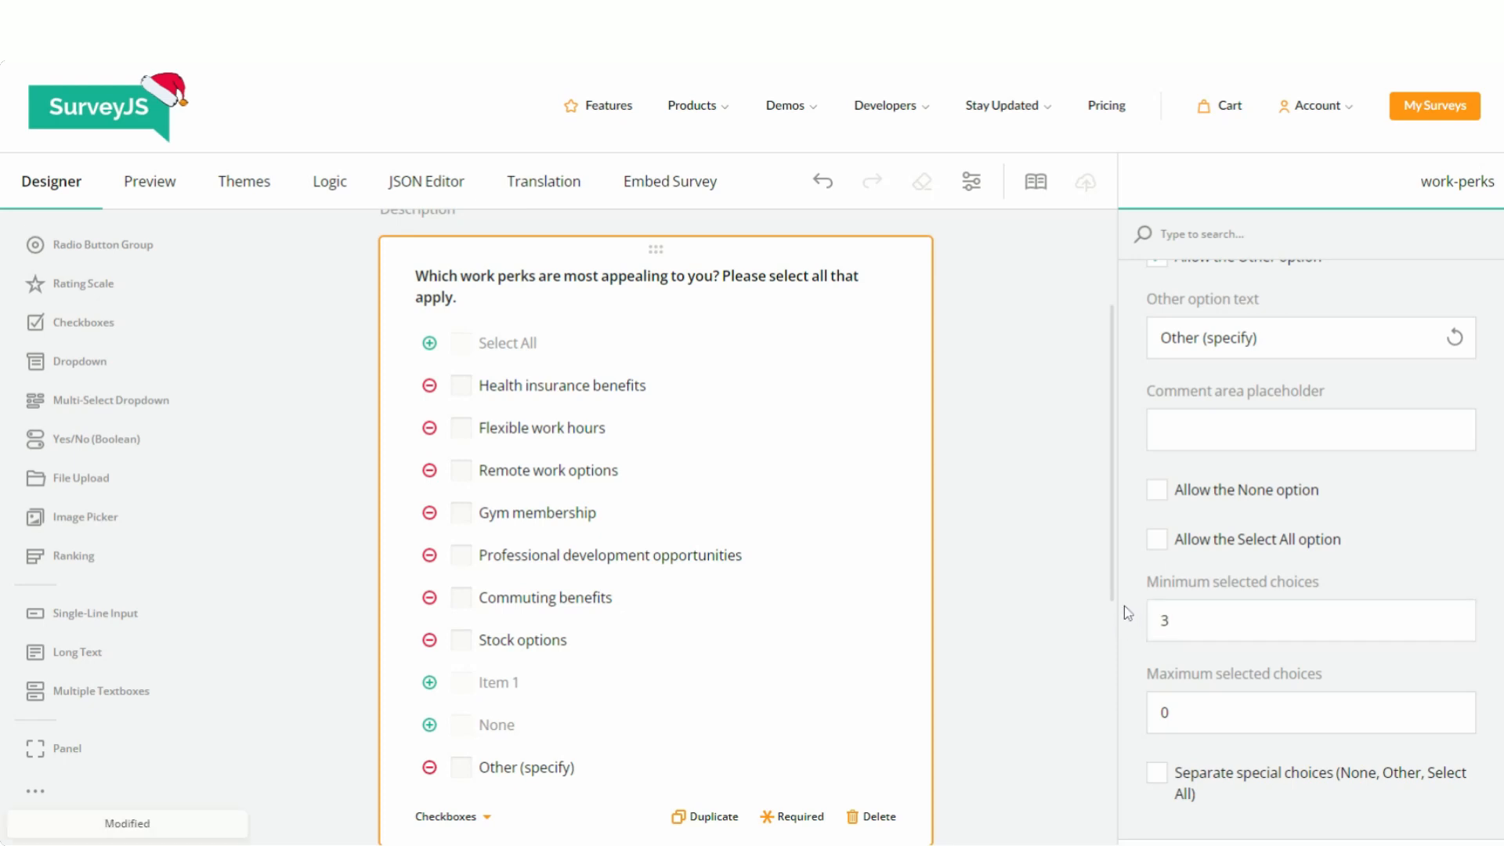
- Preview the survey and examine how the ranking question appears before any work perk is selected
{"action": "left_click", "coordinate": [180, 197]}
{"action": "scroll", "coordinate": [890, 514], "scroll_direction": "down", "scroll_amount": 2}
{"action": "scroll", "coordinate": [893, 523], "scroll_direction": "up", "scroll_amount": 1}
{"action": "scroll", "coordinate": [892, 524], "scroll_direction": "up", "scroll_amount": 1}
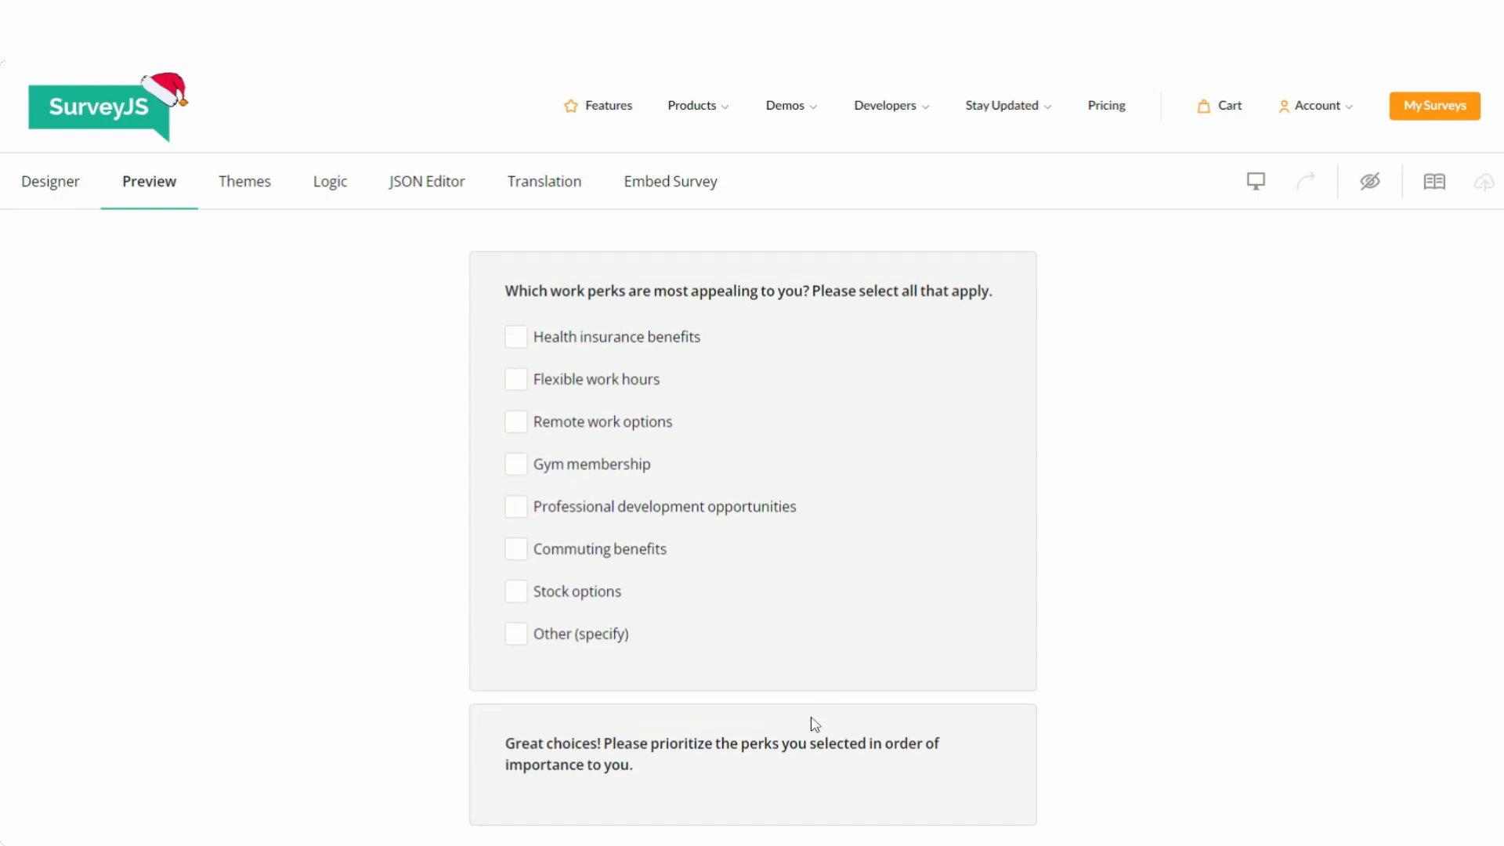
{"action": "scroll", "coordinate": [913, 484], "scroll_direction": "down", "scroll_amount": 2}
{"action": "scroll", "coordinate": [911, 490], "scroll_direction": "up", "scroll_amount": 2}
- Return to designing the survey and make the ranking question visible only if work-perks is Not empty
{"action": "left_click", "coordinate": [50, 181]}
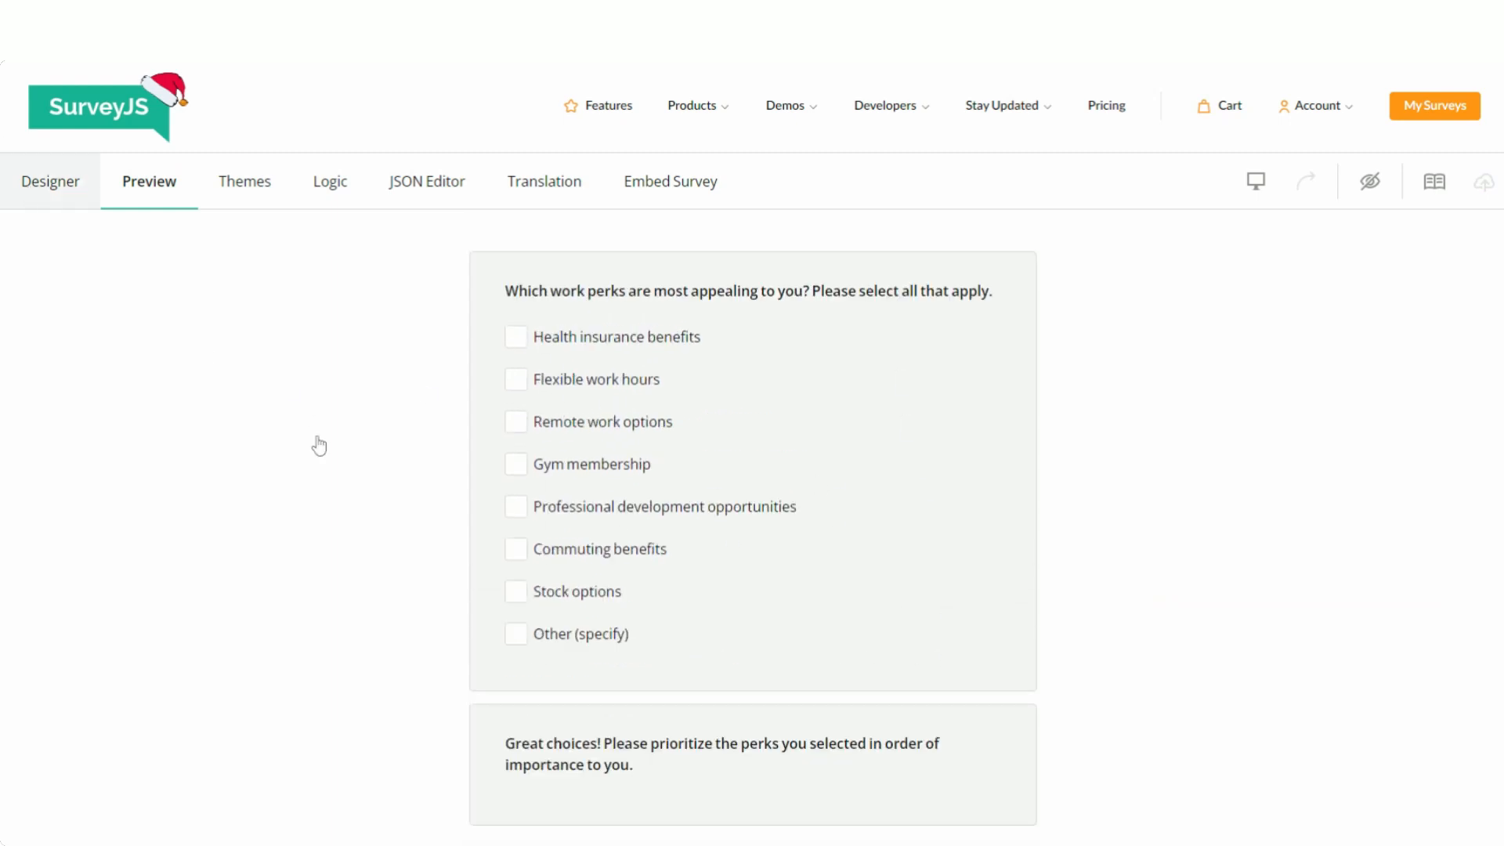
{"action": "left_click", "coordinate": [722, 611]}
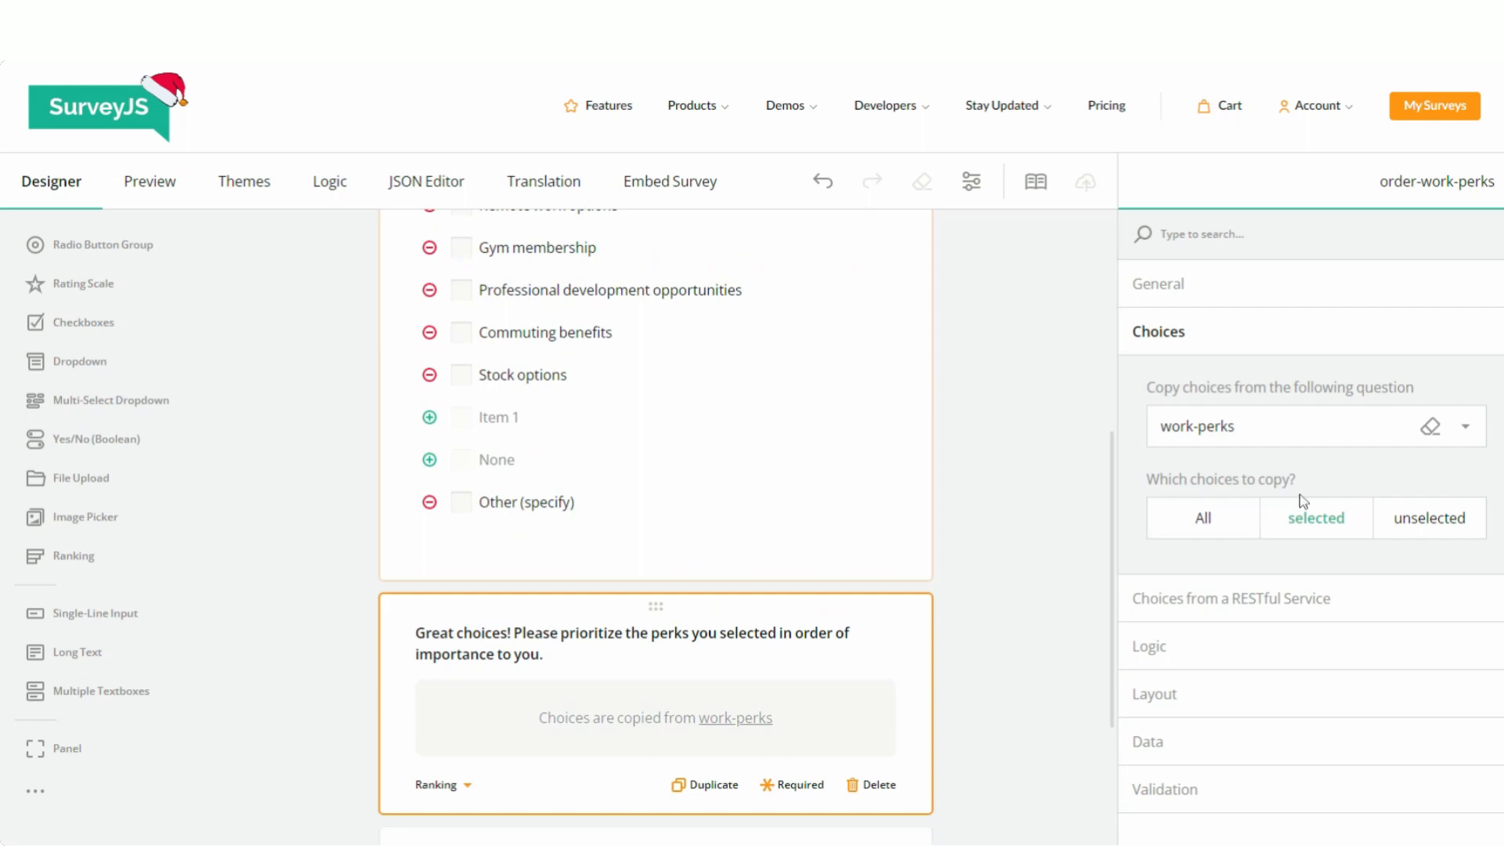
{"action": "left_click", "coordinate": [1243, 343]}
{"action": "left_click", "coordinate": [1332, 428]}
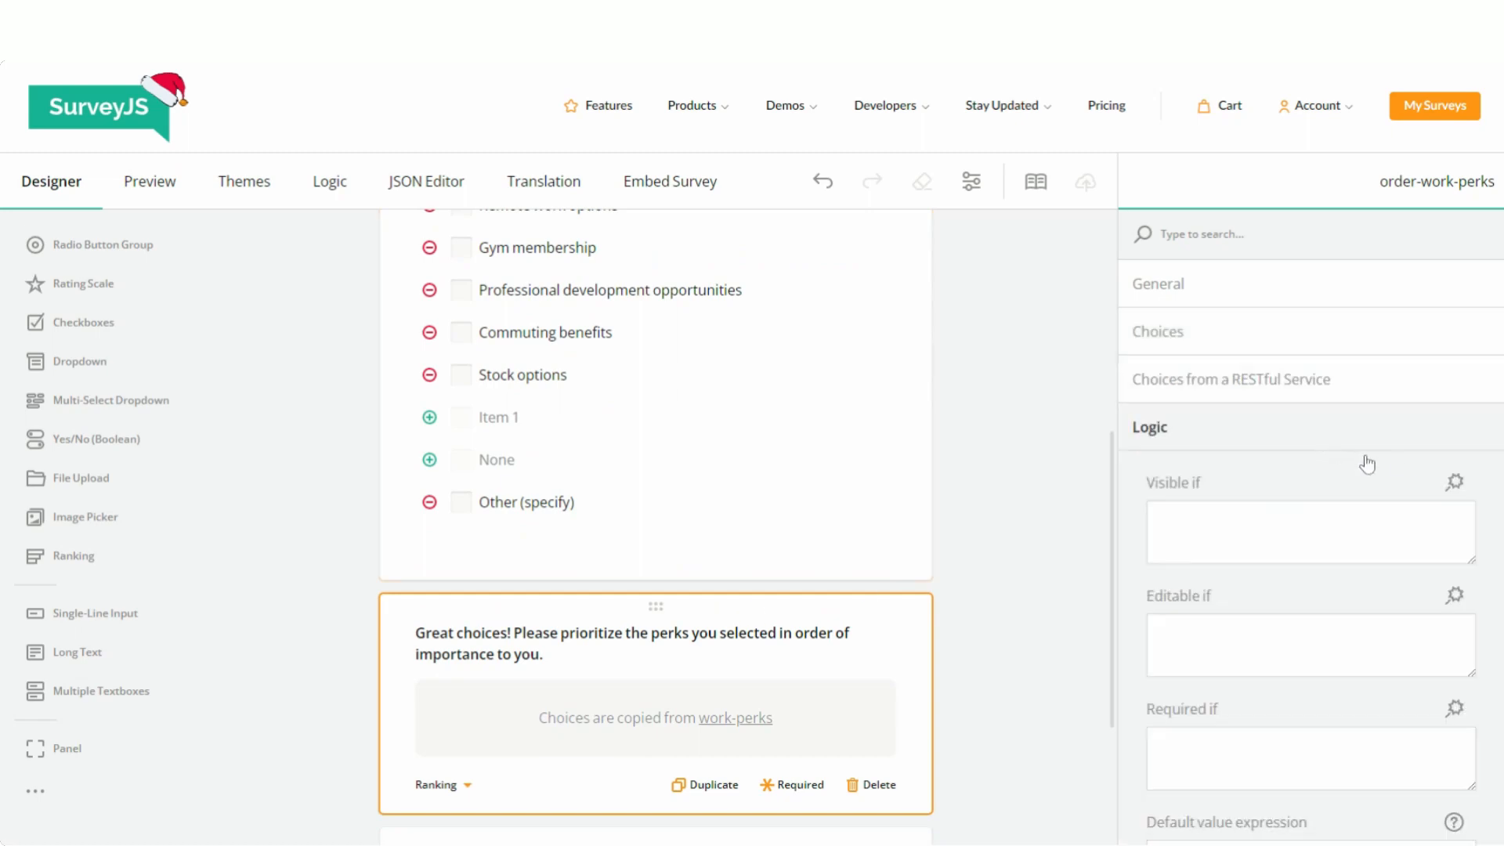
{"action": "left_click", "coordinate": [1454, 481]}
{"action": "left_click", "coordinate": [546, 361]}
{"action": "left_click", "coordinate": [493, 462]}
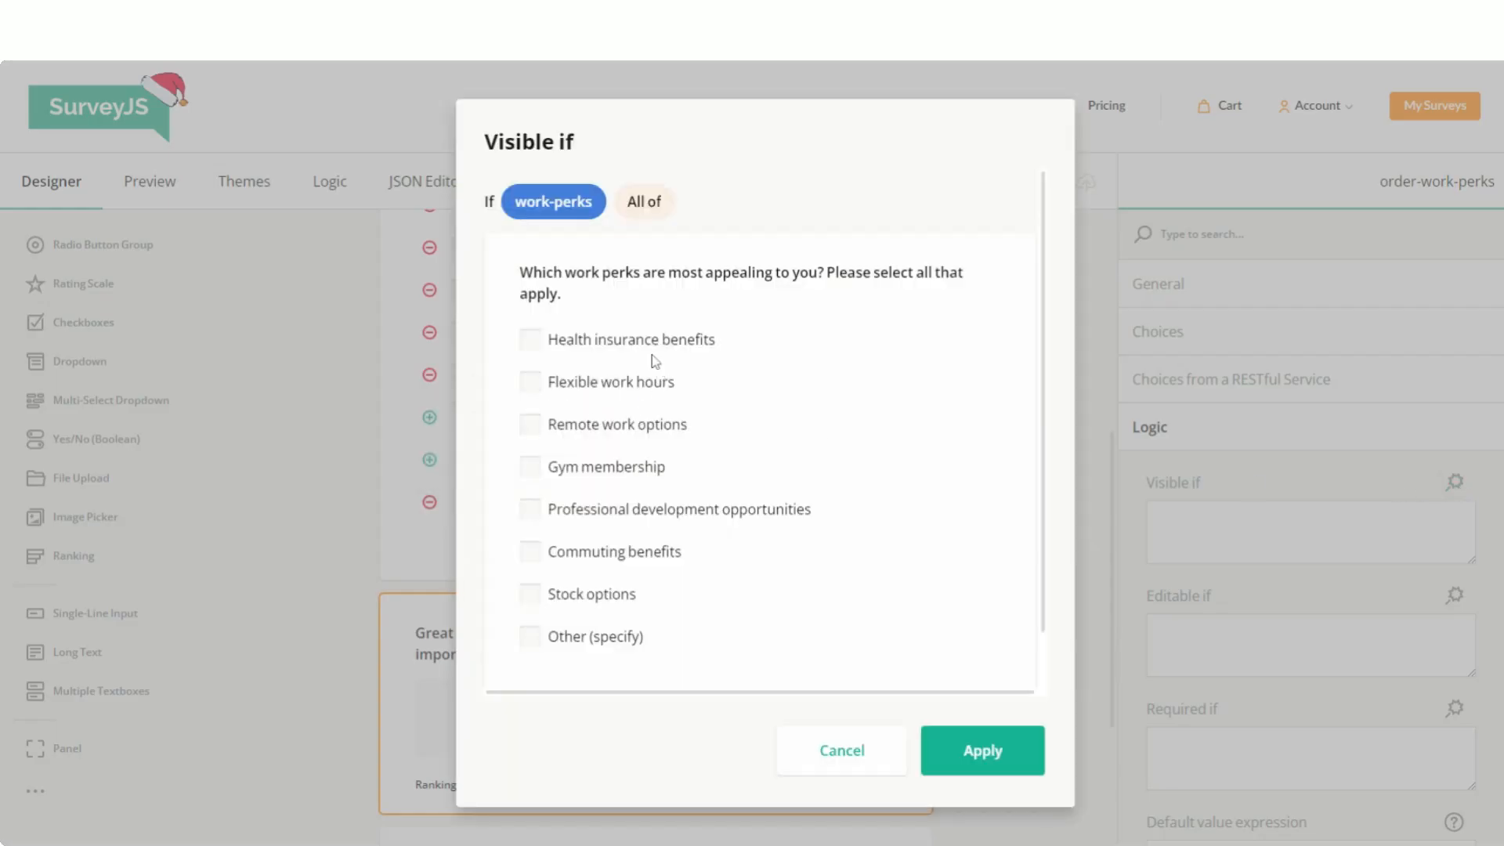
{"action": "left_click", "coordinate": [638, 205]}
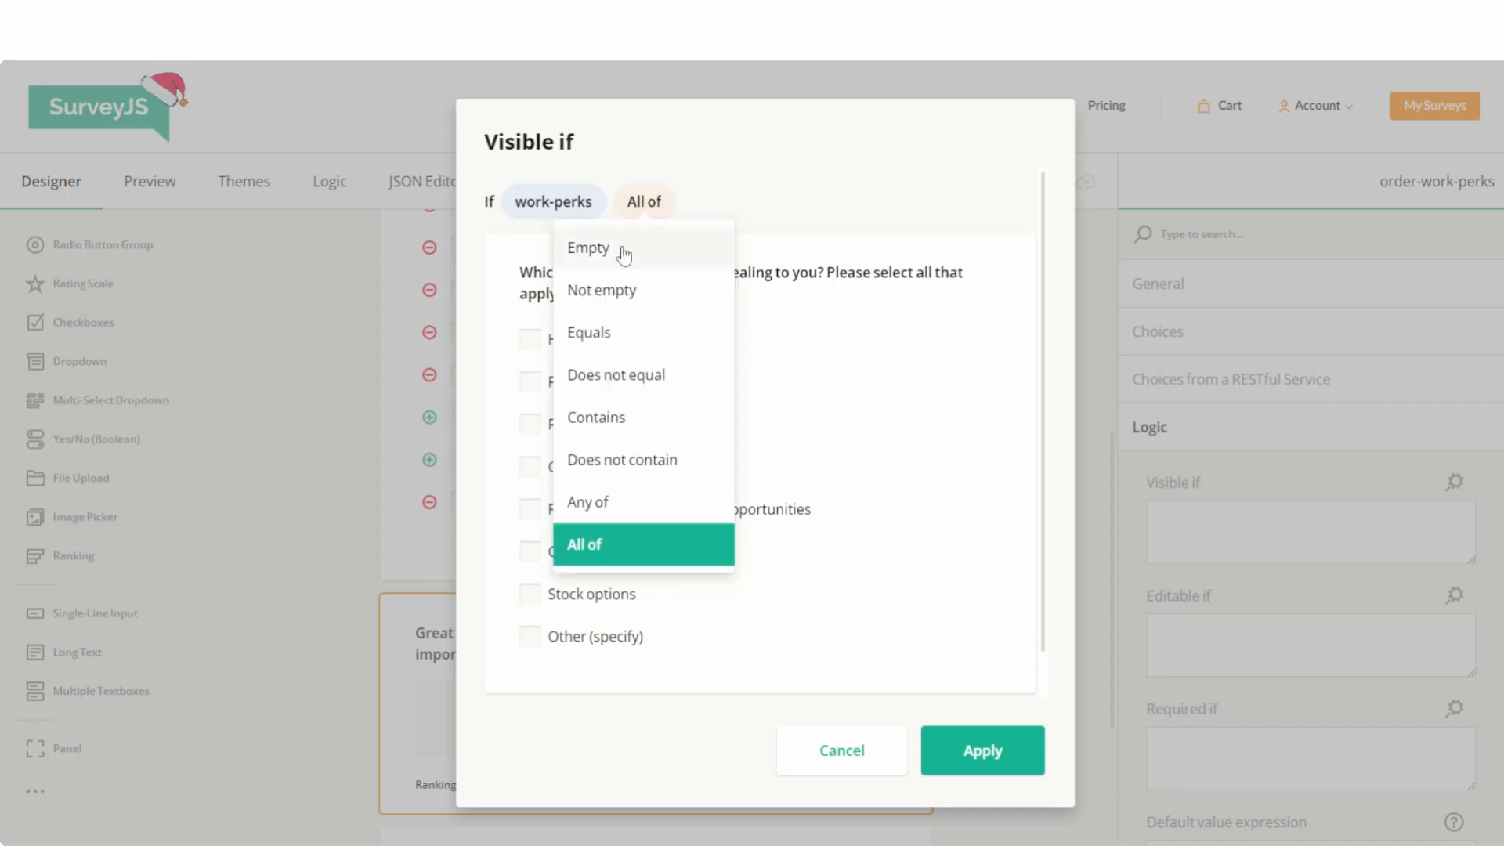
{"action": "left_click", "coordinate": [643, 296]}
{"action": "left_click", "coordinate": [1018, 545]}
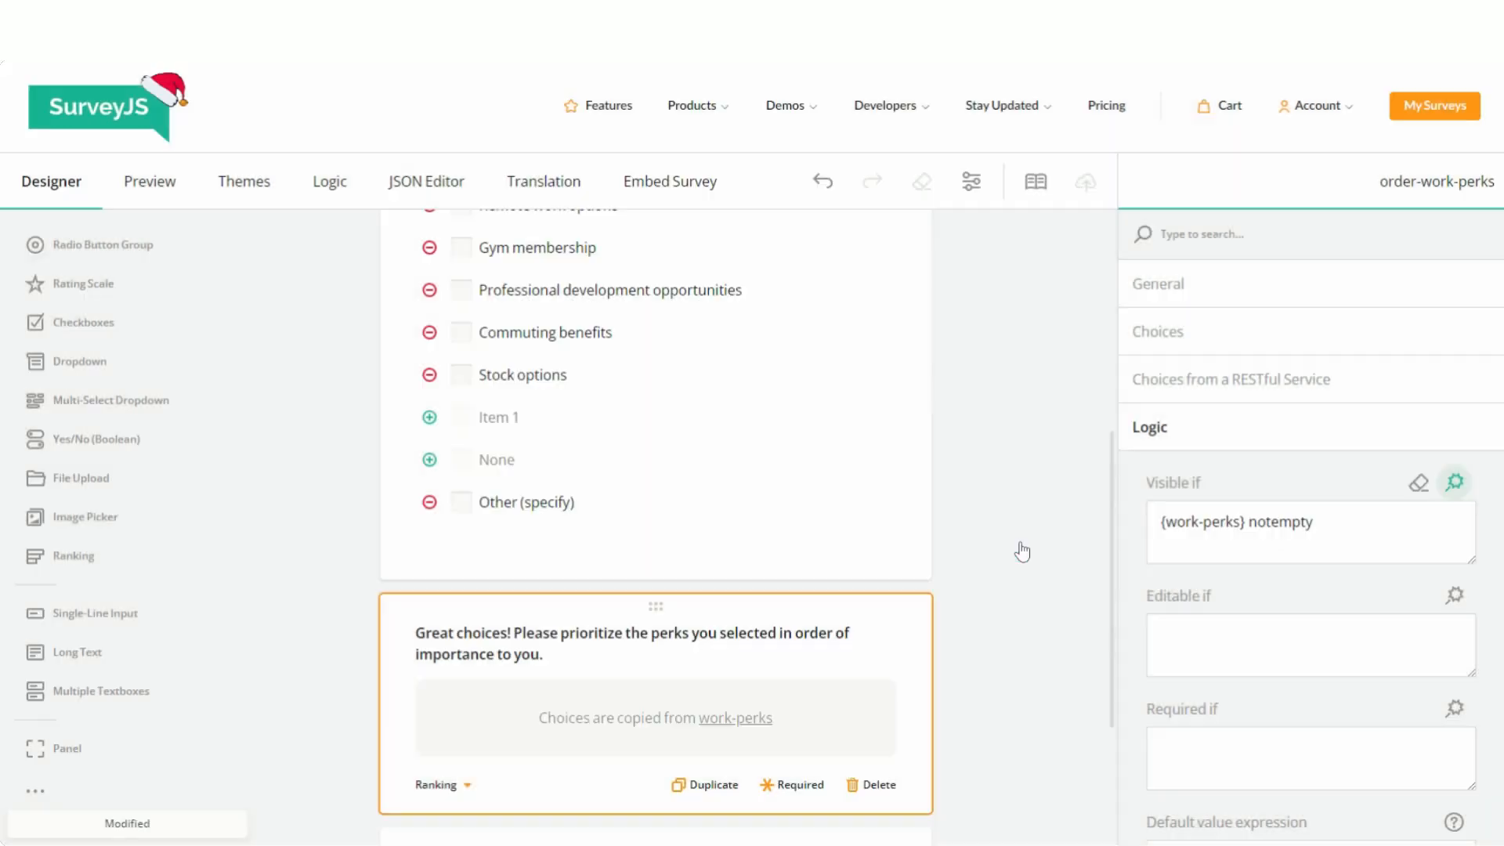
- Preview the survey again and check Health insurance benefits, Flexible work hours and Remote work options
{"action": "left_click", "coordinate": [149, 181]}
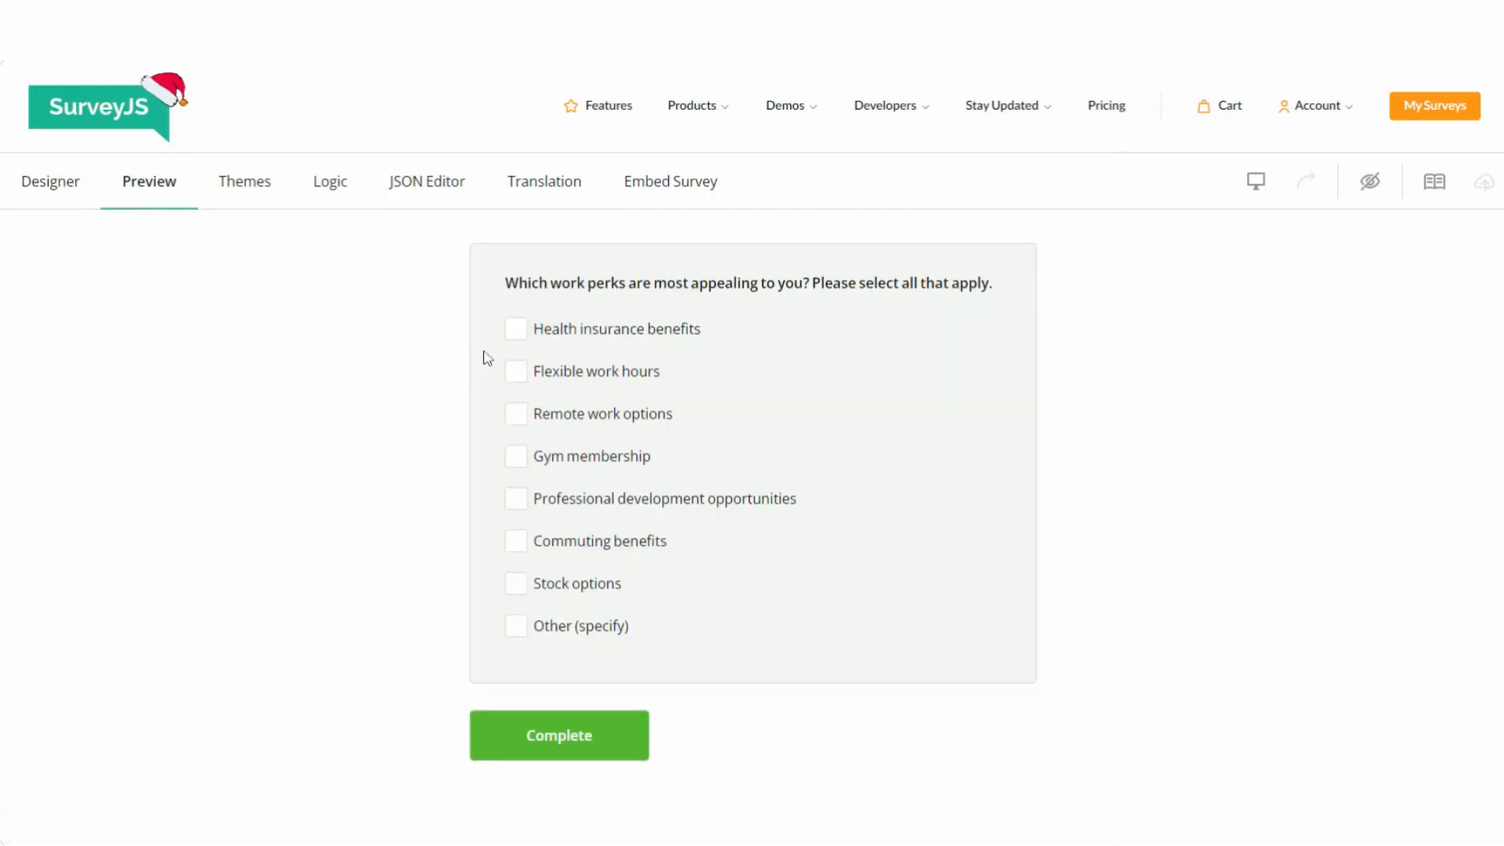
{"action": "left_click", "coordinate": [515, 329]}
{"action": "left_click", "coordinate": [516, 372]}
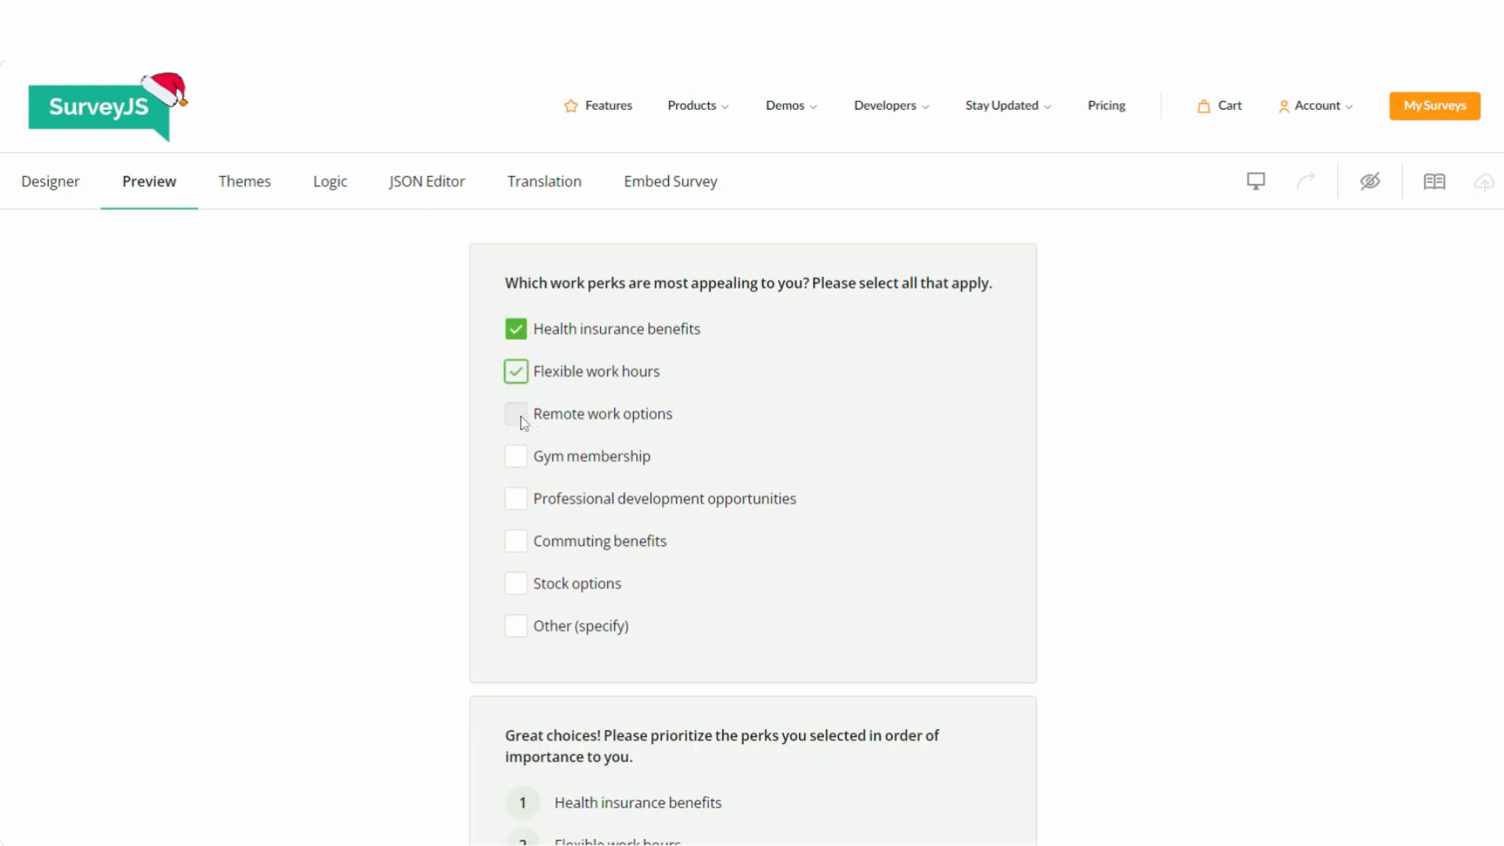
{"action": "left_click", "coordinate": [516, 414]}
{"action": "scroll", "coordinate": [1081, 521], "scroll_direction": "down", "scroll_amount": 2}
{"action": "scroll", "coordinate": [1003, 437], "scroll_direction": "up", "scroll_amount": 2}
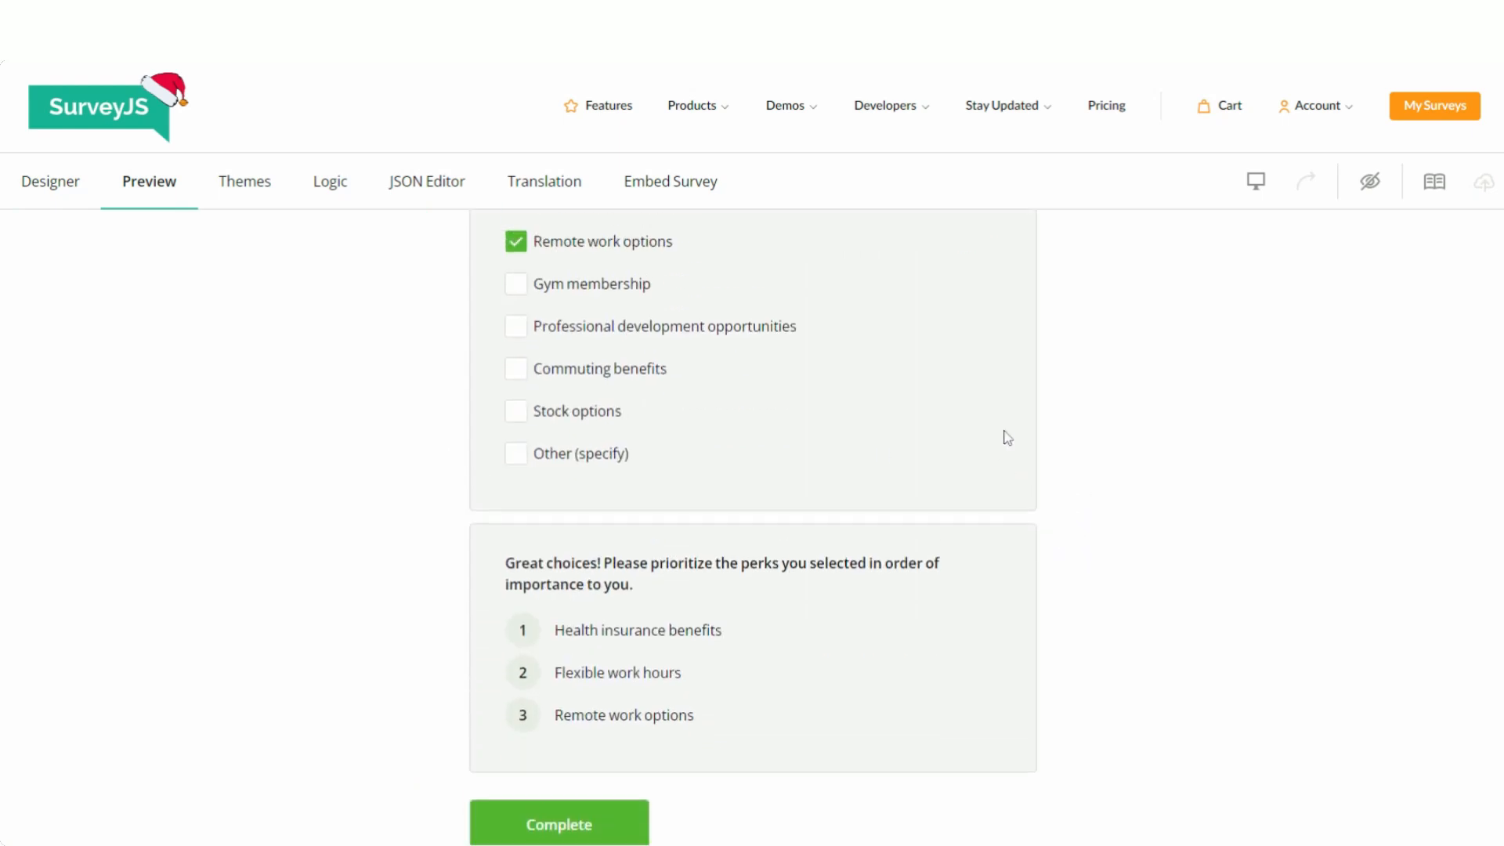
- Reorder the previewed ranking so Flexible work hours is first and Remote work options is second
{"action": "scroll", "coordinate": [1003, 436], "scroll_direction": "down", "scroll_amount": 2}
{"action": "left_click_drag", "start_coordinate": [527, 675], "coordinate": [531, 648]}
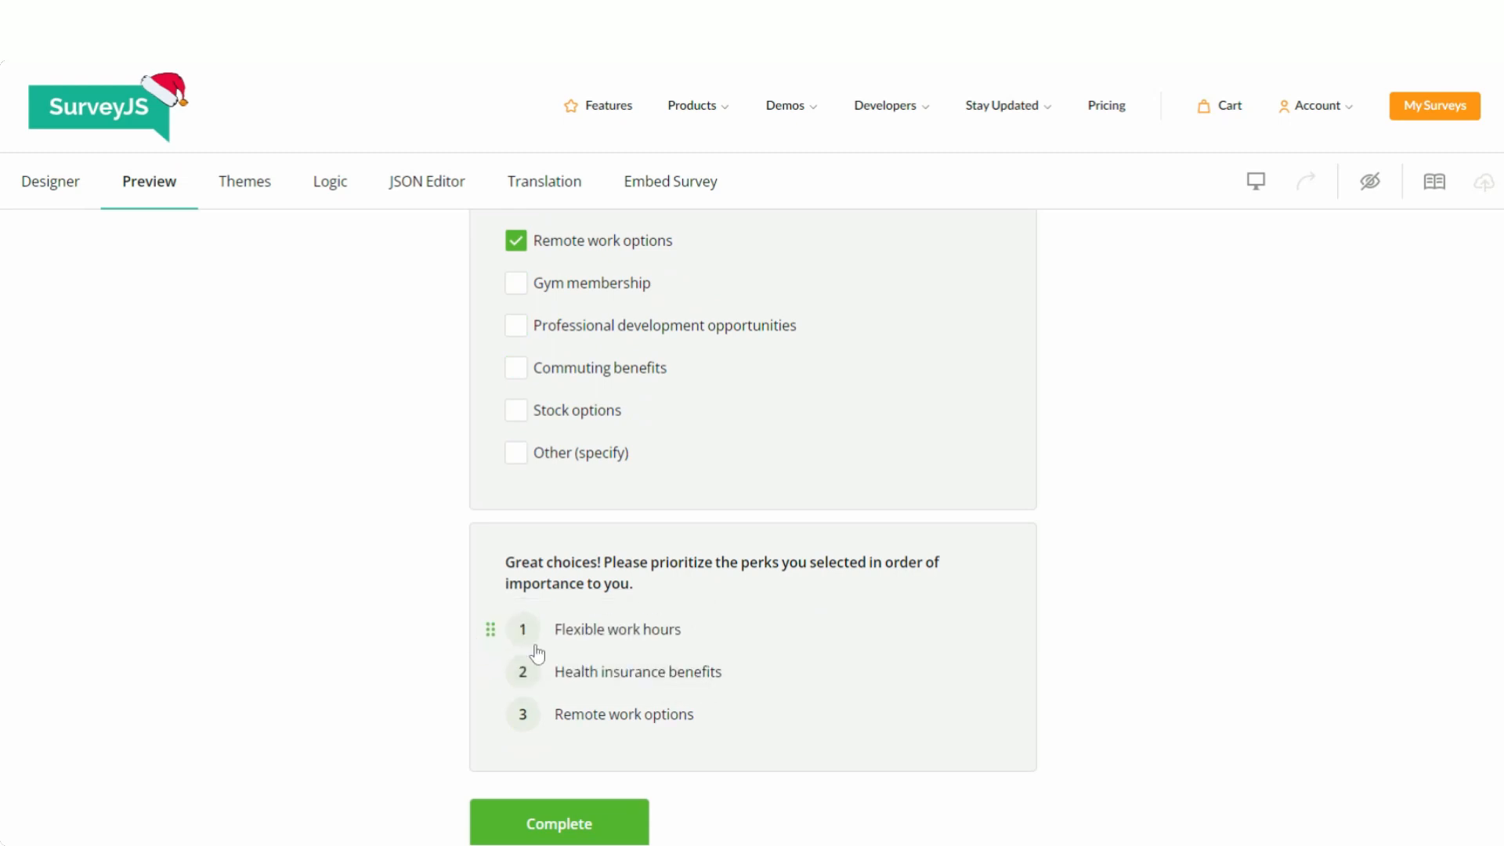
{"action": "left_click_drag", "start_coordinate": [511, 717], "coordinate": [532, 655]}
{"action": "scroll", "coordinate": [557, 641], "scroll_direction": "down", "scroll_amount": 1}
- Deselect Remote work options and try to complete the previewed survey with only two perks selected
{"action": "scroll", "coordinate": [564, 631], "scroll_direction": "up", "scroll_amount": 3}
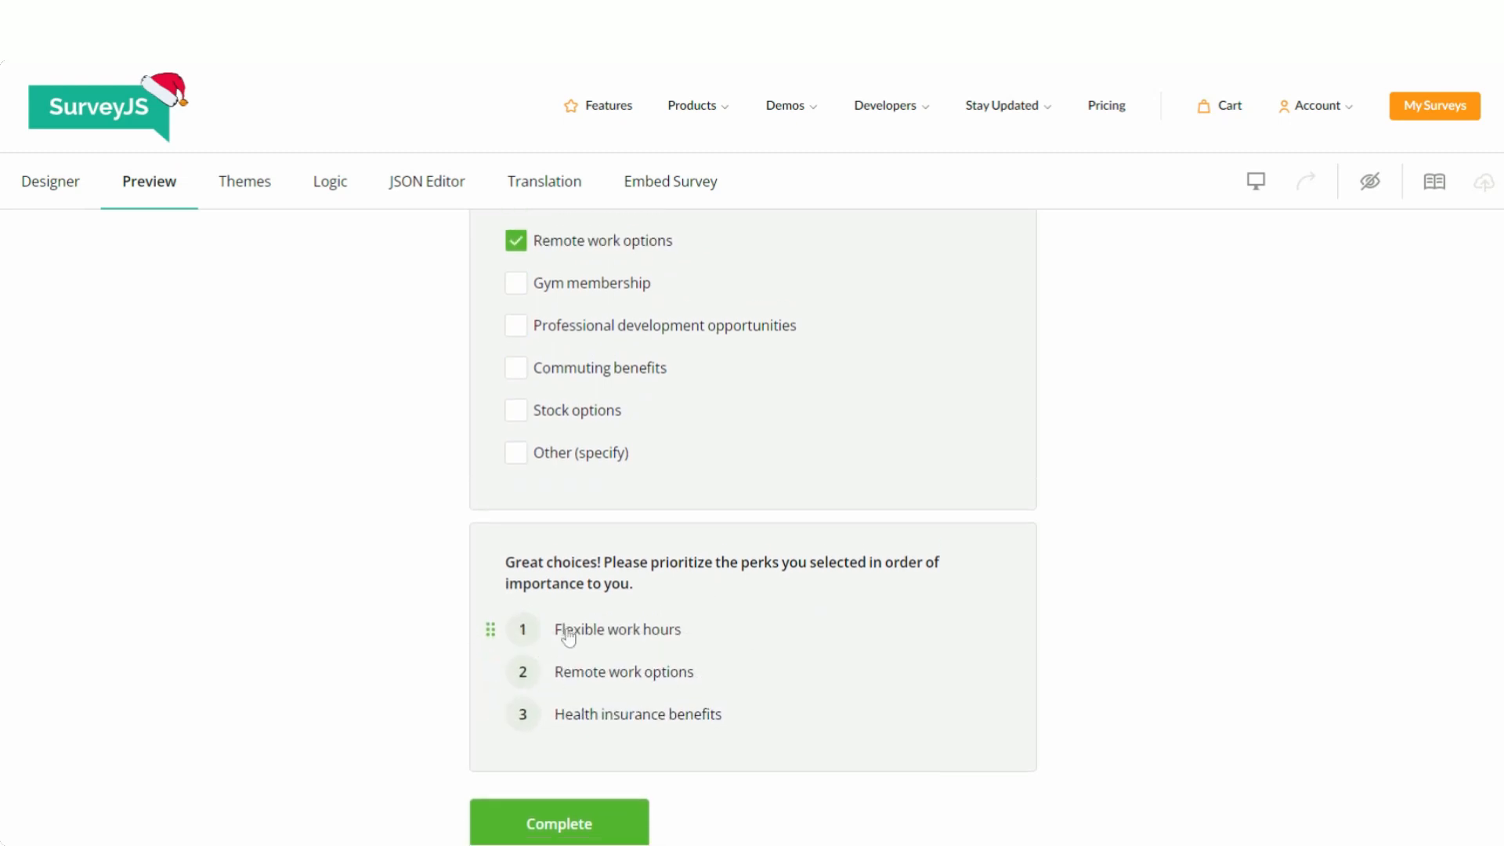
{"action": "left_click", "coordinate": [515, 423]}
{"action": "scroll", "coordinate": [837, 682], "scroll_direction": "down", "scroll_amount": 3}
{"action": "left_click", "coordinate": [642, 740]}
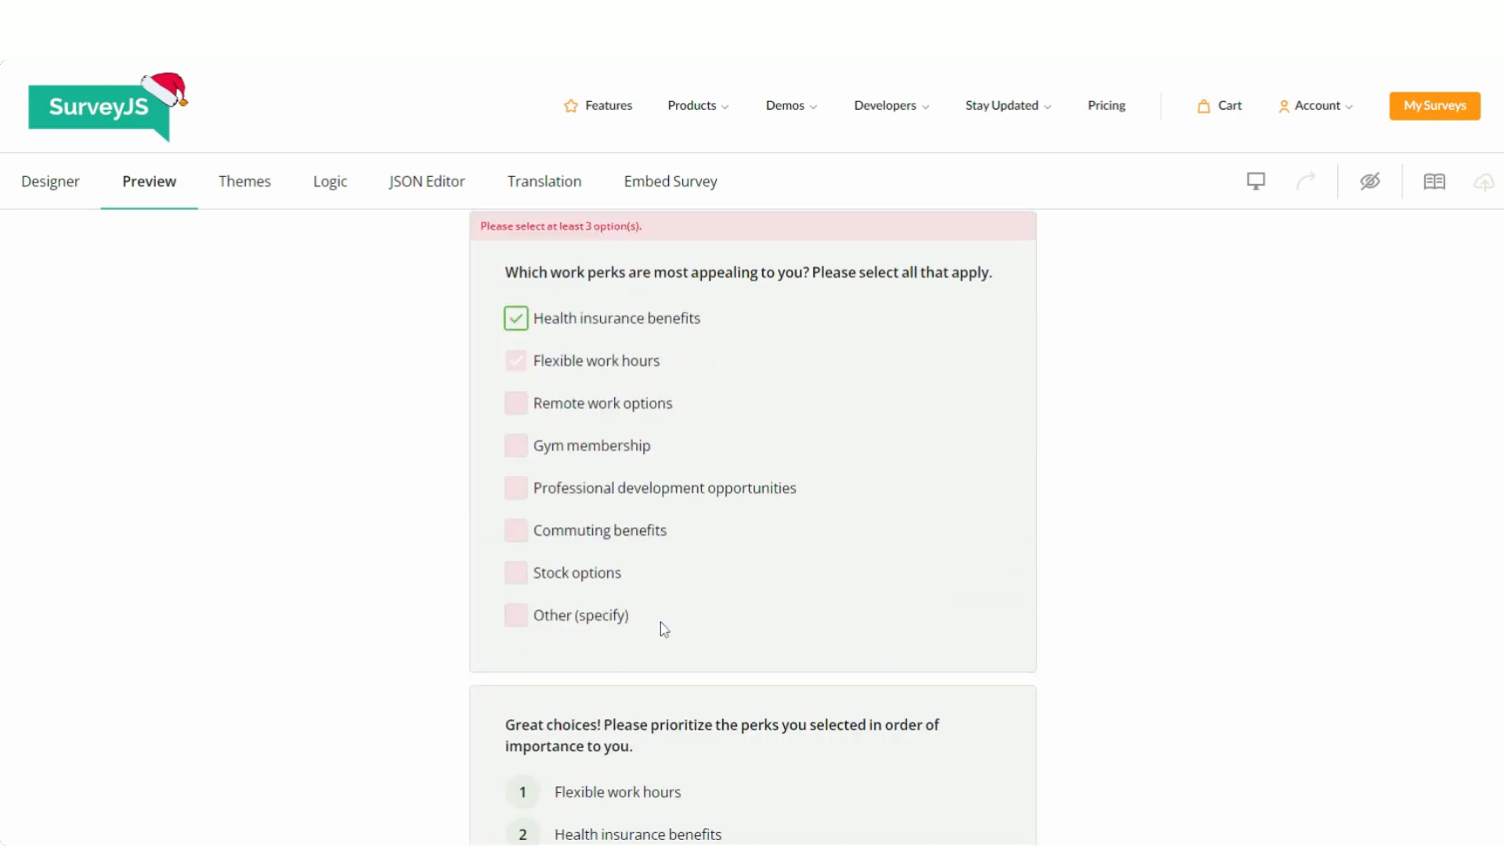
- Select Remote work options and Gym membership in the previewed checkboxes question
{"action": "scroll", "coordinate": [416, 345], "scroll_direction": "down", "scroll_amount": 1}
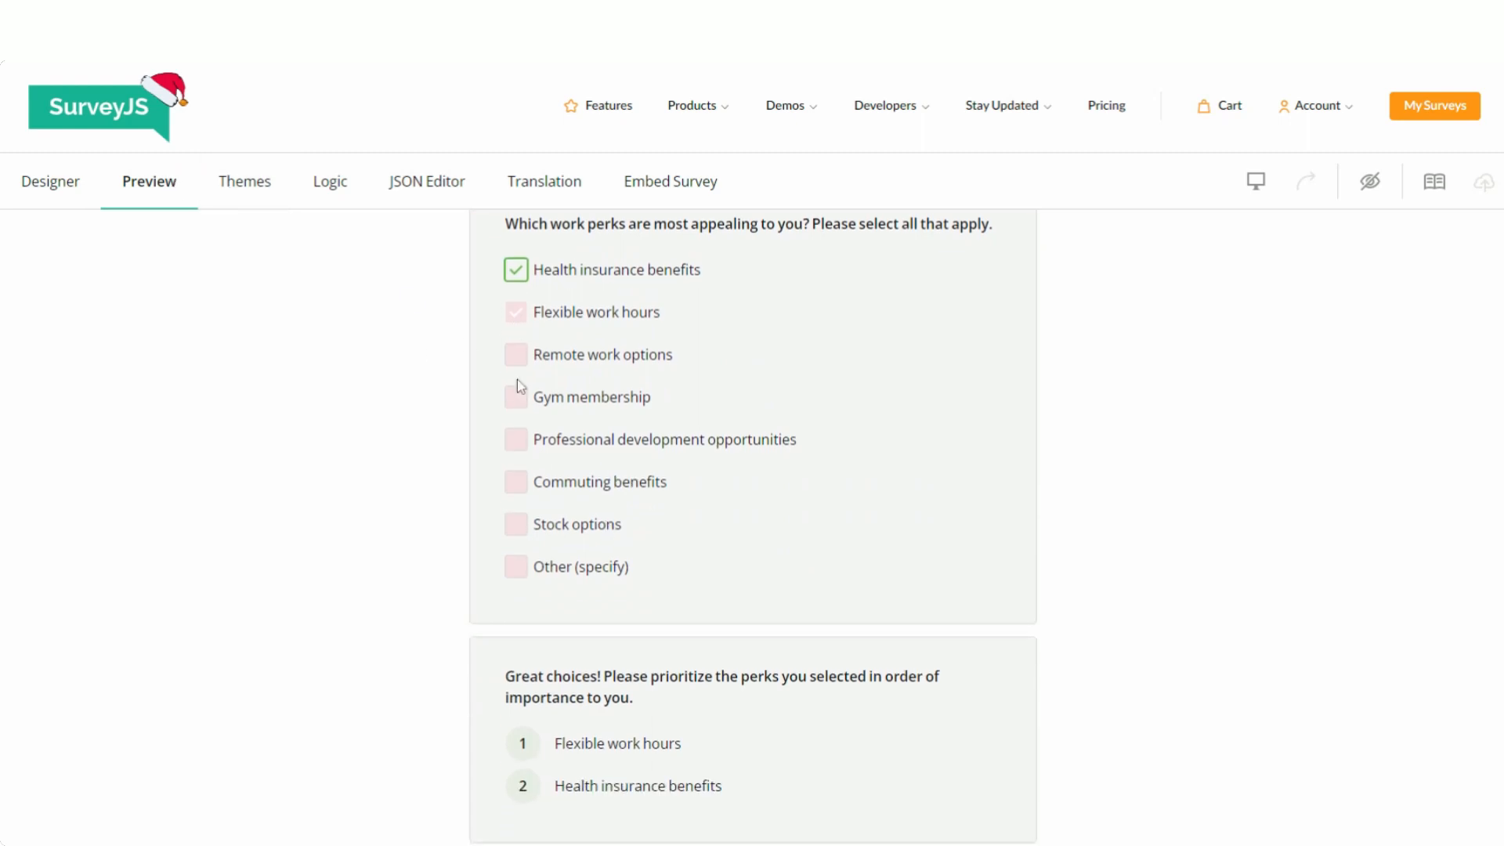
{"action": "left_click", "coordinate": [520, 360]}
{"action": "left_click", "coordinate": [524, 373]}
{"action": "scroll", "coordinate": [800, 439], "scroll_direction": "down", "scroll_amount": 3}
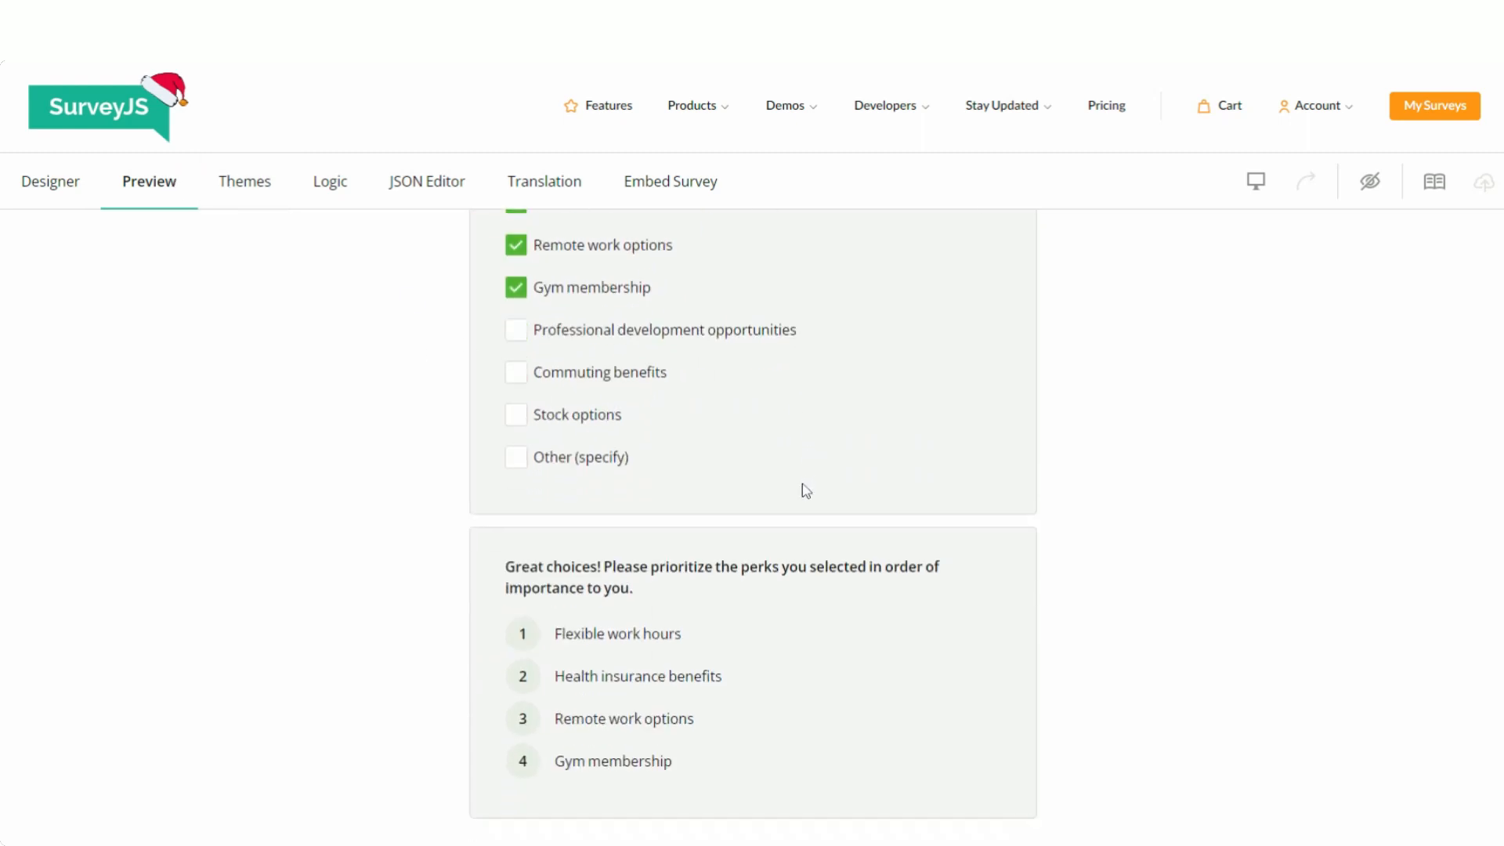
- Rank Health insurance benefits first and Gym membership second in the previewed ranking question
{"action": "left_click_drag", "start_coordinate": [527, 556], "coordinate": [520, 501]}
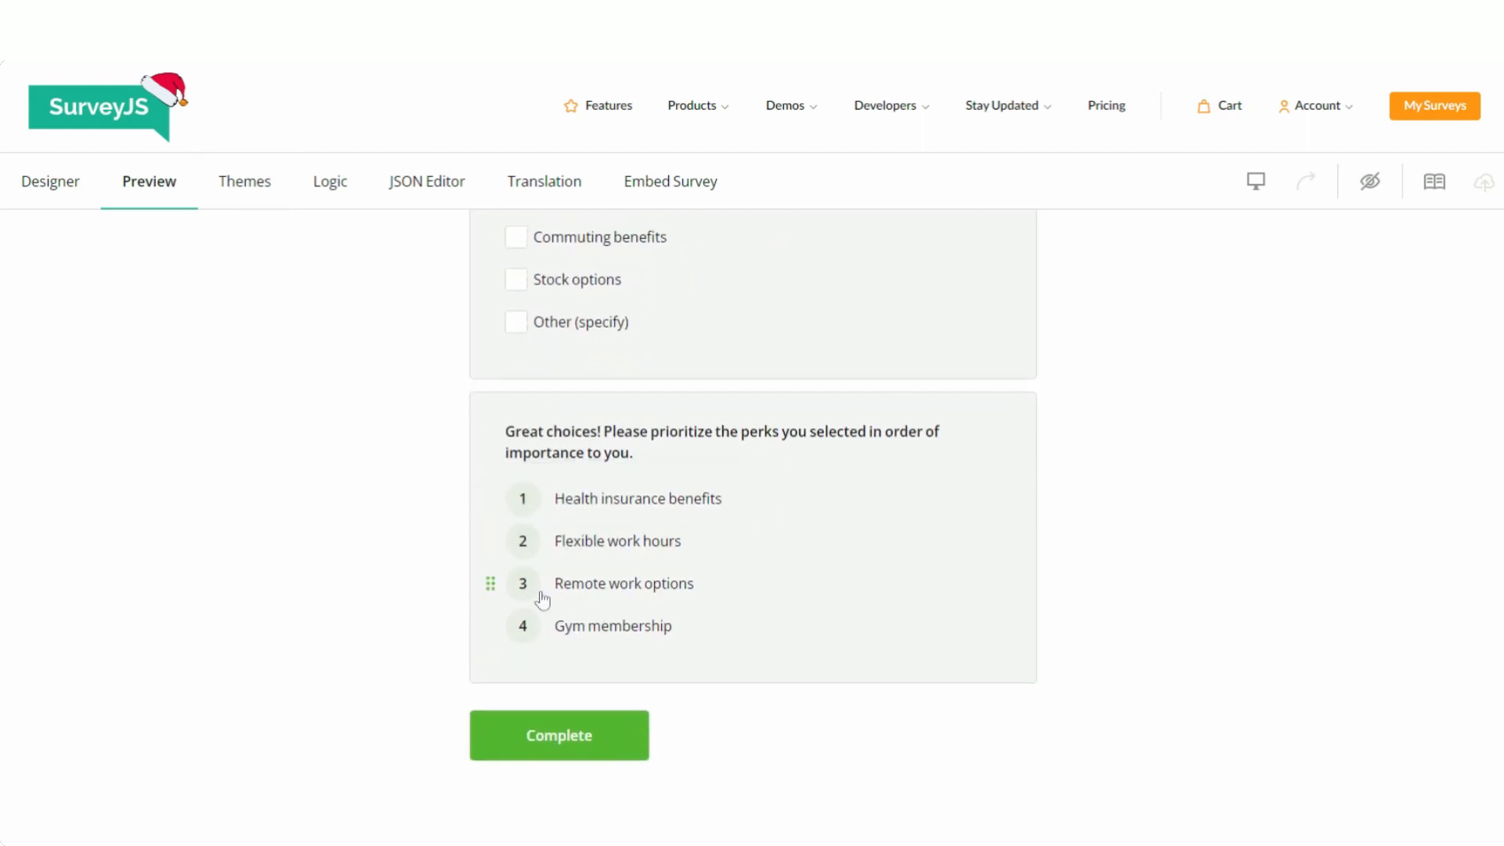
{"action": "left_click_drag", "start_coordinate": [533, 624], "coordinate": [533, 536]}
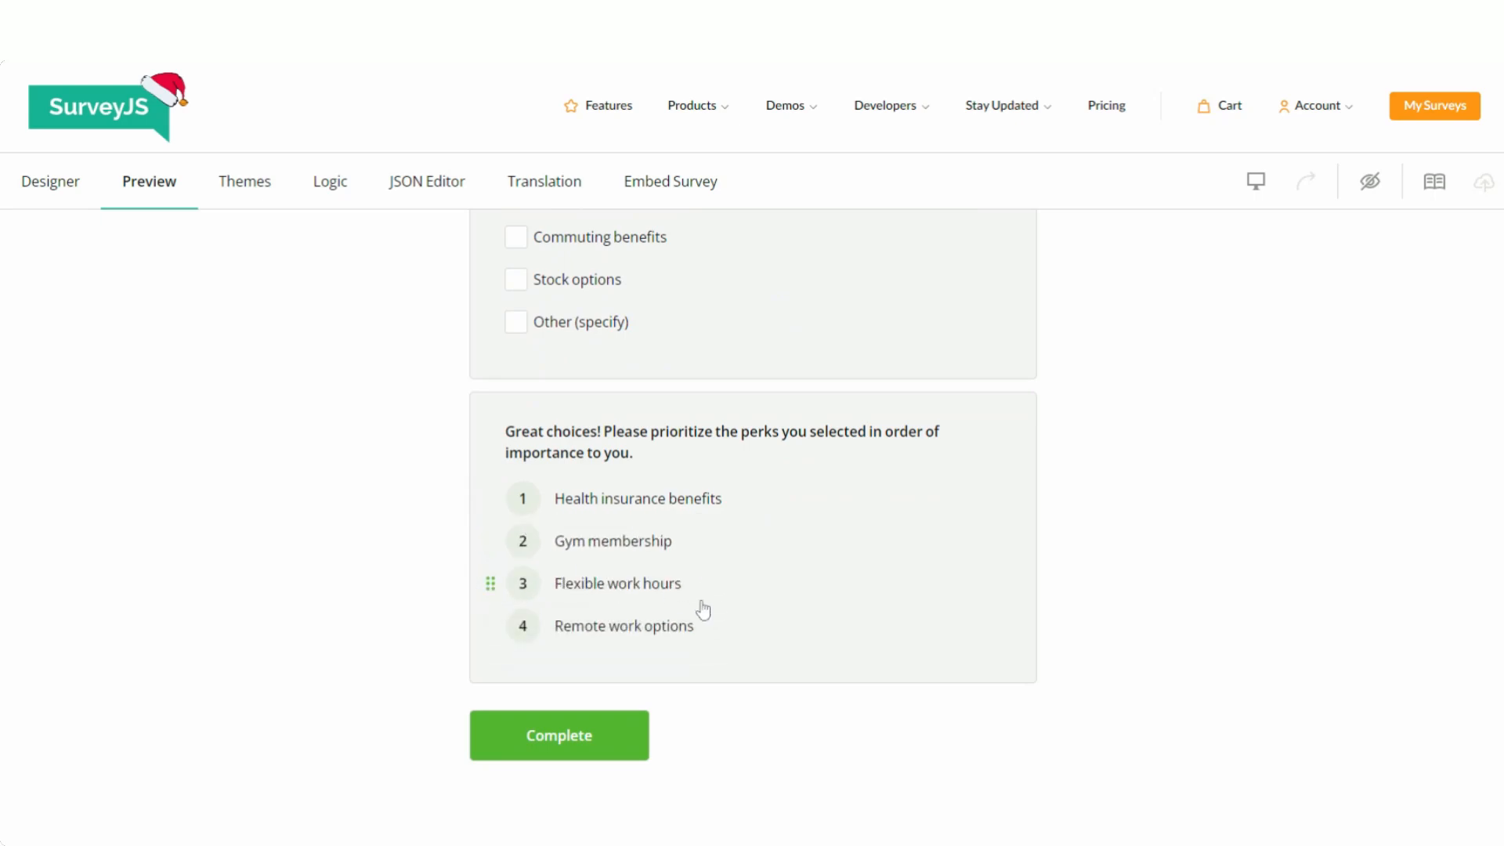
{"action": "scroll", "coordinate": [703, 610], "scroll_direction": "up", "scroll_amount": 4}
{"action": "scroll", "coordinate": [702, 609], "scroll_direction": "down", "scroll_amount": 3}
- Return to designing the survey and convert the work-perks question from Checkboxes to a Multi-Select Dropdown
{"action": "left_click", "coordinate": [46, 200]}
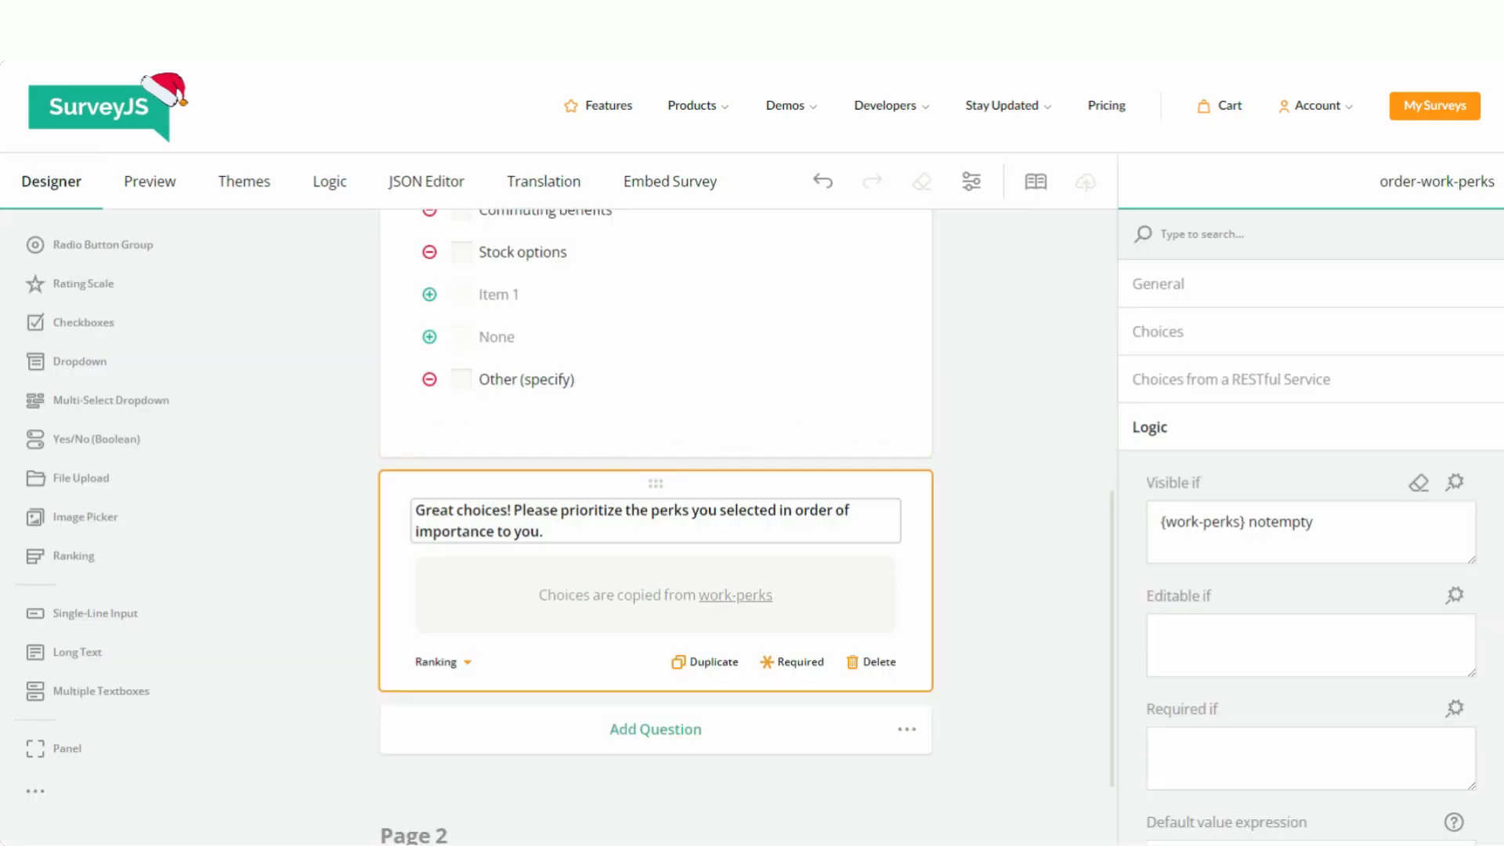
{"action": "scroll", "coordinate": [655, 470], "scroll_direction": "up", "scroll_amount": 5}
{"action": "left_click", "coordinate": [708, 313]}
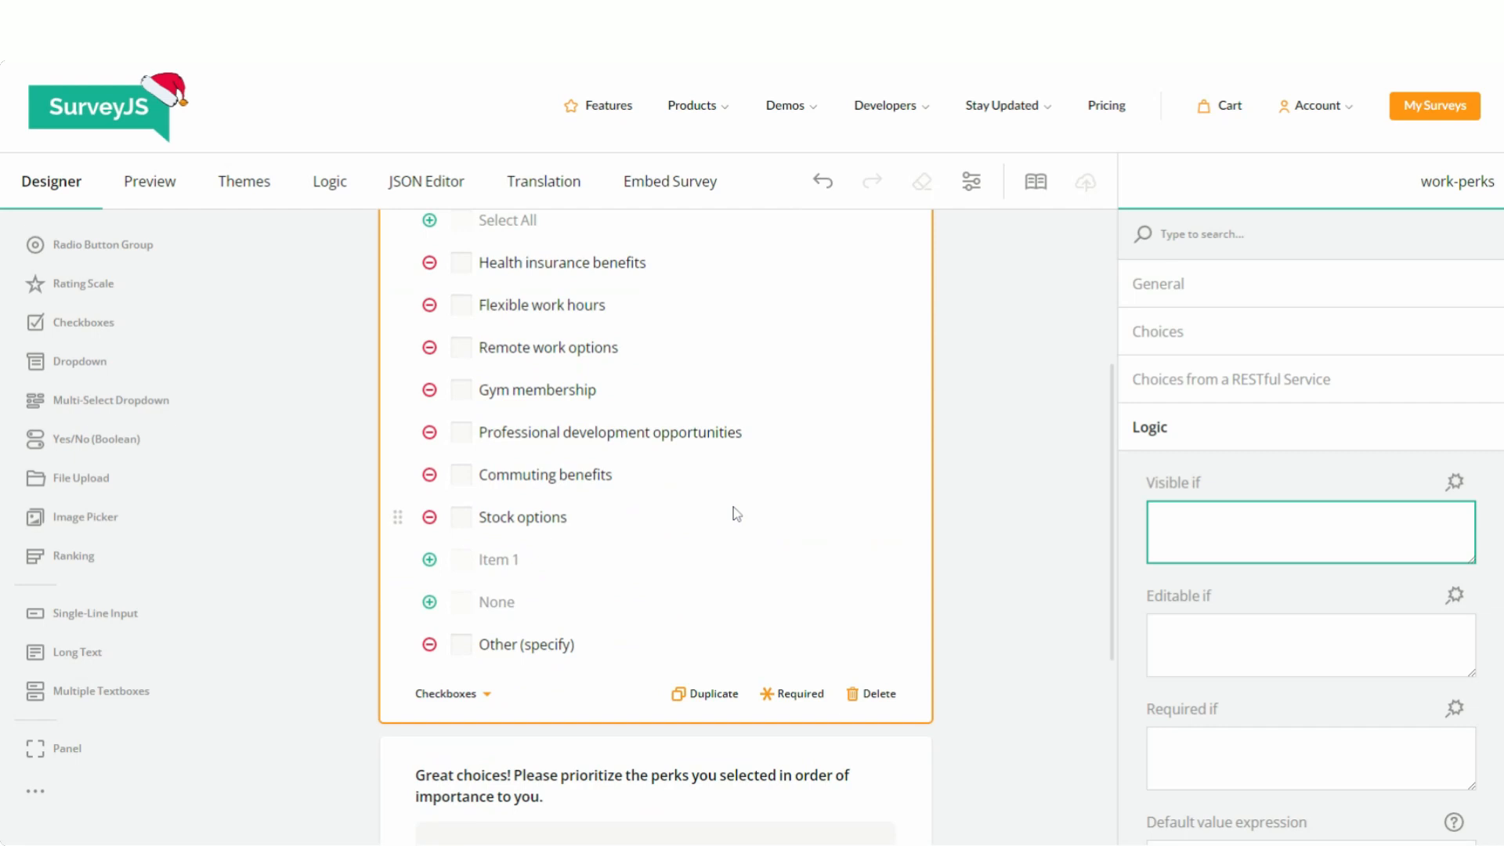
{"action": "left_click", "coordinate": [452, 697]}
{"action": "left_click", "coordinate": [480, 328]}
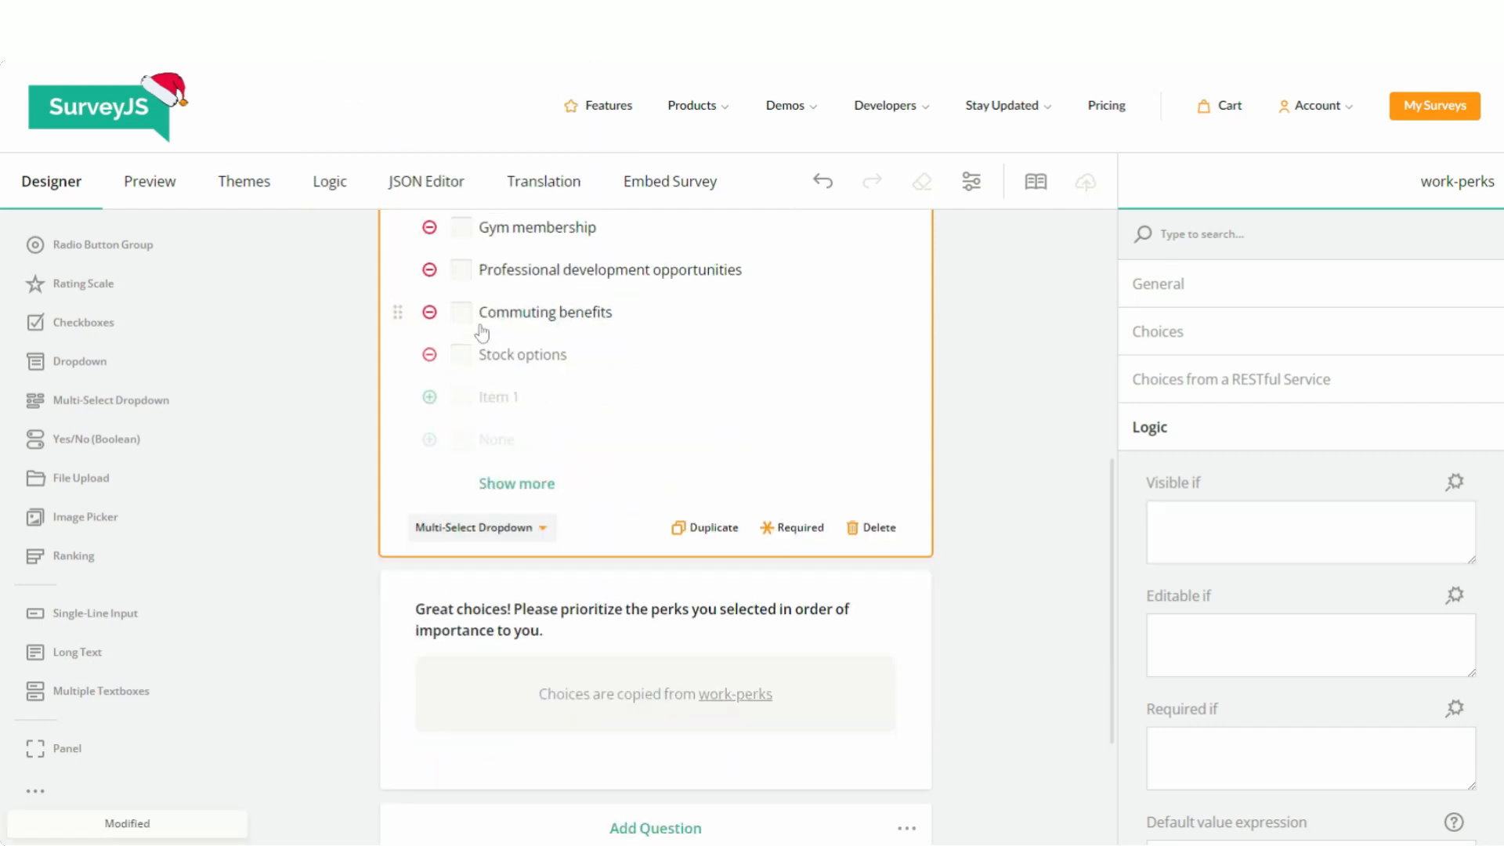
{"action": "scroll", "coordinate": [689, 454], "scroll_direction": "up", "scroll_amount": 5}
- Preview the survey, pick Health insurance benefits, Flexible work hours and Remote work options in the dropdown, and rank Flexible work hours first
{"action": "left_click", "coordinate": [148, 185]}
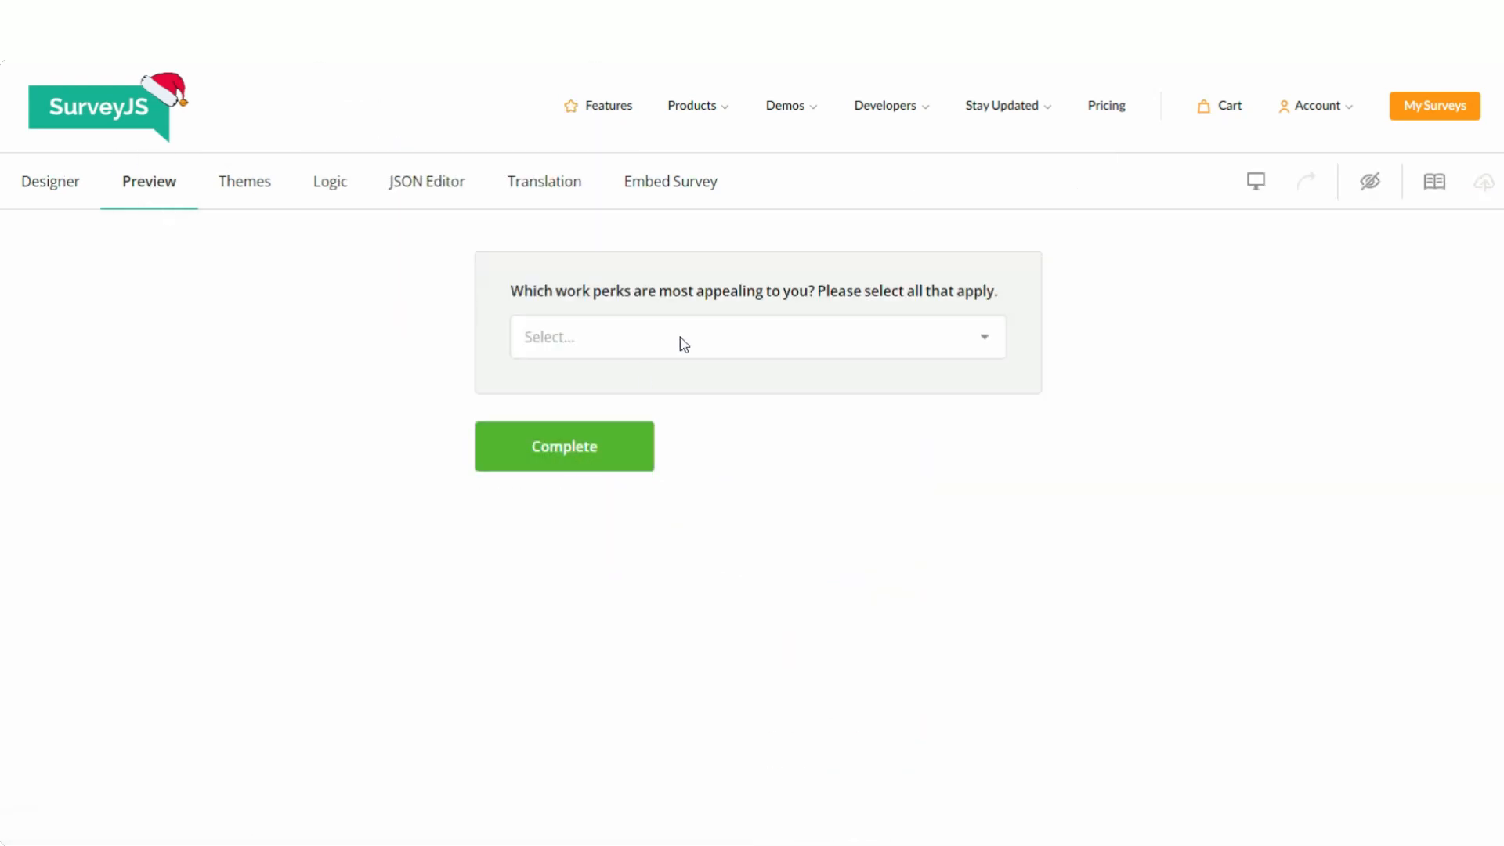
{"action": "left_click", "coordinate": [683, 345]}
{"action": "left_click", "coordinate": [637, 385]}
{"action": "left_click", "coordinate": [638, 424]}
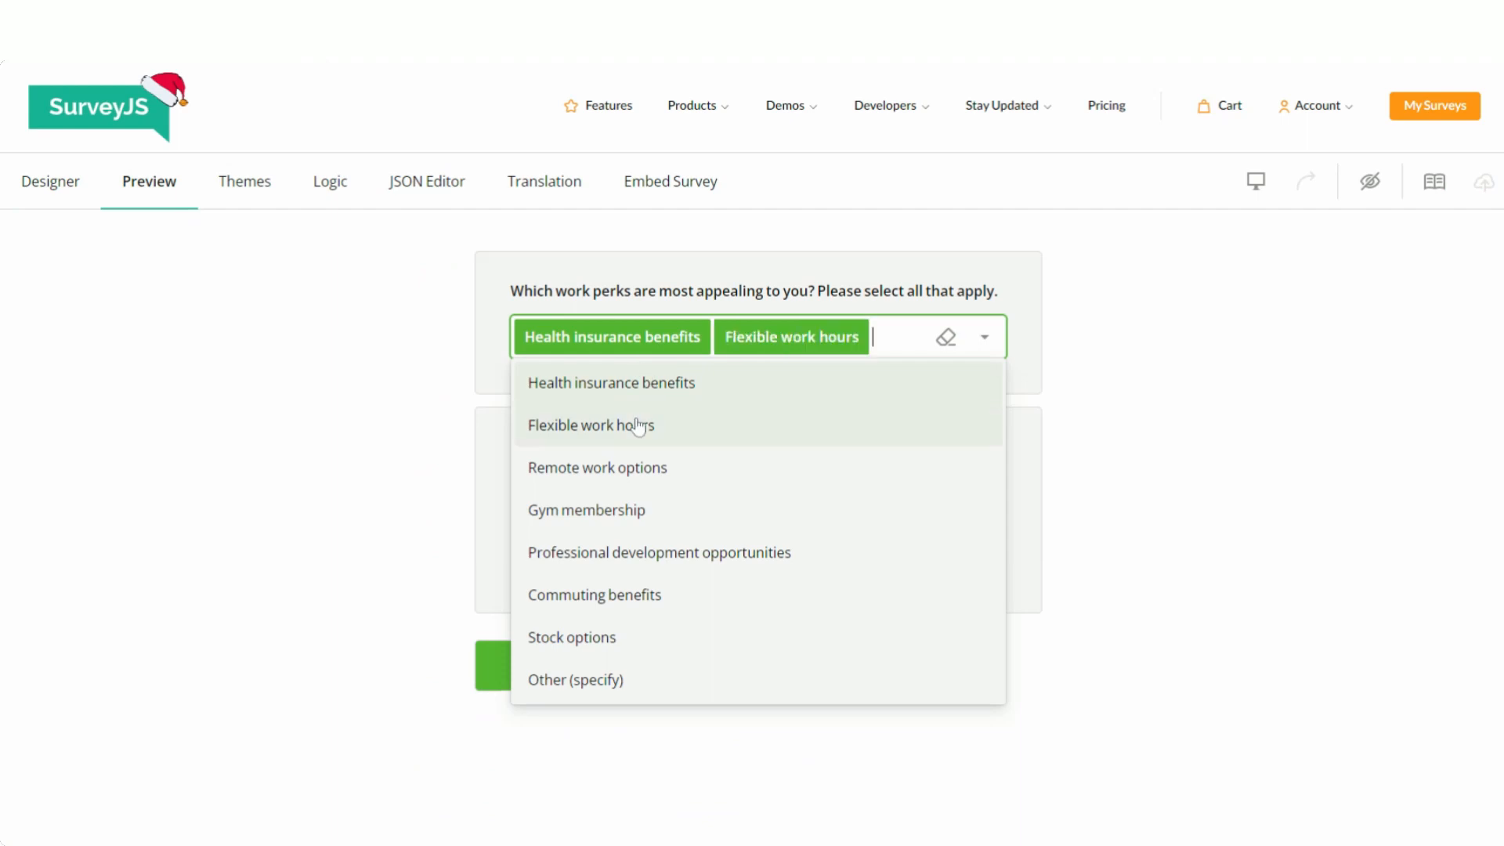
{"action": "left_click", "coordinate": [656, 468]}
{"action": "key", "text": "Escape"}
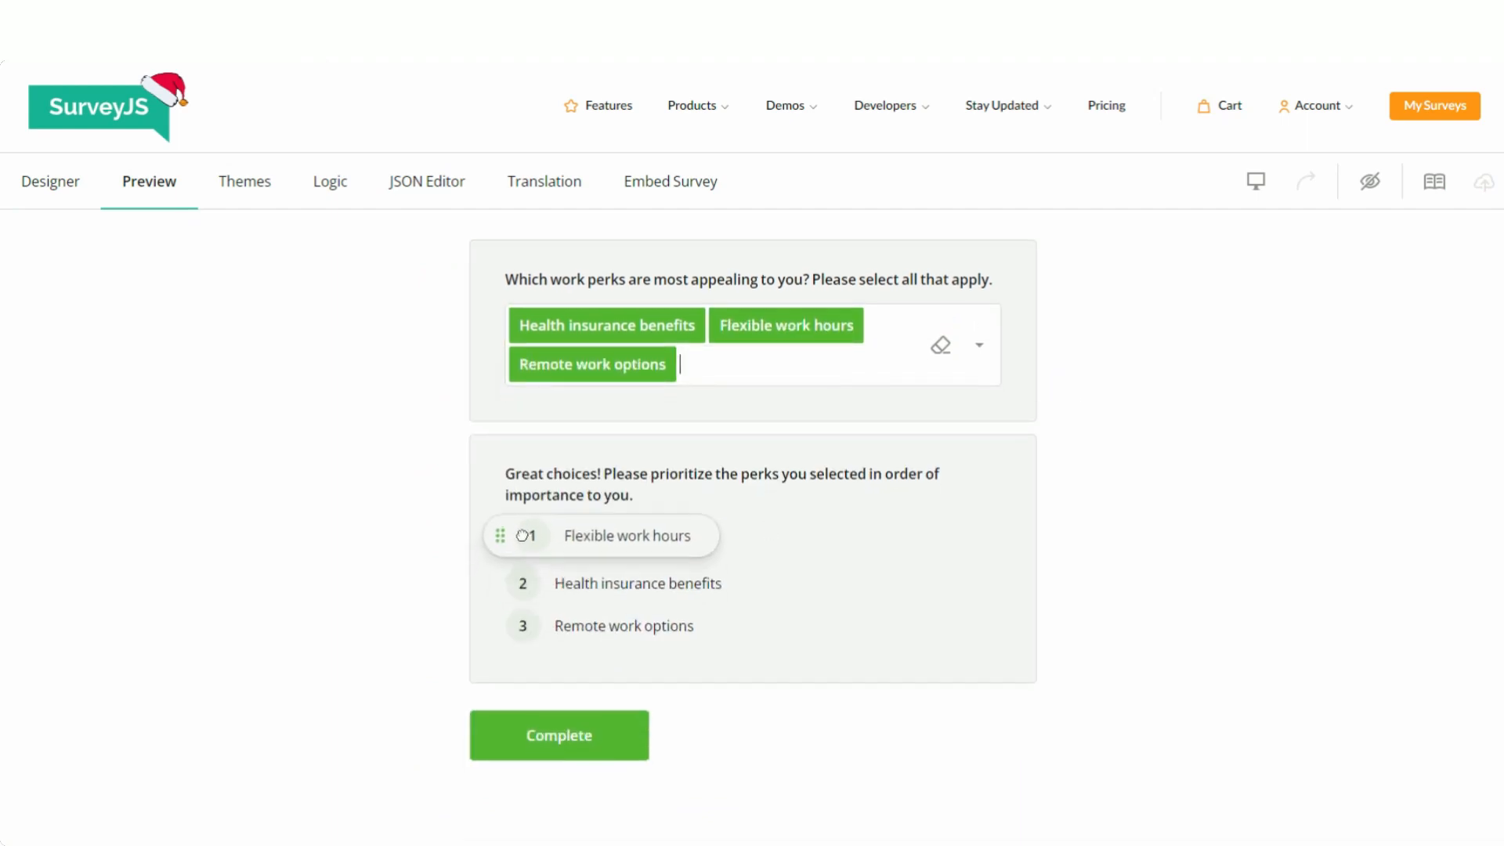
- Return to designing the survey and check the minimum selected choices among the work-perks question's choice settings
{"action": "left_click", "coordinate": [38, 190]}
{"action": "scroll", "coordinate": [1175, 619], "scroll_direction": "down", "scroll_amount": 8}
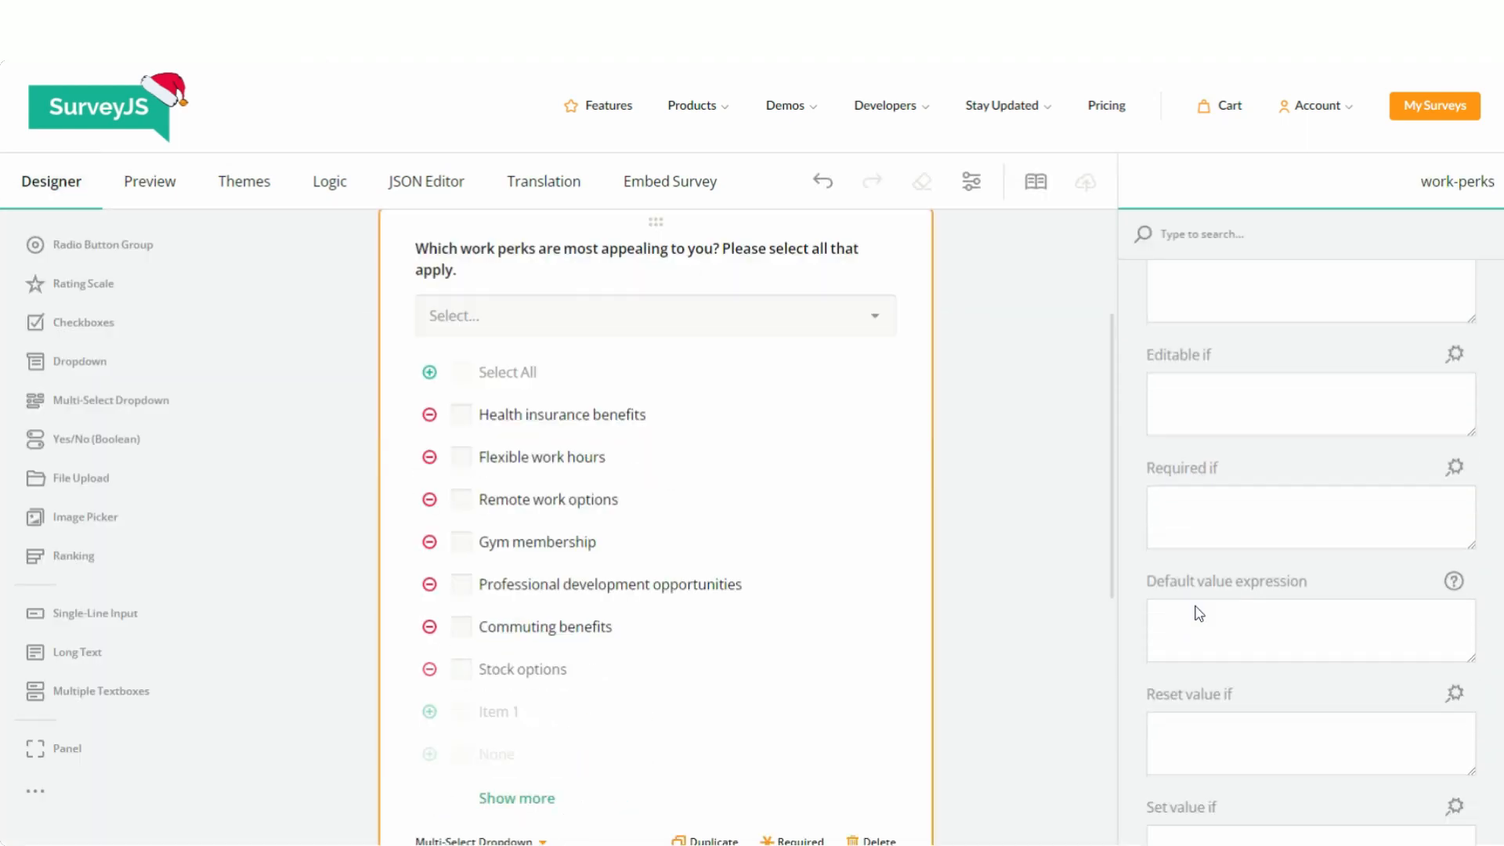
{"action": "scroll", "coordinate": [1195, 621], "scroll_direction": "up", "scroll_amount": 6}
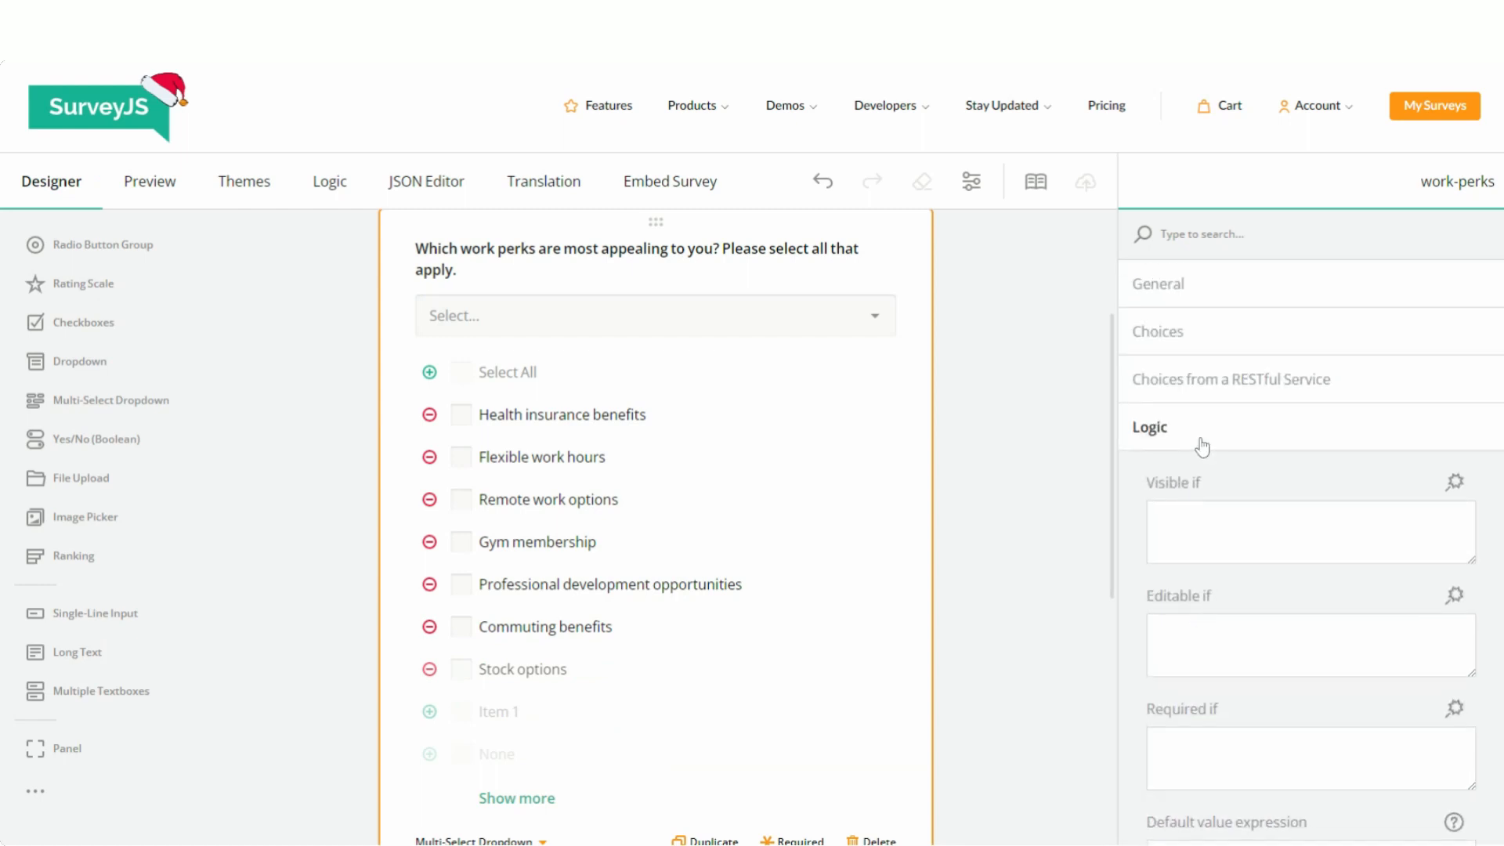
{"action": "left_click", "coordinate": [1198, 439]}
{"action": "left_click", "coordinate": [1202, 336]}
{"action": "scroll", "coordinate": [1256, 581], "scroll_direction": "down", "scroll_amount": 7}
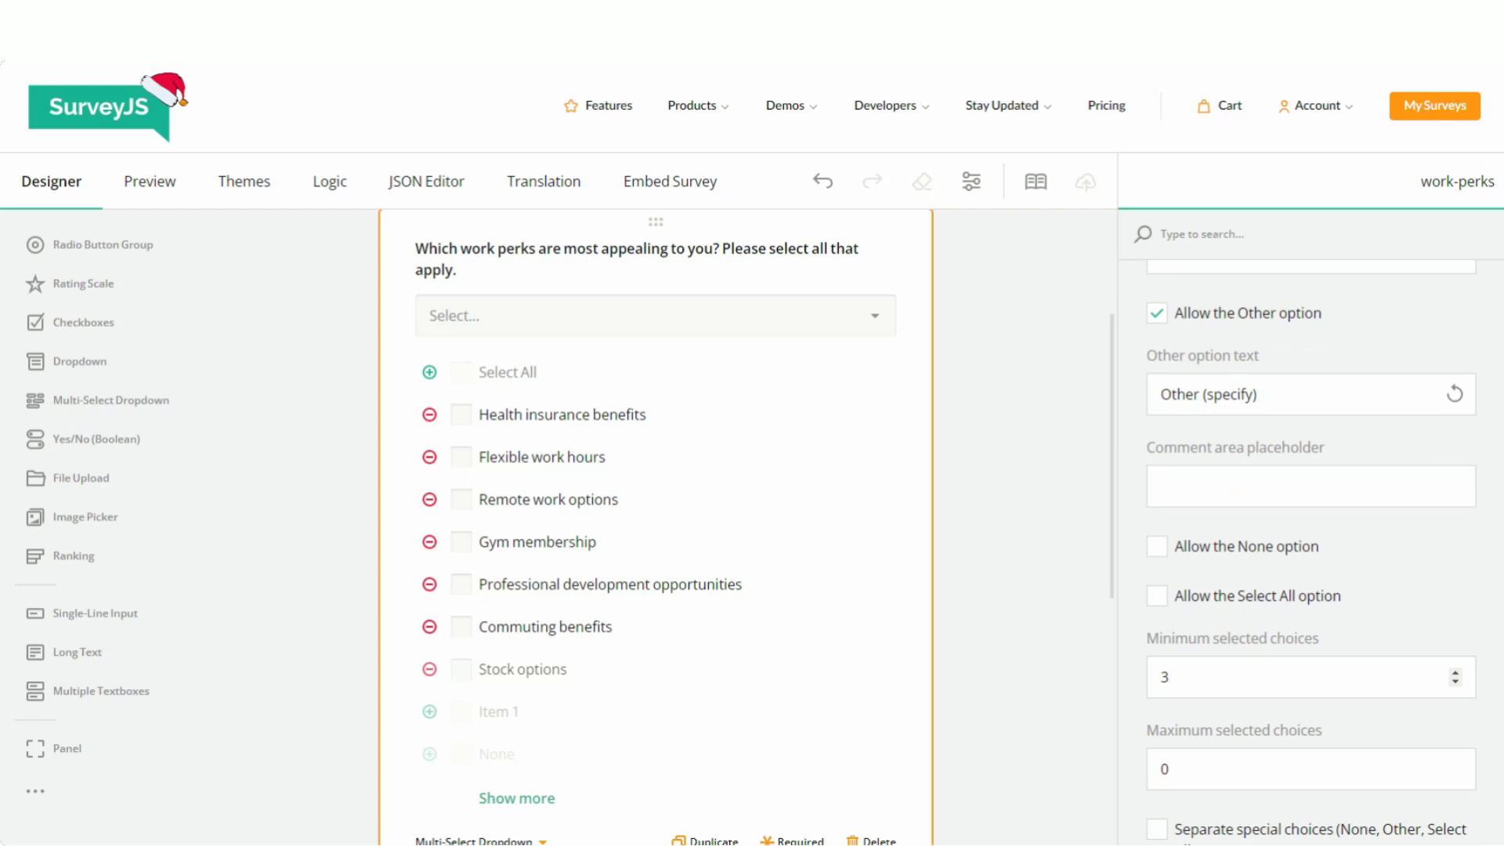
- Preview the survey and pick Flexible work hours, Remote work options and Gym membership in the work-perks dropdown
{"action": "left_click", "coordinate": [170, 206]}
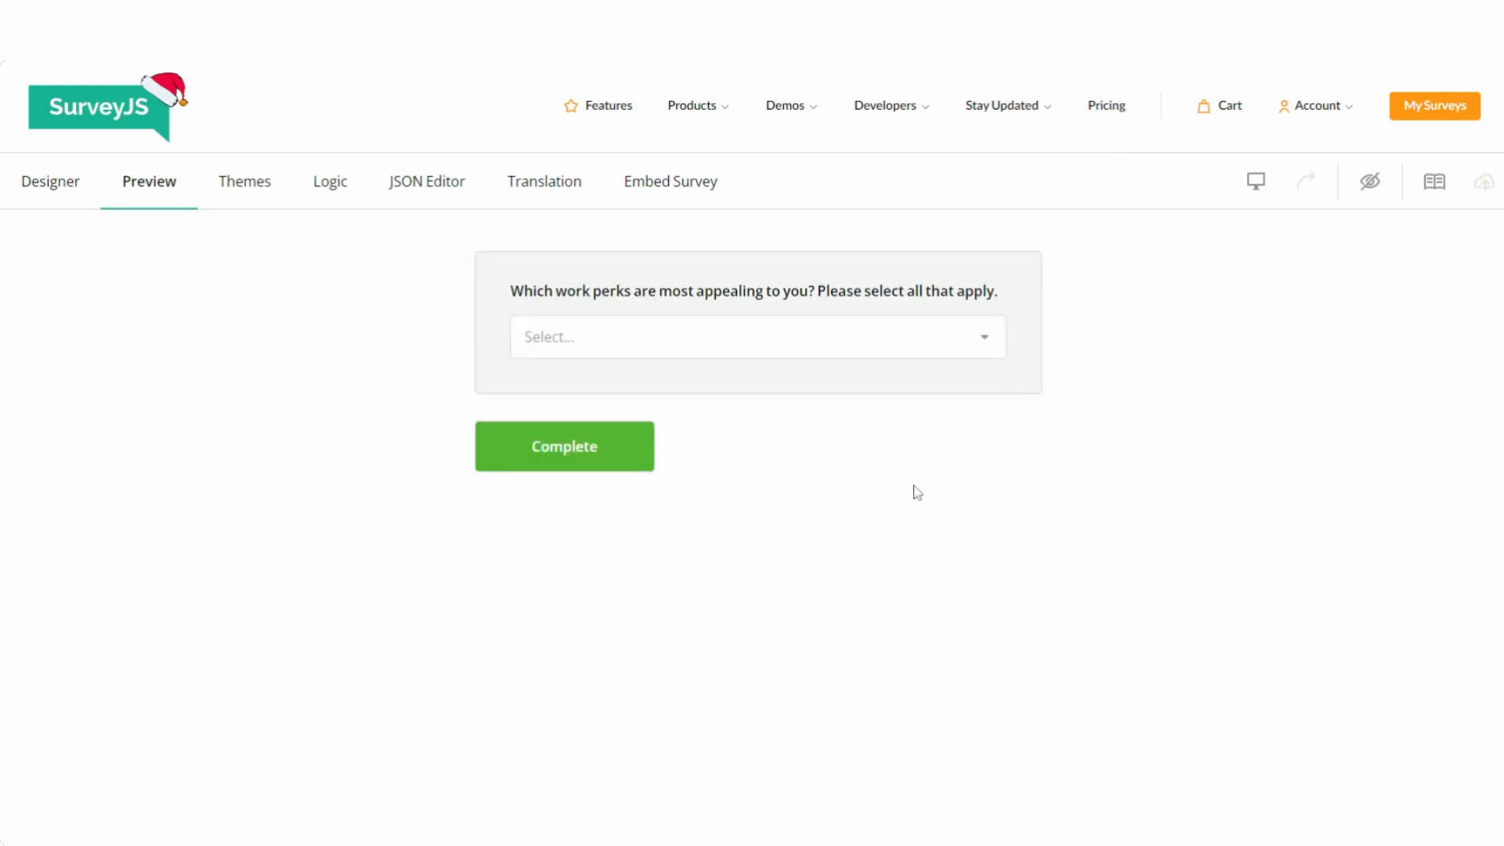
{"action": "left_click", "coordinate": [748, 337]}
{"action": "left_click", "coordinate": [748, 426]}
{"action": "left_click", "coordinate": [751, 509]}
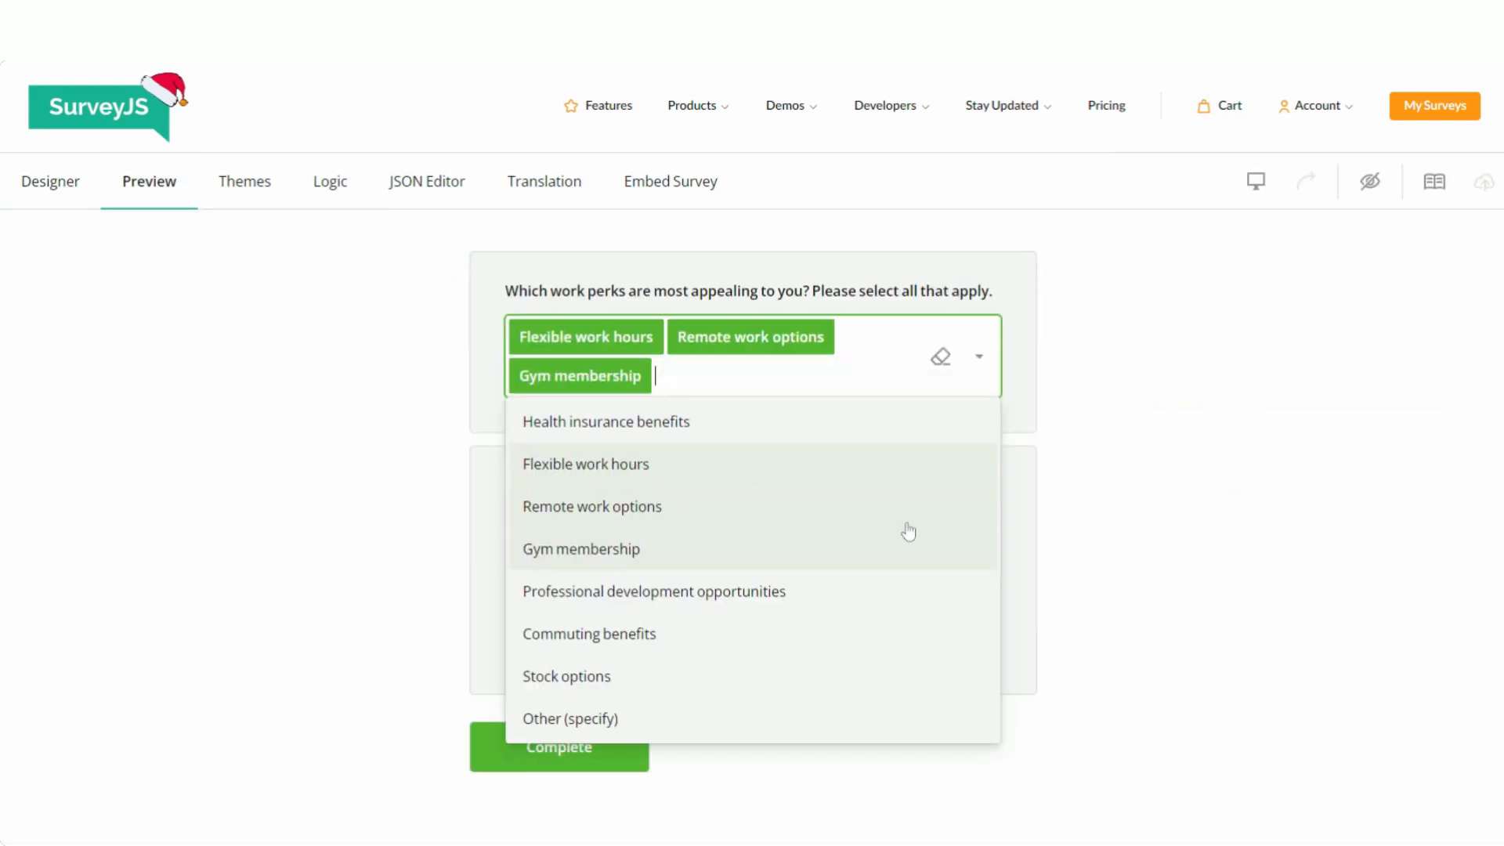
- Rank Gym membership second, between Flexible work hours and Remote work options, and complete the previewed survey
{"action": "left_click", "coordinate": [1065, 536]}
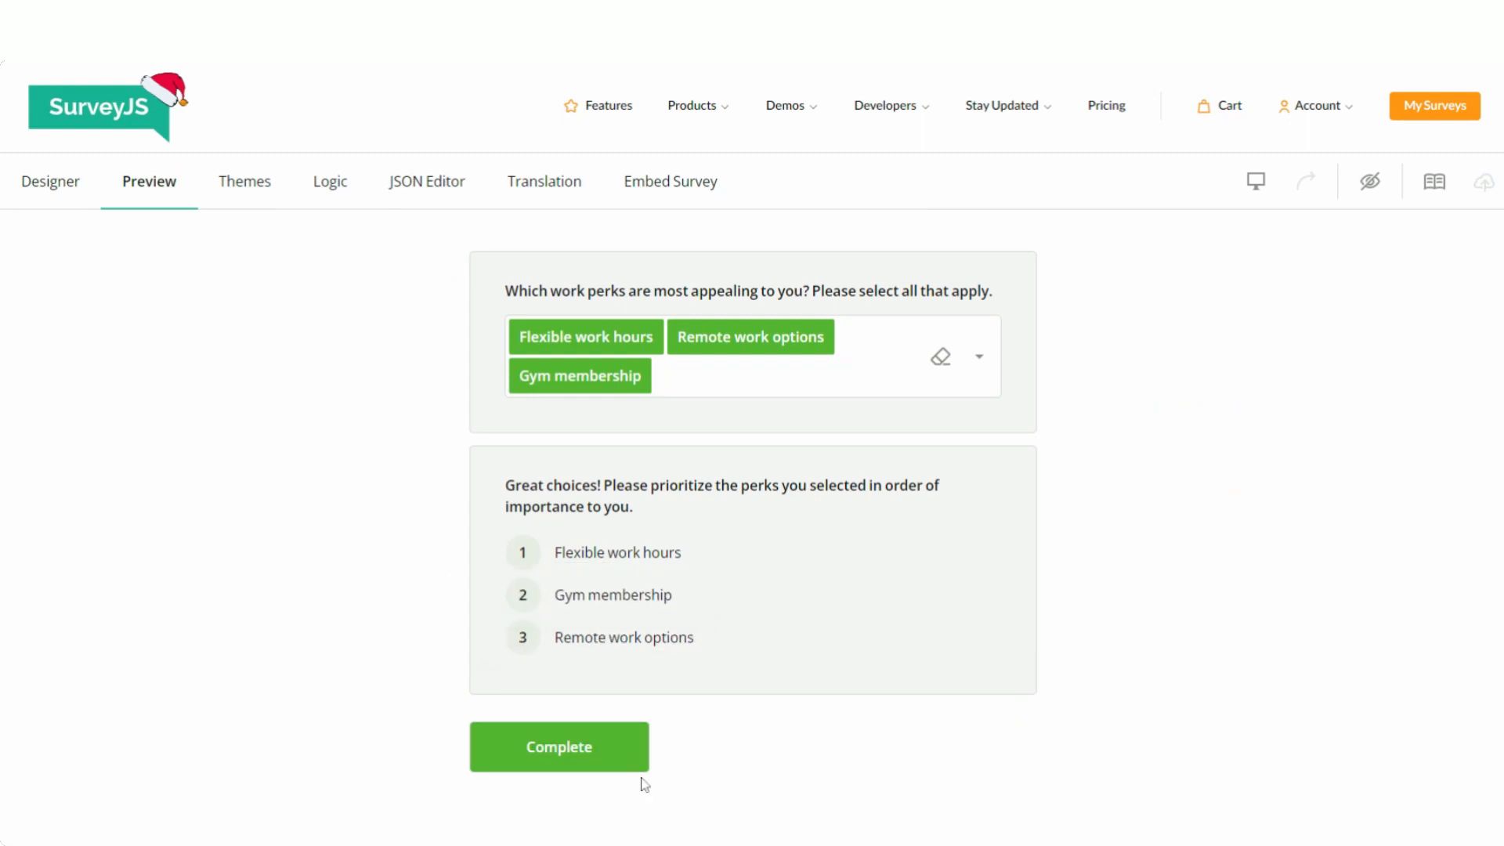
{"action": "left_click", "coordinate": [630, 767]}
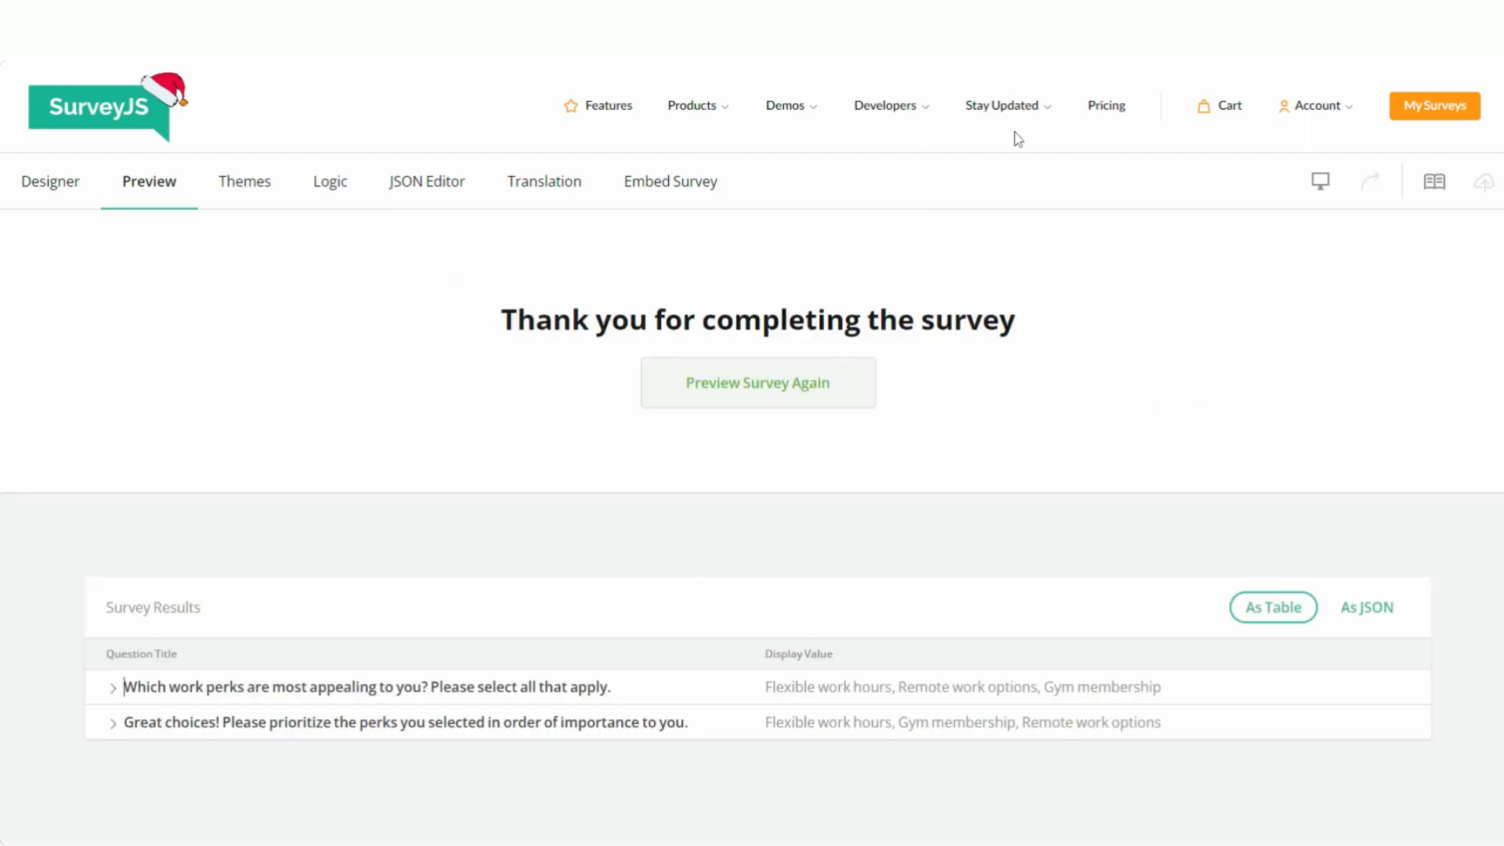